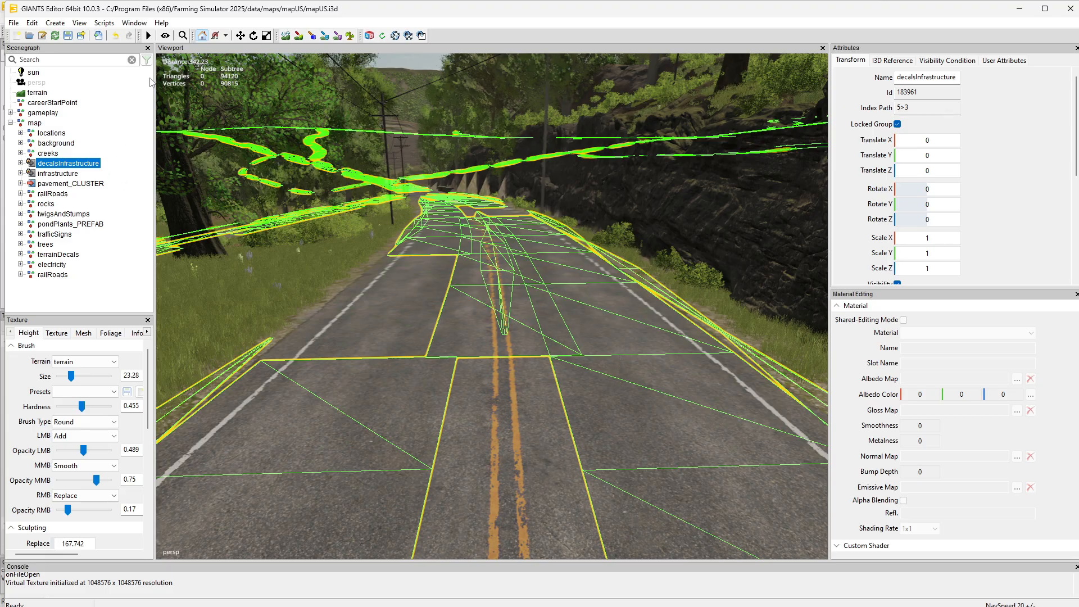
# Clear the selection and run the shared Season Visuals Control map script, placing its window clear of the road view
pyautogui.click(134, 97)
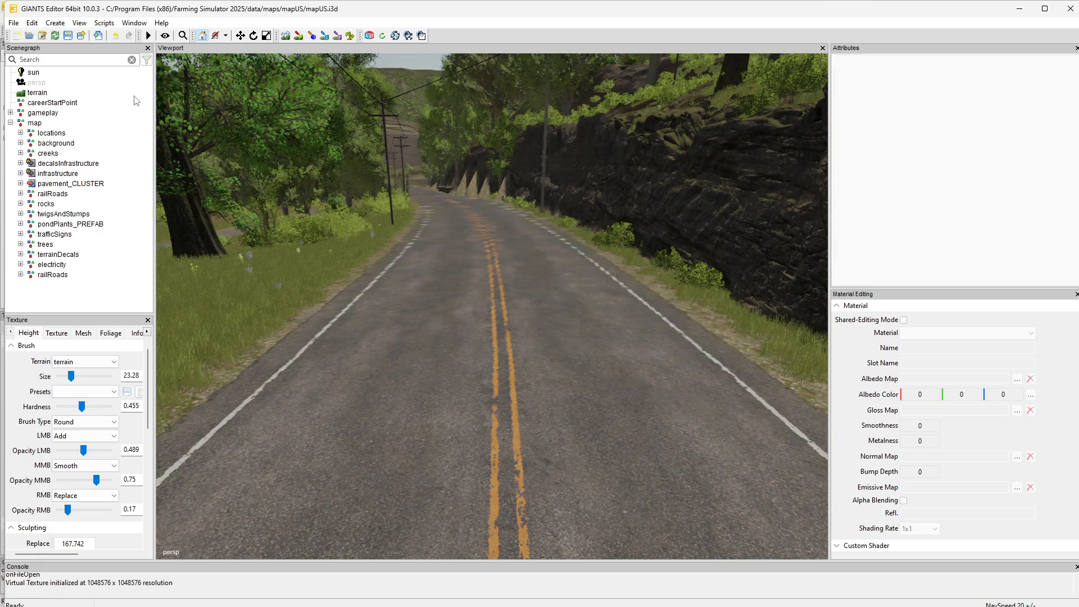
pyautogui.click(104, 24)
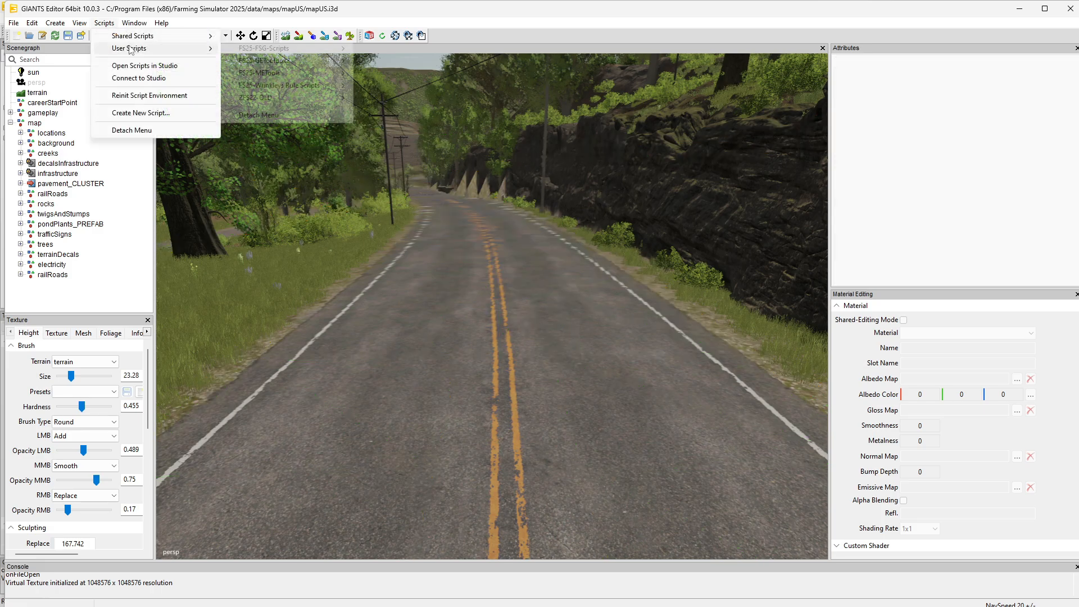
pyautogui.moveTo(139, 39)
pyautogui.moveTo(264, 49)
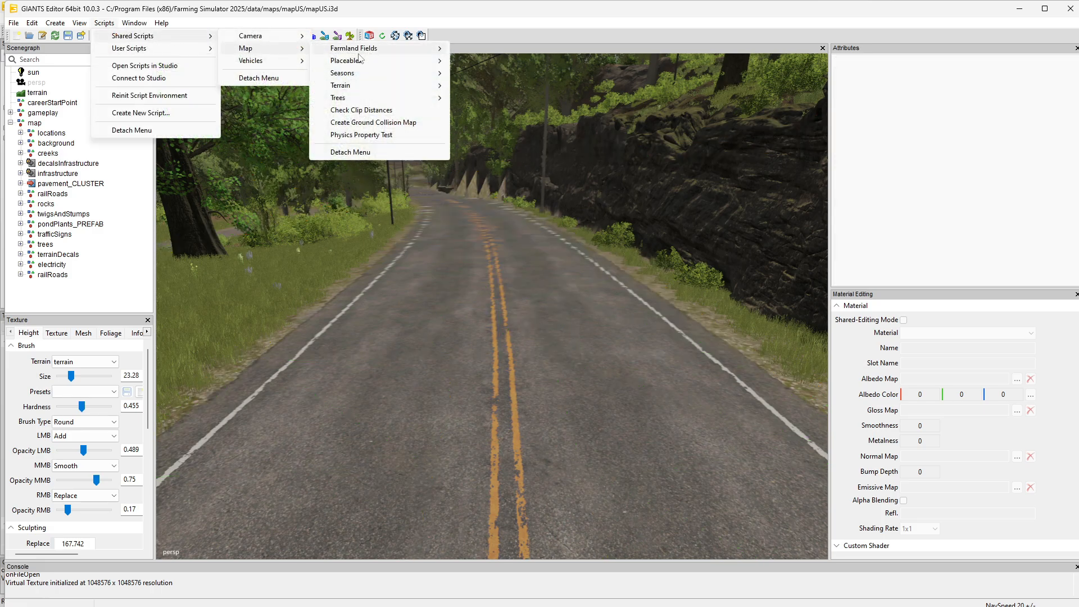
pyautogui.moveTo(379, 75)
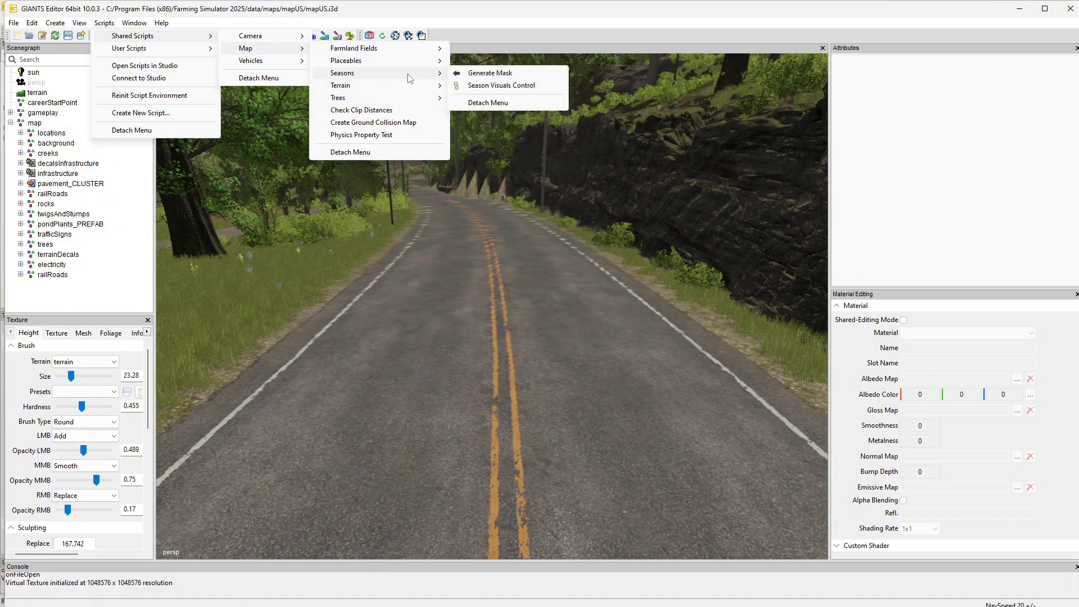
pyautogui.click(502, 85)
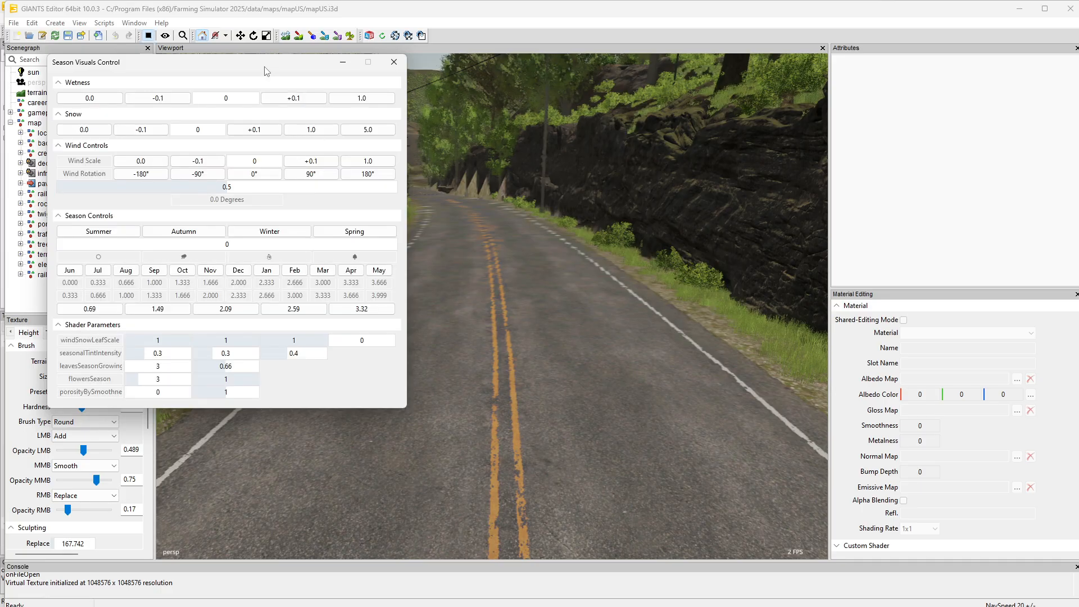
pyautogui.moveTo(268, 68)
pyautogui.mouseDown()
pyautogui.moveTo(798, 142)
pyautogui.moveTo(883, 186)
pyautogui.moveTo(931, 233)
pyautogui.moveTo(922, 241)
pyautogui.mouseUp()
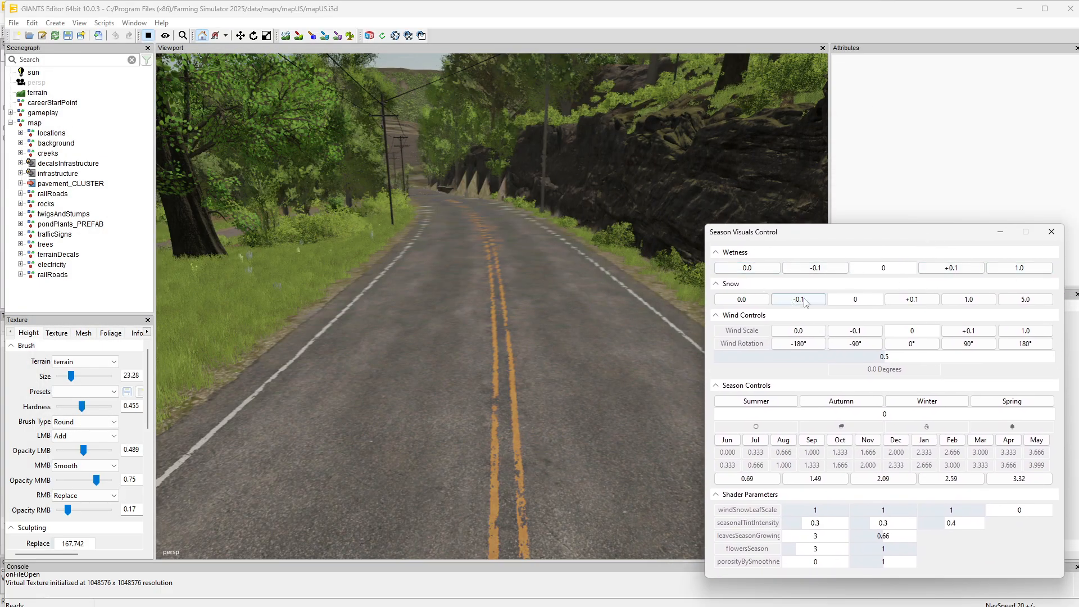
# Set the snow level to 5.0 to preview snow cover on the road and rocks
pyautogui.click(968, 299)
pyautogui.click(1025, 301)
pyautogui.click(1024, 300)
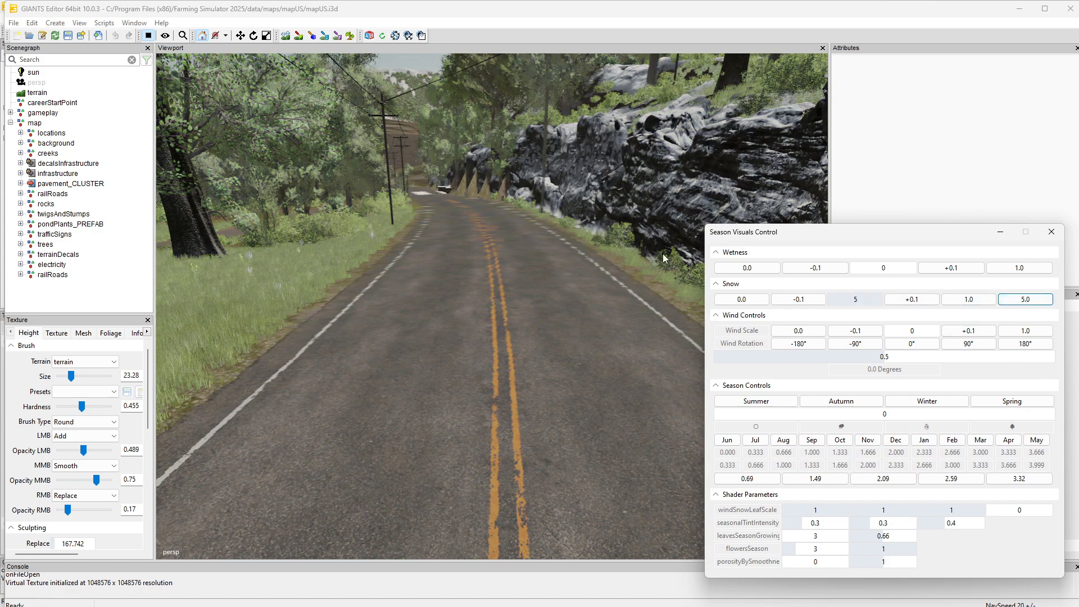
pyautogui.keyDown('alt'); pyautogui.moveTo(379, 272); pyautogui.dragTo(490, 271); pyautogui.keyUp('alt')
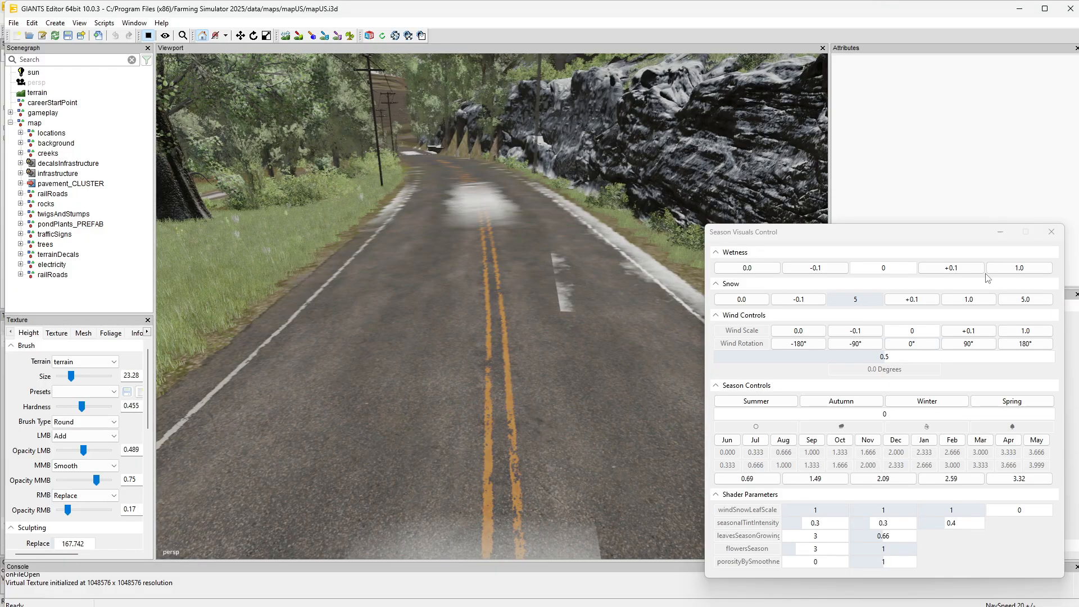
# Reset the wetness and snow levels to 0.0
pyautogui.click(754, 269)
pyautogui.click(733, 300)
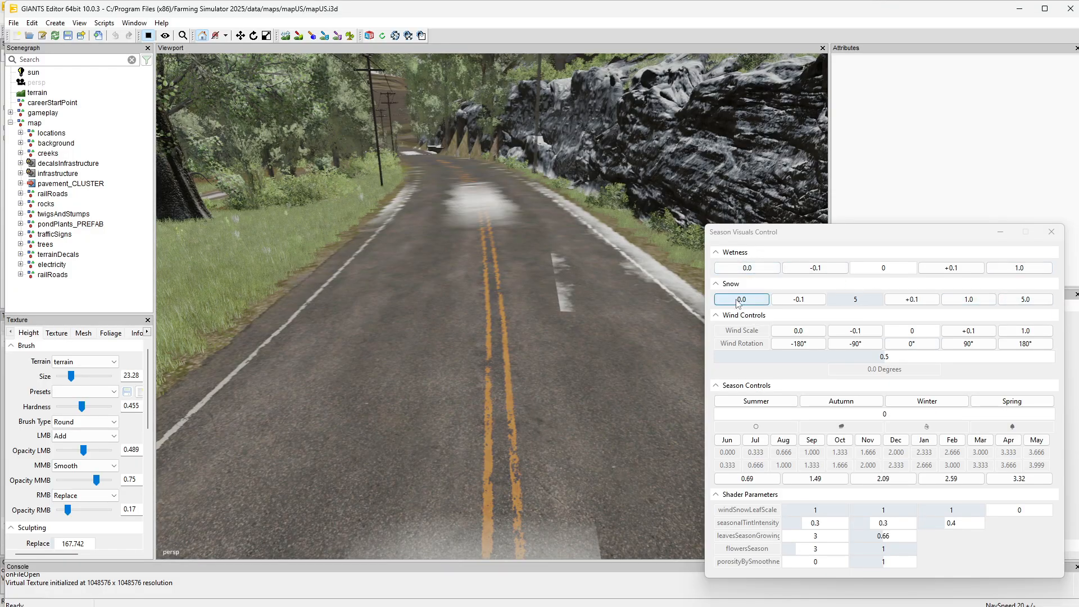
pyautogui.keyDown('alt'); pyautogui.moveTo(548, 310); pyautogui.dragTo(750, 273); pyautogui.keyUp('alt')
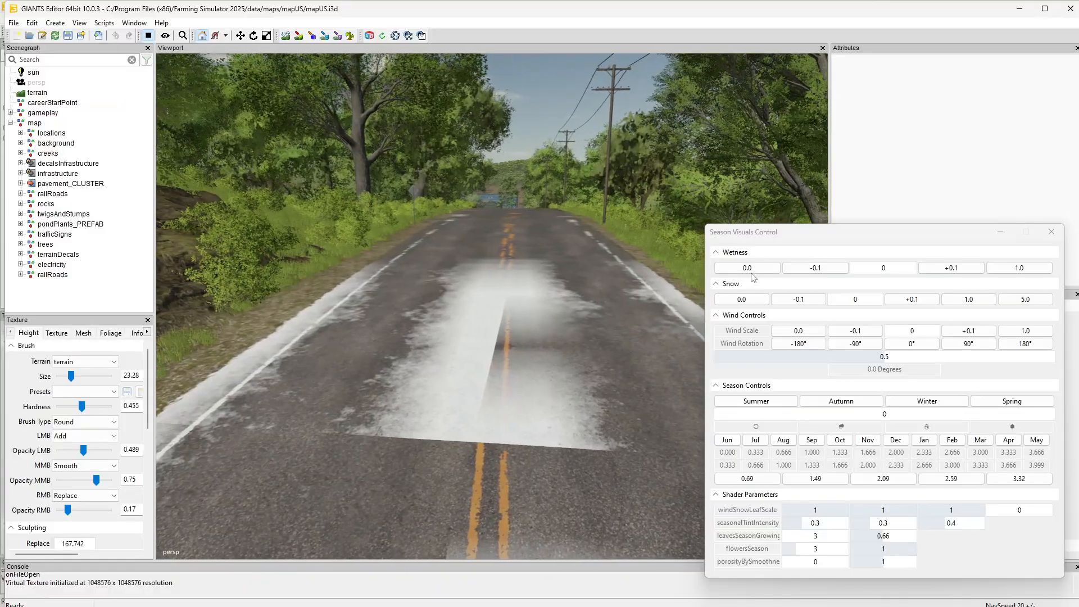
# Examine the paved road surface along the US map's route, through the junctions and past the fields
pyautogui.keyDown('alt'); pyautogui.moveTo(512, 340); pyautogui.dragTo(1, 277); pyautogui.keyUp('alt')
pyautogui.scroll(2, 505, 459)
pyautogui.scroll(-3, 505, 460)
pyautogui.scroll(-4, 505, 460)
pyautogui.scroll(4, 508, 427)
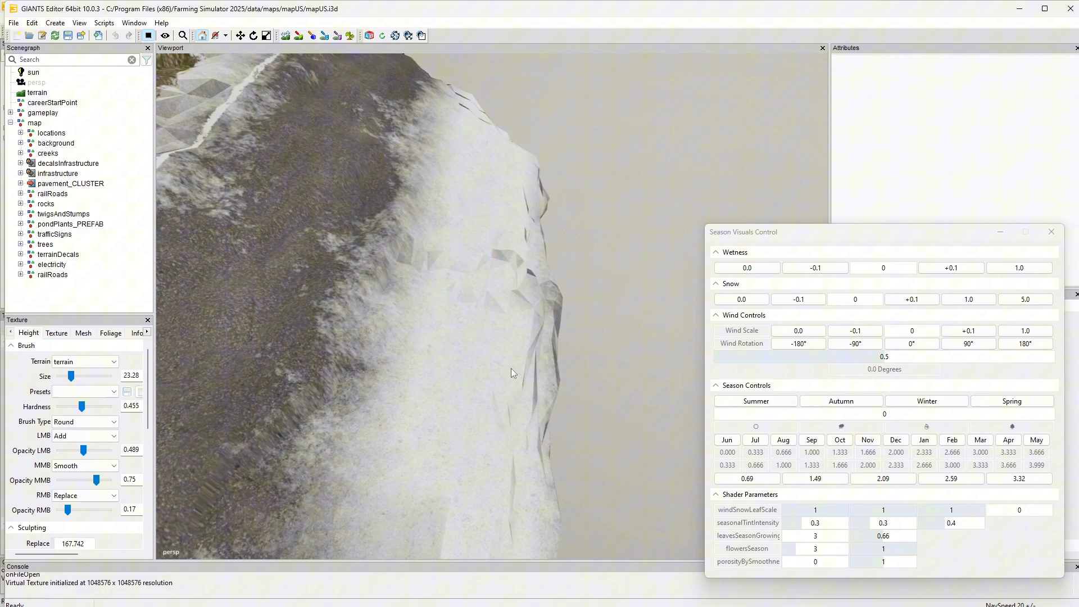
pyautogui.scroll(-5, 511, 364)
pyautogui.scroll(1, 525, 331)
pyautogui.scroll(2, 506, 412)
pyautogui.scroll(-5, 514, 337)
pyautogui.scroll(4, 515, 288)
pyautogui.scroll(5, 510, 277)
pyautogui.scroll(3, 477, 291)
pyautogui.scroll(6, 85, 270)
pyautogui.scroll(5, 77, 295)
pyautogui.scroll(4, 78, 307)
pyautogui.scroll(4, 32, 290)
pyautogui.scroll(4, 32, 289)
pyautogui.scroll(12, 15, 278)
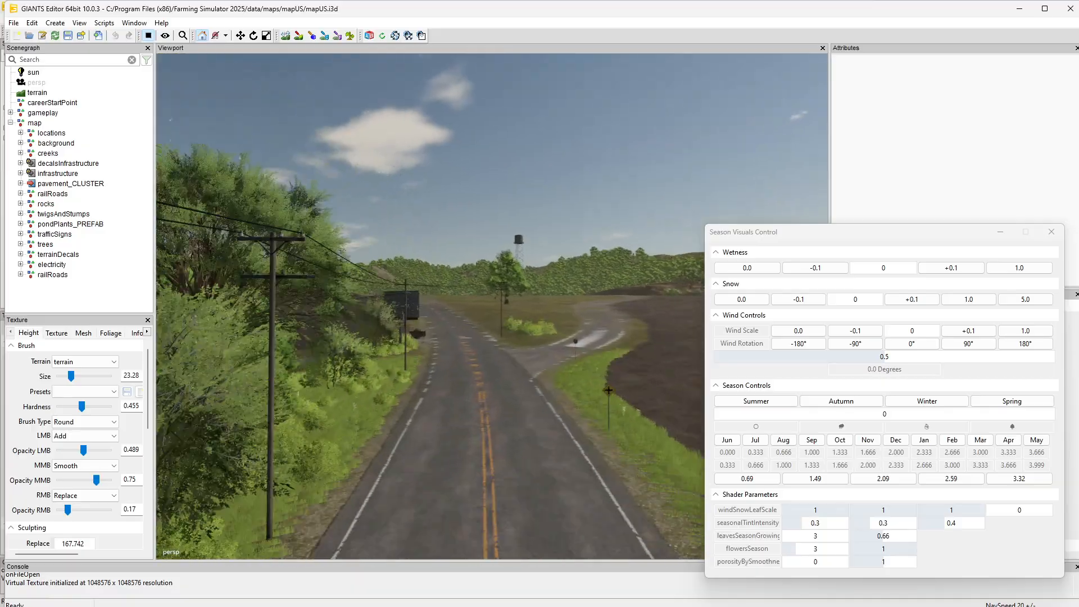
pyautogui.scroll(6, 359, 338)
pyautogui.keyDown('alt'); pyautogui.moveTo(360, 337); pyautogui.dragTo(596, 415); pyautogui.keyUp('alt')
pyautogui.scroll(4, 533, 374)
pyautogui.scroll(10, 568, 393)
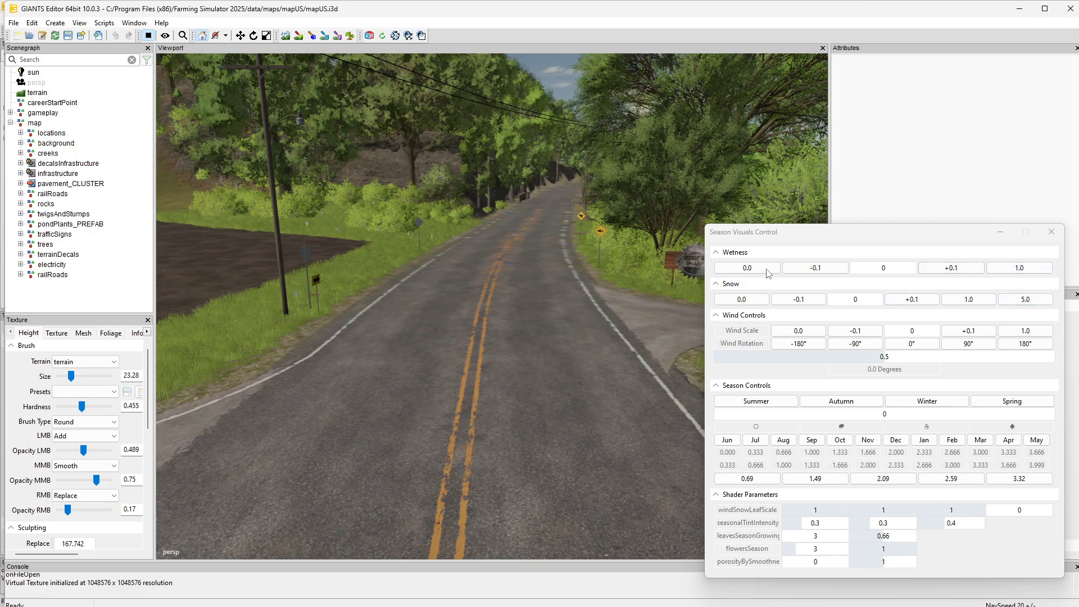
# Raise the wetness in 0.1 increments to 1 to bring out puddles on the road
pyautogui.click(815, 268)
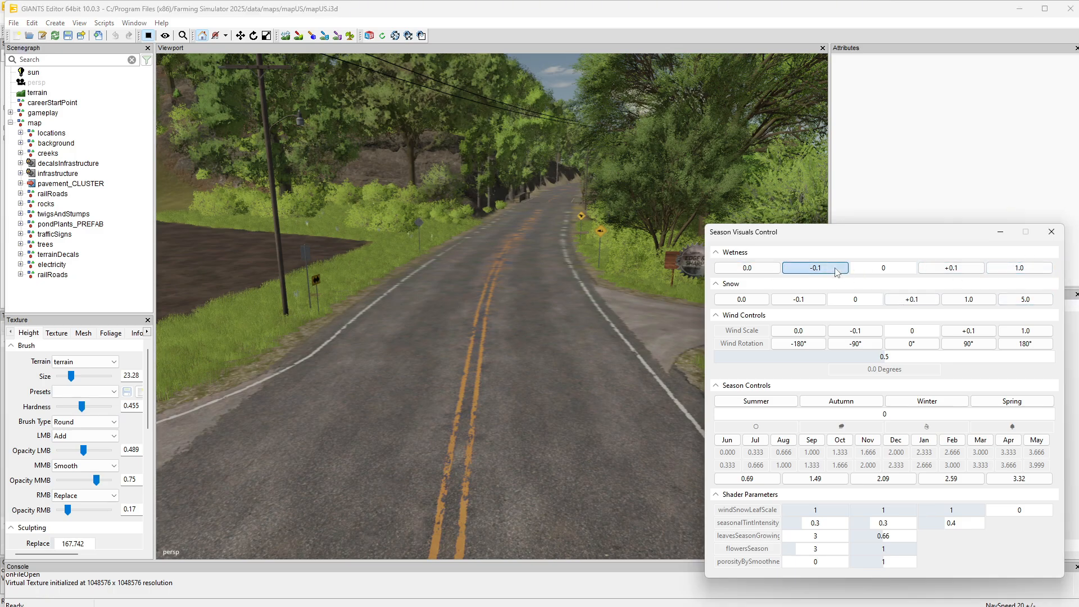
pyautogui.click(967, 275)
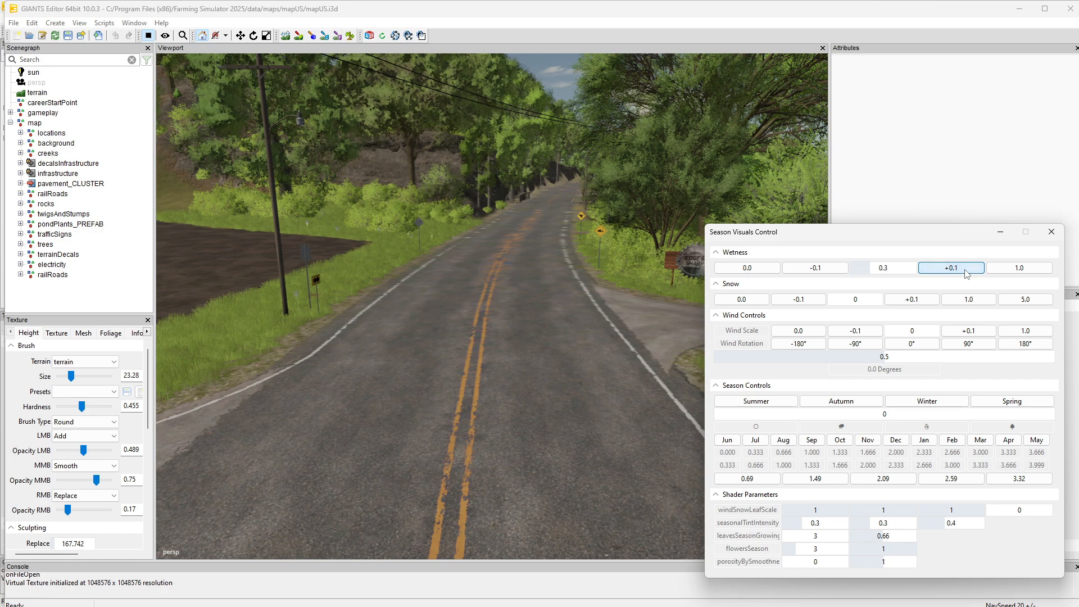
pyautogui.click(966, 274)
pyautogui.click(967, 274)
pyautogui.click(967, 273)
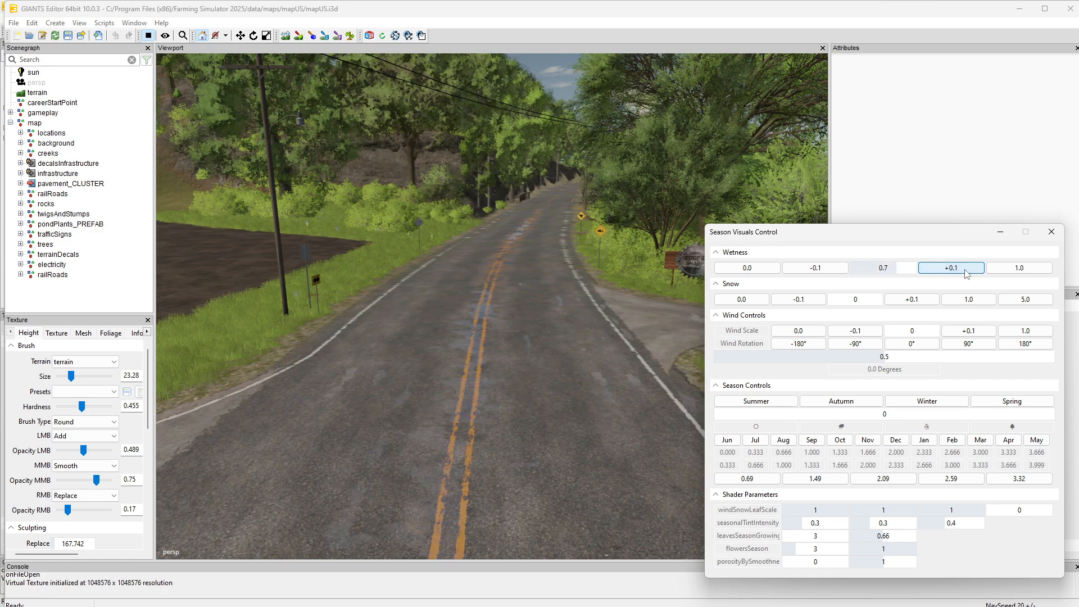
pyautogui.click(967, 273)
pyautogui.click(967, 273)
pyautogui.click(967, 274)
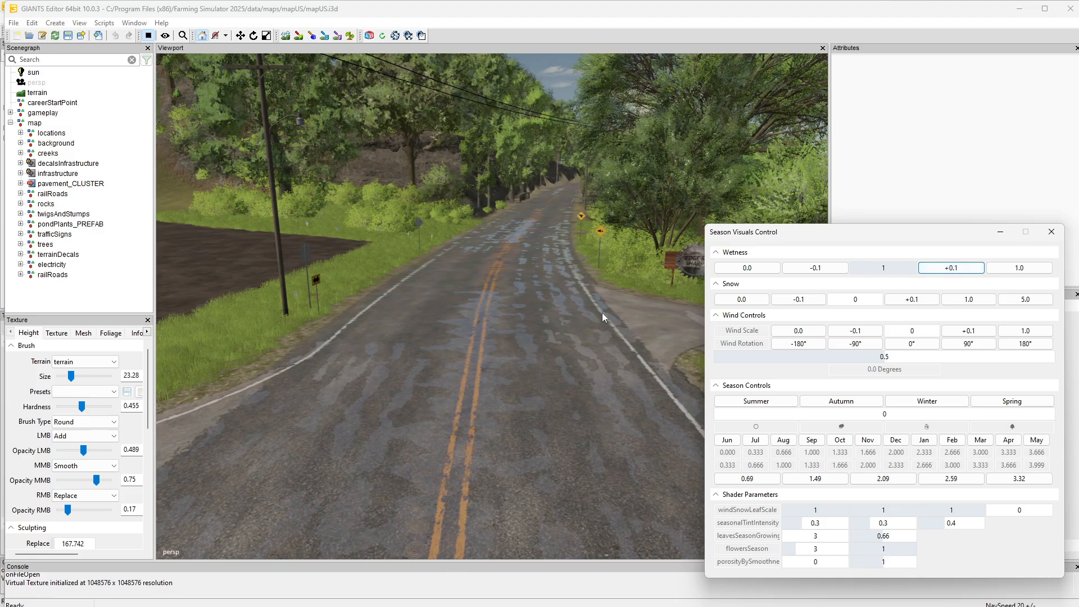
# Lower the wetness to 0.5 and bring it back up to 1 to compare the puddles on the road
pyautogui.click(822, 269)
pyautogui.click(822, 270)
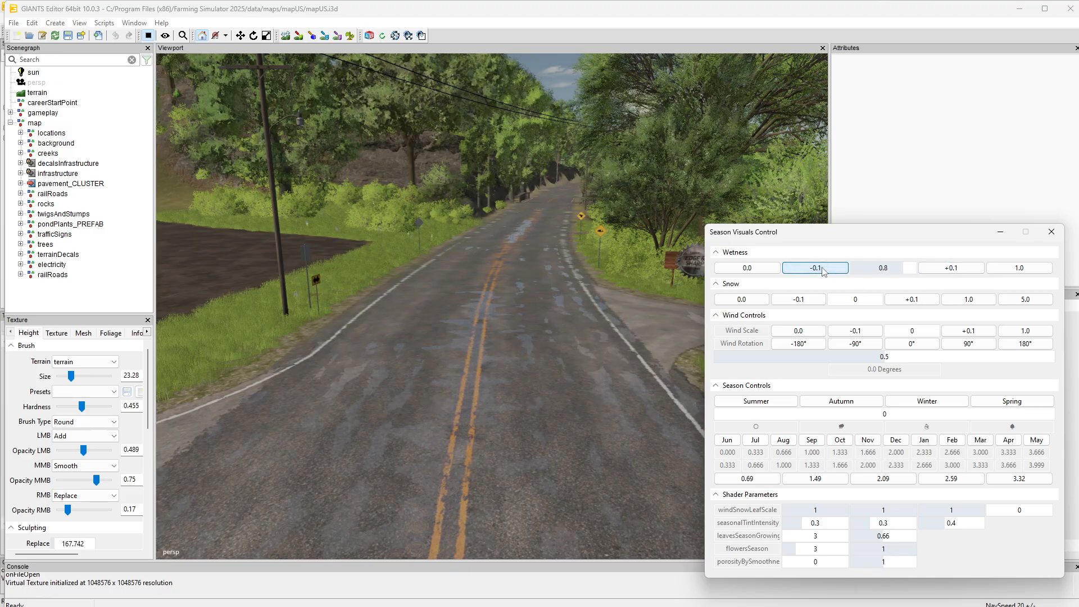
pyautogui.click(821, 269)
pyautogui.click(821, 269)
pyautogui.click(822, 269)
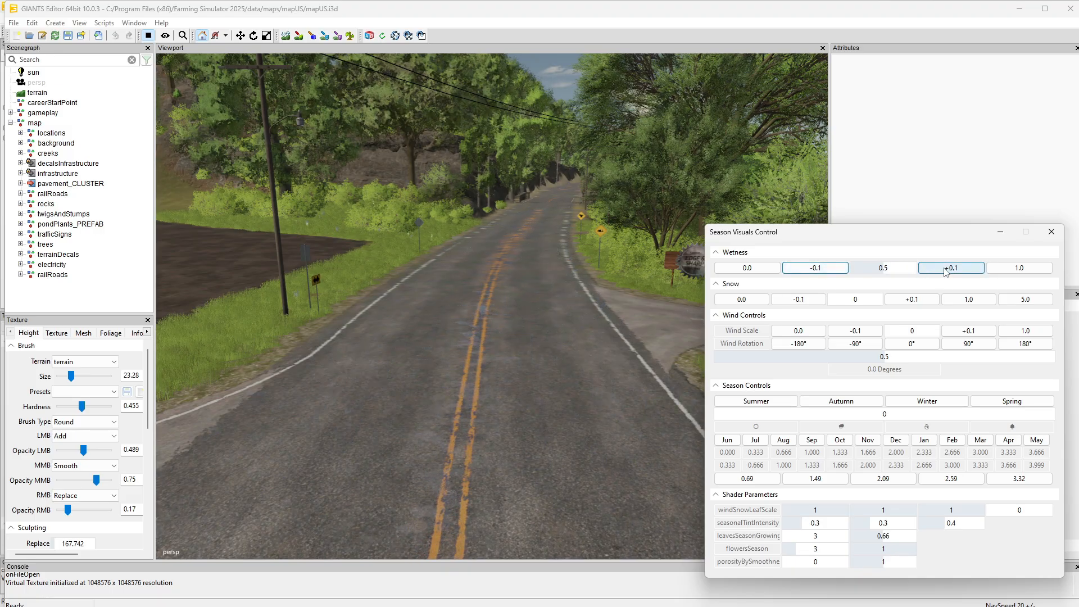
pyautogui.click(944, 269)
pyautogui.click(944, 269)
pyautogui.click(944, 269)
pyautogui.click(944, 269)
pyautogui.click(945, 270)
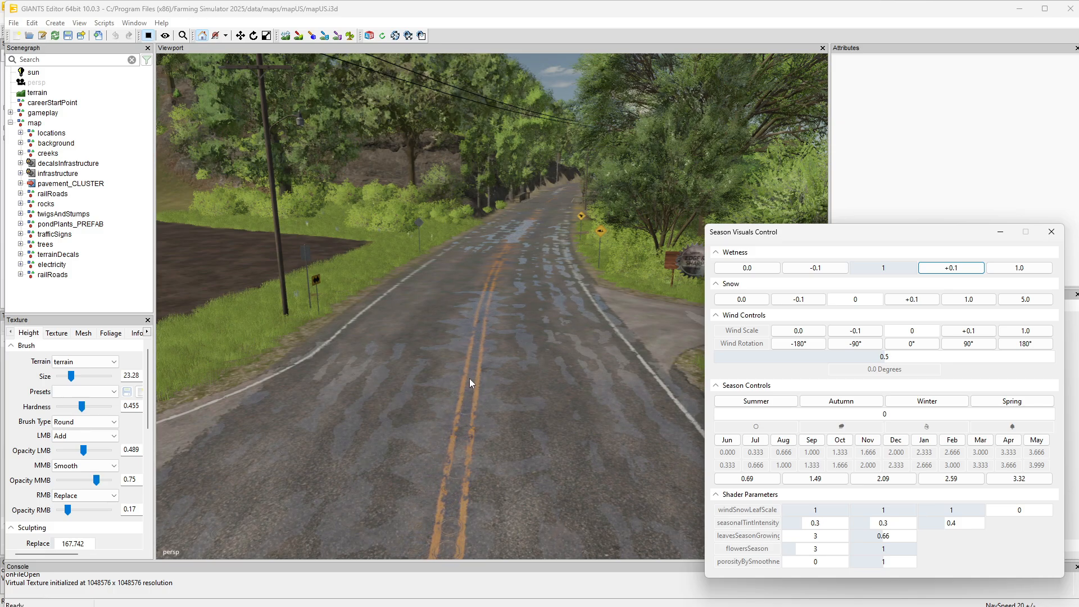
# Inspect the wet road up close, stop the scene playback, and try the wetness at 0.0 and 1.0
pyautogui.moveTo(473, 402)
pyautogui.keyDown('alt'); pyautogui.mouseDown()
pyautogui.moveTo(473, 426)
pyautogui.moveTo(464, 417)
pyautogui.mouseUp(); pyautogui.keyUp('alt')
pyautogui.scroll(2, 467, 426)
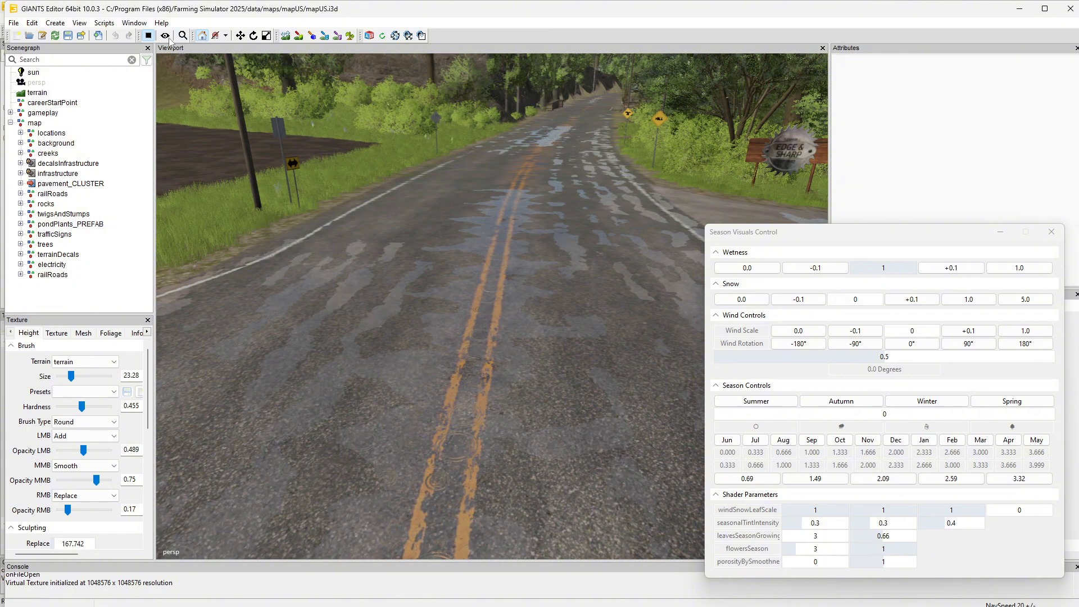
pyautogui.click(148, 36)
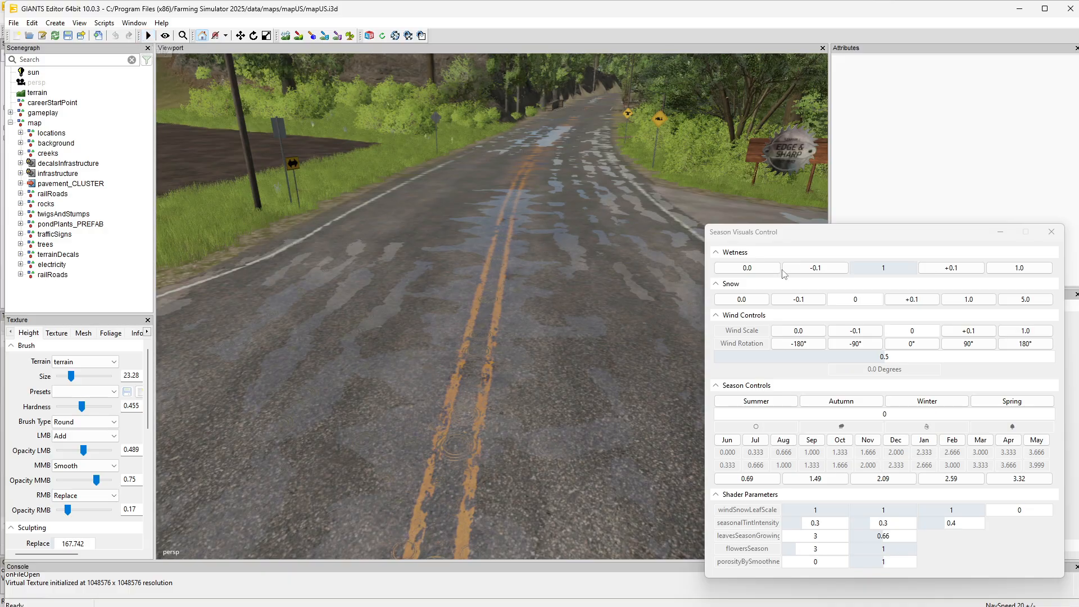
pyautogui.click(747, 267)
pyautogui.click(1019, 268)
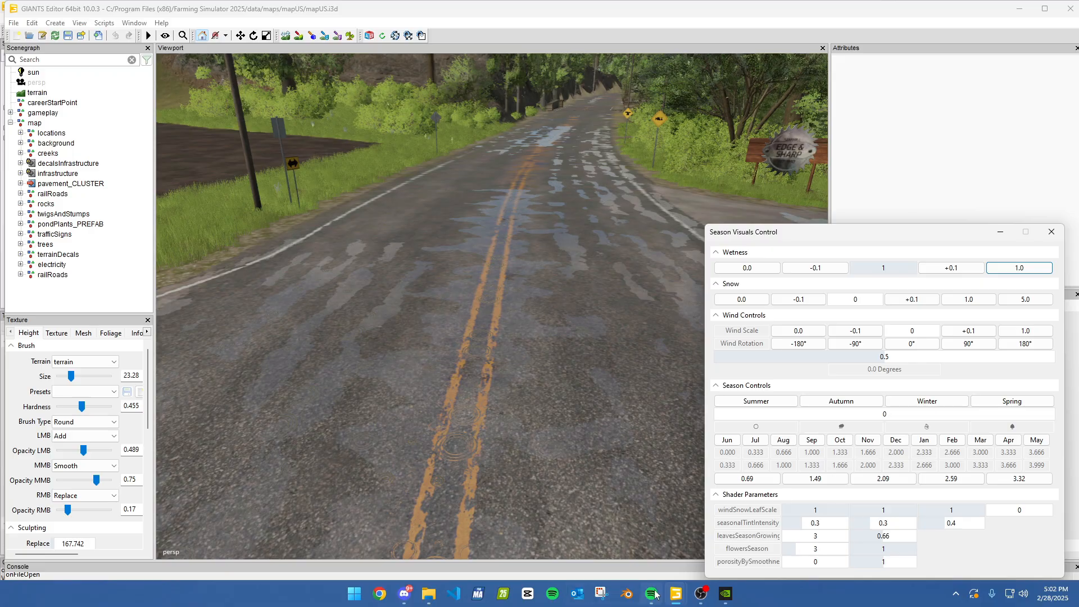
# Switch to the GIANTS Editor window holding the FS25_BlankMap_2x map and frame its curved road
pyautogui.moveTo(678, 592)
pyautogui.click(739, 543)
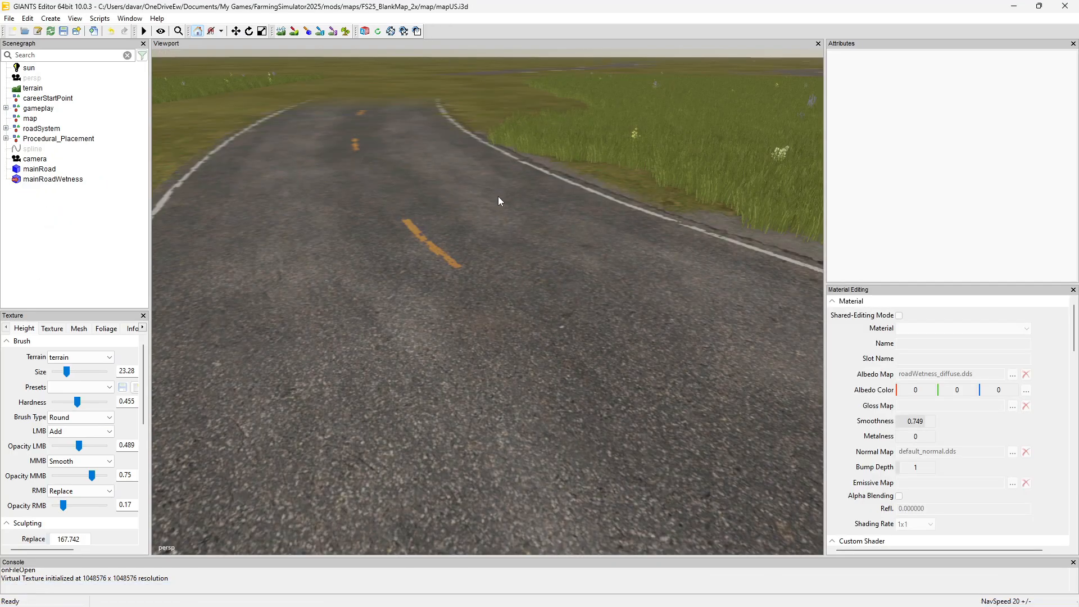
pyautogui.keyDown('alt'); pyautogui.moveTo(498, 196); pyautogui.dragTo(473, 187); pyautogui.keyUp('alt')
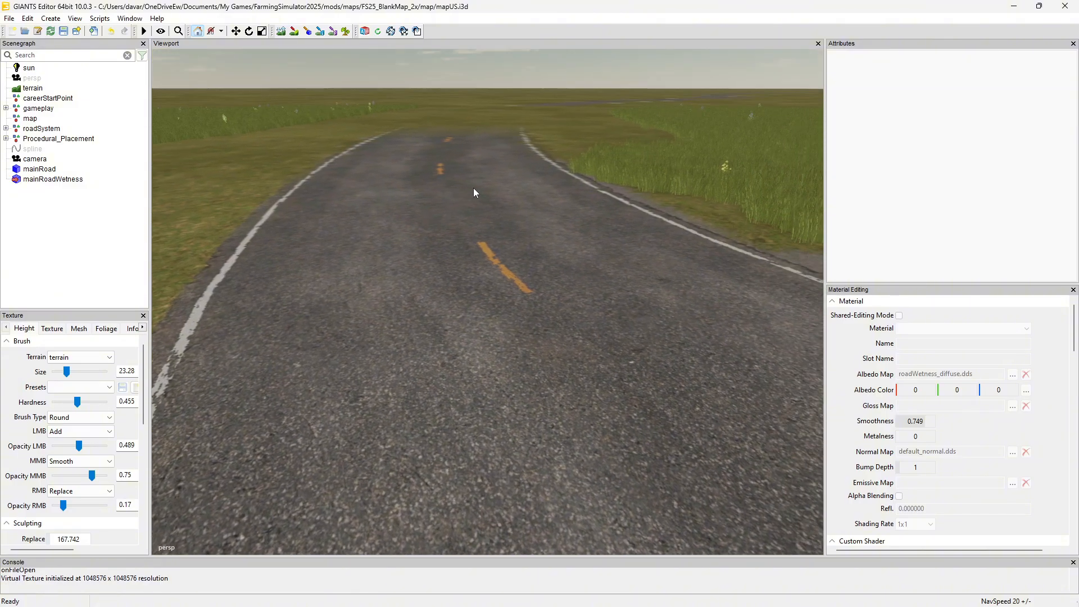
# Run the shared Season Visuals Control script on the blank map and set the wetness to 1.0
pyautogui.click(101, 19)
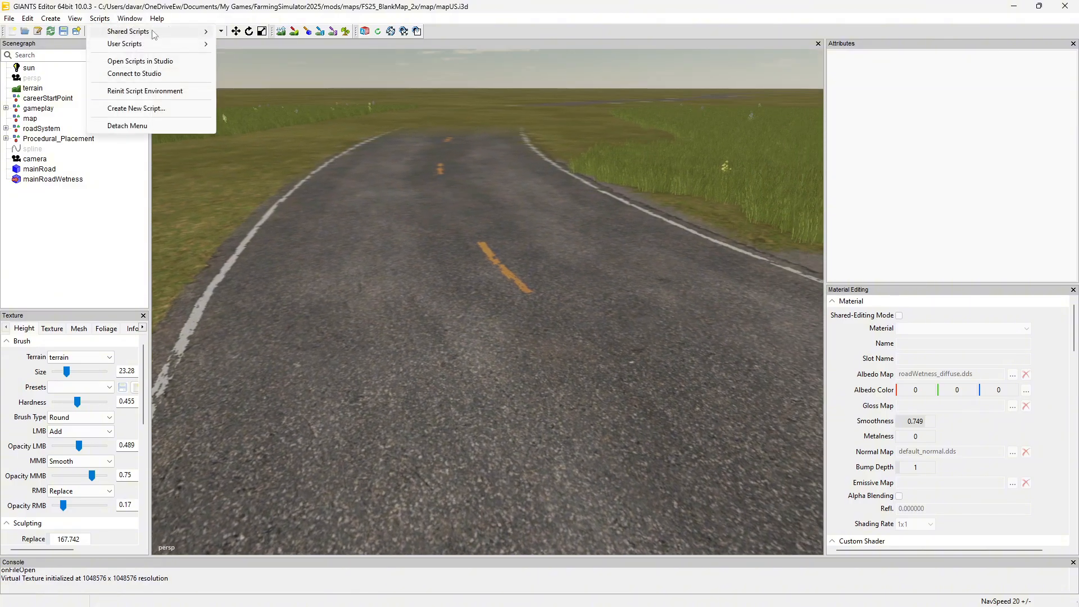
pyautogui.moveTo(169, 32)
pyautogui.moveTo(244, 46)
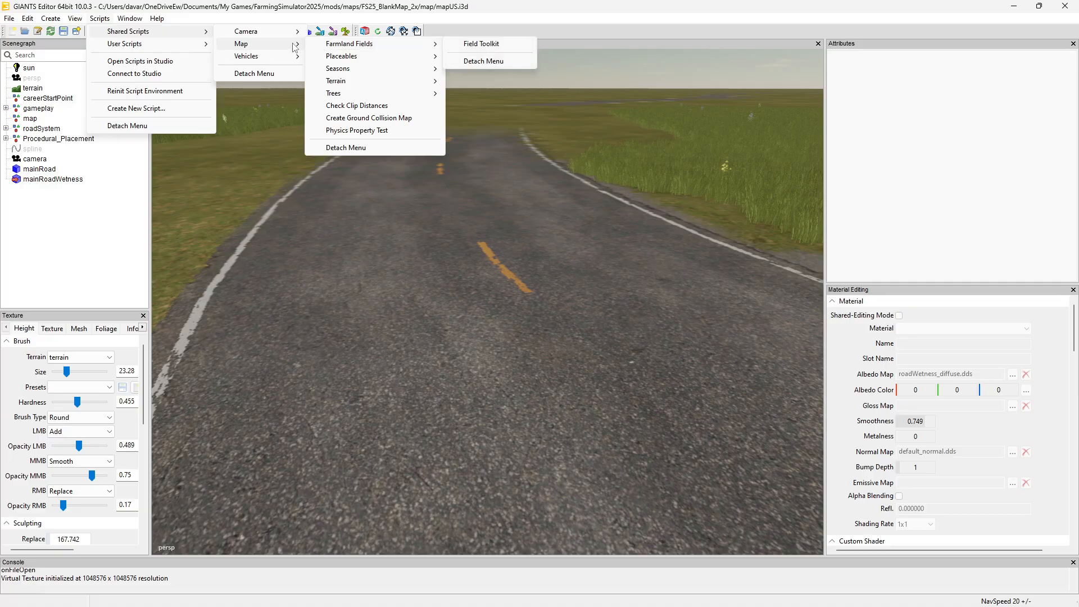
pyautogui.moveTo(338, 70)
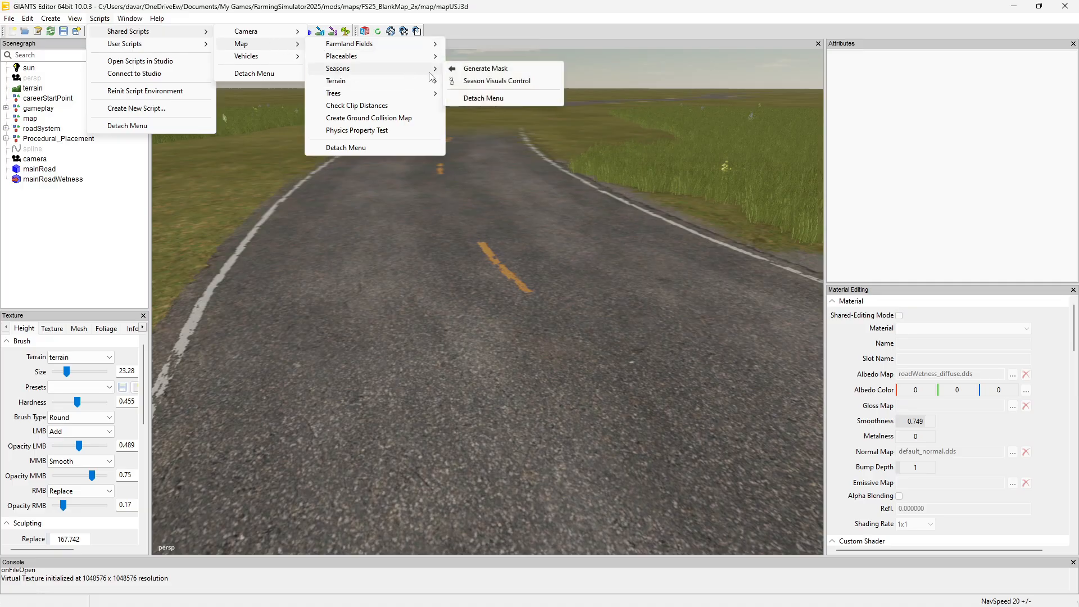
pyautogui.click(489, 81)
pyautogui.click(365, 93)
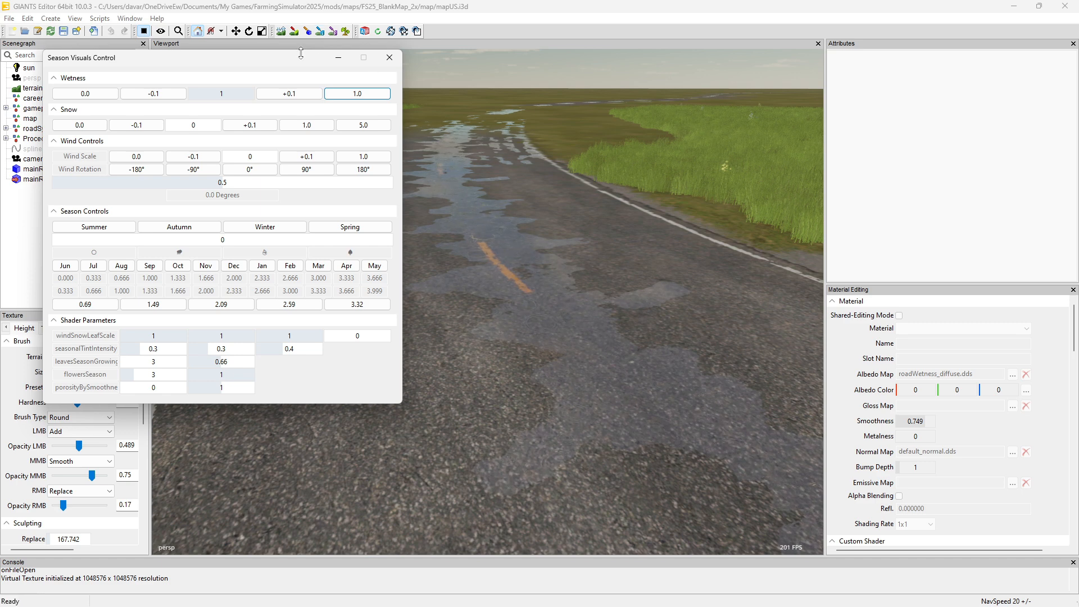
# Lower the wetness in 0.1 increments, restore it to 1, and close the Season Visuals Control window
pyautogui.click(167, 93)
pyautogui.click(166, 93)
pyautogui.click(167, 93)
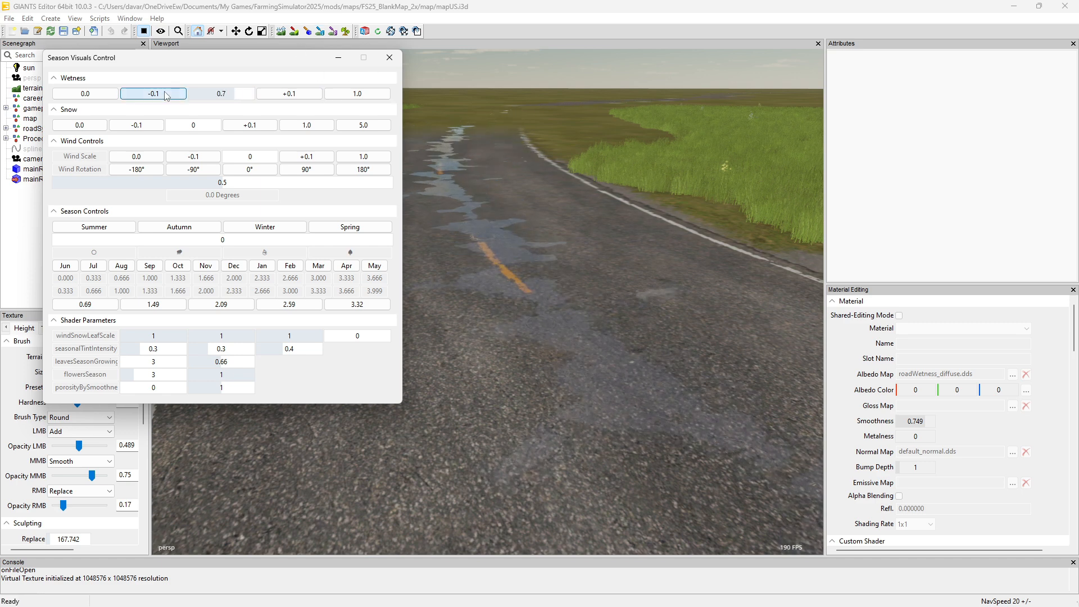
pyautogui.click(167, 93)
pyautogui.click(290, 93)
pyautogui.click(290, 93)
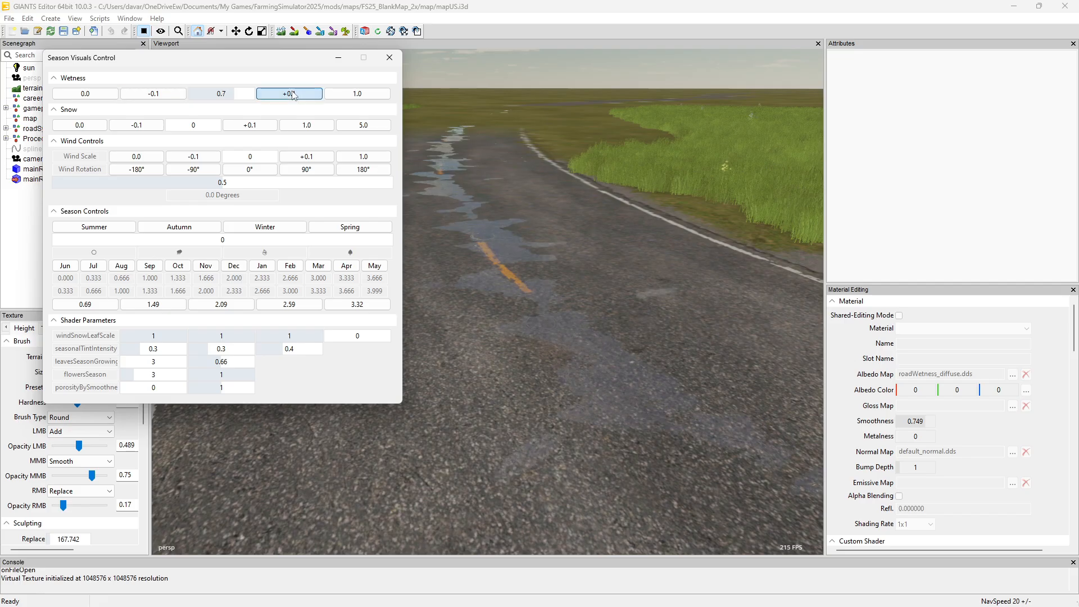
pyautogui.click(290, 93)
pyautogui.click(291, 94)
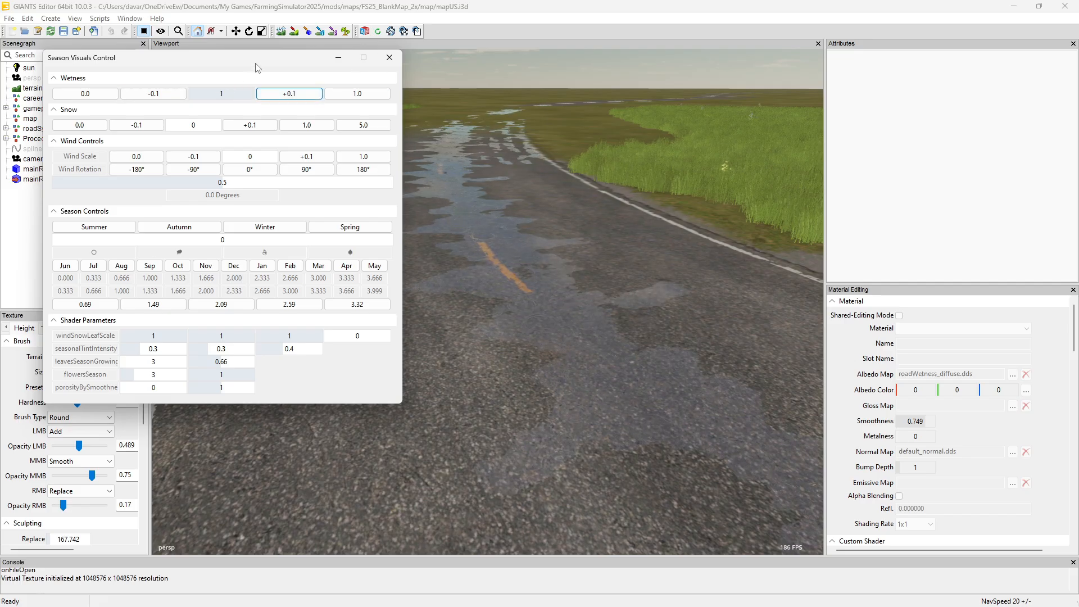
pyautogui.click(388, 58)
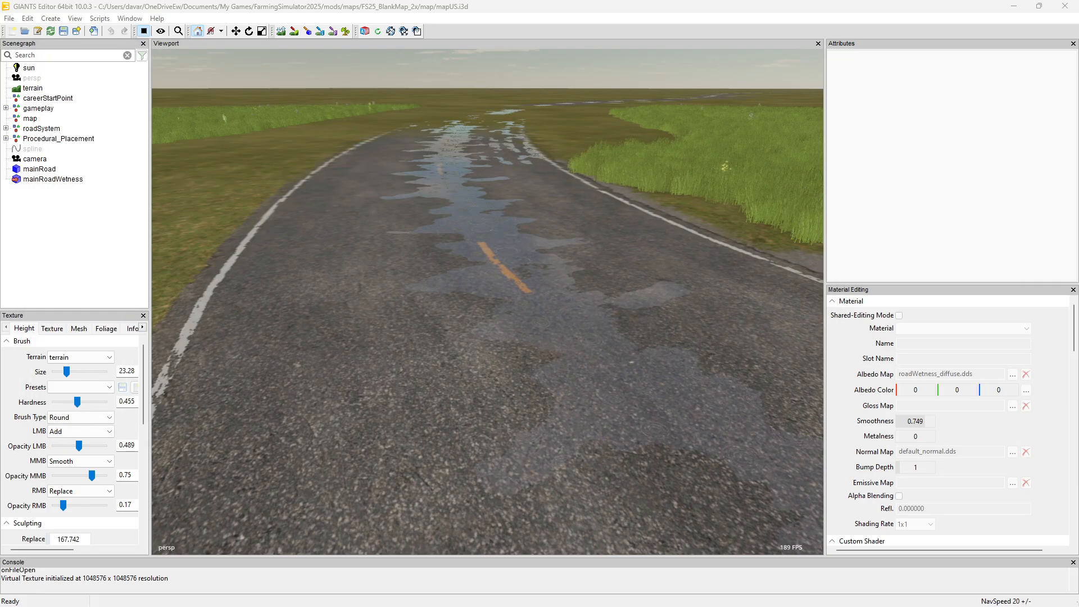
# Delete the mainRoadWetness mesh from the scene, leaving the mainRoad object in place
pyautogui.click(71, 181)
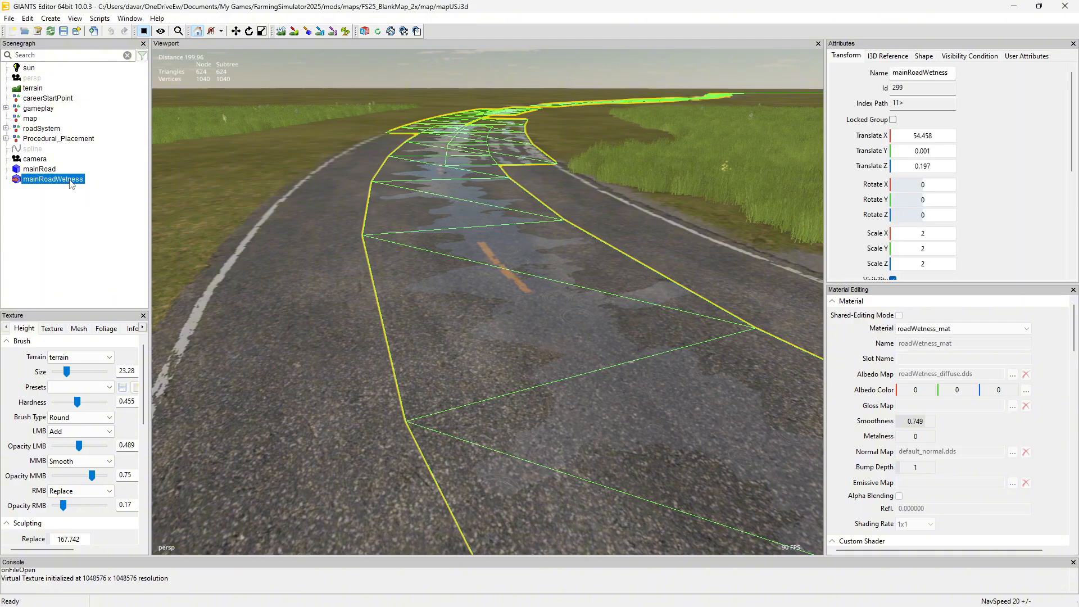
pyautogui.press('Delete')
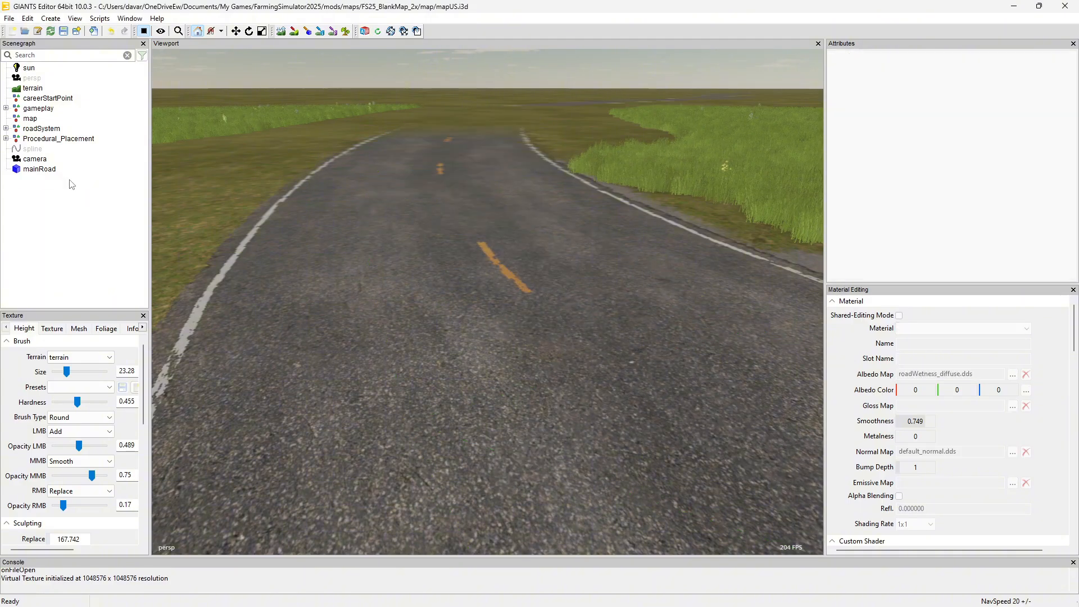
pyautogui.moveTo(406, 212)
pyautogui.keyDown('alt'); pyautogui.mouseDown()
pyautogui.moveTo(424, 238)
pyautogui.moveTo(412, 225)
pyautogui.mouseUp(); pyautogui.keyUp('alt')
pyautogui.scroll(-3, 409, 224)
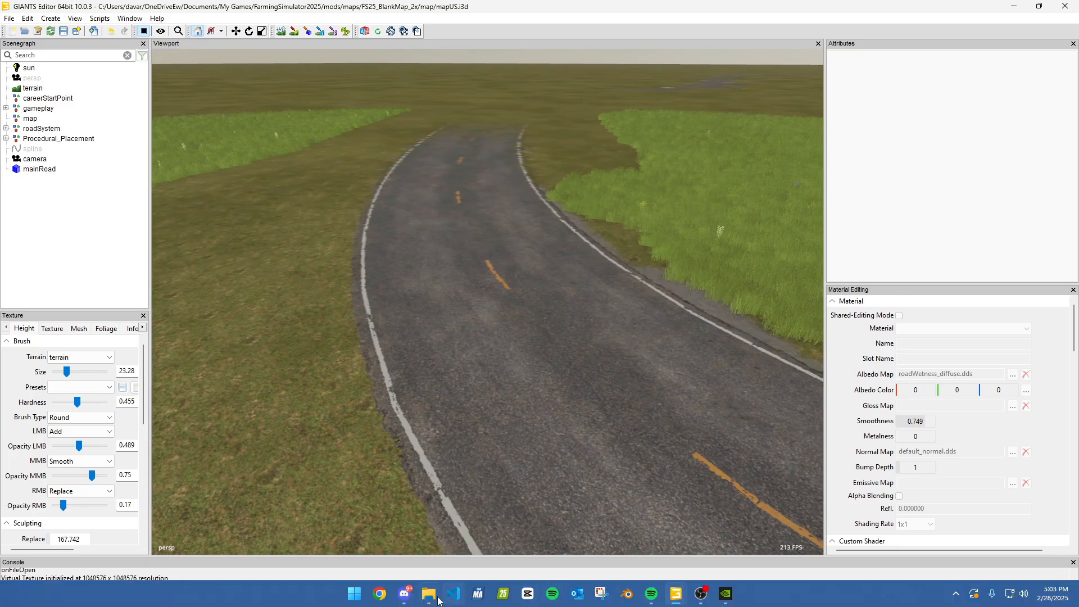
# Switch to the GIANTS Editor window holding the base-game mapUS map
pyautogui.moveTo(419, 600)
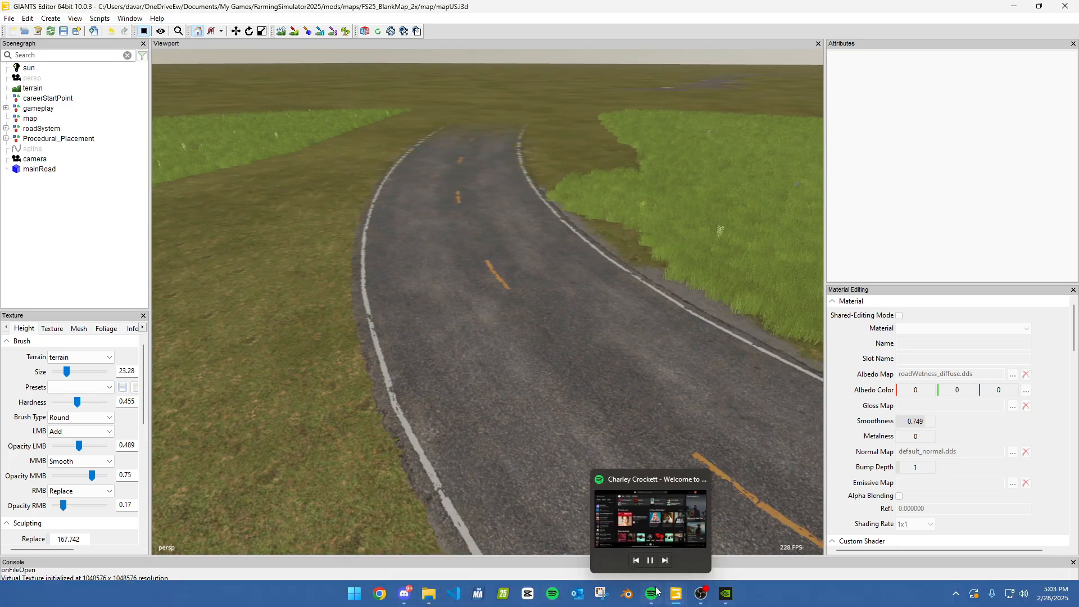
pyautogui.moveTo(675, 594)
pyautogui.click(616, 537)
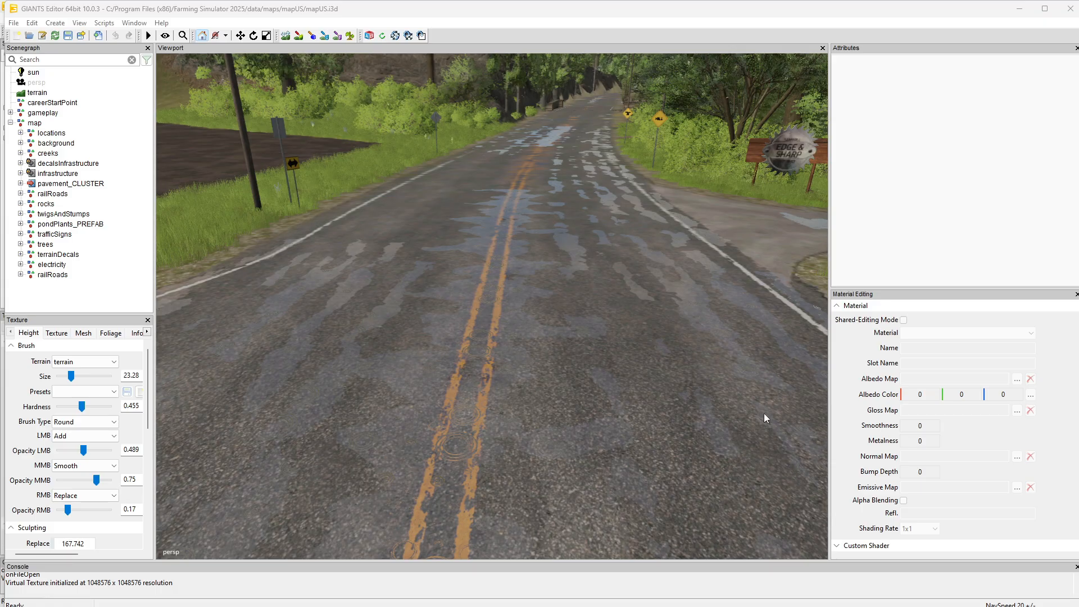
# Unlink the decalsInfrastructure group from its reference file and confirm removing the reference link
pyautogui.click(73, 165)
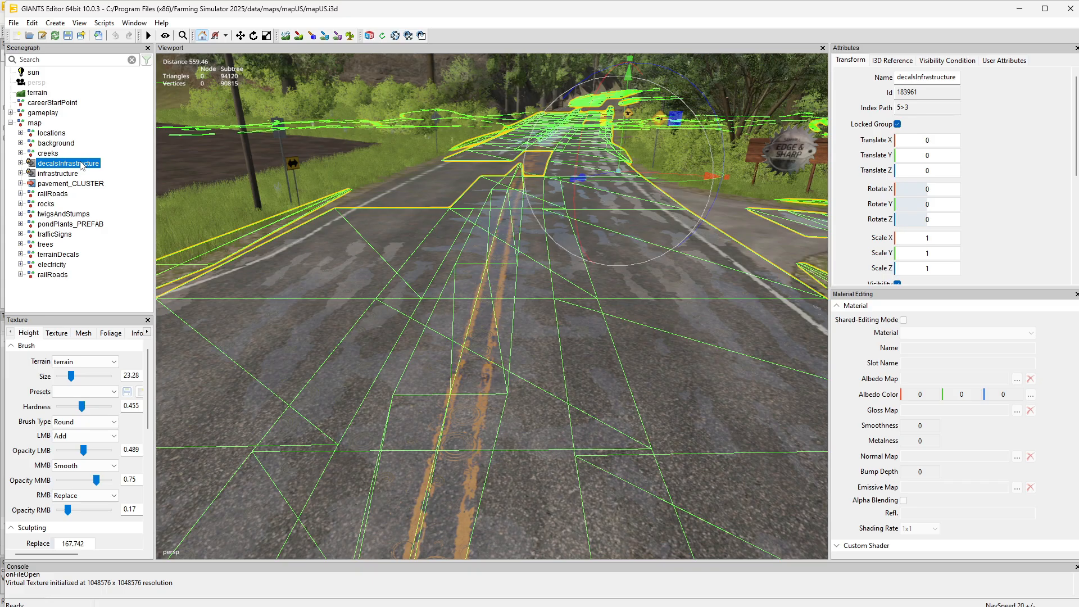
pyautogui.rightClick(82, 165)
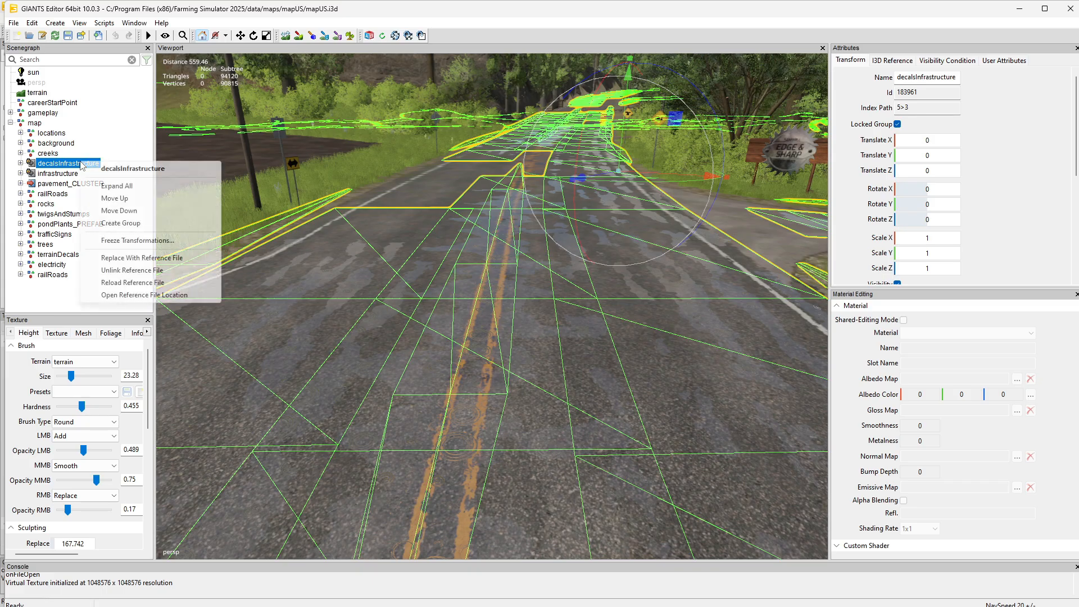
pyautogui.click(147, 270)
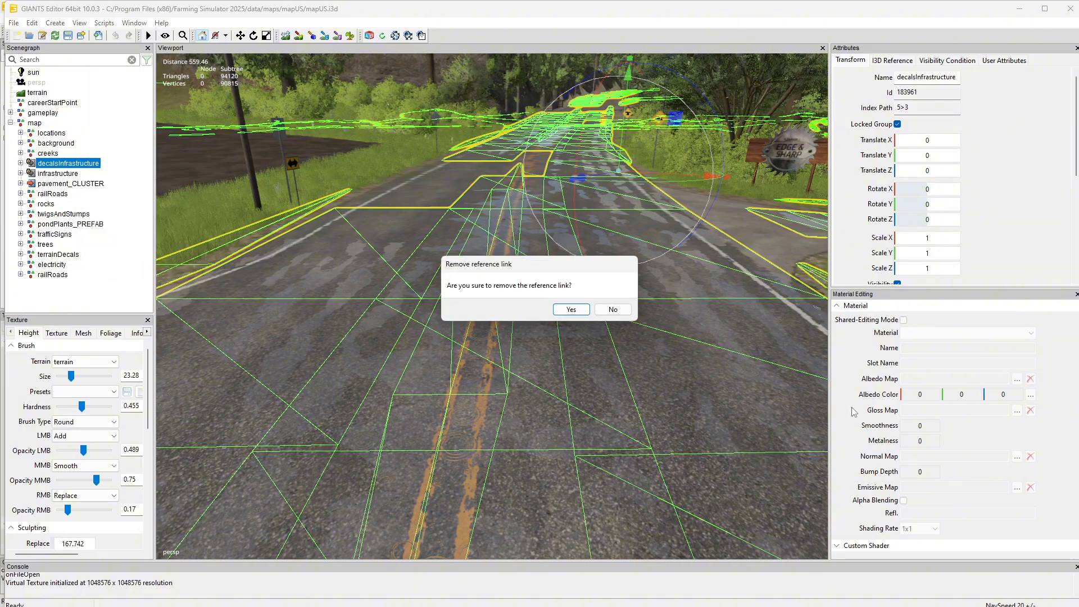
pyautogui.click(567, 310)
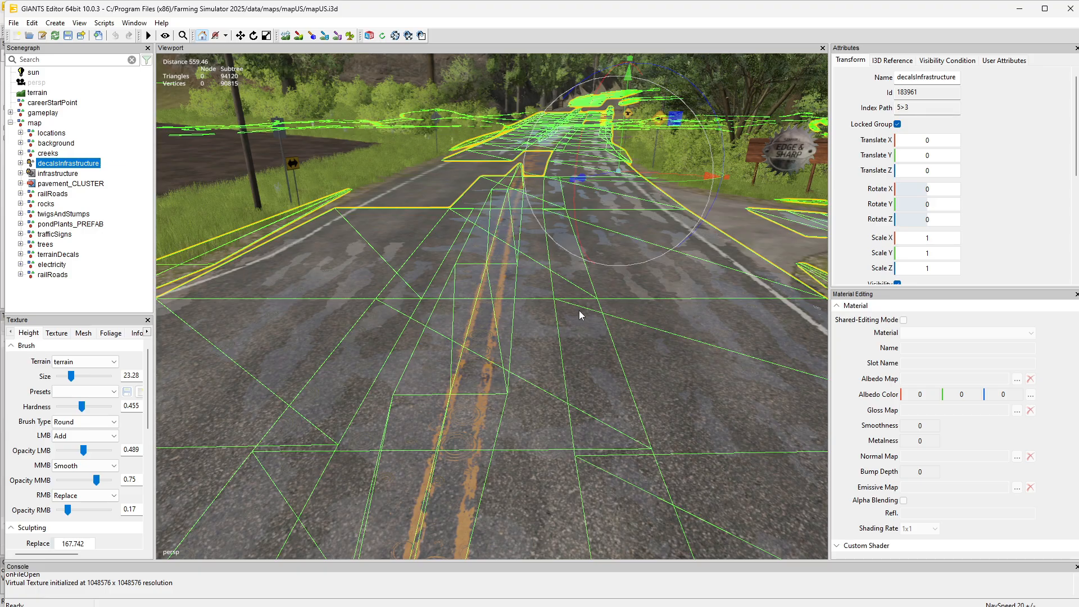
# Expand the decalsInfrastructure group and its wetness subgroup, and select wetnessDecal01
pyautogui.click(21, 163)
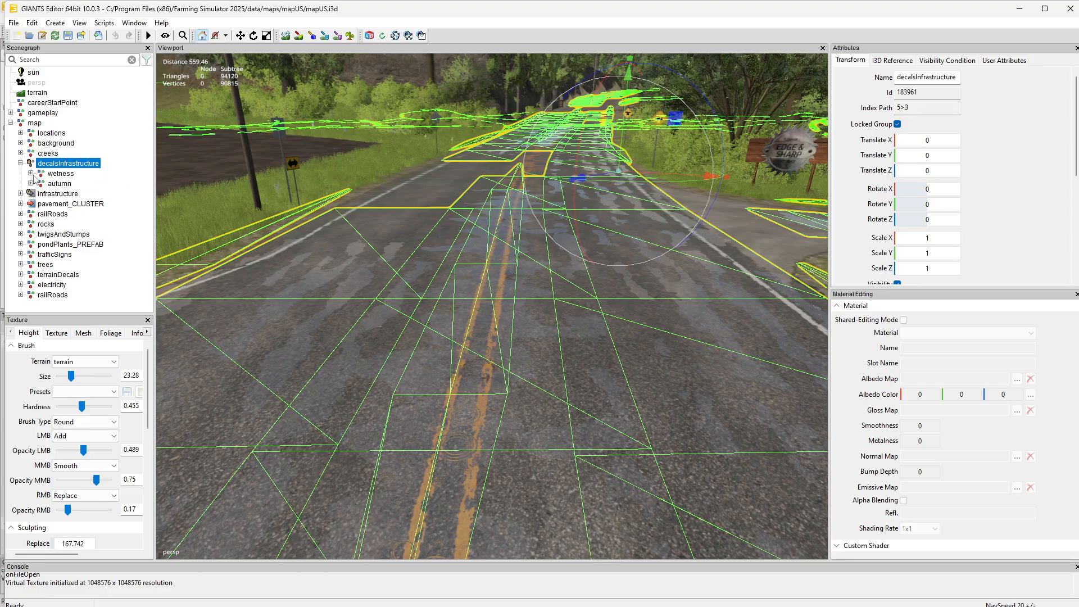
pyautogui.click(30, 173)
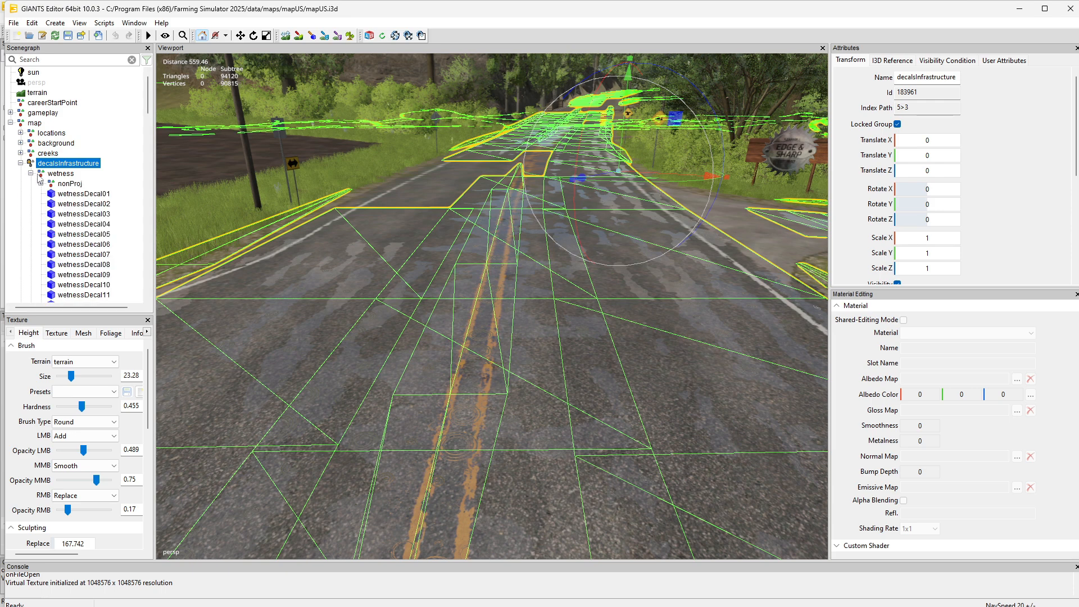
pyautogui.click(99, 197)
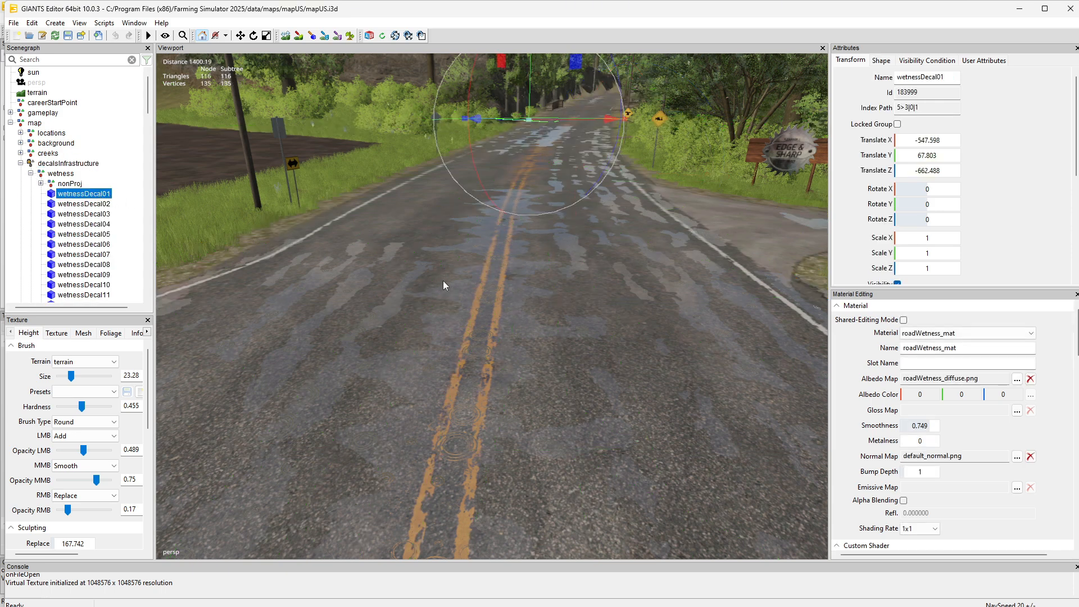
# Step backward through the wetness decals from wetnessDecal110 to wetnessDecal65, looking for the mesh that covers the road in view
pyautogui.click(462, 291)
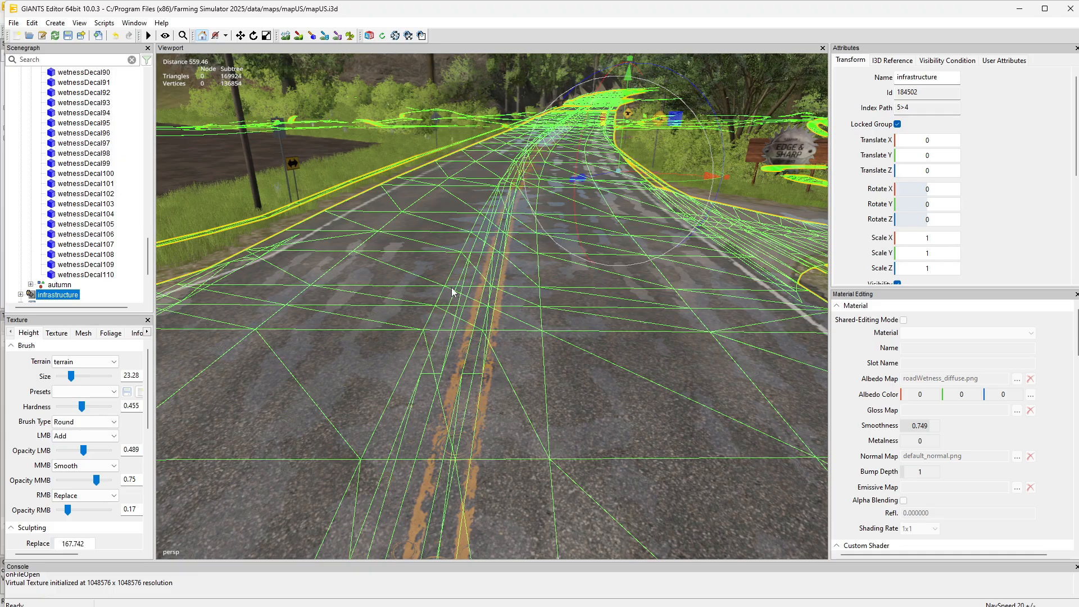
pyautogui.click(91, 275)
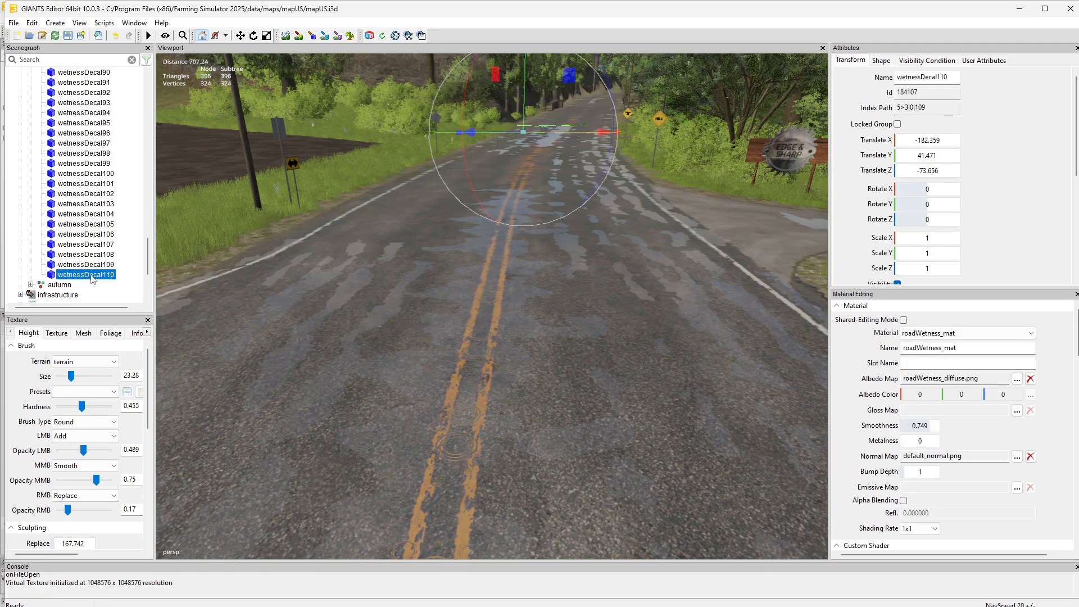
pyautogui.press('Up')
pyautogui.press('Up')
pyautogui.press('Up')
pyautogui.press('Up')
pyautogui.press('Up')
pyautogui.press('Up')
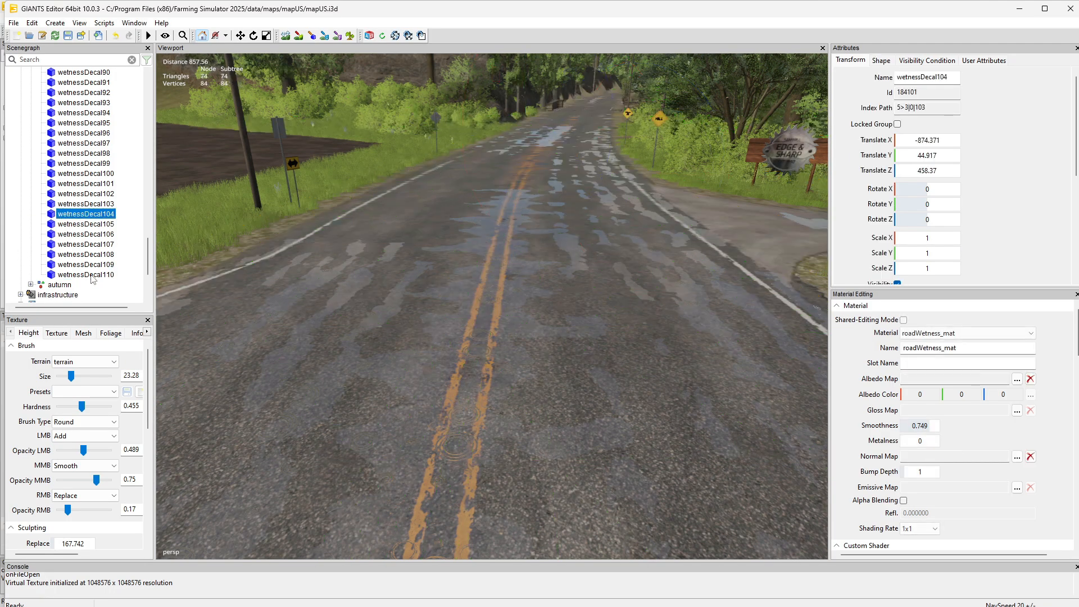
pyautogui.press('Up')
pyautogui.press('Up')
pyautogui.press('Up')
pyautogui.press('Up')
pyautogui.press('Up')
pyautogui.press('Up')
pyautogui.press('Up')
pyautogui.press('Up')
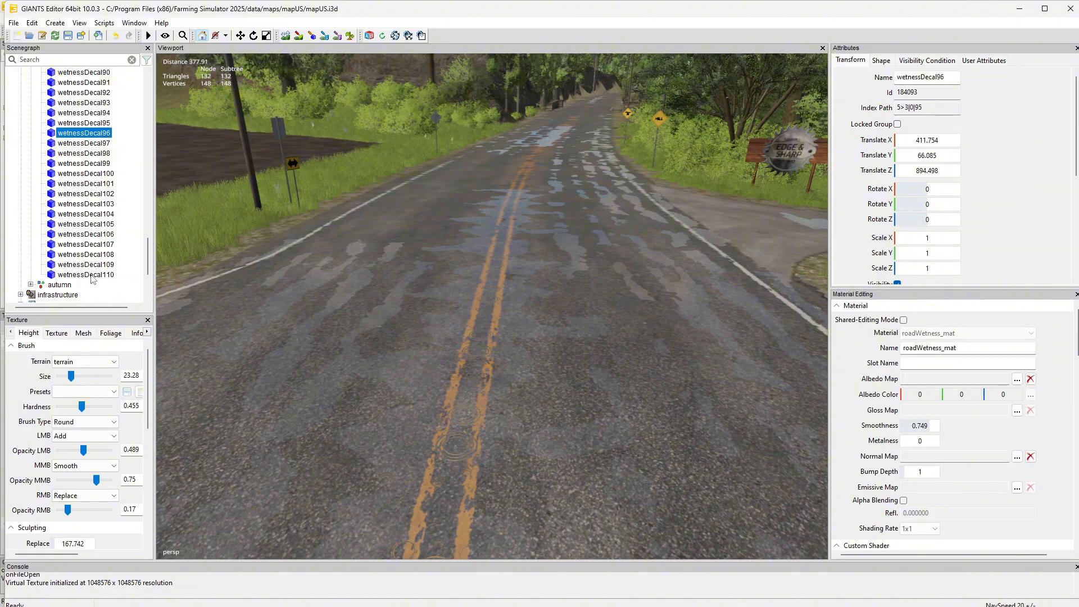
pyautogui.press('Up')
pyautogui.press('Up')
pyautogui.press('Up')
pyautogui.press('Up')
pyautogui.press('Up')
pyautogui.press('Up')
pyautogui.press('Up')
pyautogui.press('Up')
pyautogui.press('Up')
pyautogui.press('Up')
pyautogui.press('Up')
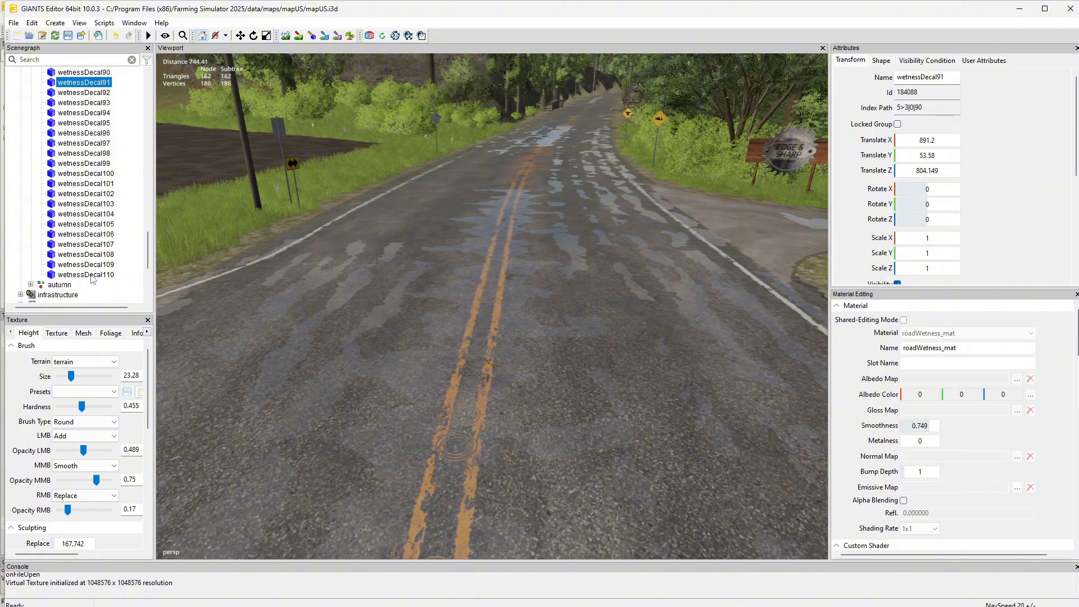
pyautogui.press('Up')
pyautogui.press('Up')
pyautogui.press('Up')
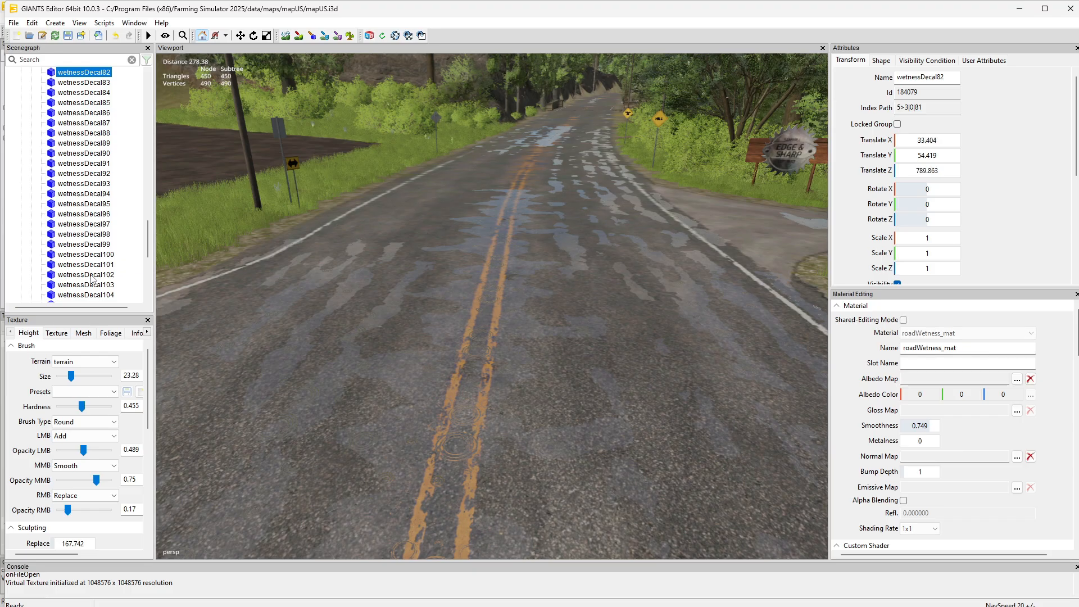
pyautogui.press('Up')
pyautogui.press('Up')
pyautogui.press('Up')
pyautogui.press('Up')
pyautogui.press('Up')
pyautogui.press('Up')
pyautogui.press('Up')
pyautogui.press('Up')
pyautogui.press('Up')
pyautogui.press('Up')
pyautogui.press('Up')
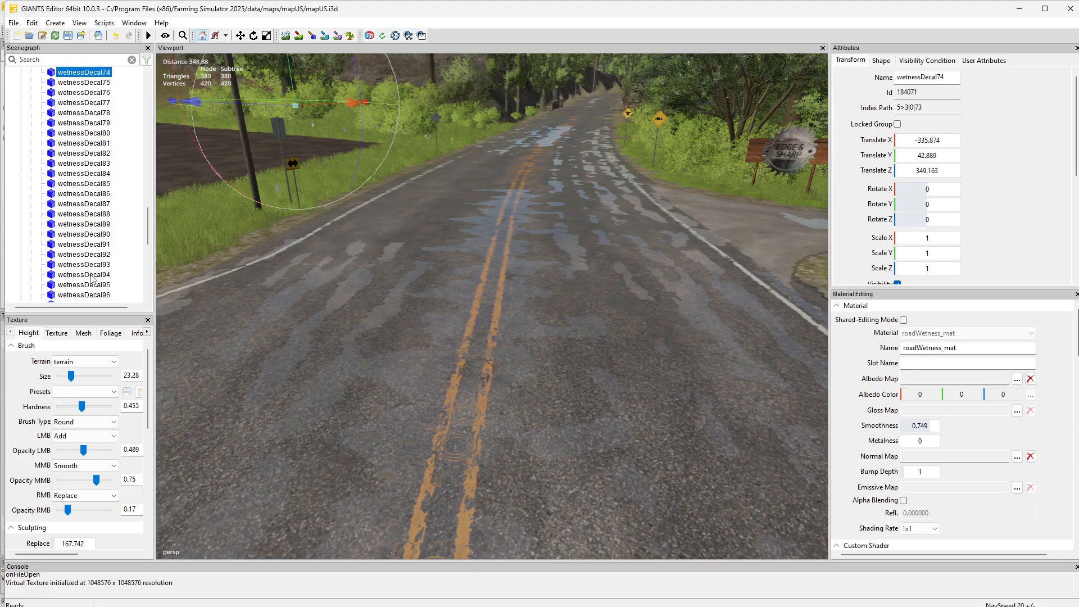
pyautogui.press('Up')
pyautogui.press('Up')
pyautogui.press('Up')
pyautogui.press('Up')
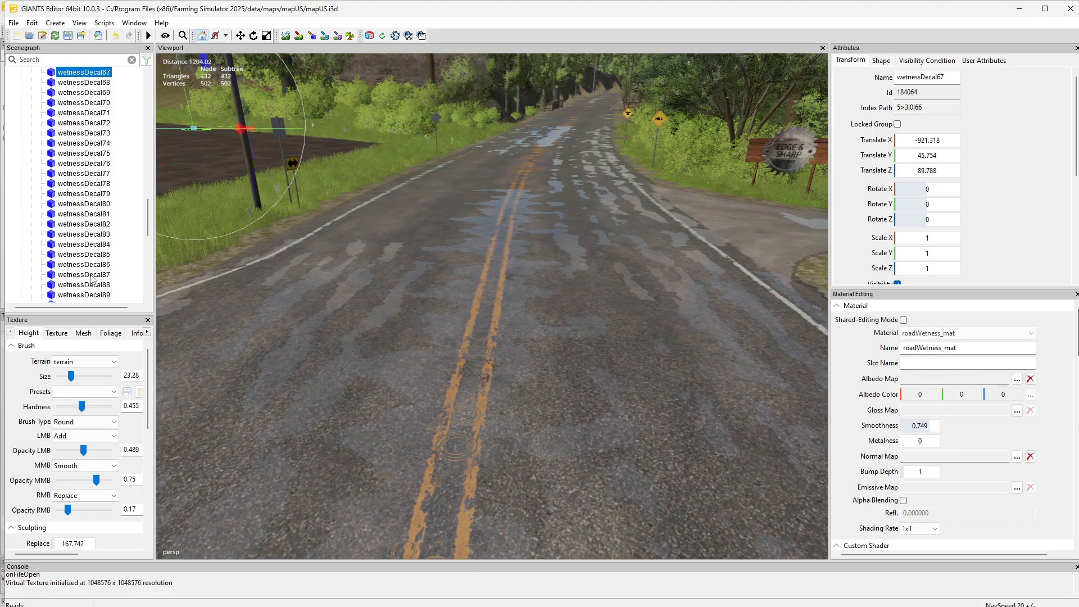
pyautogui.press('Up')
pyautogui.press('Up')
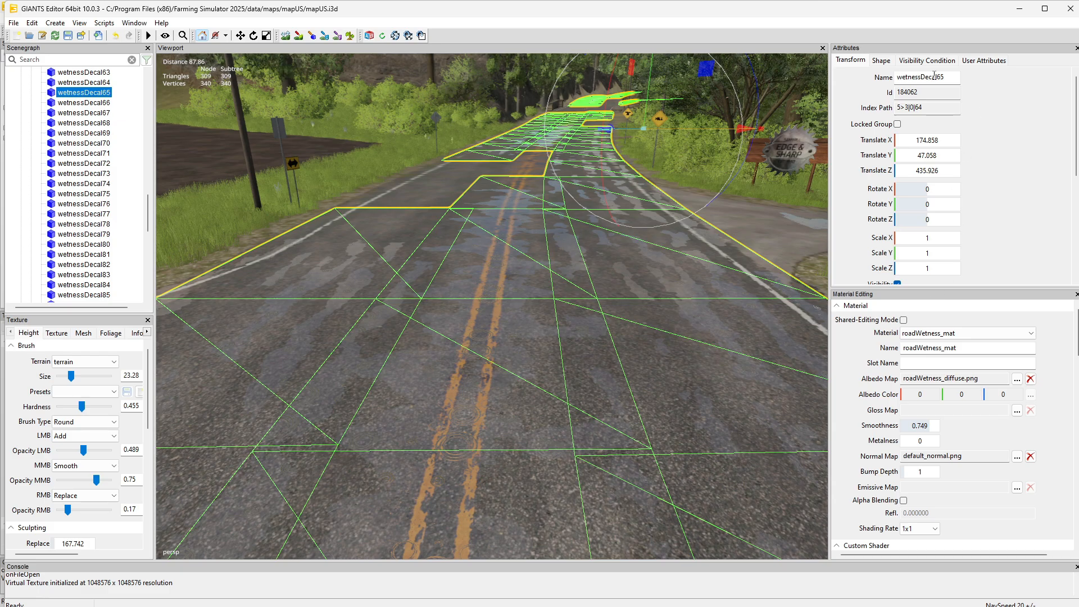
# Review the transform attributes of wetnessDecal65, including its name, visibility and clip distance
pyautogui.click(897, 77)
pyautogui.scroll(-3, 1004, 193)
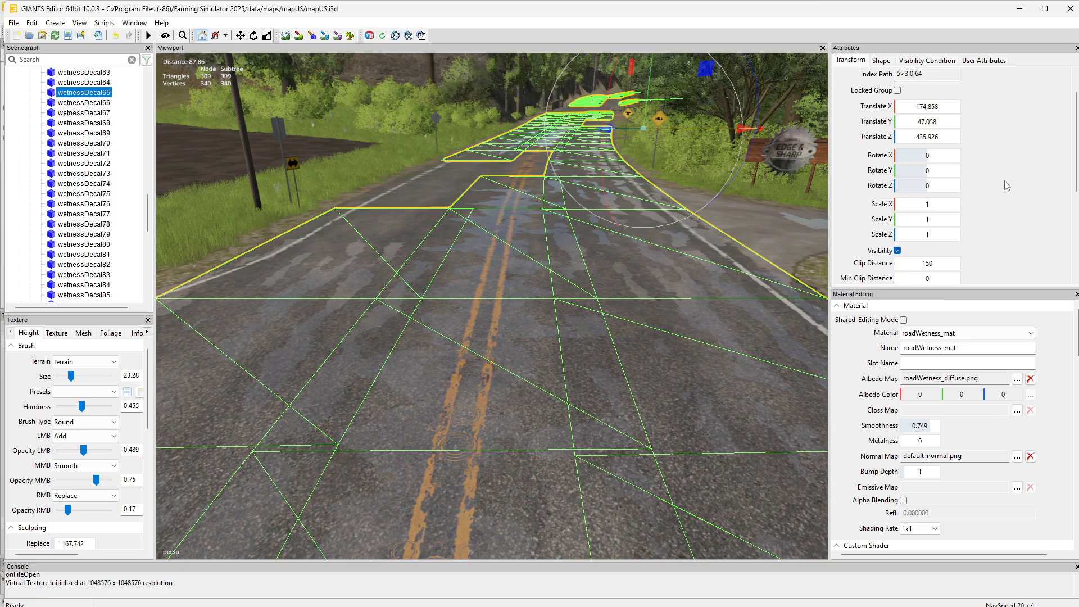
pyautogui.scroll(3, 1005, 185)
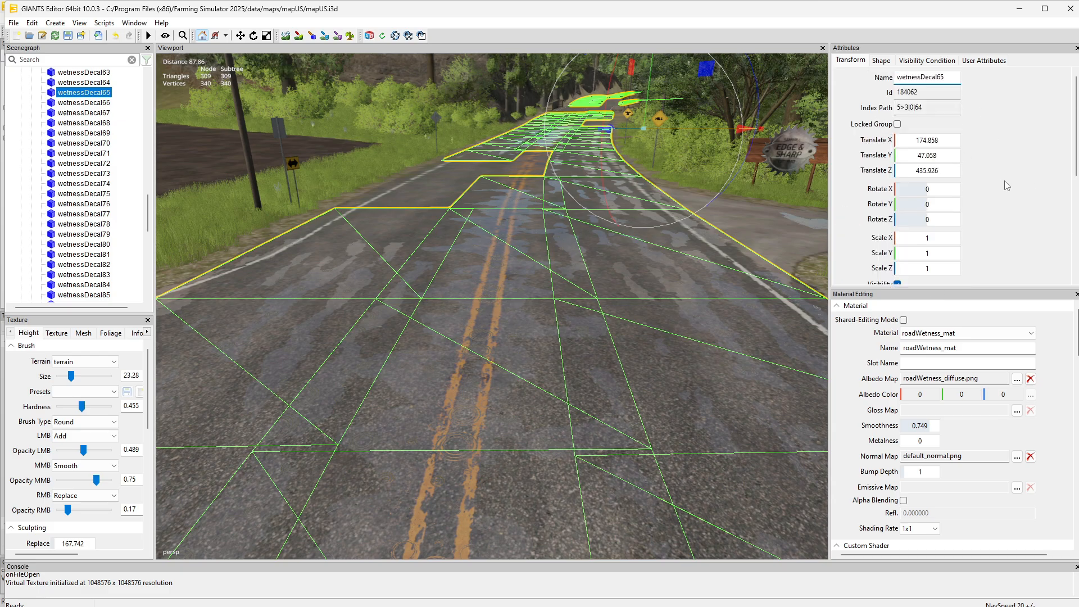
pyautogui.scroll(-5, 1006, 186)
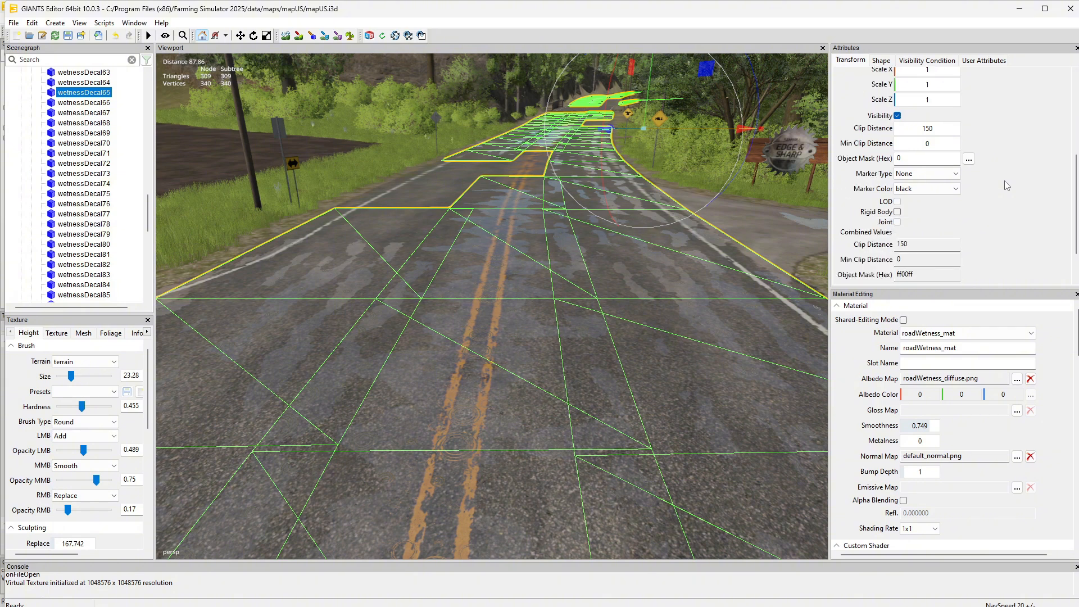
pyautogui.doubleClick(934, 128)
pyautogui.scroll(-1, 1028, 180)
pyautogui.scroll(1, 1030, 186)
pyautogui.scroll(5, 1027, 182)
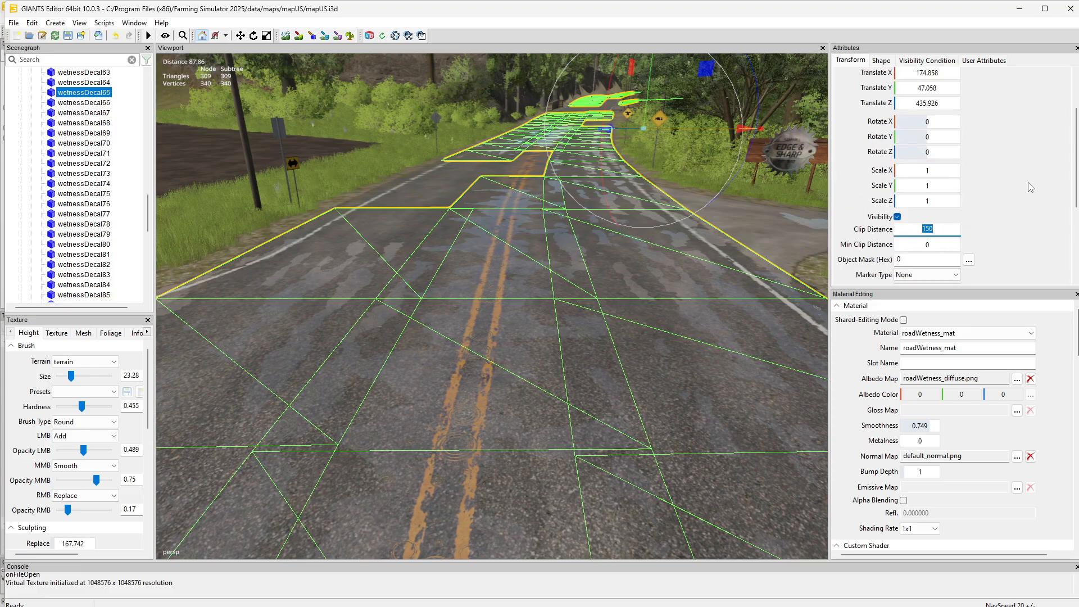
# Review the shape attributes of wetnessDecal65, including its shadow, distance blending and decal layer settings
pyautogui.click(880, 61)
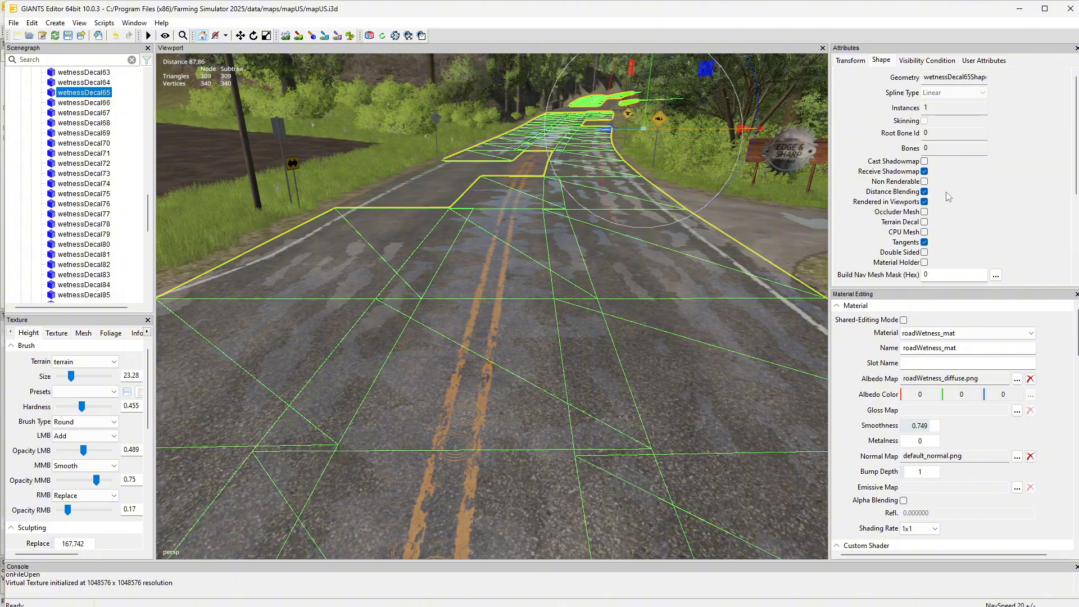
pyautogui.scroll(-5, 1033, 204)
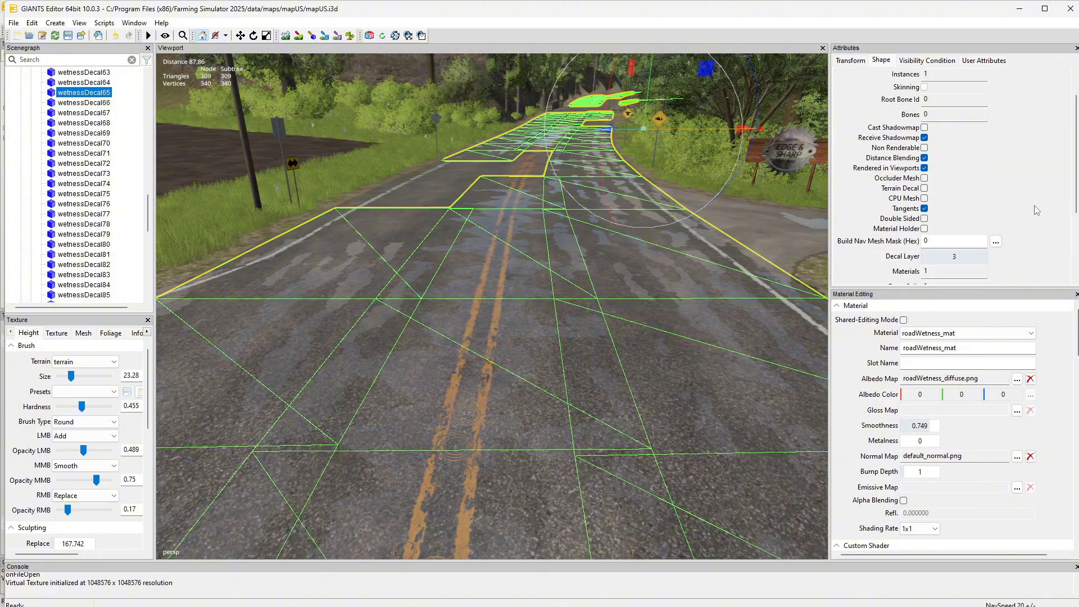
pyautogui.scroll(5, 1033, 206)
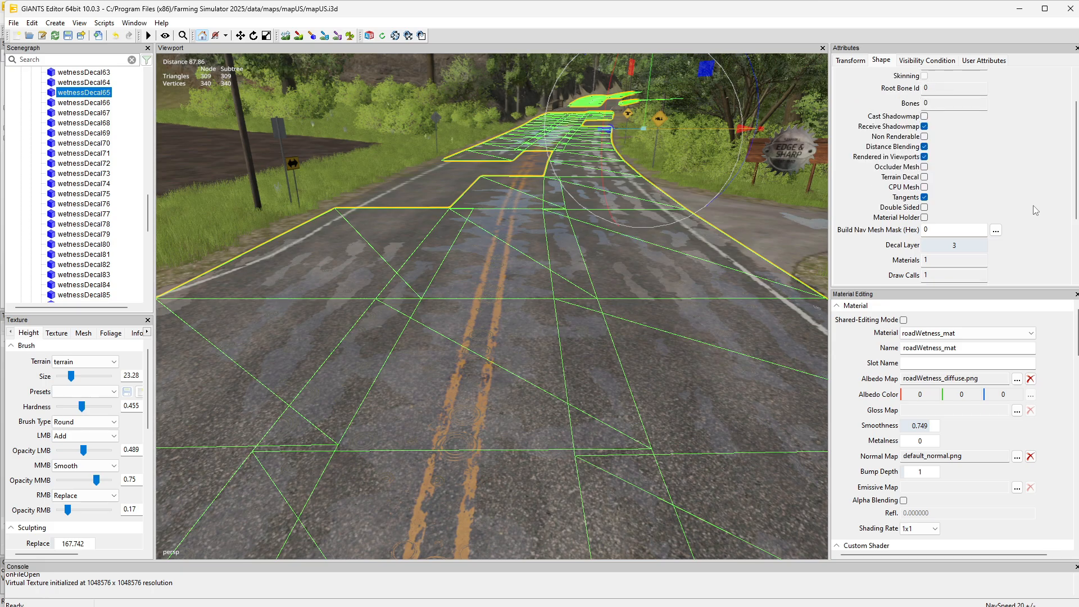
# Return to the decal's transform attributes, enlarge the Material Editing area to show the custom shader settings, and maximize the window
pyautogui.click(851, 61)
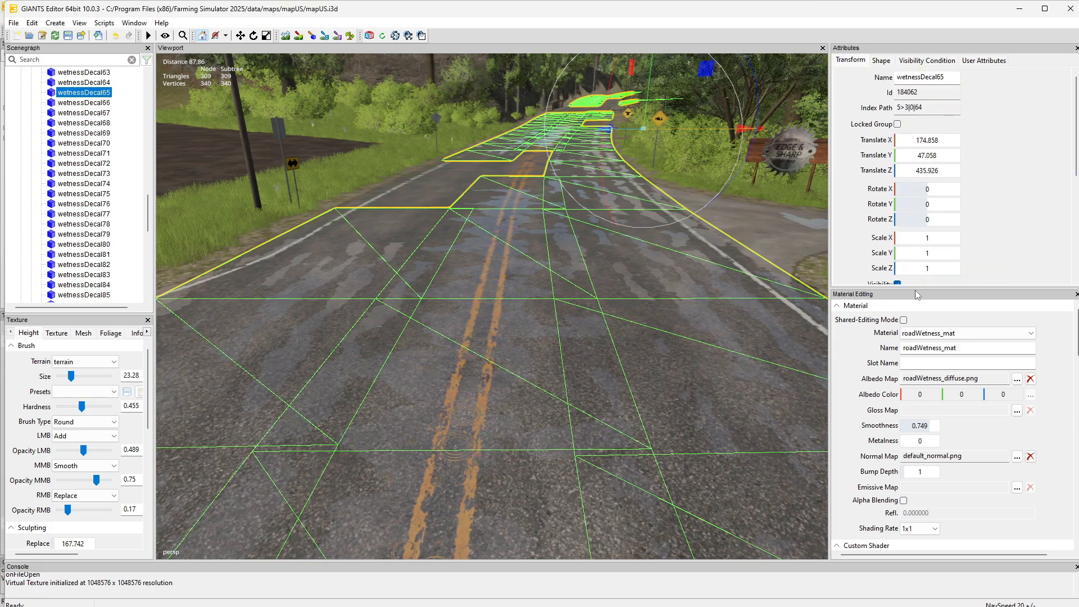
pyautogui.moveTo(917, 289); pyautogui.dragTo(928, 121)
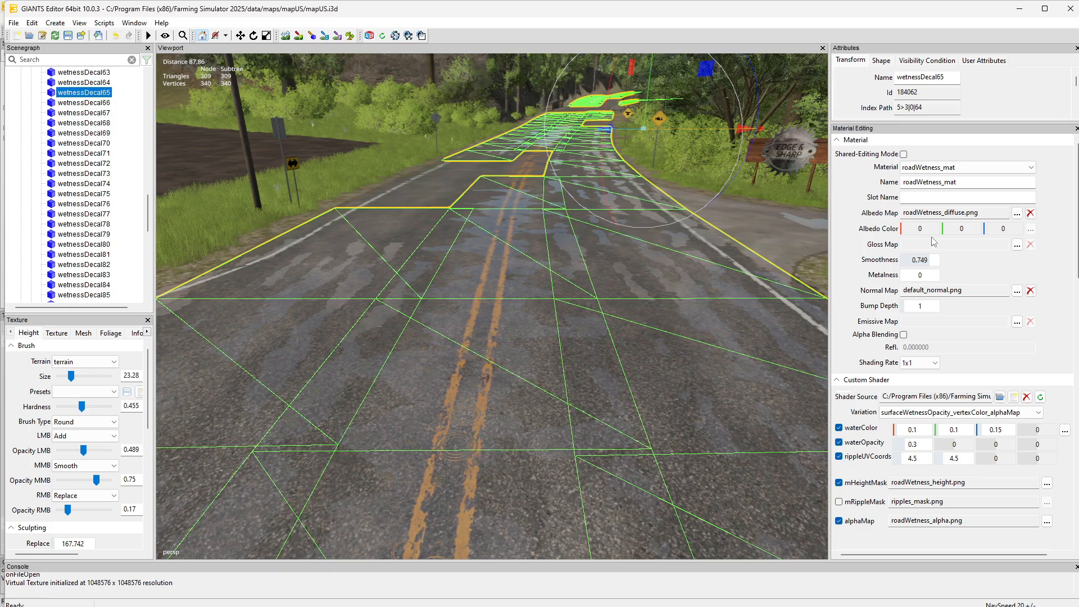
pyautogui.doubleClick(488, 8)
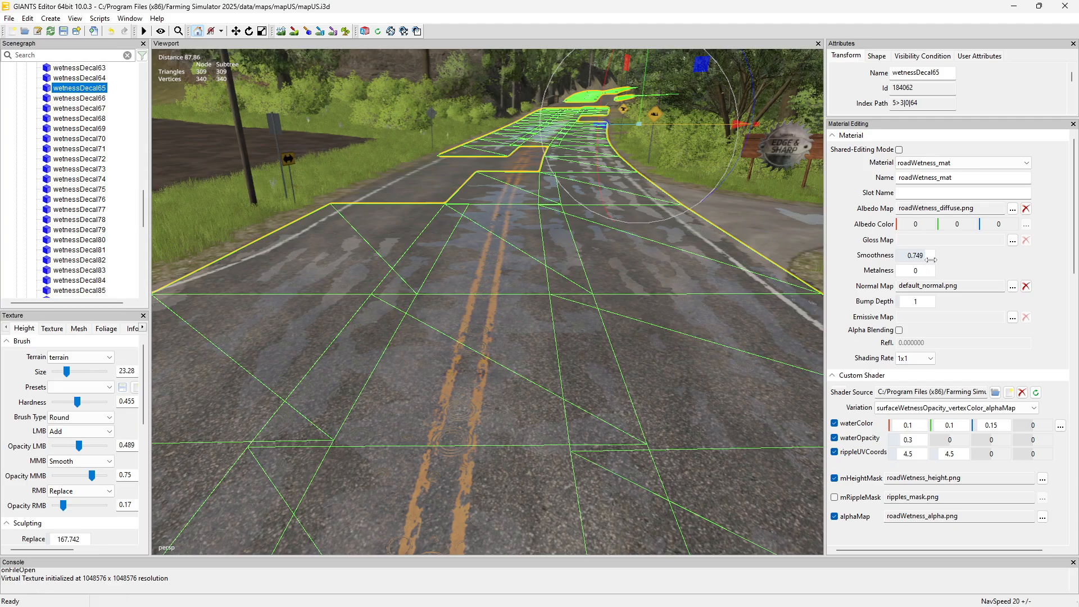
# Open Calculator, compute 1 - 0.749 for the material's smoothness, and return to GIANTS Editor
pyautogui.press('super')
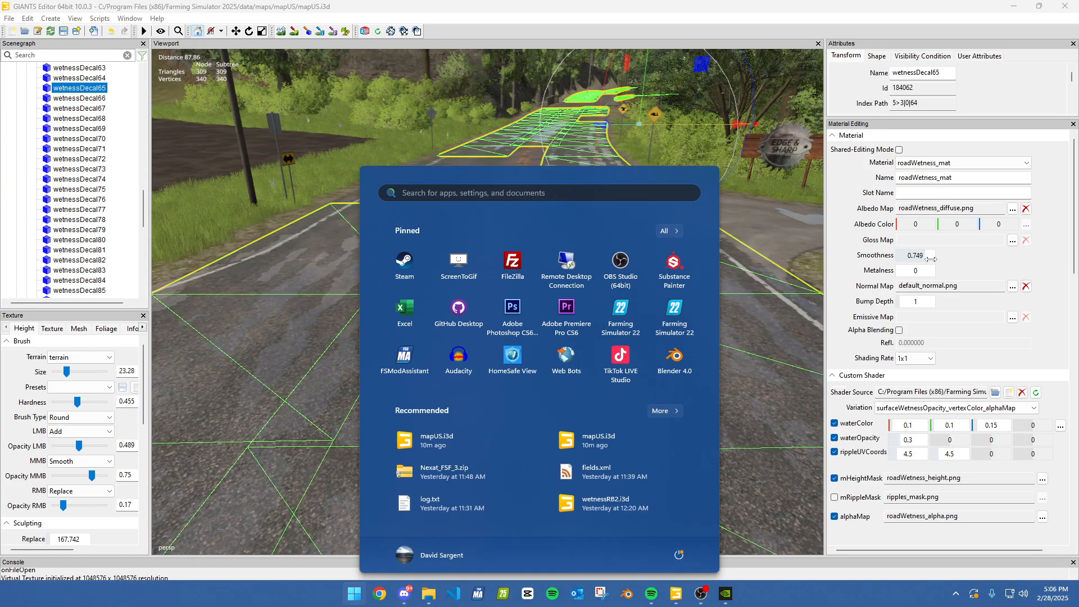
pyautogui.write('calc')
pyautogui.press('Return')
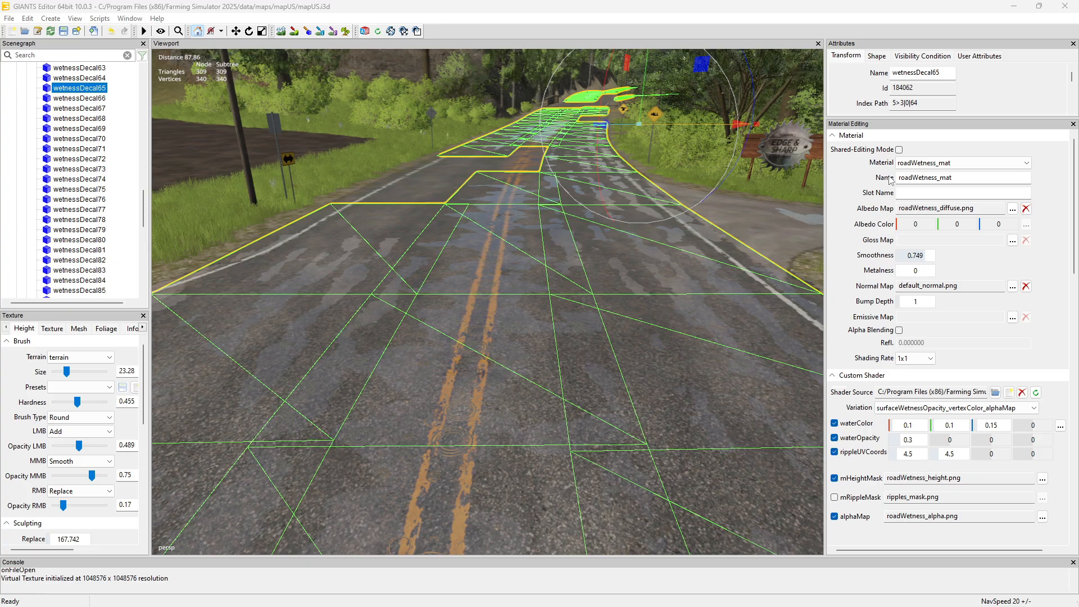
pyautogui.hotkey('alt', 'Tab')
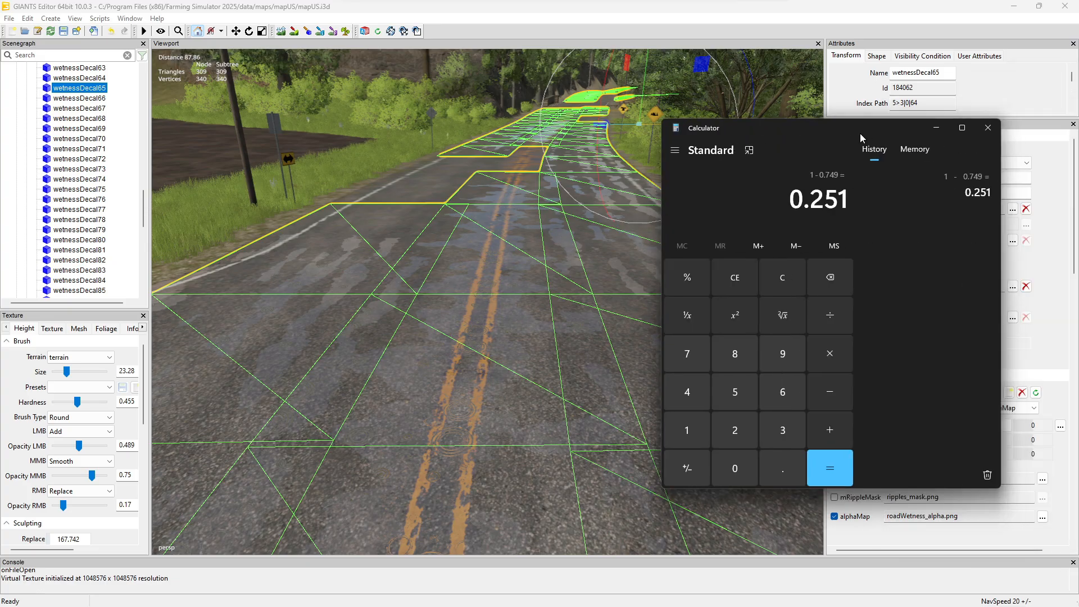
pyautogui.hotkey('alt', 'Tab')
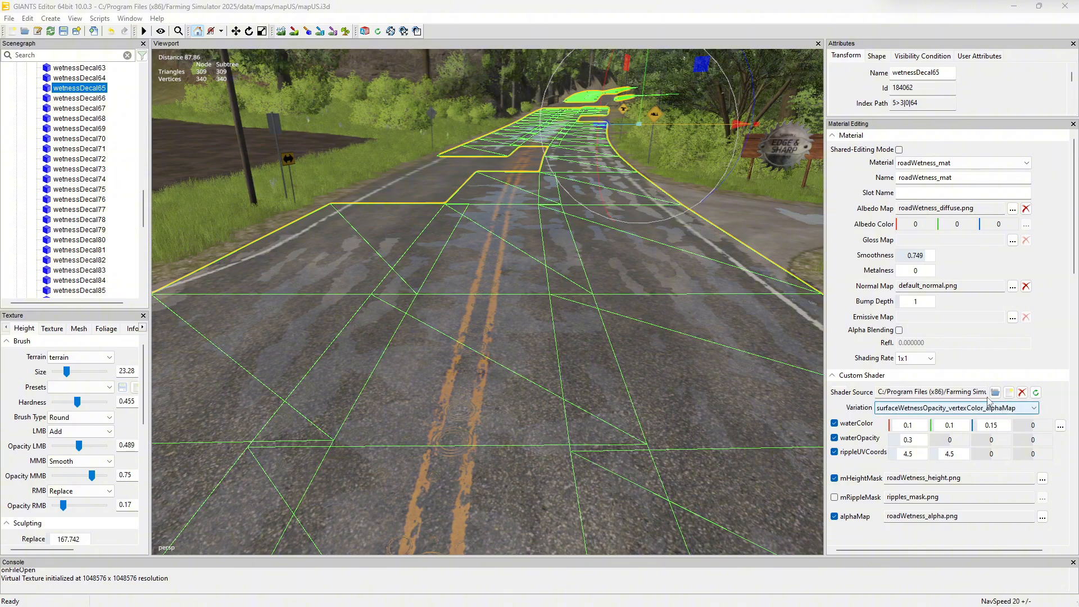
# Look through the custom shader variations without changing them, then try lowering the first rippleUVCoords value to 4.4 and undo it
pyautogui.click(990, 407)
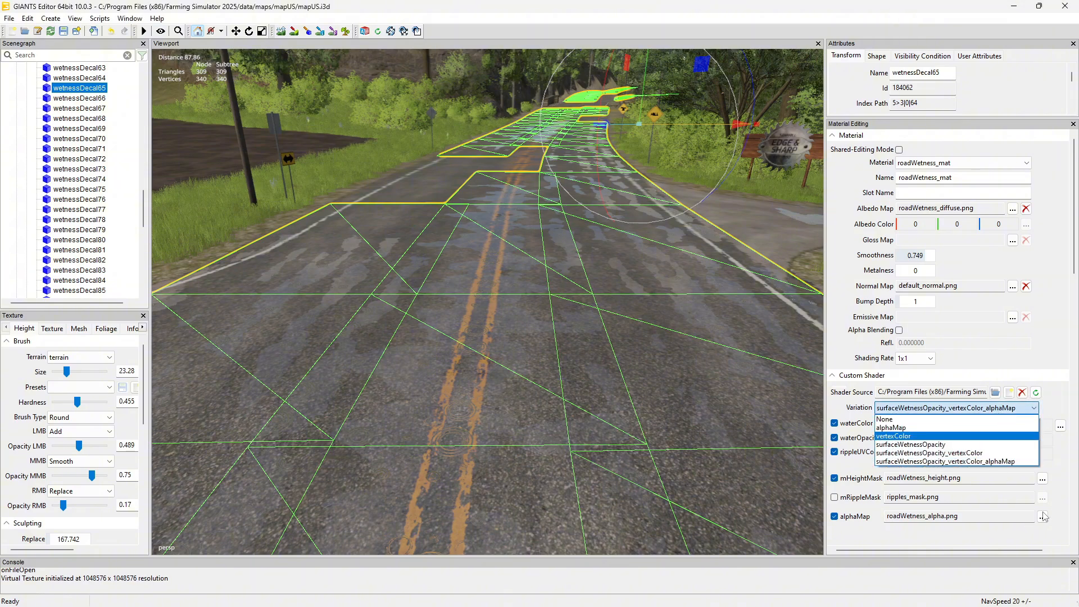
pyautogui.click(1063, 468)
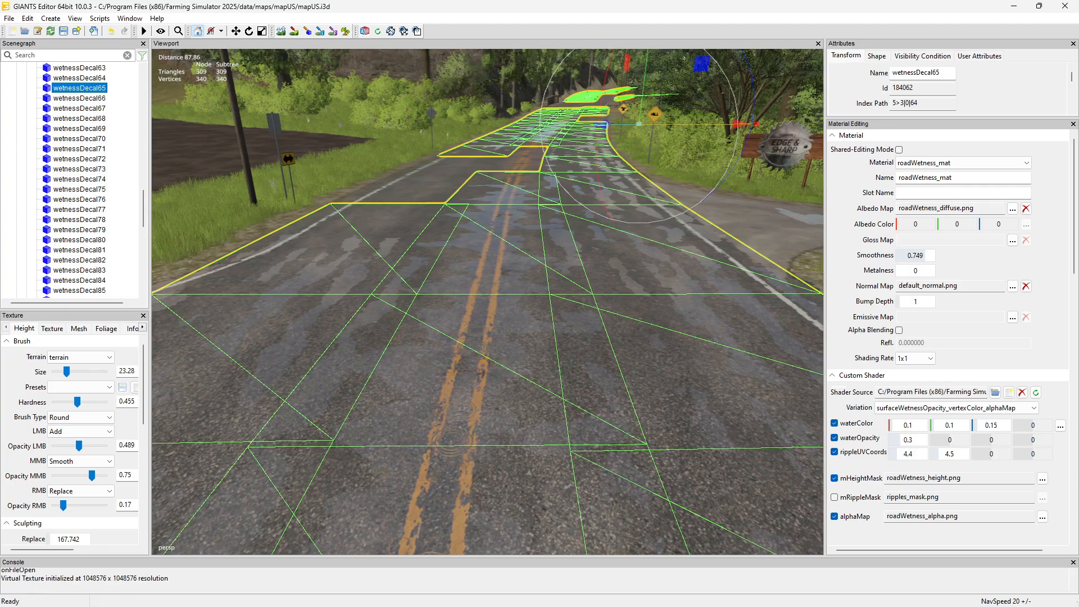
pyautogui.moveTo(909, 452)
pyautogui.mouseDown()
pyautogui.moveTo(958, 453)
pyautogui.moveTo(891, 456)
pyautogui.mouseUp()
pyautogui.hotkey('ctrl', 'z')
# Enlarge the Attributes area again and show the shape attributes of wetnessDecal65
pyautogui.moveTo(564, 602)
pyautogui.moveTo(876, 118); pyautogui.dragTo(876, 280)
pyautogui.click(875, 56)
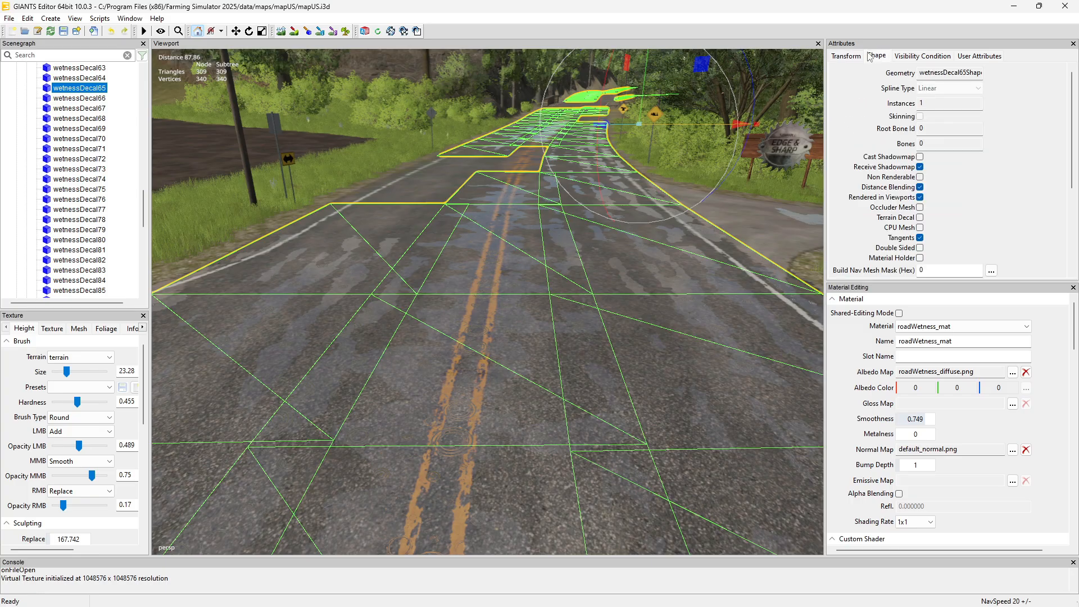
# Return to the decal's transform attributes and export the selected wetnessDecal65 into the test folder as 4654.i3d
pyautogui.click(847, 58)
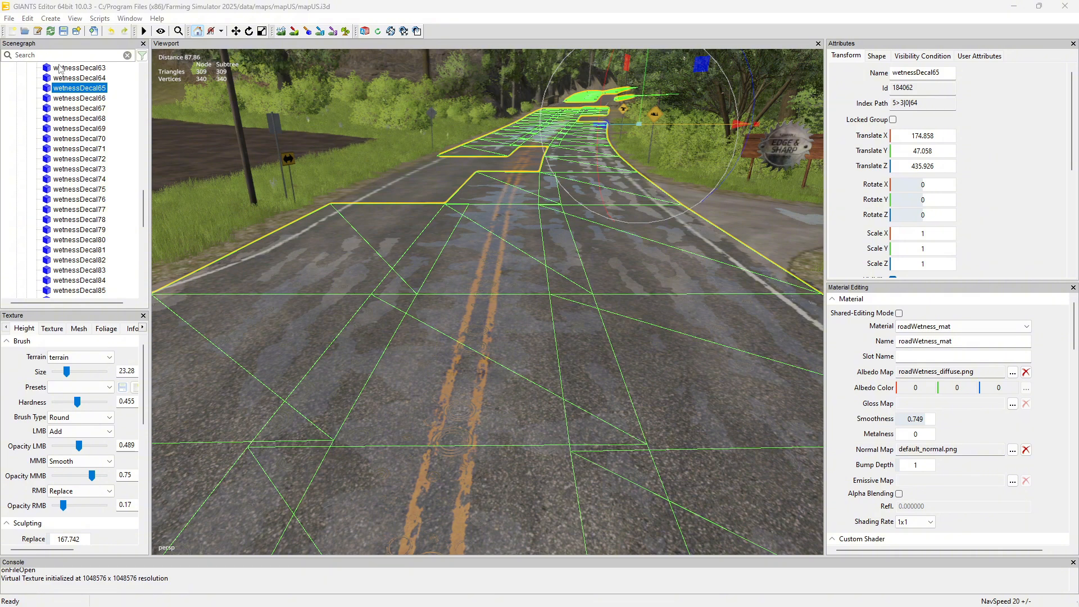
pyautogui.click(9, 18)
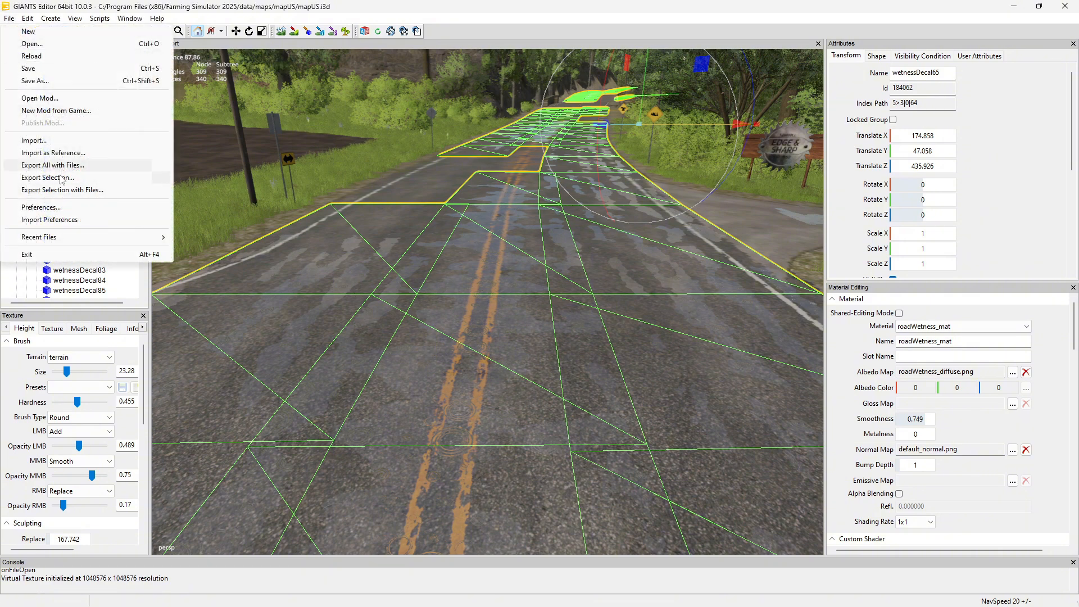
pyautogui.click(60, 178)
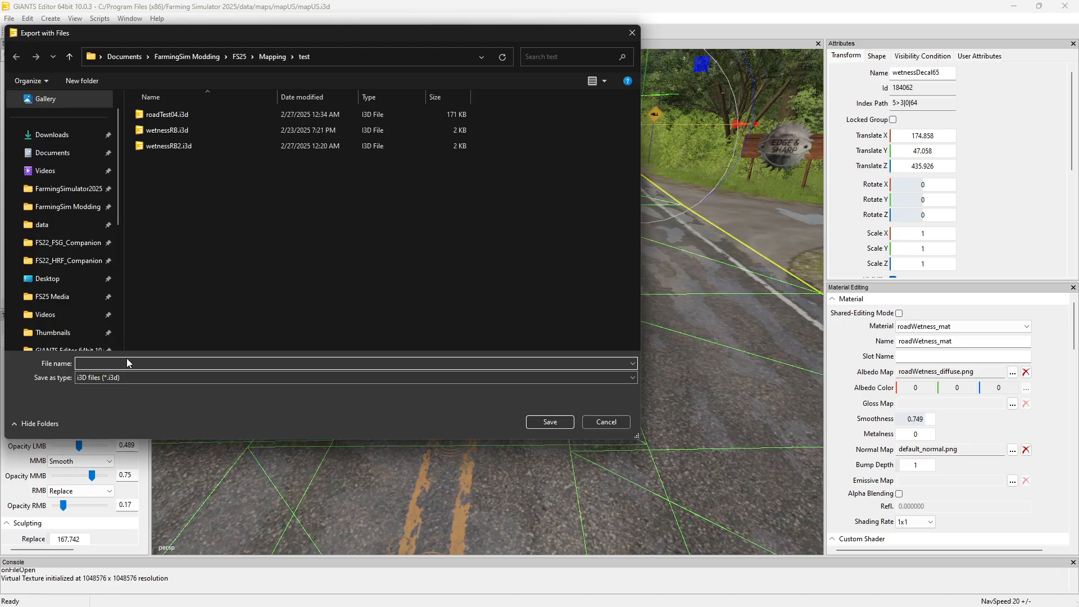
pyautogui.write('0000')
pyautogui.press('Return')
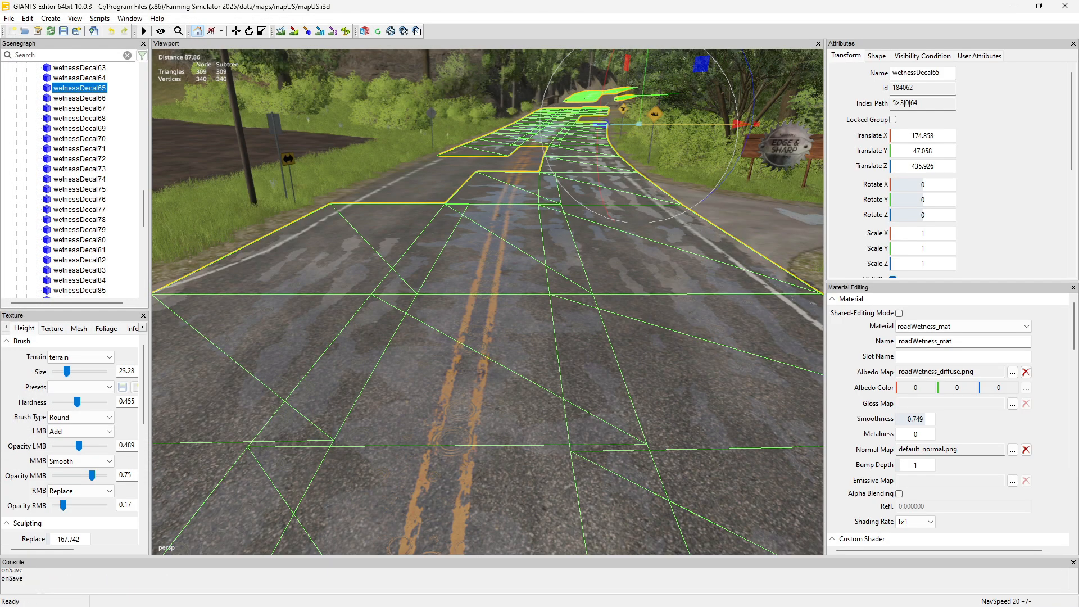
# Switch to File Explorer, move and narrow its window, and open 4654.i3d from the test folder in Visual Studio Code
pyautogui.hotkey('alt', 'Tab')
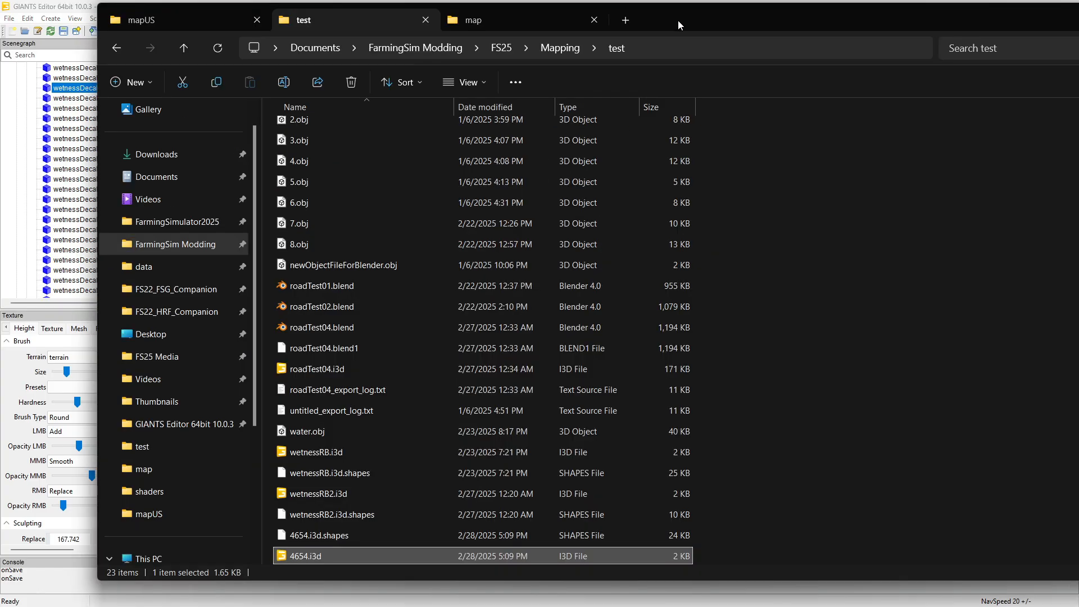
pyautogui.moveTo(677, 19); pyautogui.dragTo(567, 85)
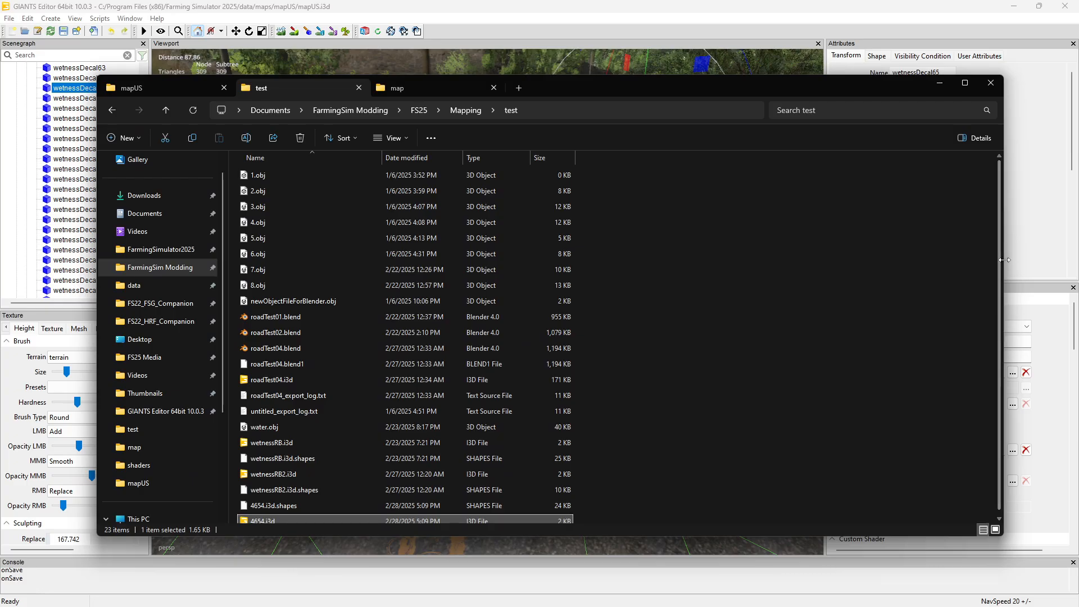
pyautogui.moveTo(1001, 259); pyautogui.dragTo(674, 250)
pyautogui.scroll(-1, 355, 442)
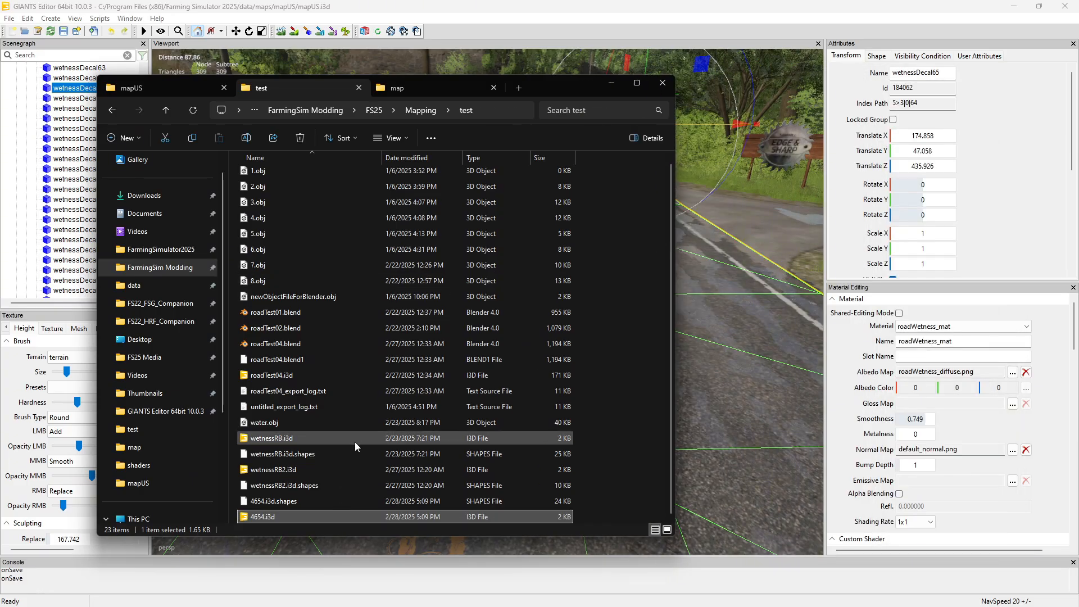
pyautogui.rightClick(259, 517)
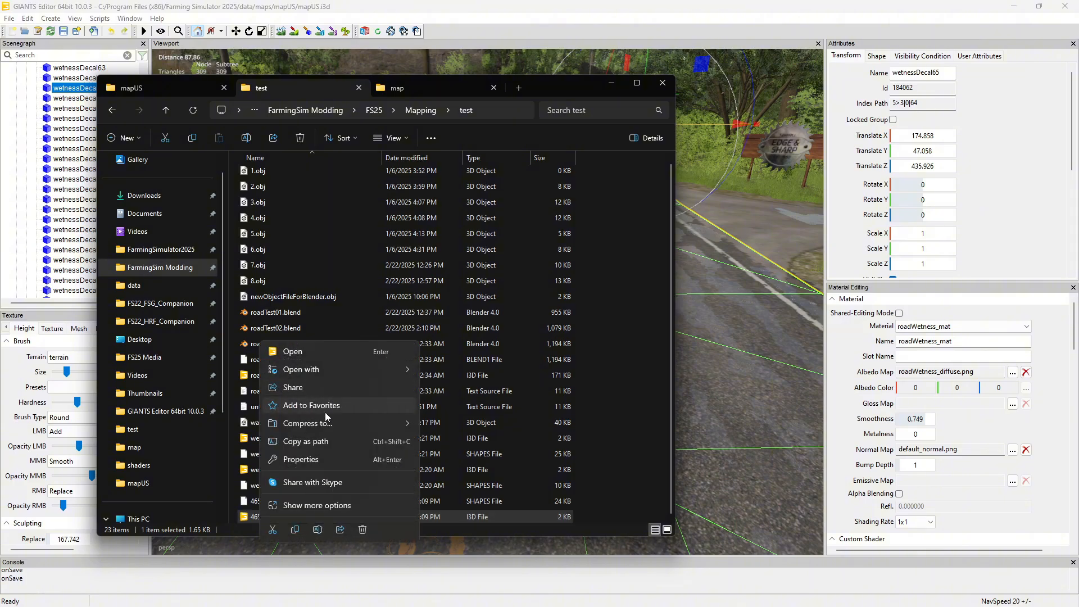
pyautogui.moveTo(356, 365)
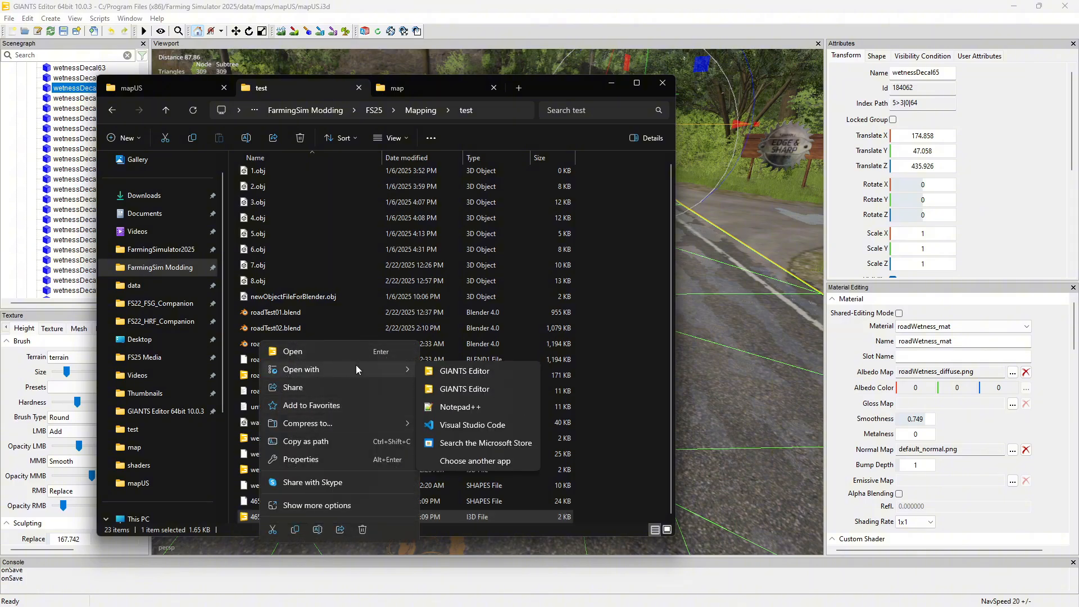
pyautogui.click(464, 427)
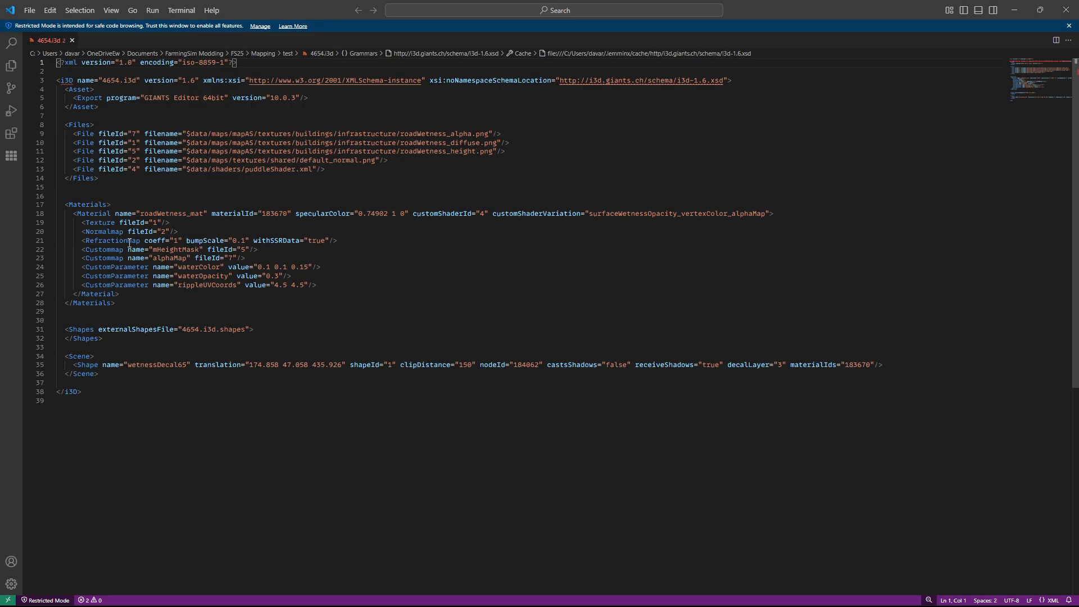
# Highlight the Refractionmap line of roadWetness_mat in 4654.i3d and return to the mapUS scene in GIANTS Editor
pyautogui.moveTo(79, 240); pyautogui.dragTo(352, 240)
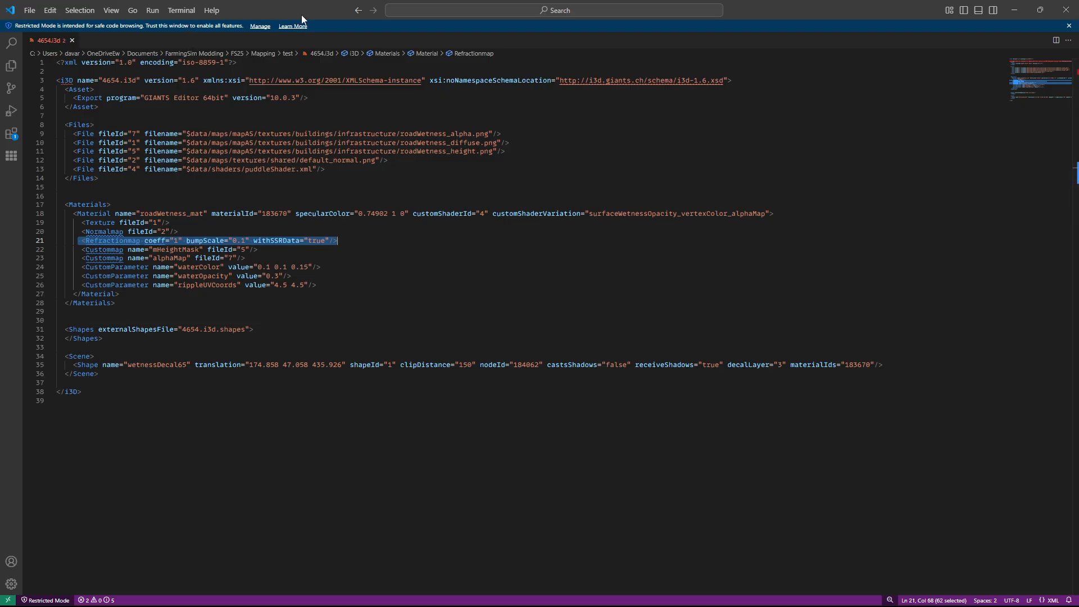
pyautogui.press('super+Down')
pyautogui.press('super+Down')
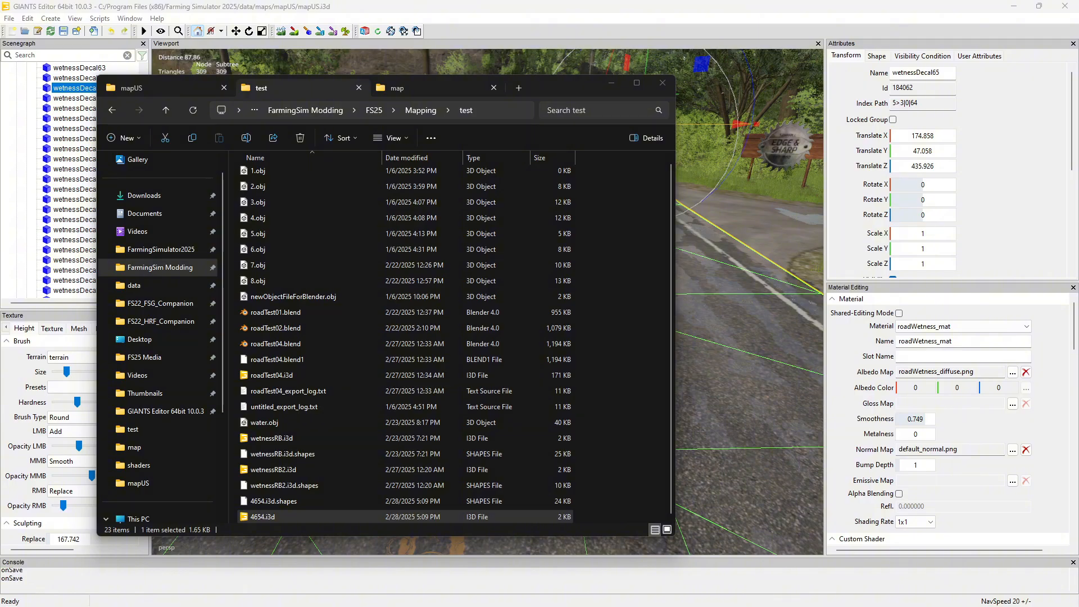
pyautogui.click(456, 7)
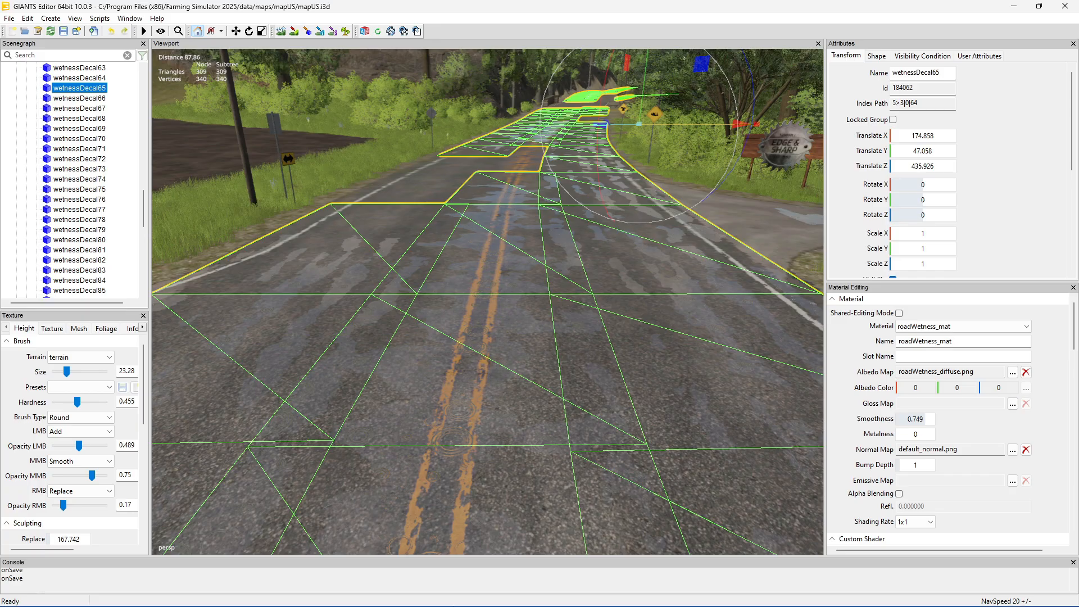
# Open the recent file roadTest04.blend in Blender and bring the whole winding road into view from above
pyautogui.click(610, 592)
pyautogui.rightClick(610, 593)
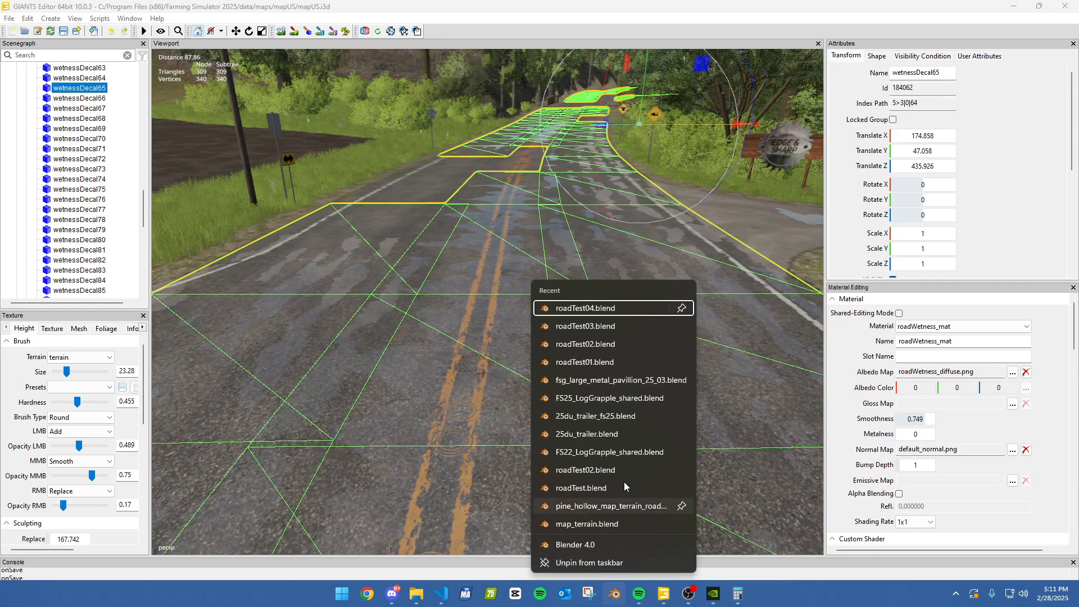
pyautogui.click(603, 309)
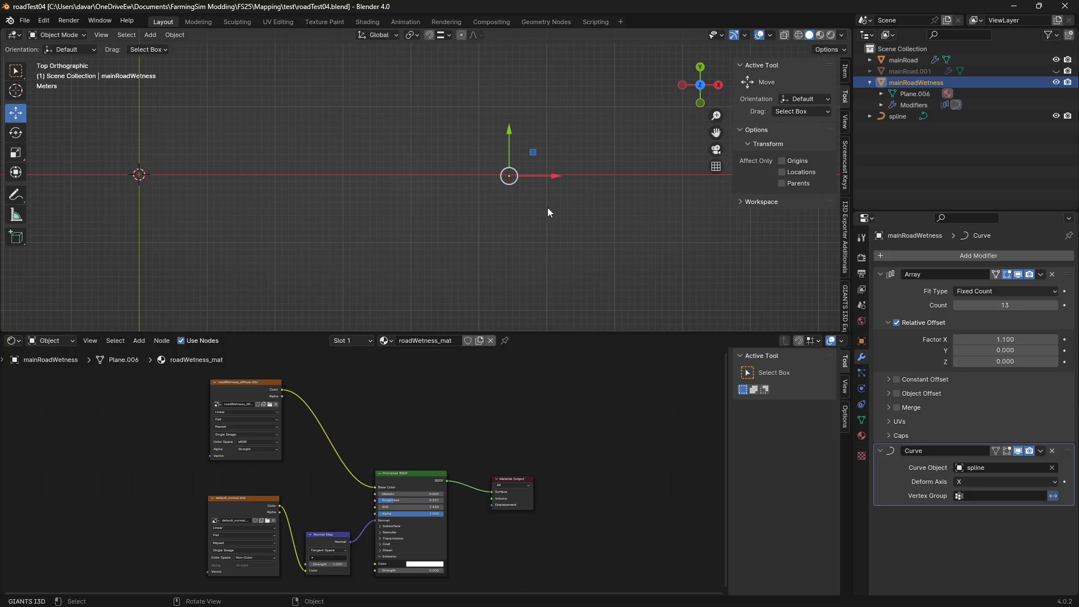
pyautogui.scroll(-15, 542, 198)
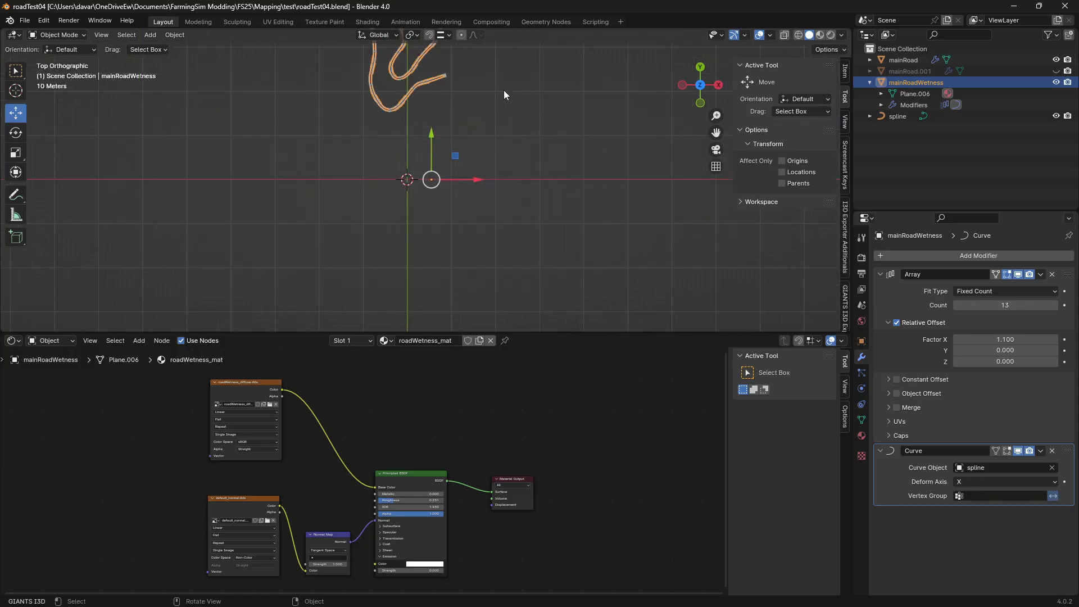
pyautogui.keyDown('shift'); pyautogui.moveTo(503, 72); pyautogui.dragTo(512, 201, button='middle'); pyautogui.keyUp('shift')
pyautogui.scroll(2, 455, 180)
pyautogui.scroll(1, 455, 184)
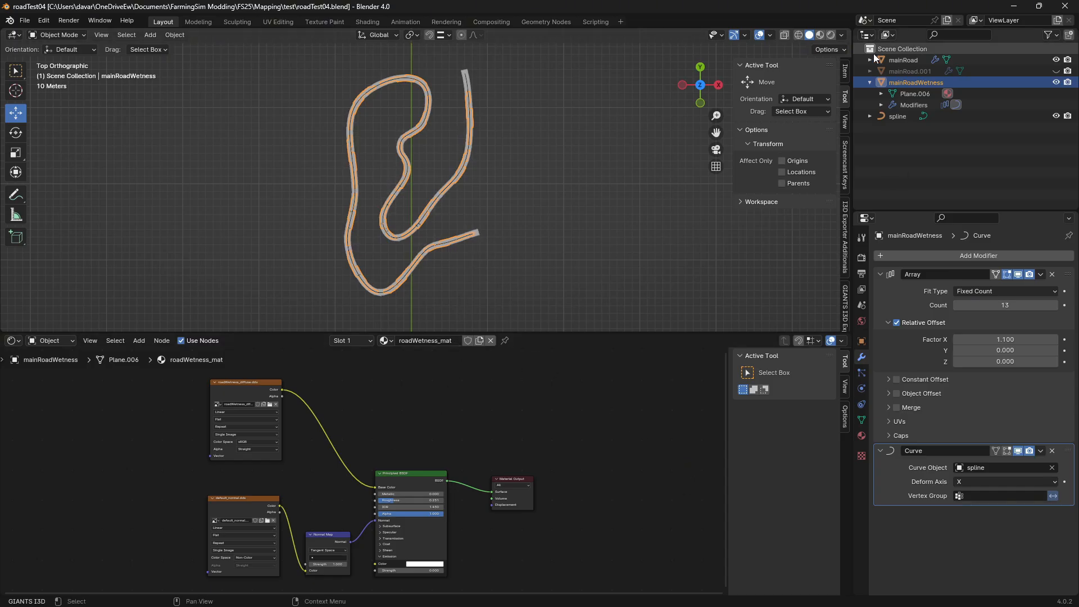
# Hide the mainRoadWetness object in the viewport so that only the main road mesh is shown
pyautogui.click(902, 84)
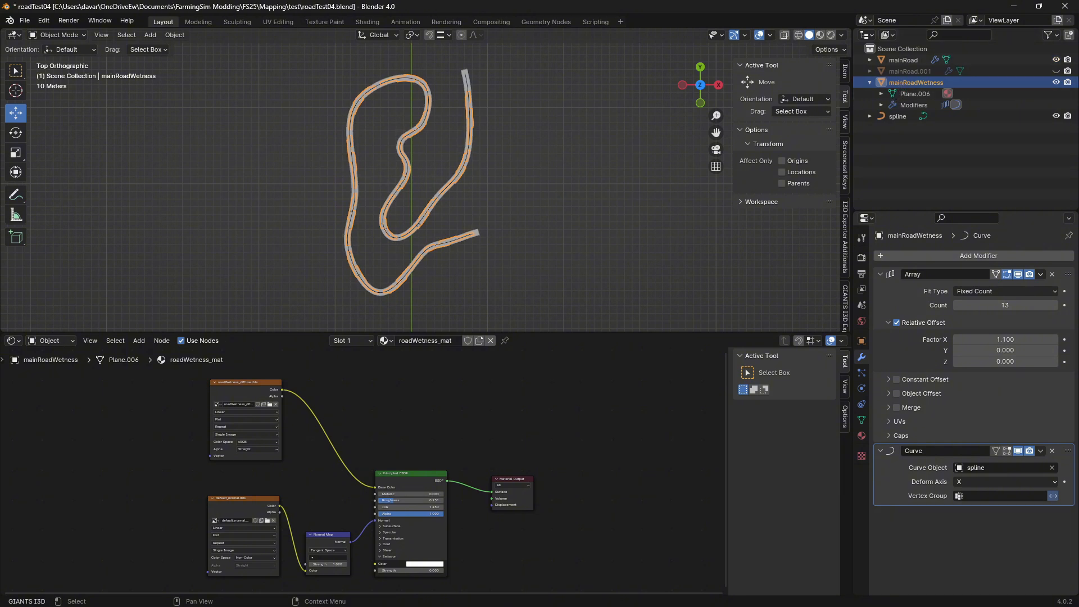
pyautogui.click(1056, 82)
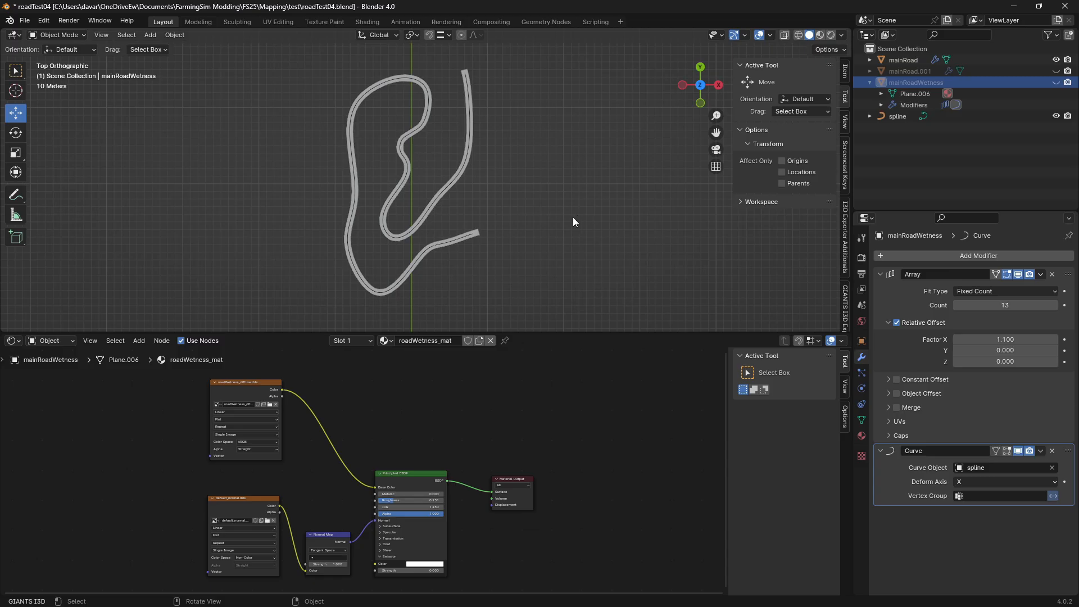
pyautogui.scroll(-2, 556, 221)
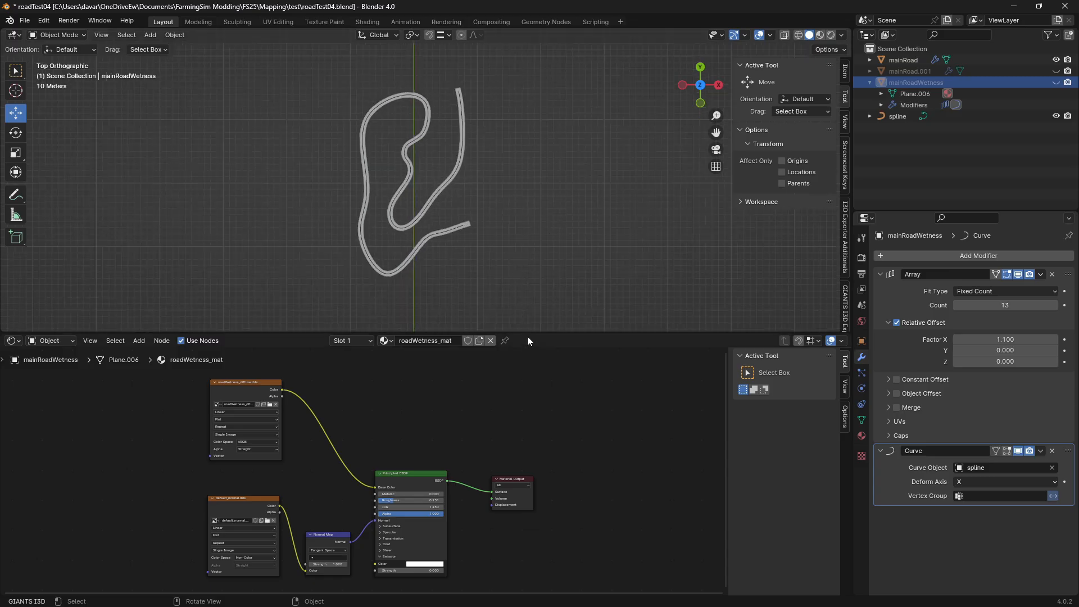
# Enlarge the shader editor over most of the 3D viewport, magnify the roadWetness_mat nodes, and hide the editor's sidebar
pyautogui.moveTo(528, 333); pyautogui.dragTo(590, 309)
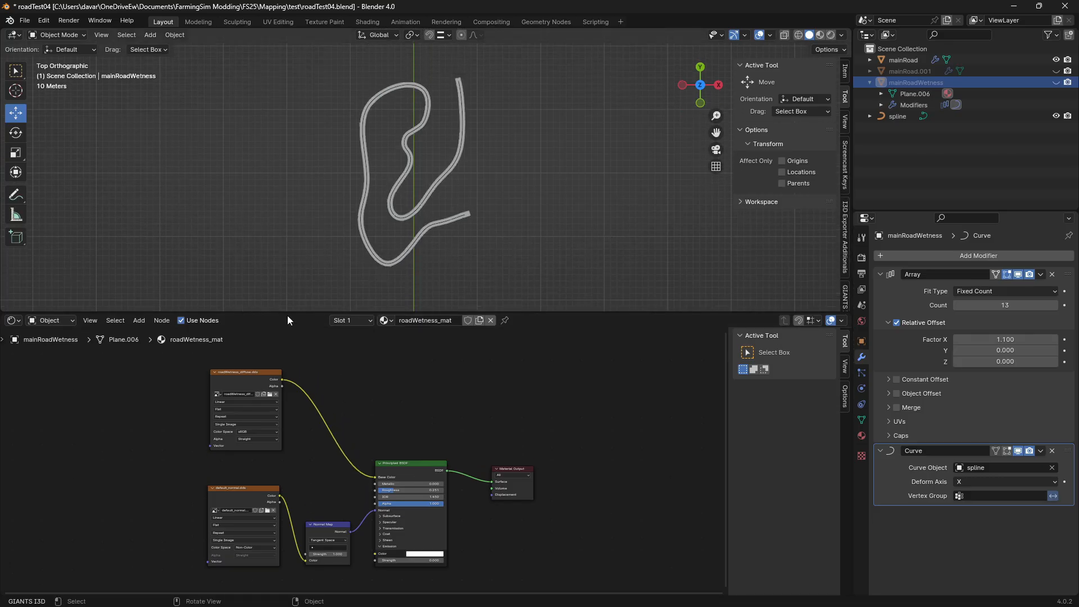
pyautogui.moveTo(288, 310); pyautogui.dragTo(304, 196)
pyautogui.scroll(3, 437, 350)
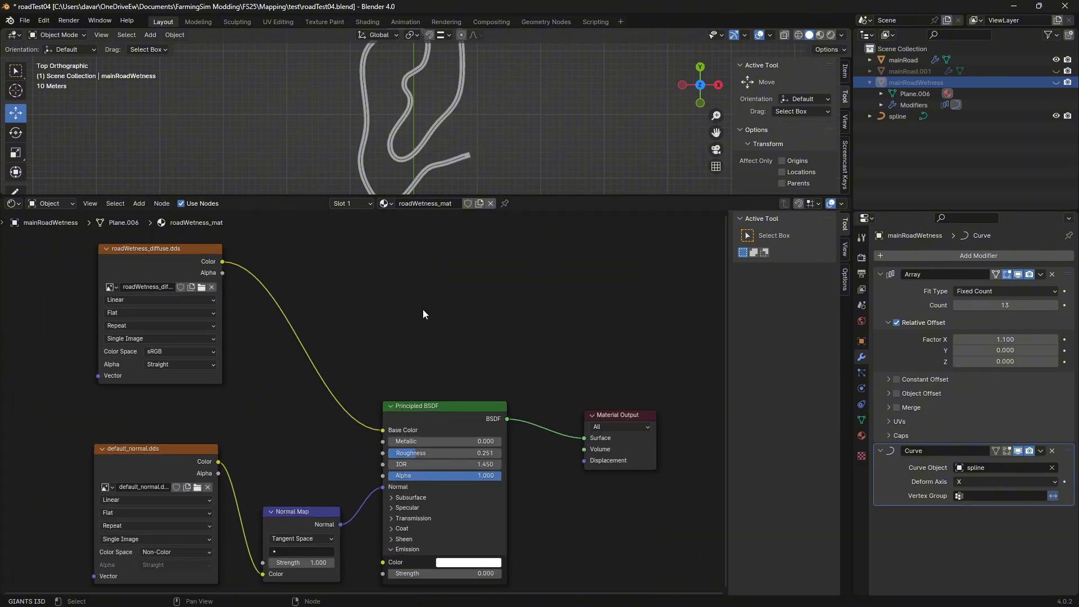
pyautogui.moveTo(325, 196); pyautogui.dragTo(324, 58)
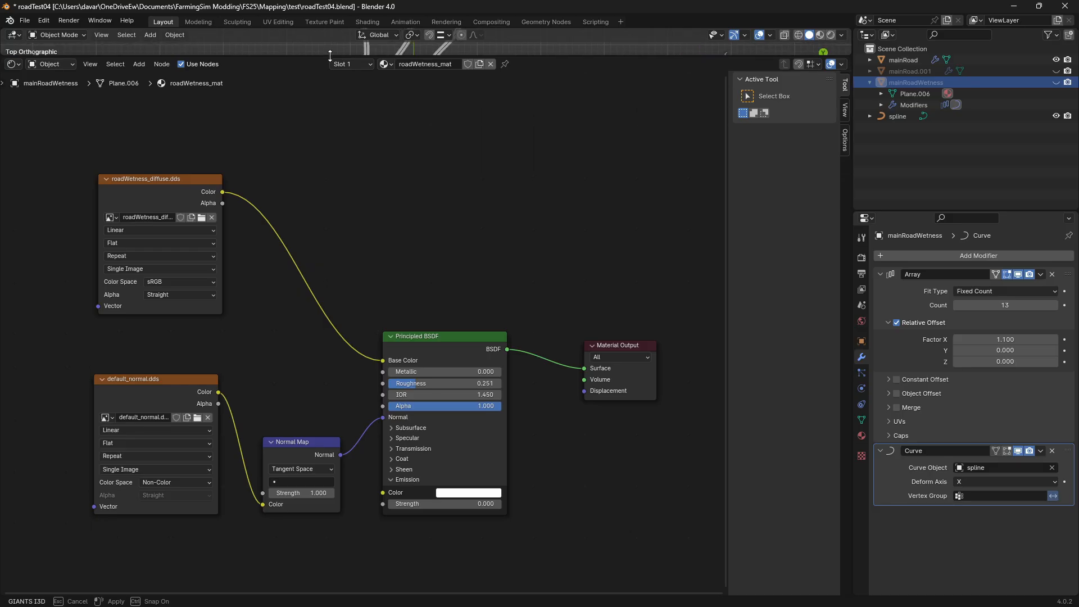
pyautogui.scroll(2, 373, 281)
pyautogui.scroll(-1, 374, 281)
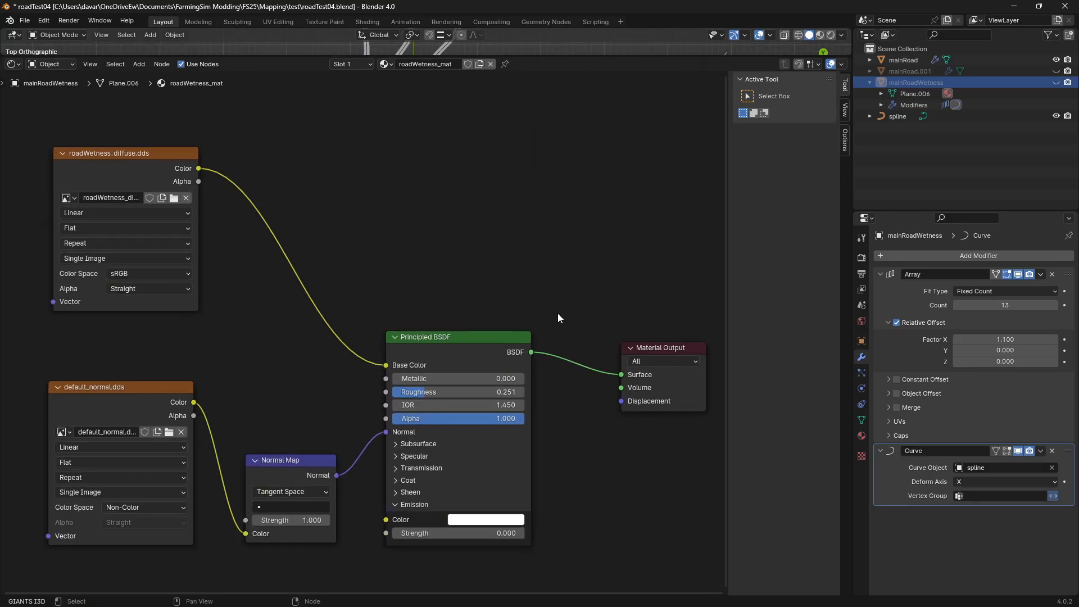
pyautogui.press('n')
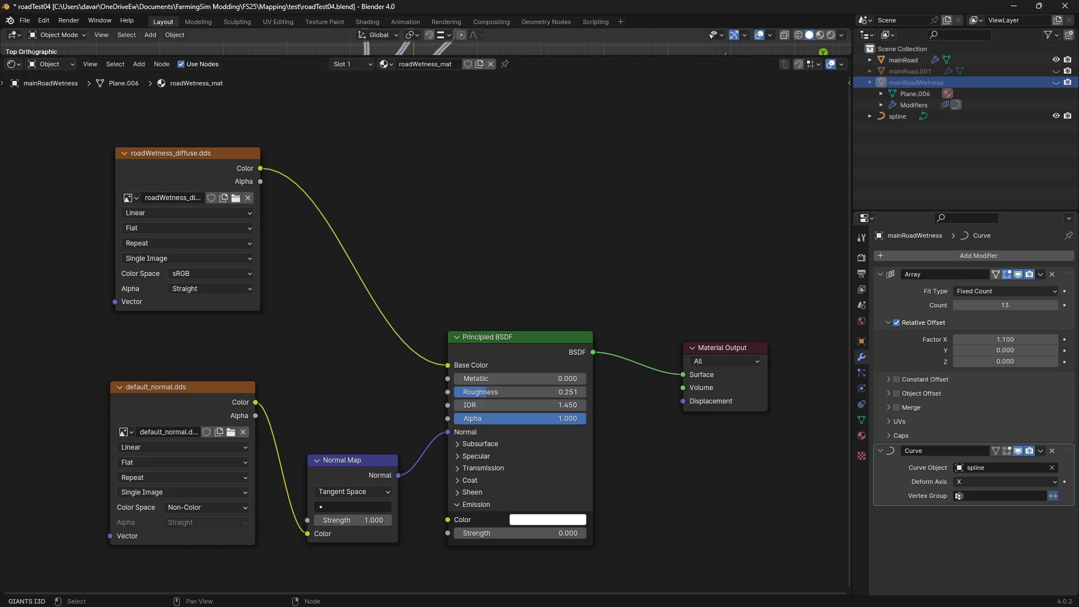
# Switch to the mapUS window in GIANTS Editor, check the file paths of roadWetness_mat's albedo, normal, height and alpha textures, and return to Blender
pyautogui.moveTo(415, 600)
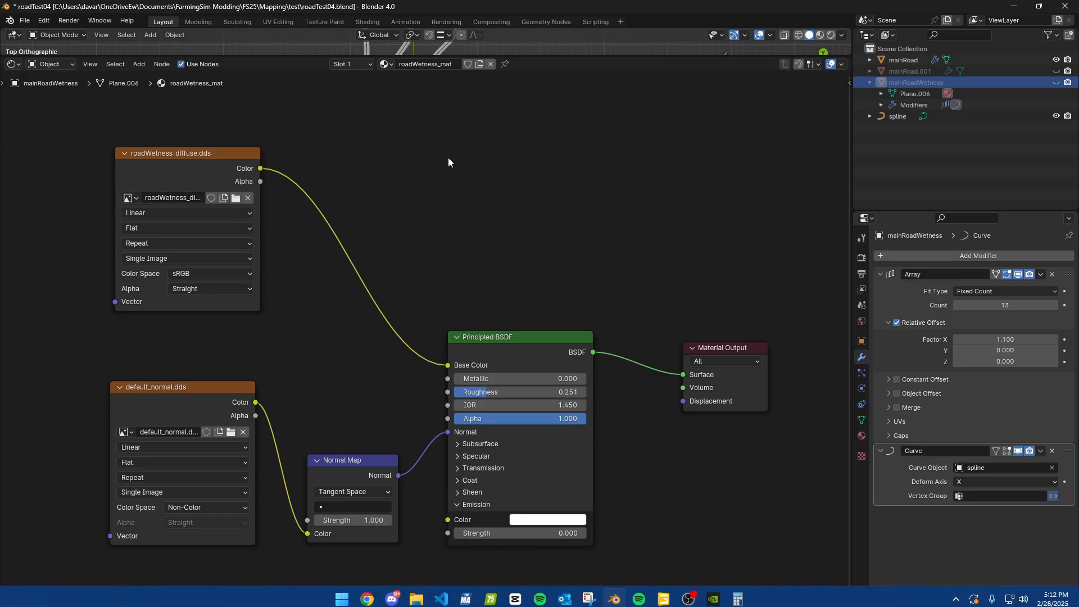
pyautogui.moveTo(663, 600)
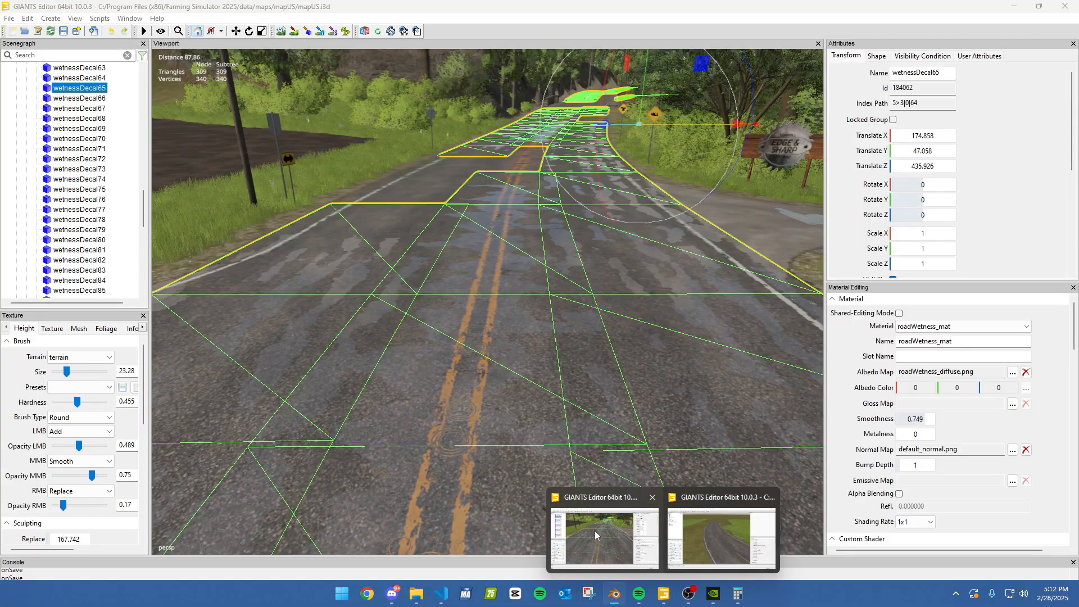
pyautogui.click(594, 530)
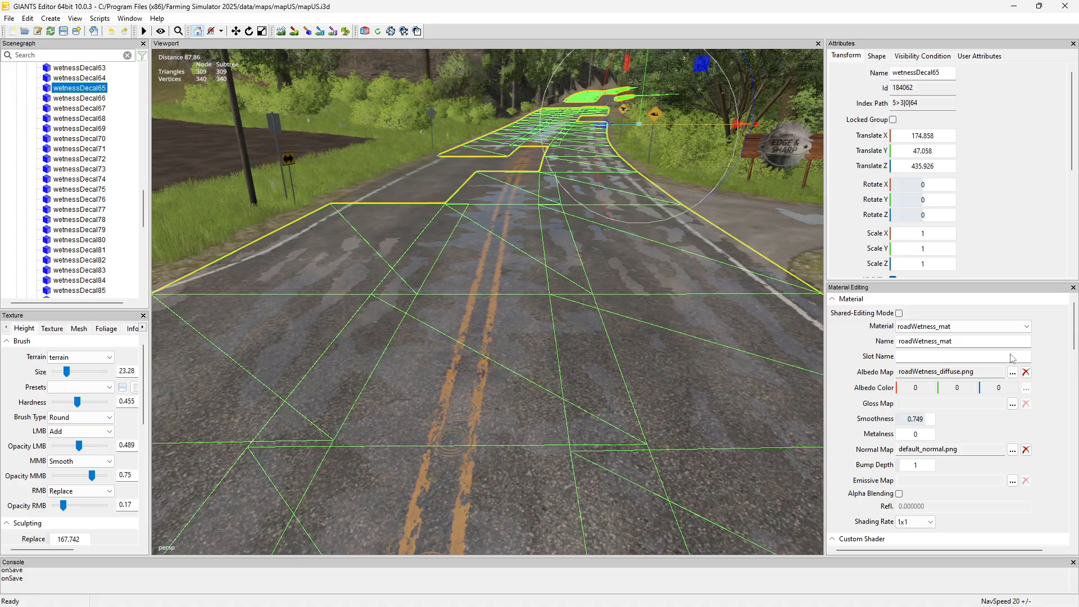
pyautogui.moveTo(969, 371)
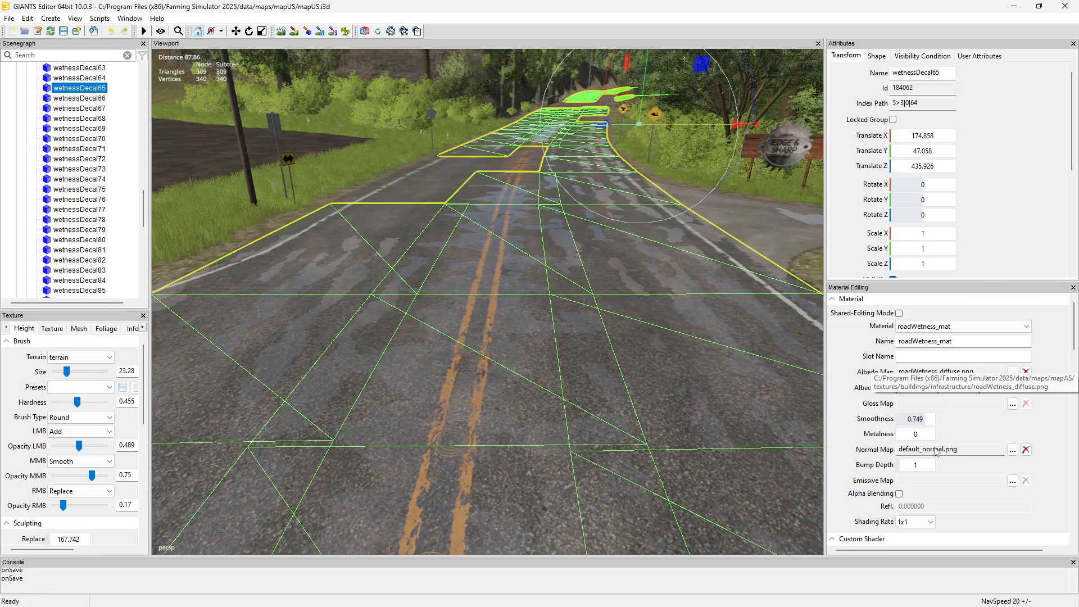
pyautogui.moveTo(940, 449)
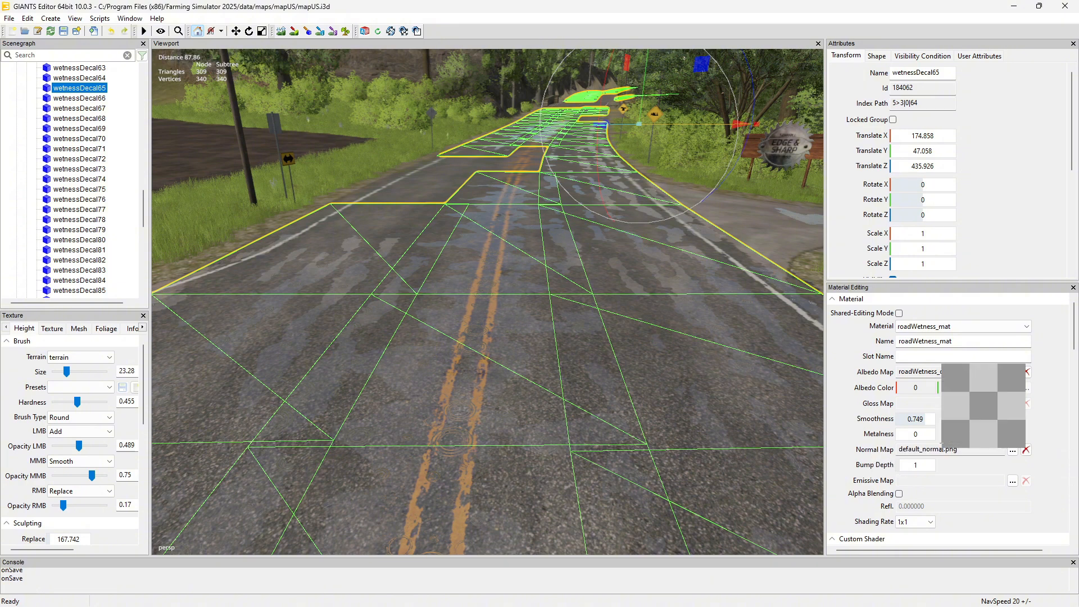
pyautogui.scroll(-5, 1058, 489)
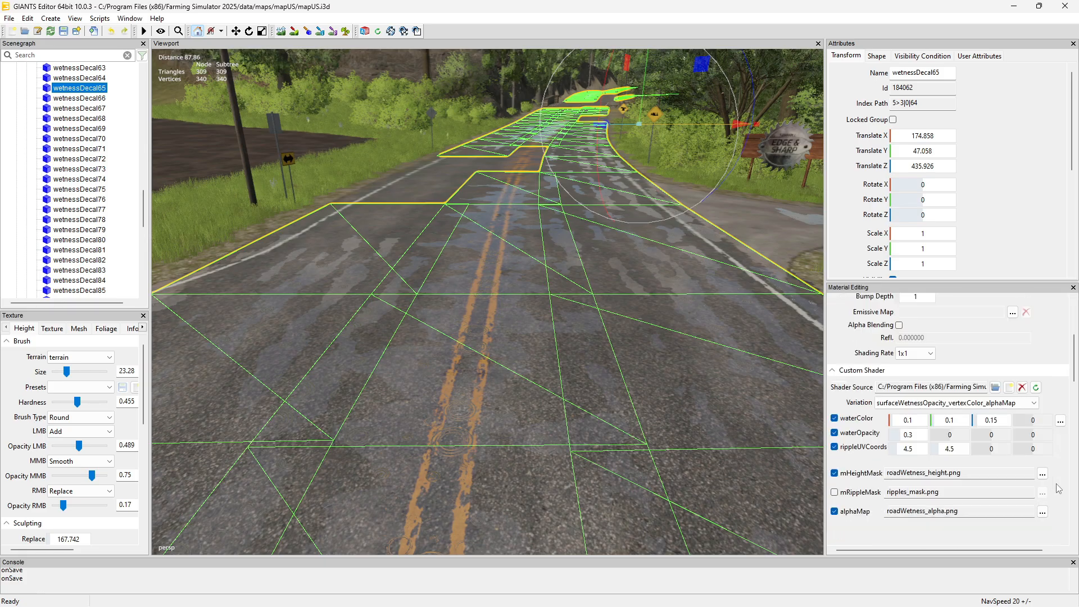
pyautogui.moveTo(910, 371)
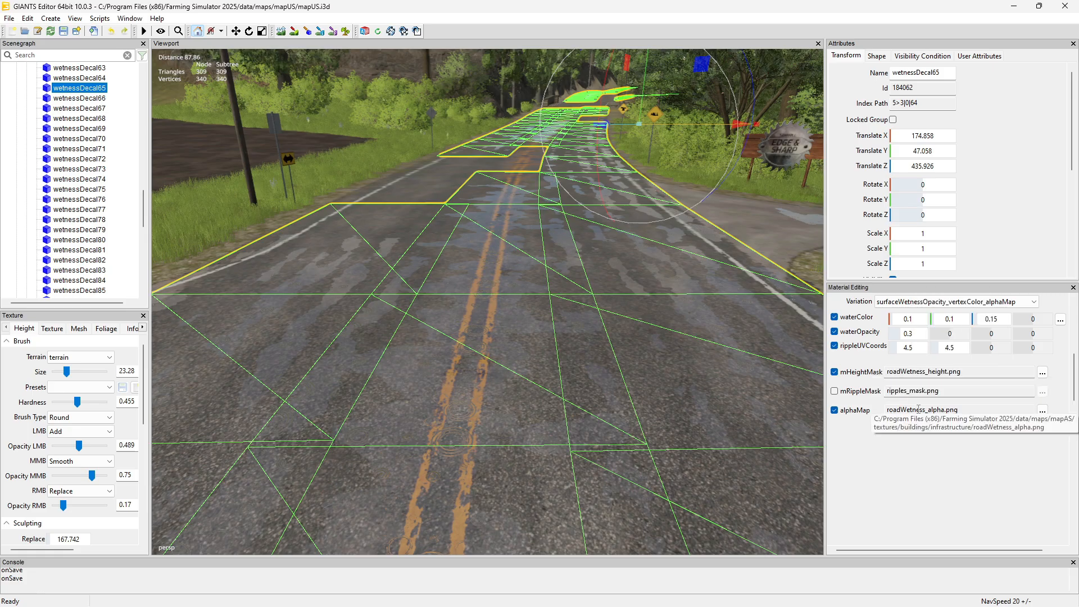
pyautogui.moveTo(919, 408)
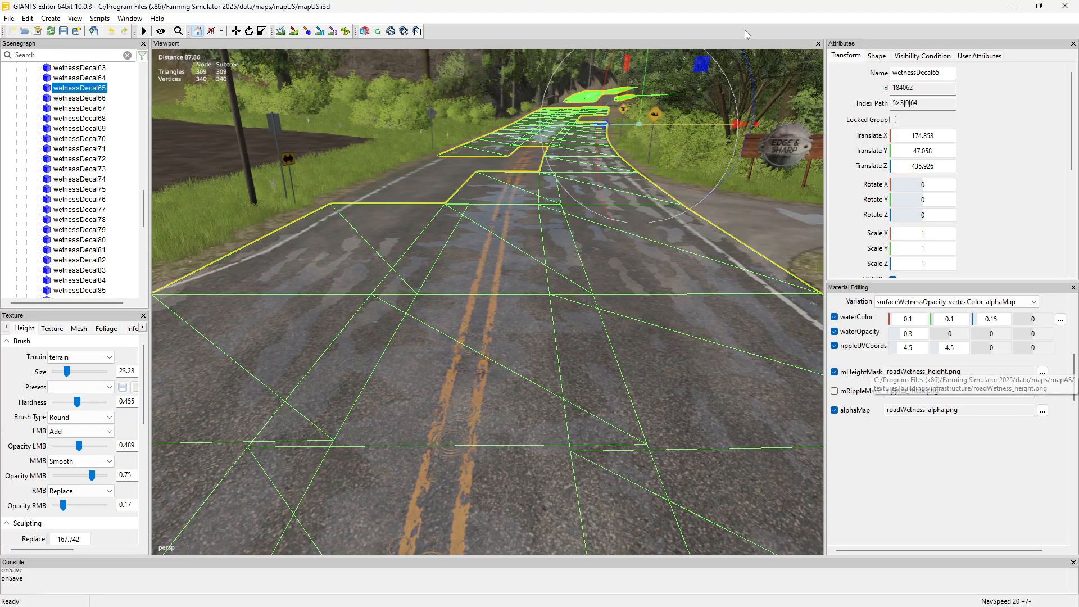
pyautogui.moveTo(664, 599)
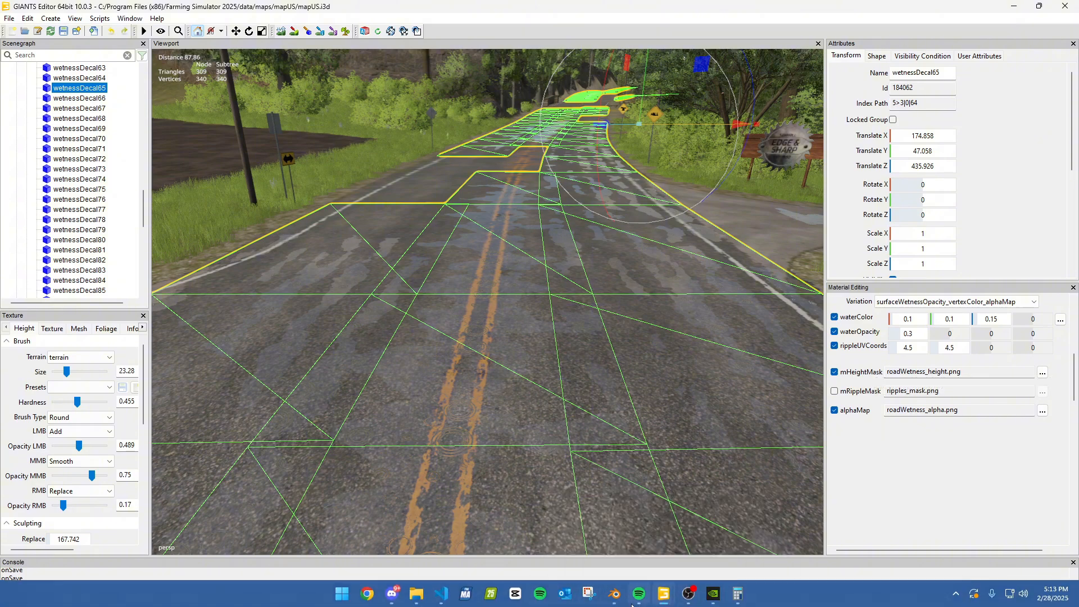
pyautogui.click(614, 594)
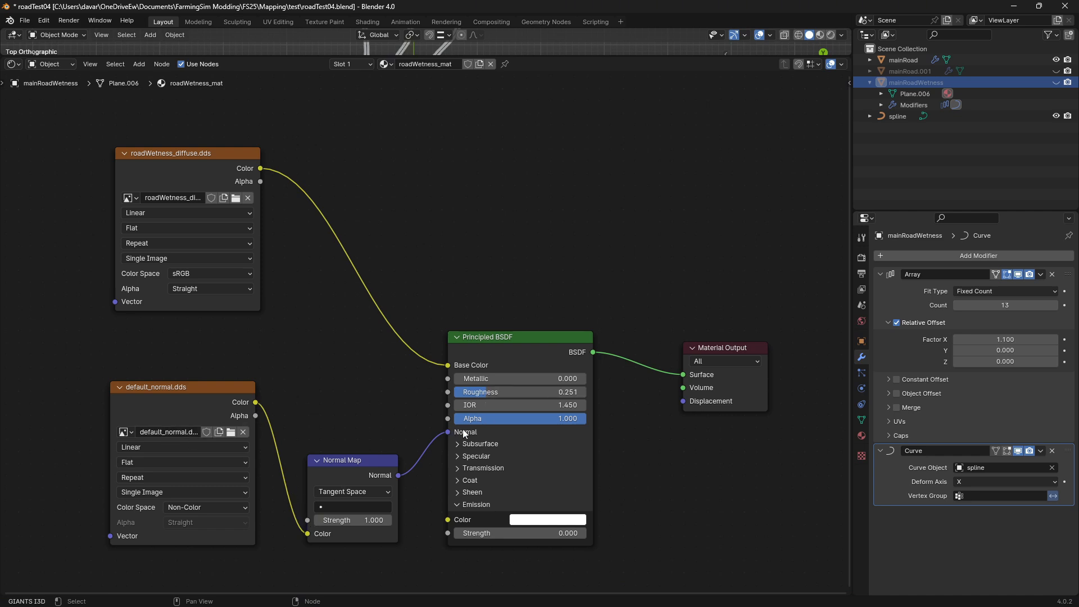
# Add an Image Texture node above the Principled BSDF in roadWetness_mat, and delete it again
pyautogui.click(146, 66)
pyautogui.click(139, 66)
pyautogui.moveTo(163, 130)
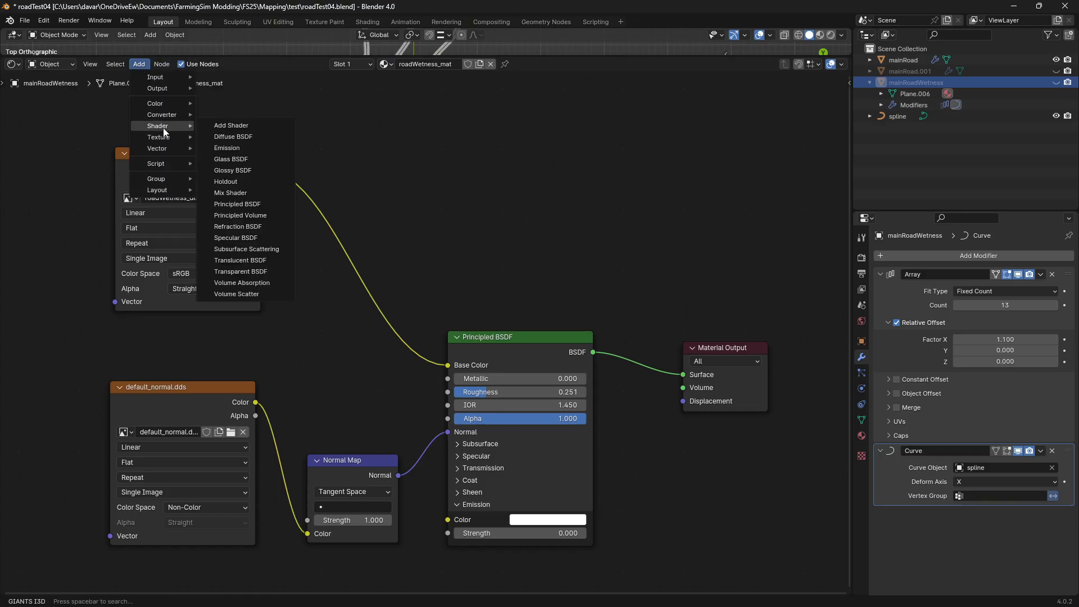
pyautogui.moveTo(163, 155)
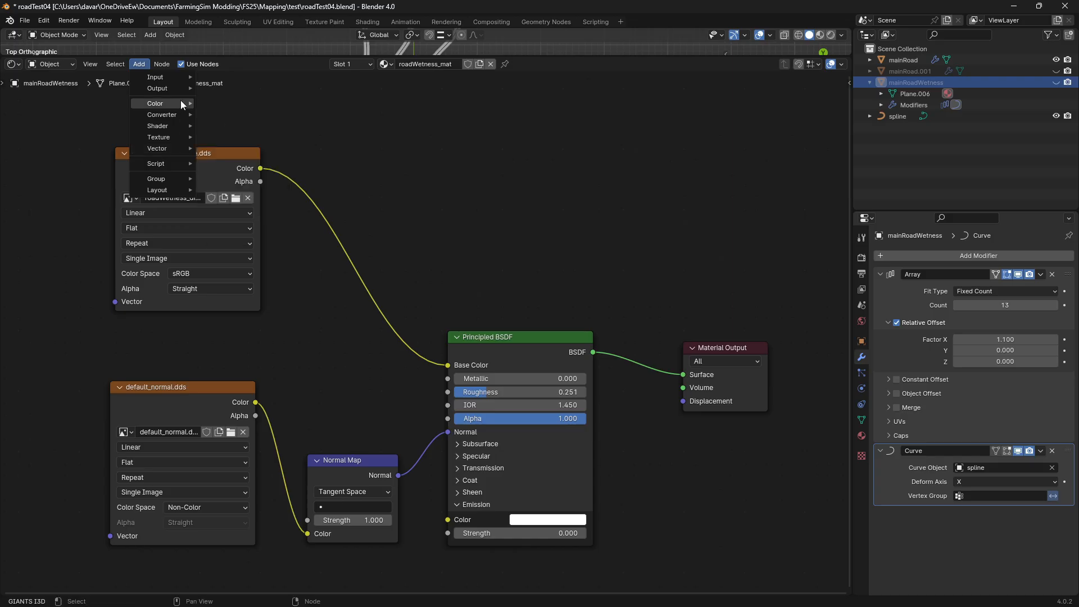
pyautogui.moveTo(166, 80)
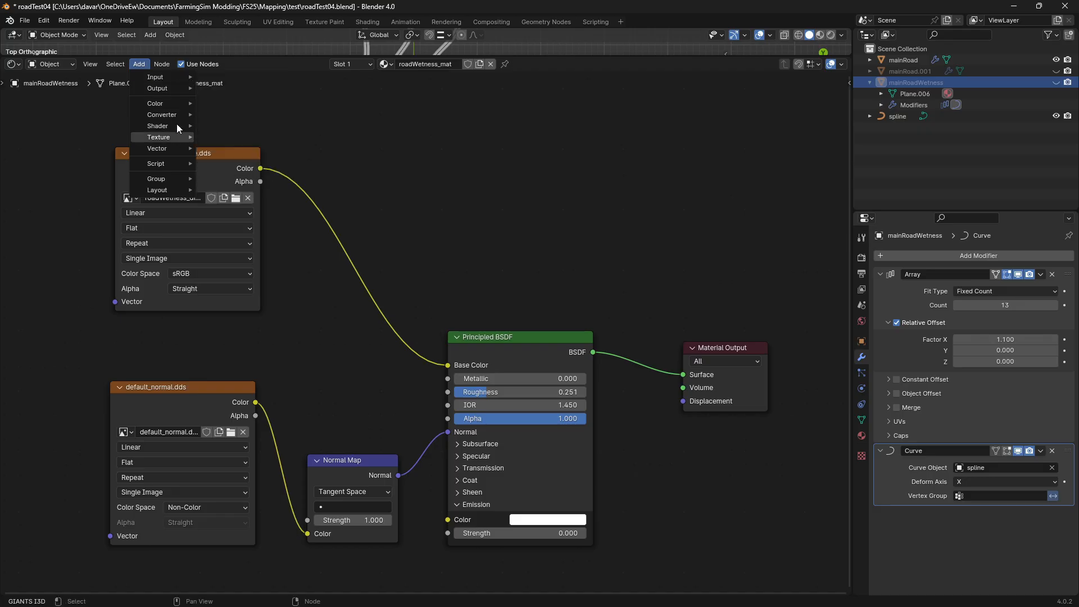
pyautogui.moveTo(173, 106)
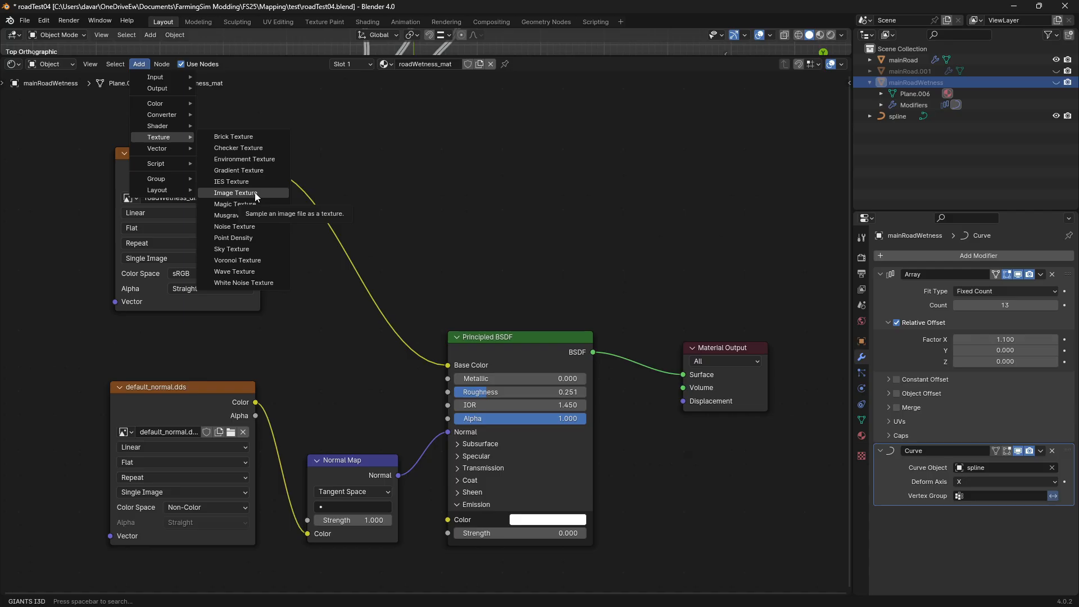
pyautogui.click(235, 192)
pyautogui.click(471, 118)
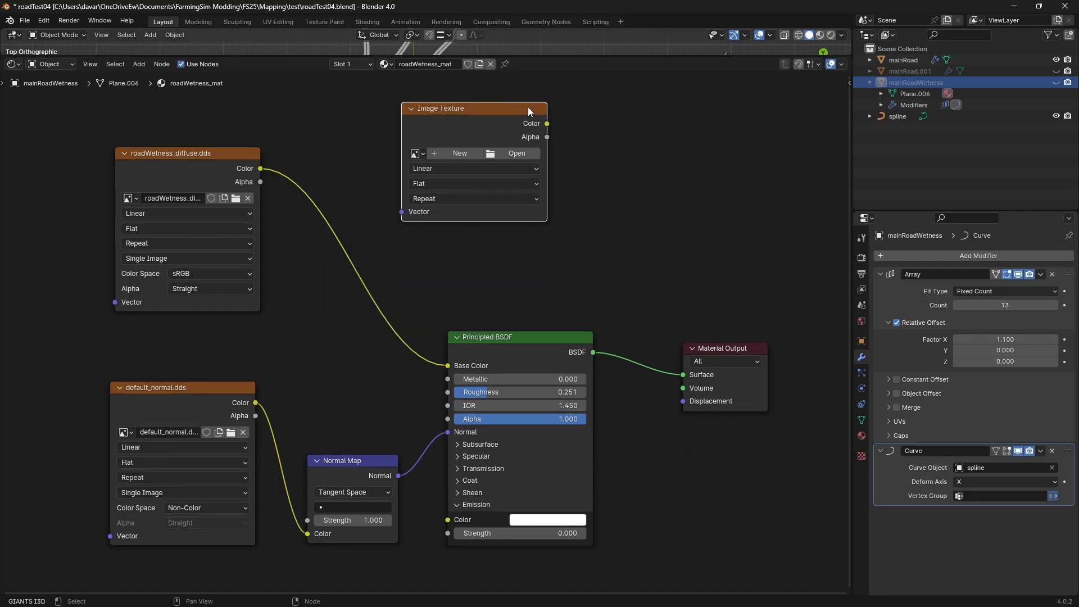
pyautogui.press('x')
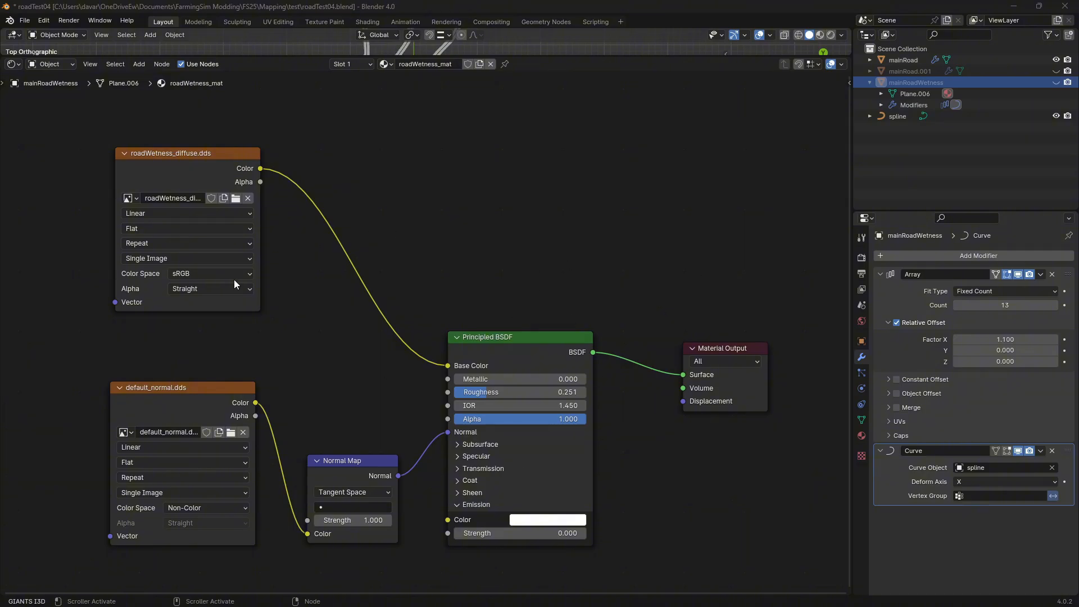
# Show roadWetness_mat's I3D Shader Settings and review its shader source, variation, parameters and texture paths
pyautogui.click(861, 439)
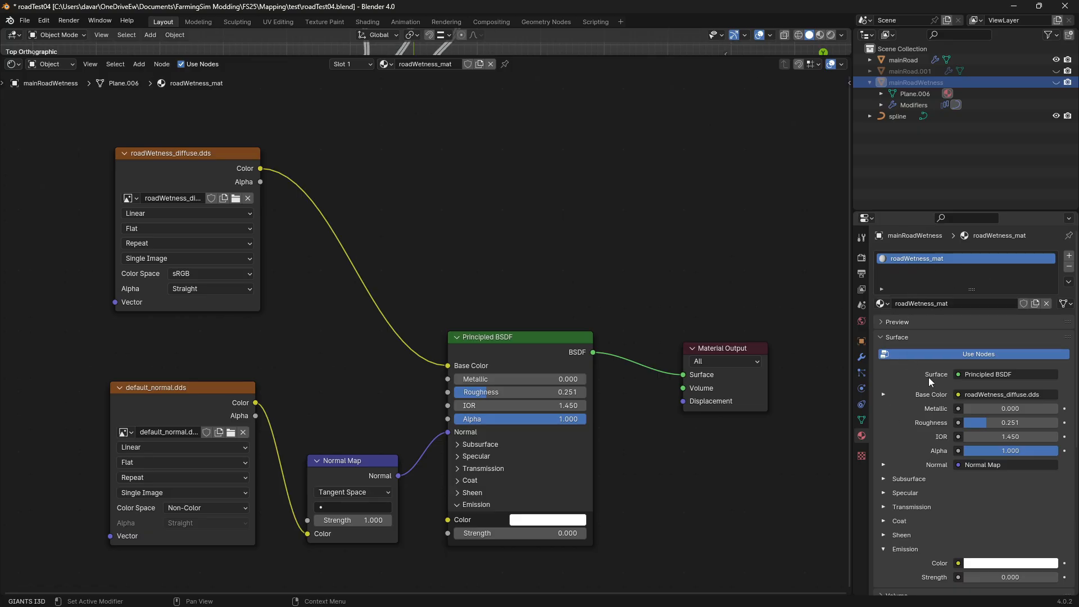
pyautogui.scroll(-1, 933, 431)
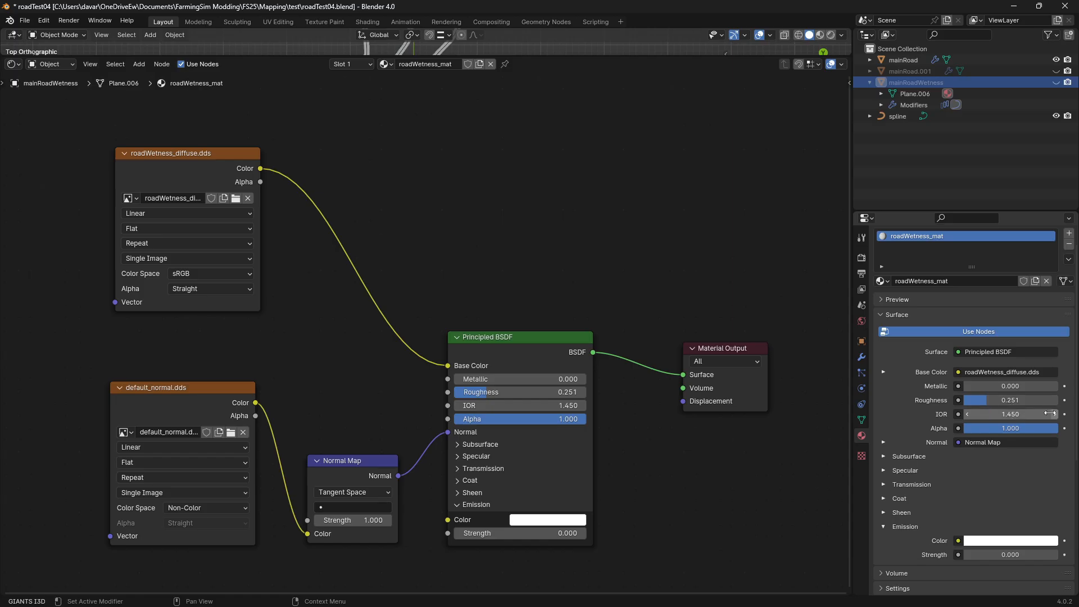
pyautogui.scroll(-10, 893, 413)
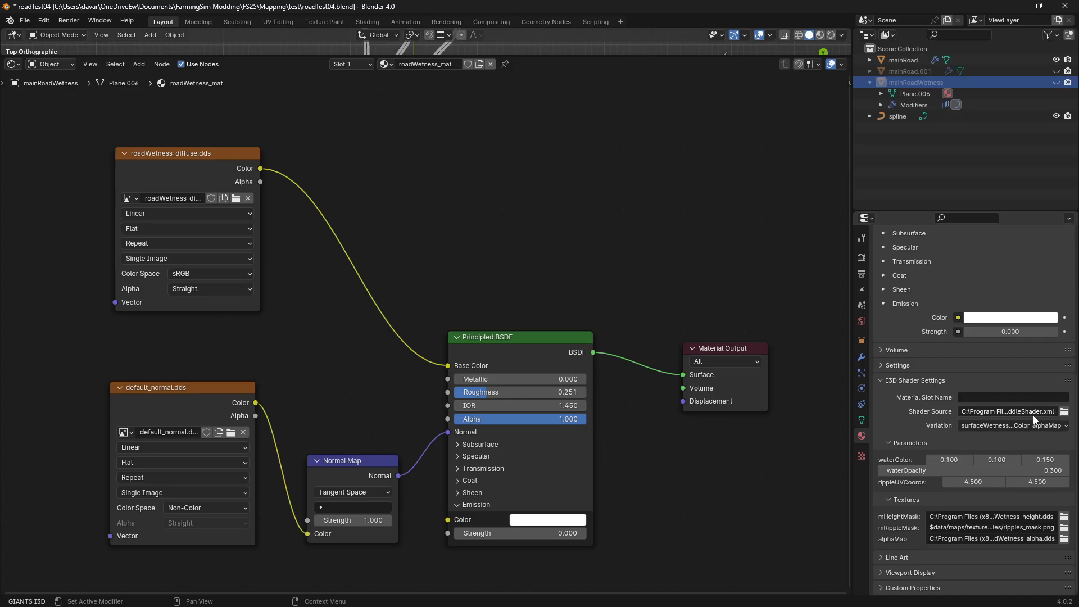
# Switch to the mapUS window in GIANTS Editor, check the wetness decal's custom shader source, variation and parameters, and return to Blender
pyautogui.moveTo(678, 606)
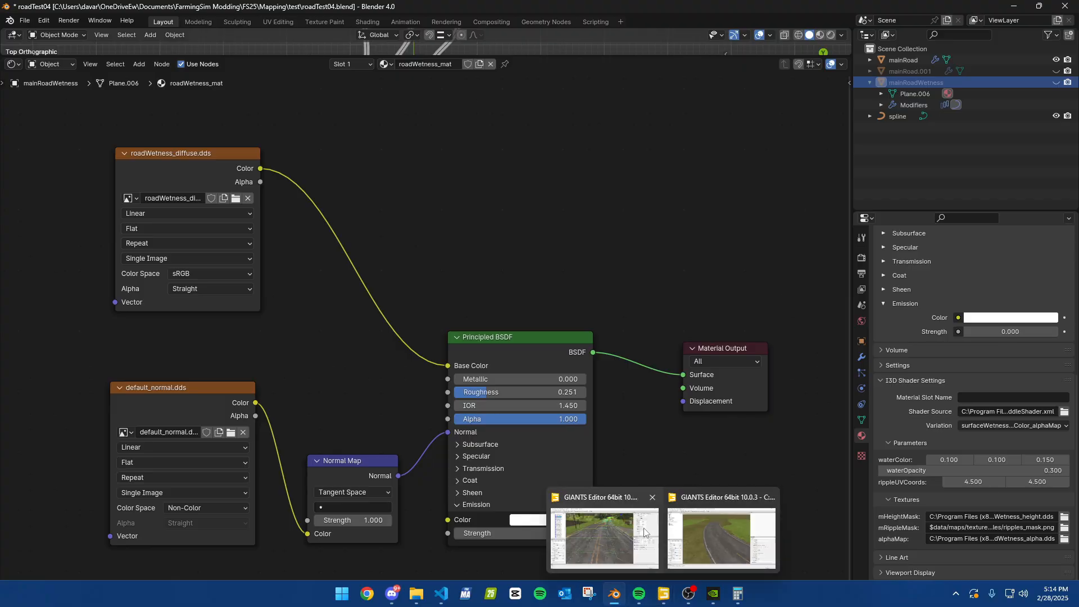
pyautogui.click(644, 533)
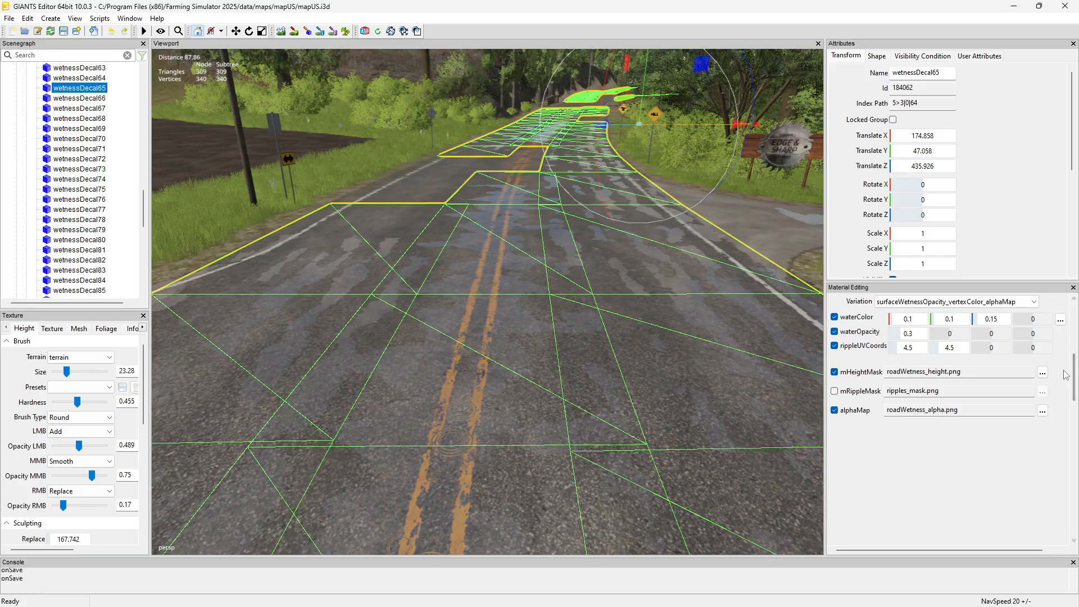
pyautogui.scroll(3, 1011, 382)
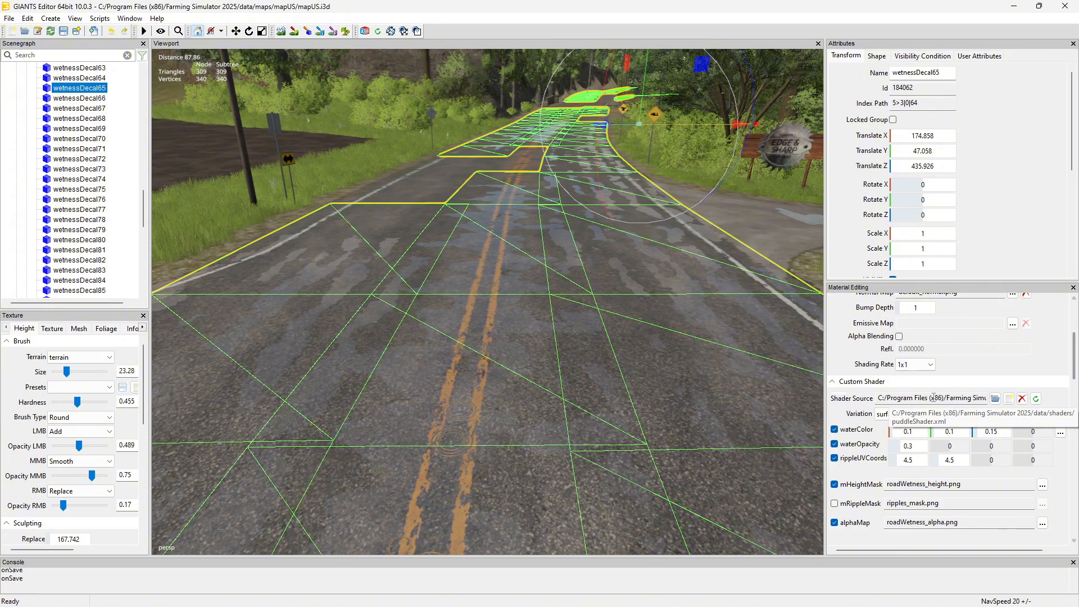
pyautogui.moveTo(472, 591)
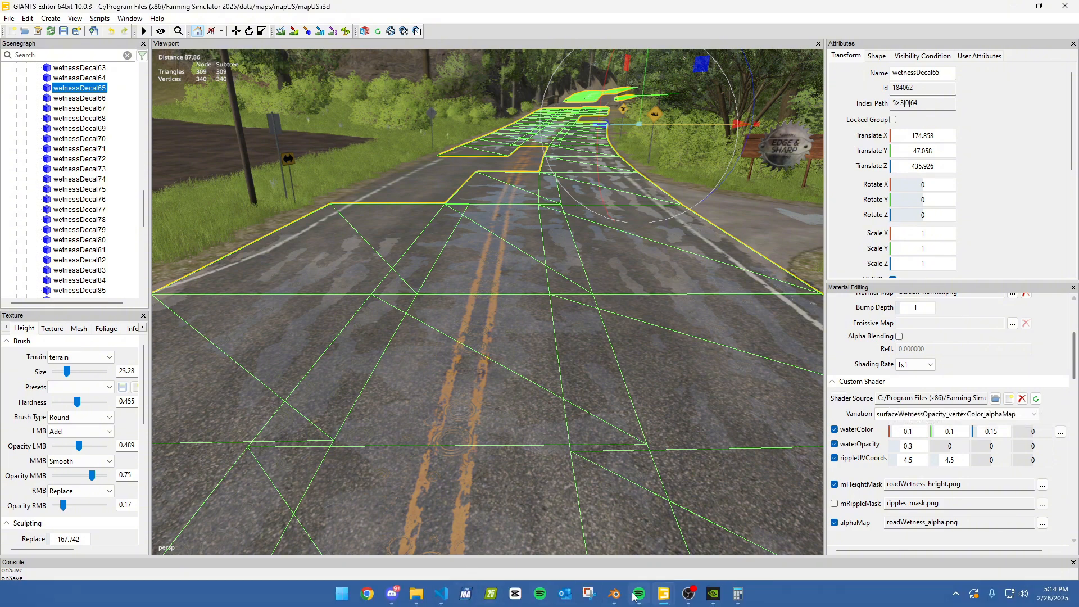
pyautogui.click(614, 594)
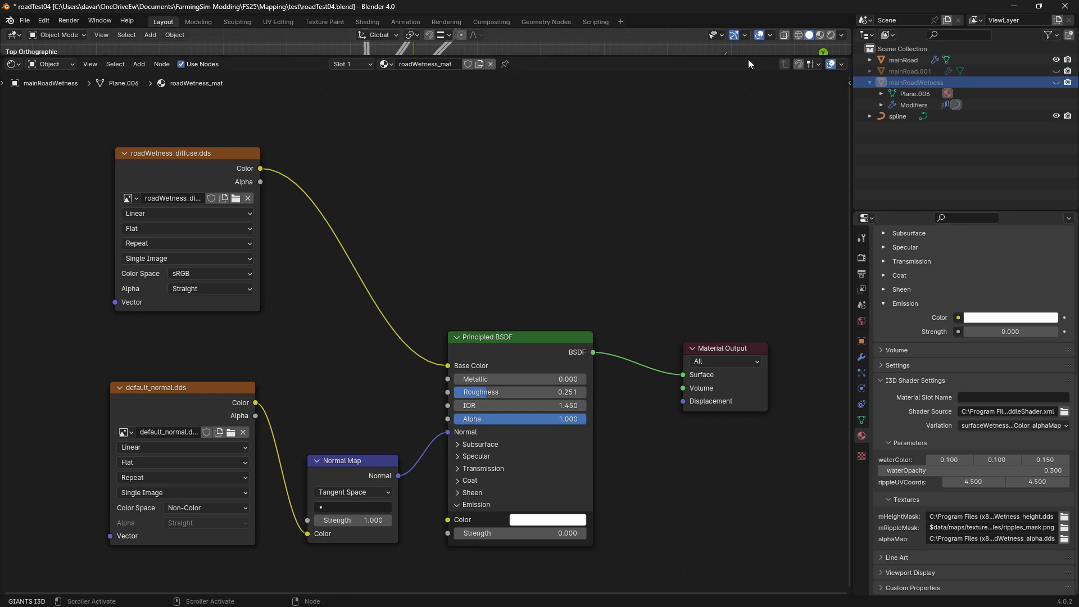
# Enlarge the 3D viewport over the shader editor and remove the spline from mainRoad's Curve modifier to straighten the road
pyautogui.moveTo(748, 55); pyautogui.dragTo(727, 529)
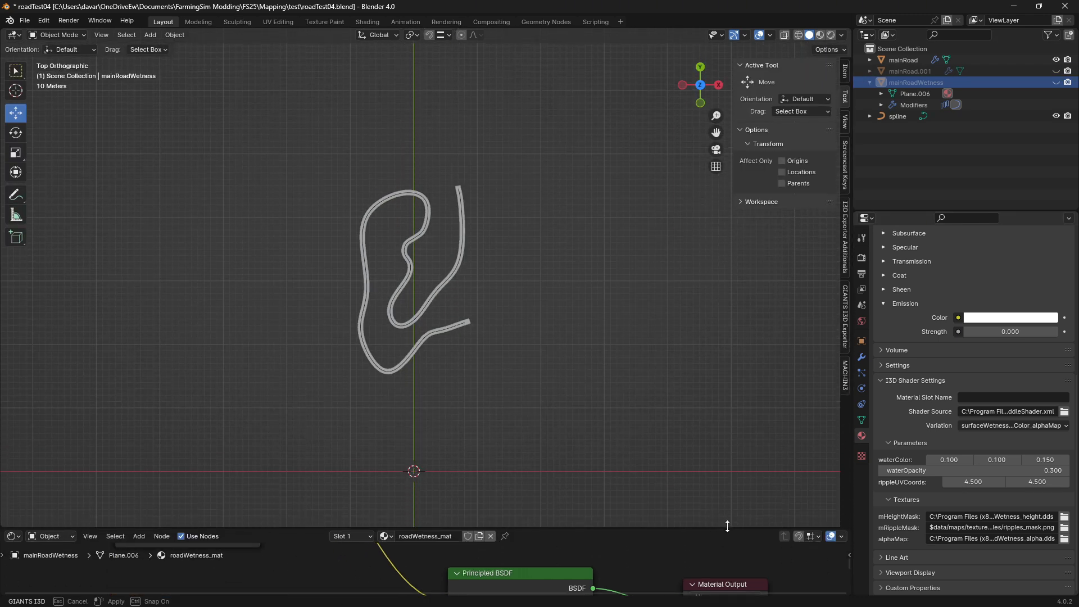
pyautogui.click(880, 129)
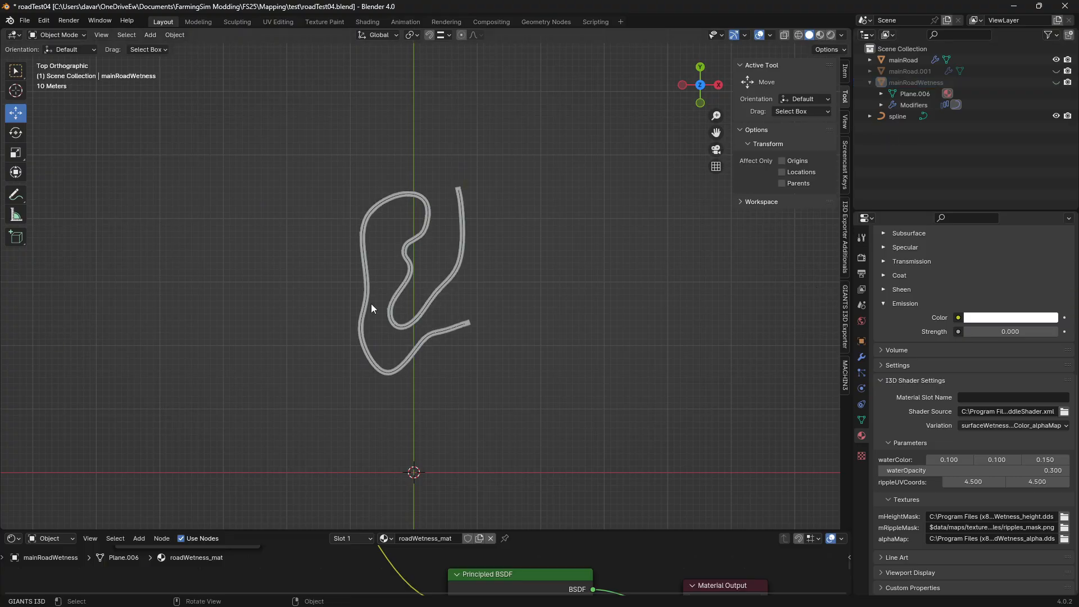
pyautogui.click(906, 59)
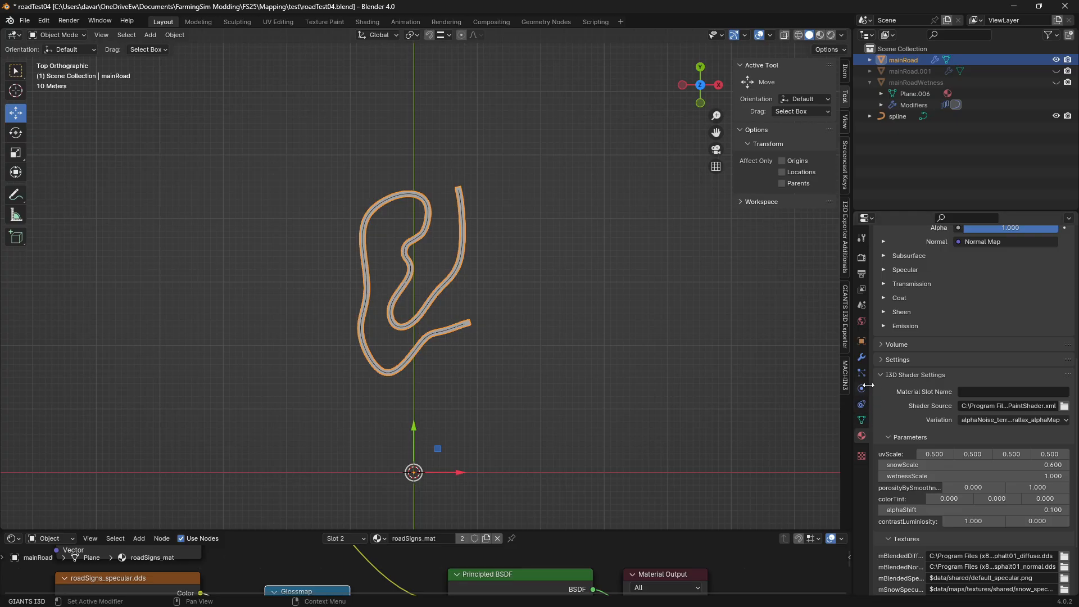
pyautogui.click(861, 358)
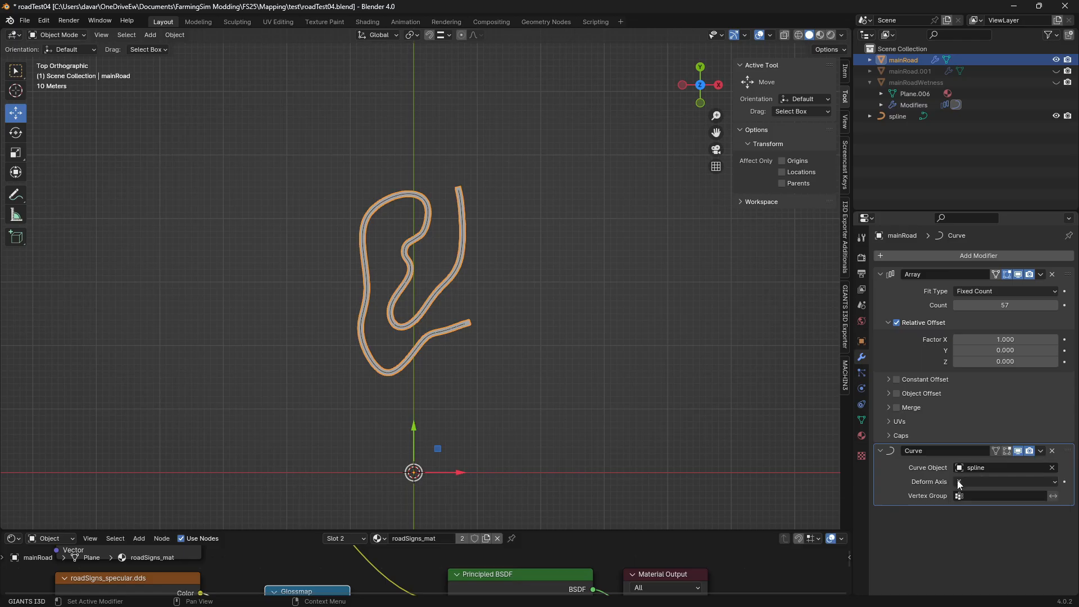
pyautogui.click(1051, 467)
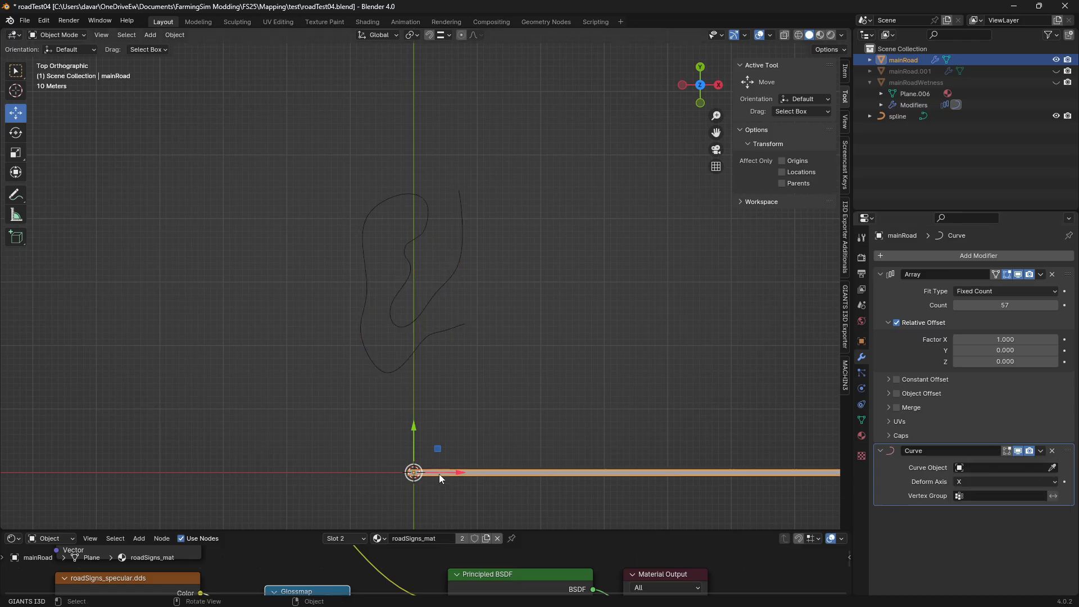
# Show the start of the straightened road close up from above in Material Preview shading
pyautogui.scroll(1, 439, 474)
pyautogui.scroll(-4, 437, 481)
pyautogui.keyDown('shift'); pyautogui.moveTo(454, 427); pyautogui.dragTo(458, 313, button='middle'); pyautogui.keyUp('shift')
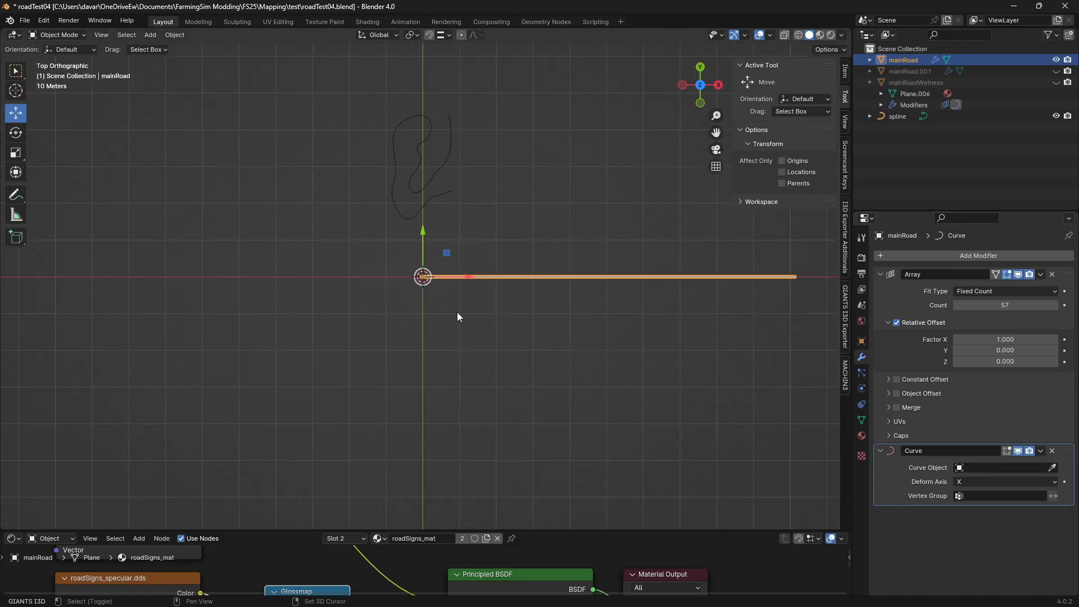
pyautogui.scroll(5, 625, 281)
pyautogui.scroll(4, 574, 277)
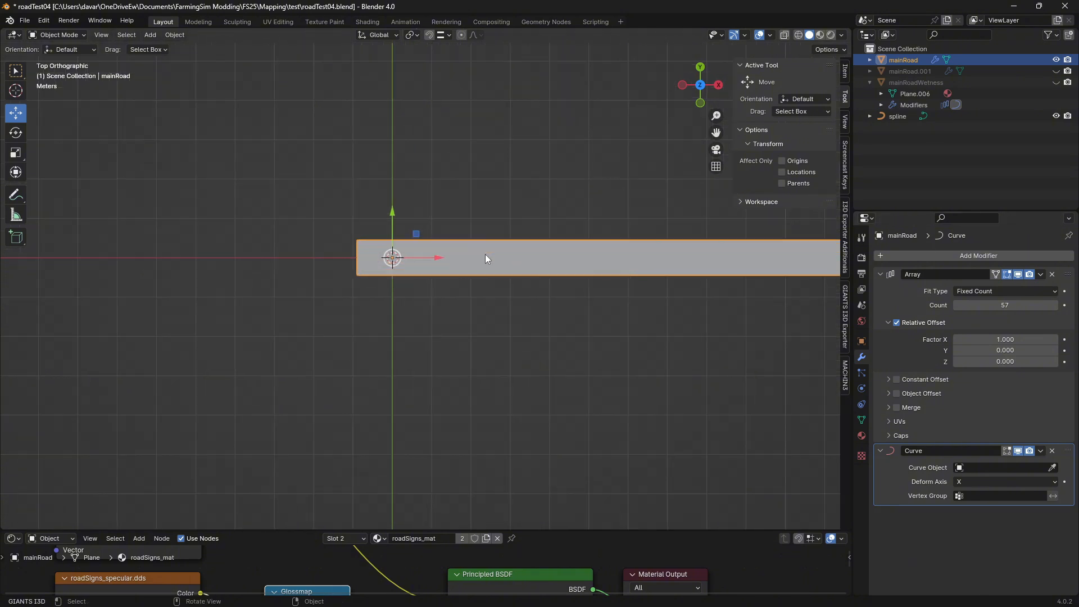
pyautogui.moveTo(485, 259)
pyautogui.keyDown('ctrl'); pyautogui.mouseDown(button='middle')
pyautogui.moveTo(394, 221)
pyautogui.moveTo(472, 243)
pyautogui.moveTo(564, 226)
pyautogui.moveTo(444, 273)
pyautogui.moveTo(416, 300)
pyautogui.mouseUp(button='middle'); pyautogui.keyUp('ctrl')
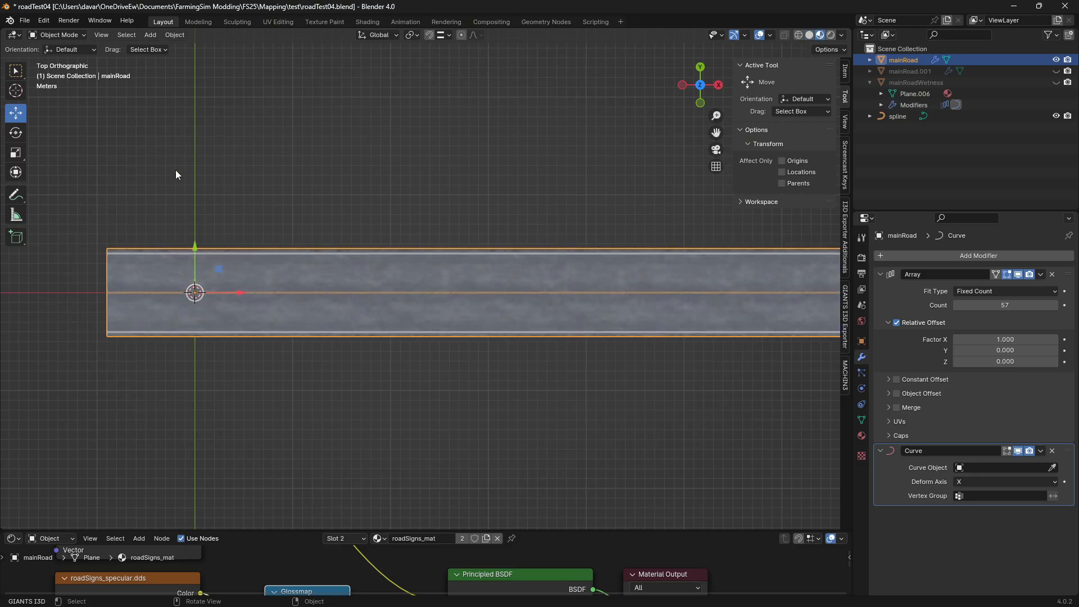
# Add a plane at the origin on top of the road and scale it about 7 times along X
pyautogui.click(901, 152)
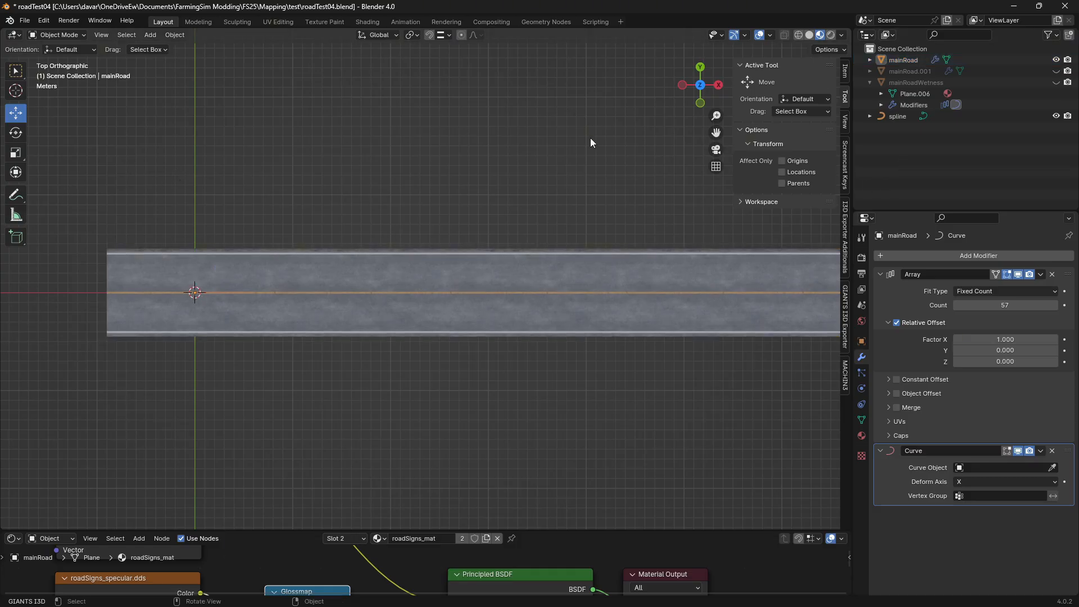
pyautogui.click(150, 35)
pyautogui.moveTo(169, 48)
pyautogui.click(281, 48)
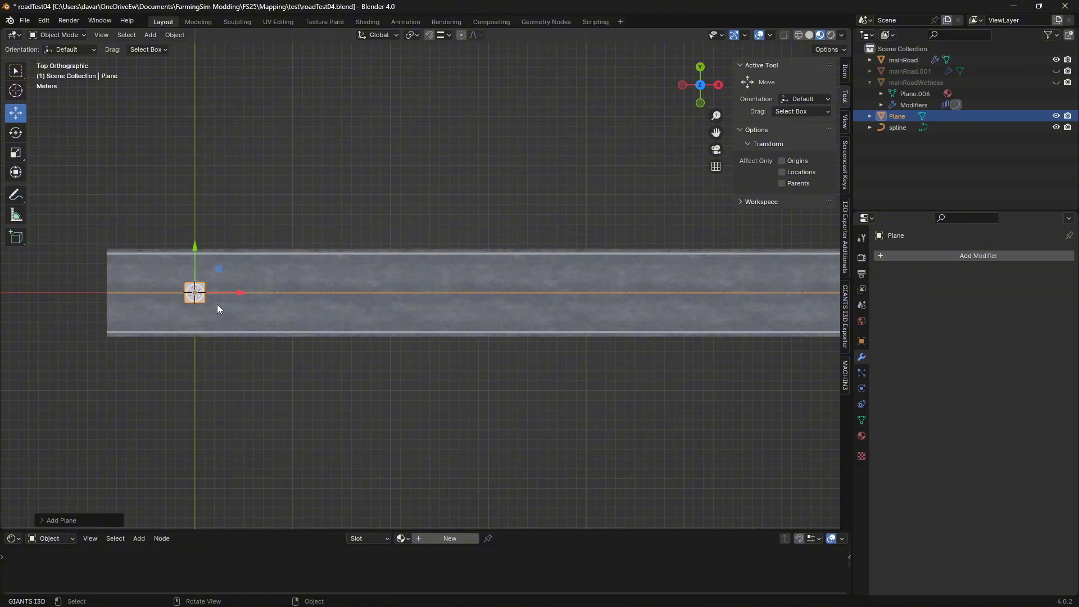
pyautogui.press('s')
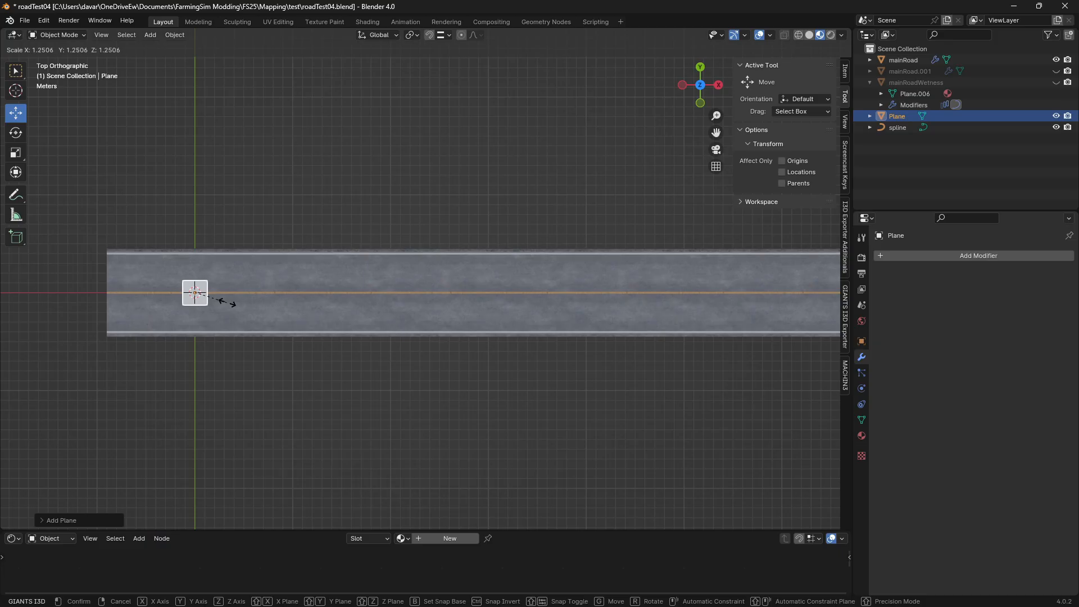
pyautogui.press('x')
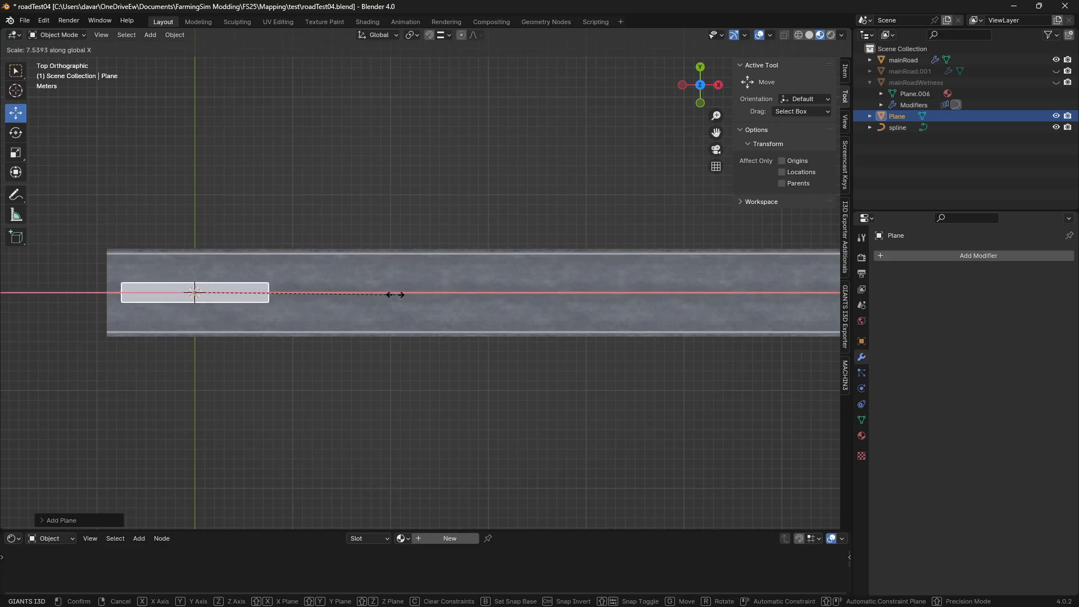
pyautogui.click(387, 300)
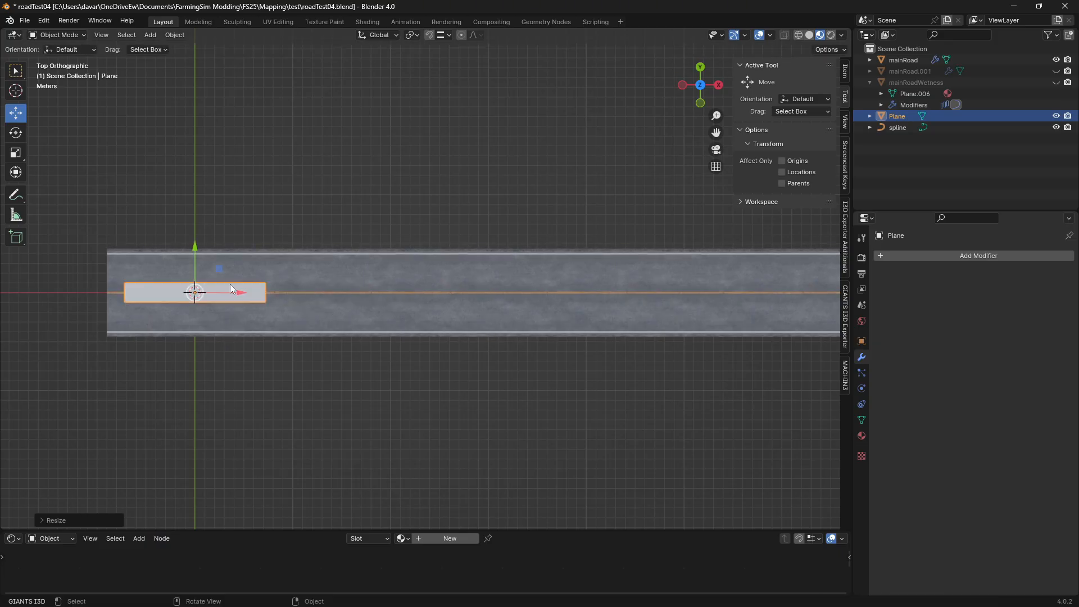
# Move the plane into the upper lane at the road's start, widening it along Y and enlarging it to nearly fill the lane
pyautogui.moveTo(219, 269); pyautogui.dragTo(335, 237)
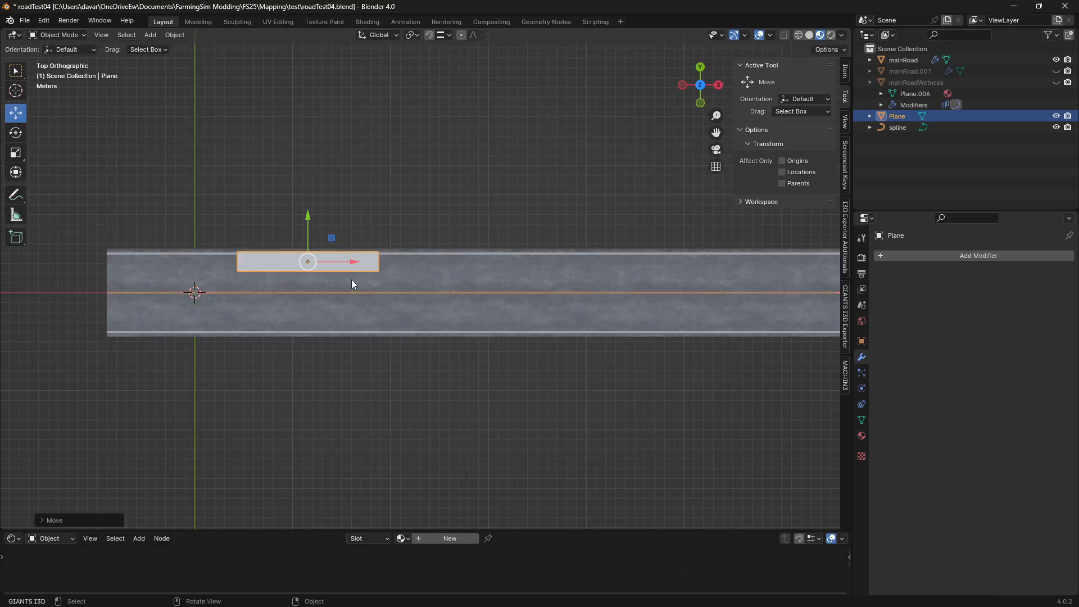
pyautogui.press('s')
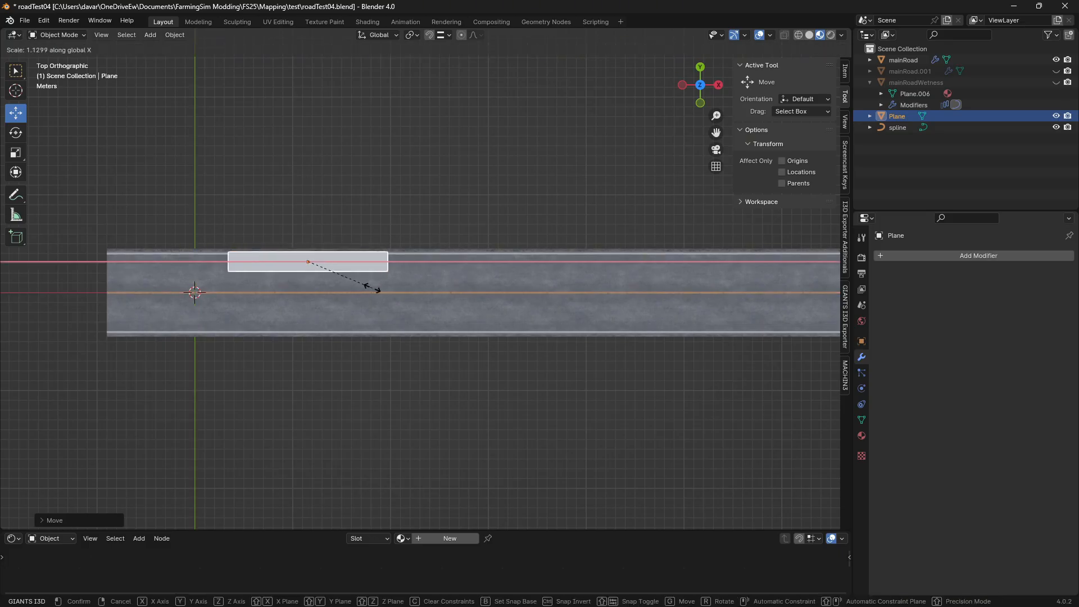
pyautogui.press('y')
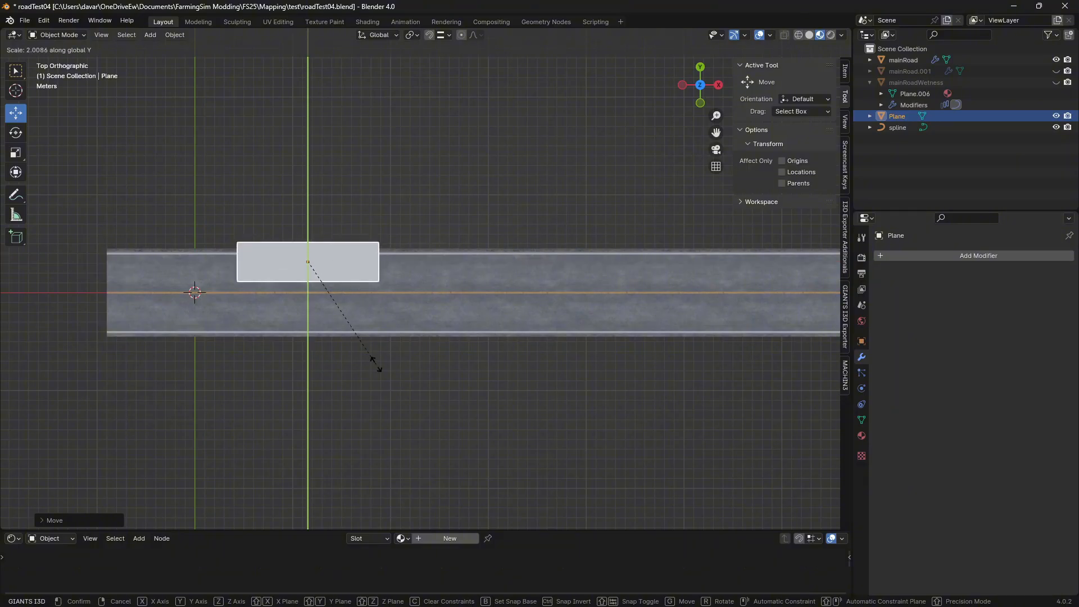
pyautogui.click(365, 327)
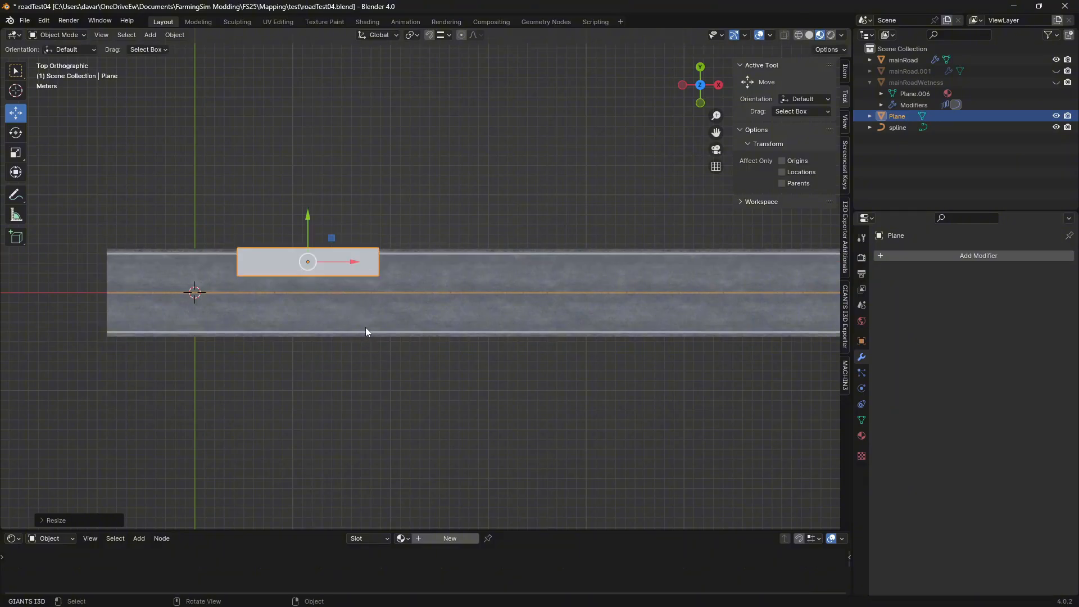
pyautogui.moveTo(332, 239); pyautogui.dragTo(326, 251)
pyautogui.press('s')
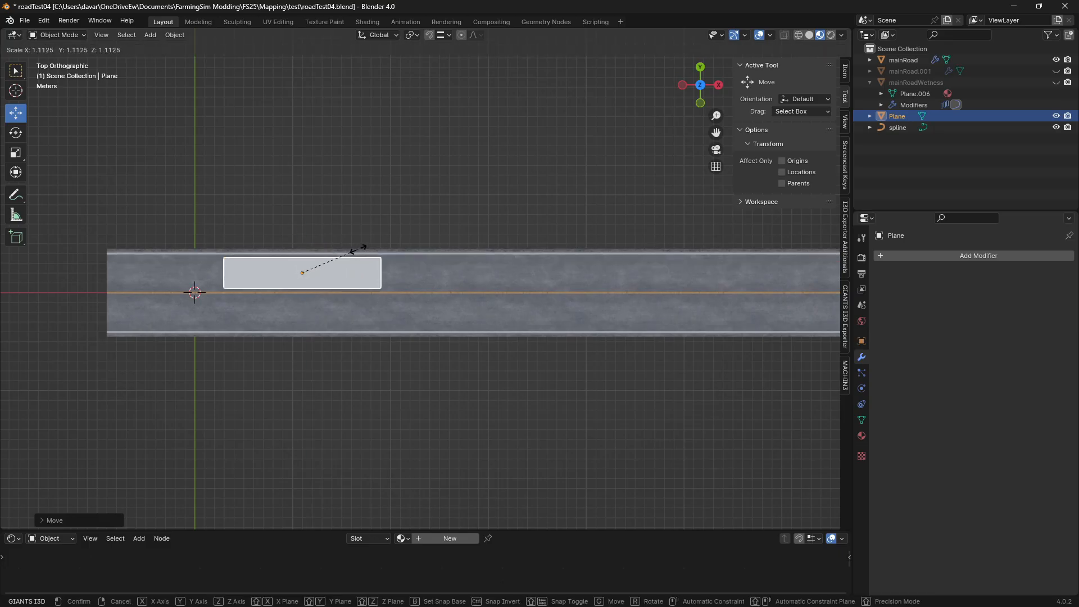
pyautogui.click(363, 244)
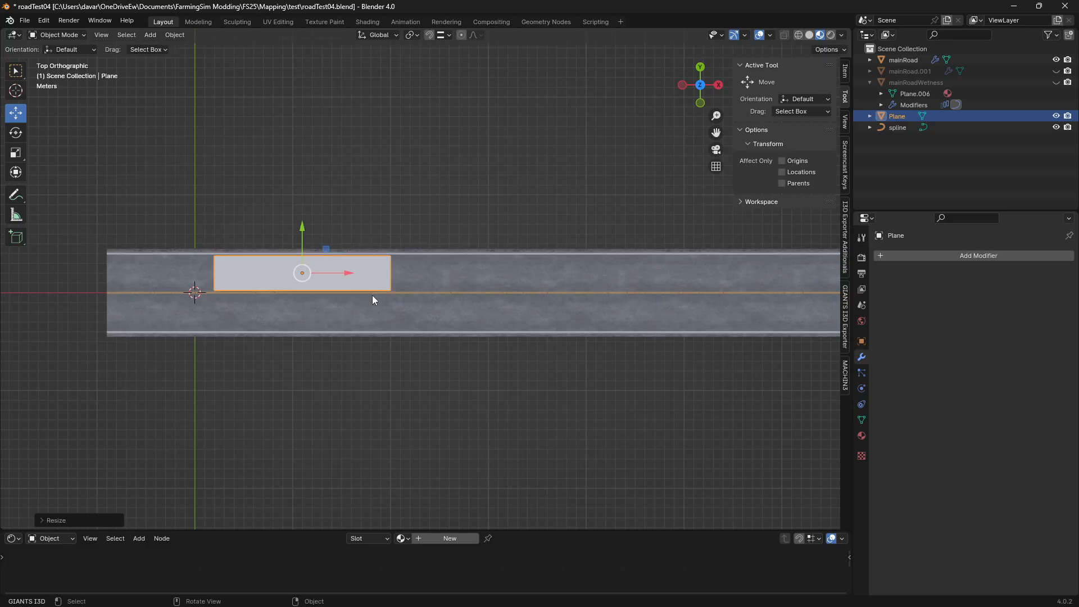
pyautogui.moveTo(328, 249); pyautogui.dragTo(223, 249)
# Duplicate the plane and place the copy farther along the road, straddling the centre line and staggered against the first plane
pyautogui.hotkey('shift', 'd')
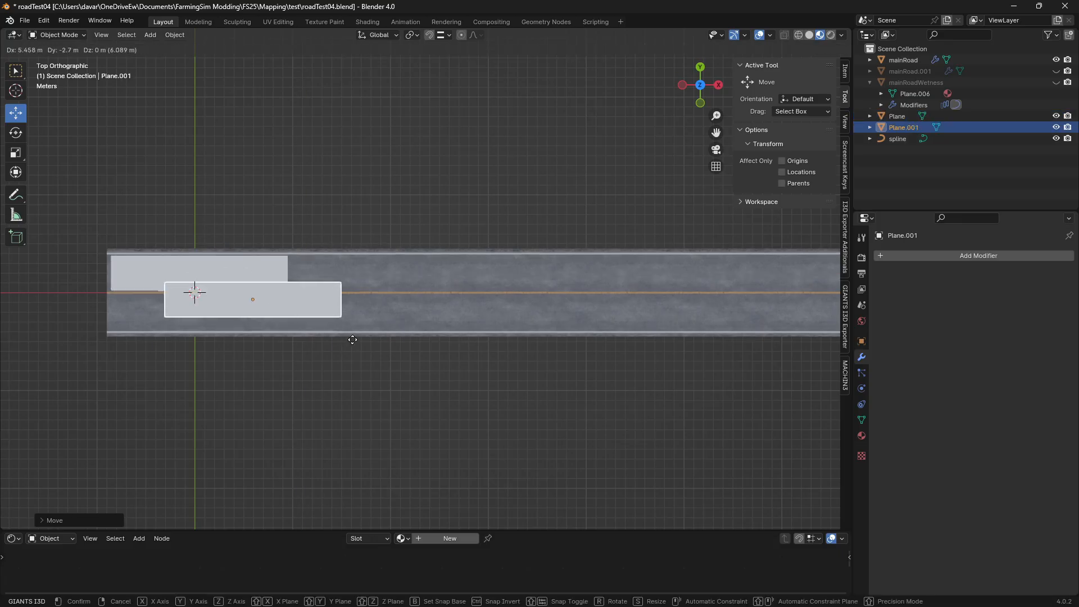
pyautogui.click(401, 336)
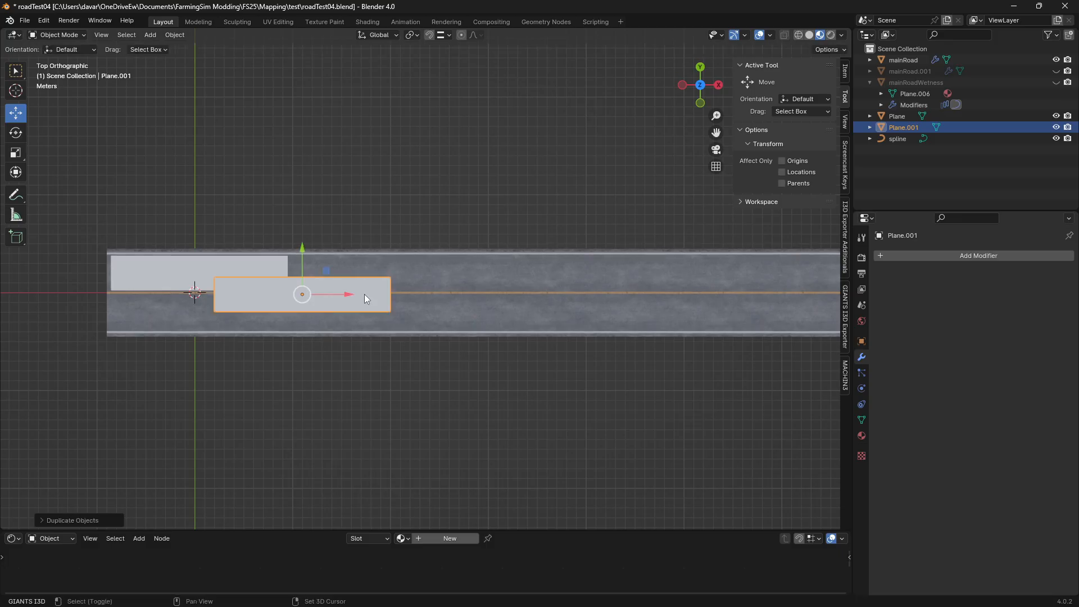
# Duplicate the plane twice, placing one copy in the lower lane and another farther along the road across the centre line
pyautogui.hotkey('shift', 'd')
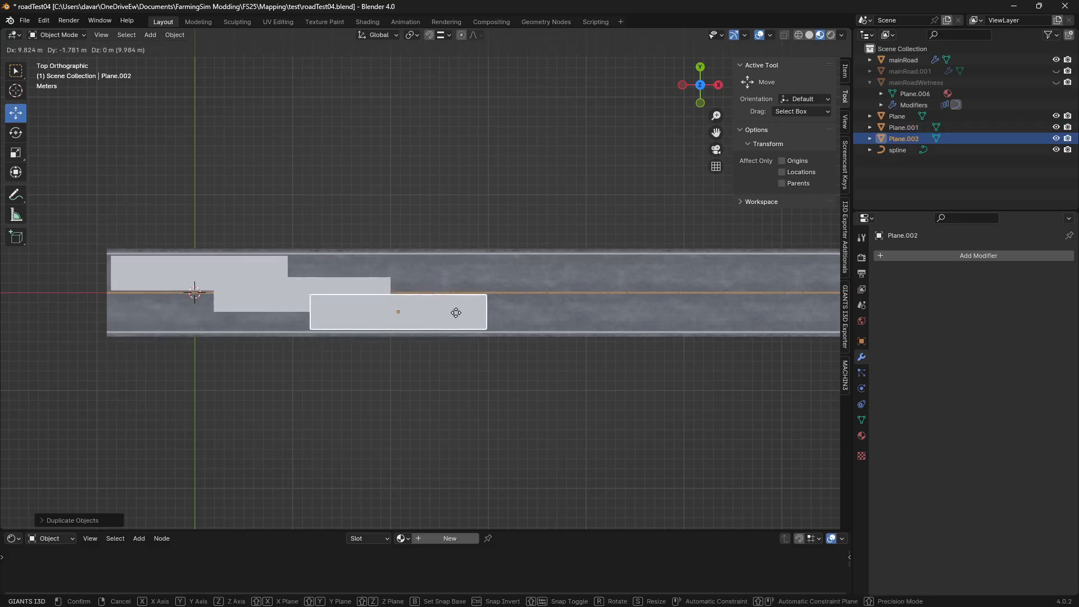
pyautogui.click(457, 312)
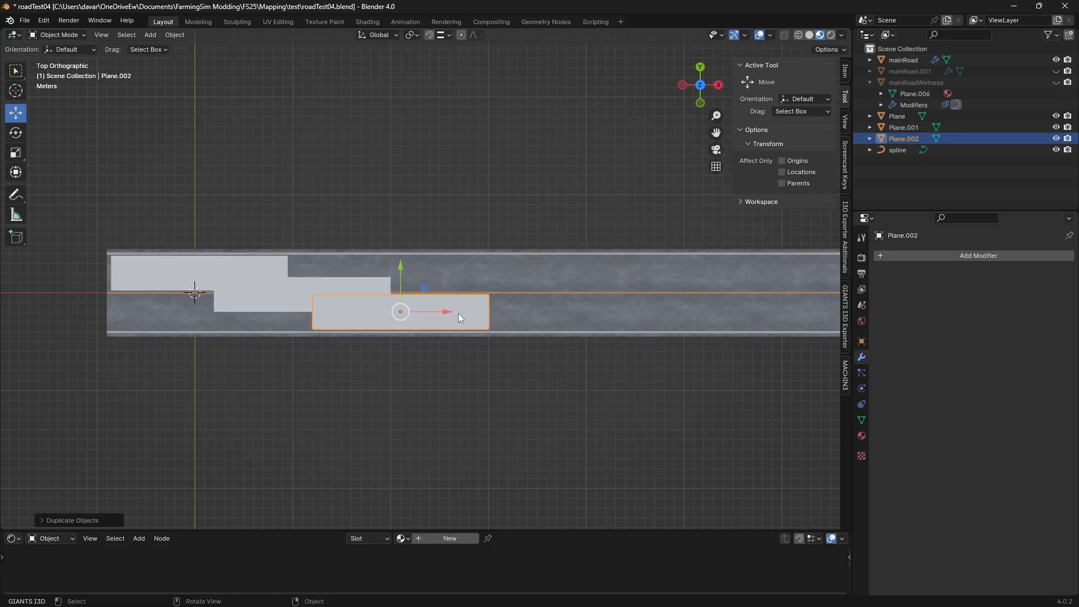
pyautogui.hotkey('shift', 'd')
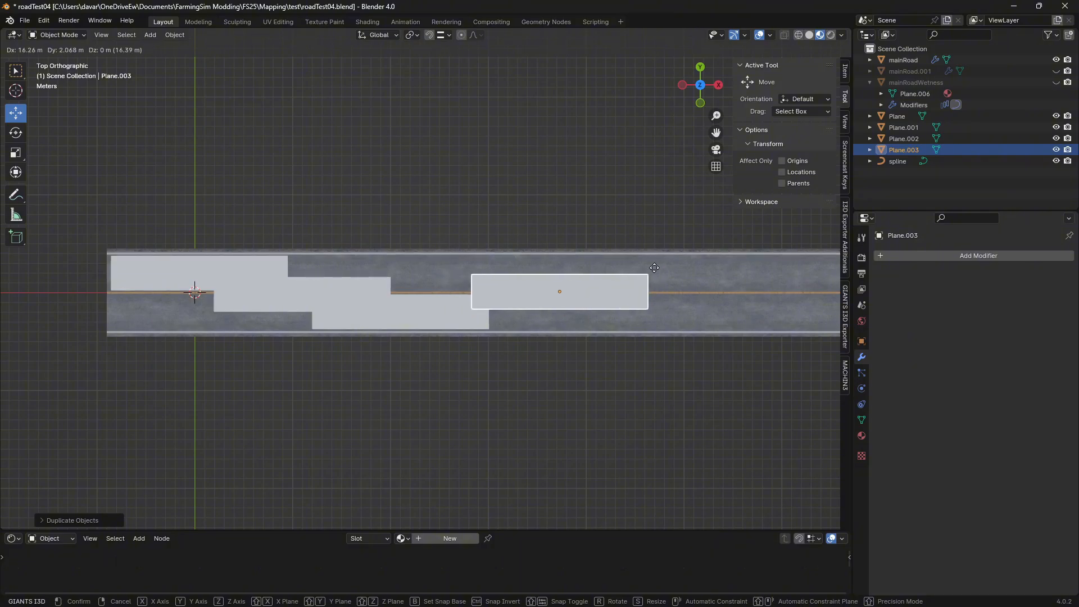
pyautogui.click(651, 268)
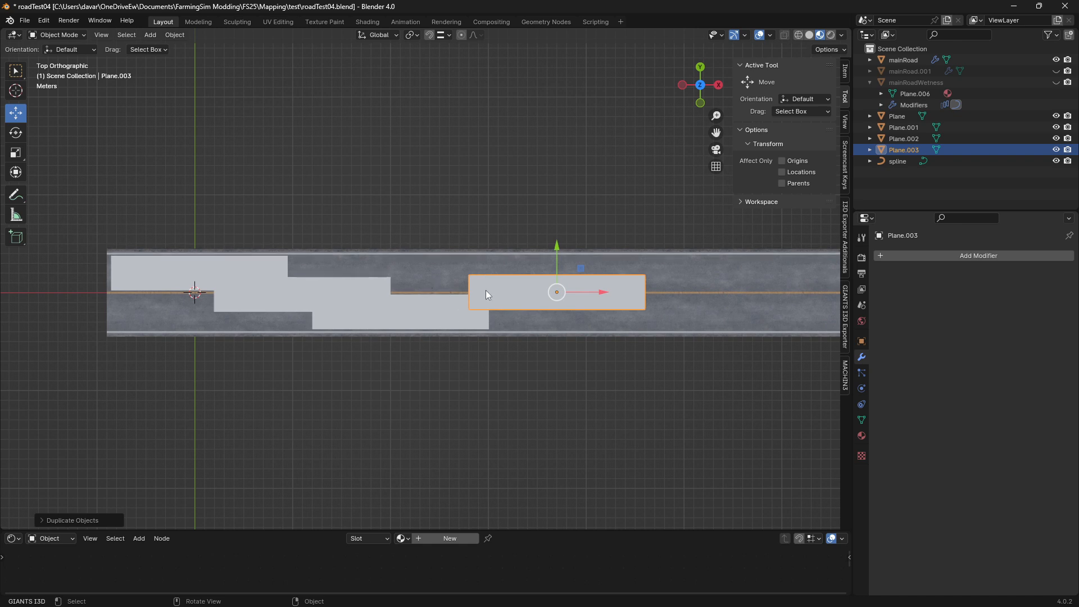
# Duplicate the plane into the upper lane, shorten the copy to about a third along X, and shift it slightly farther along the road
pyautogui.hotkey('shift', 'd')
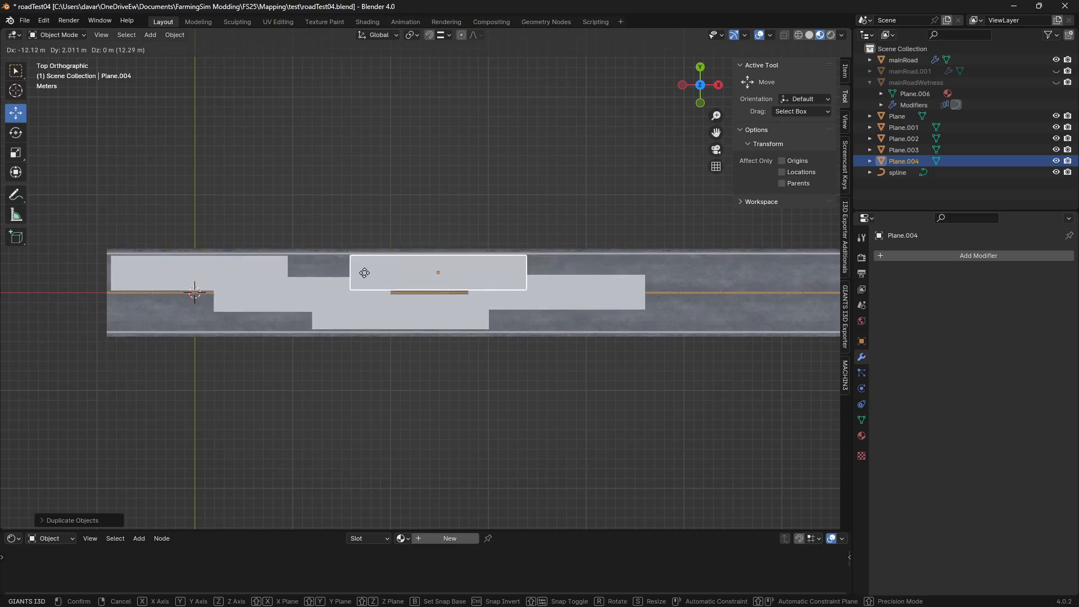
pyautogui.click(364, 272)
pyautogui.press('s')
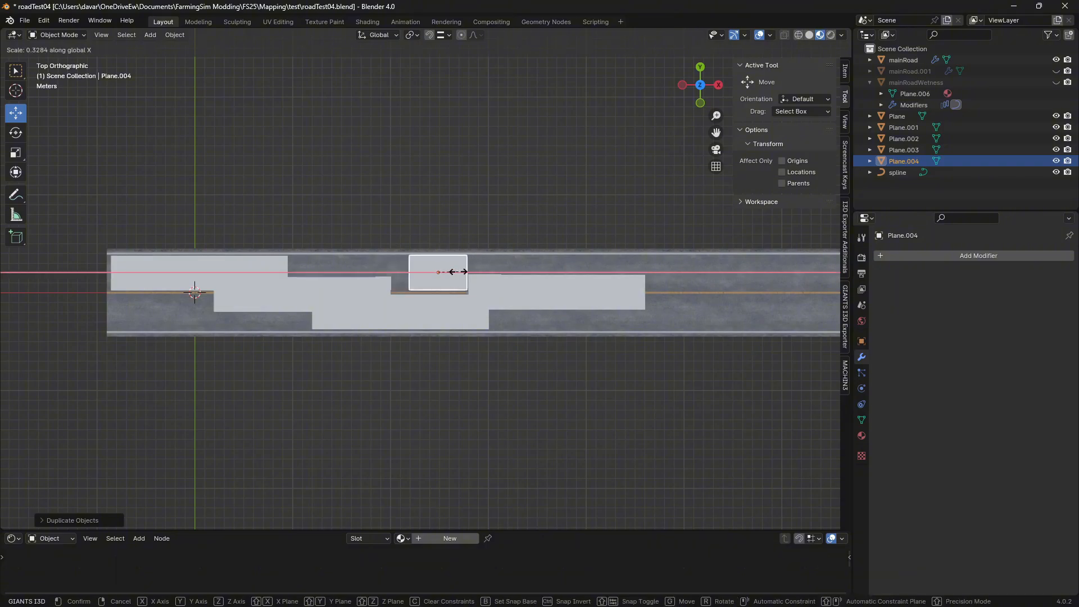
pyautogui.click(438, 274)
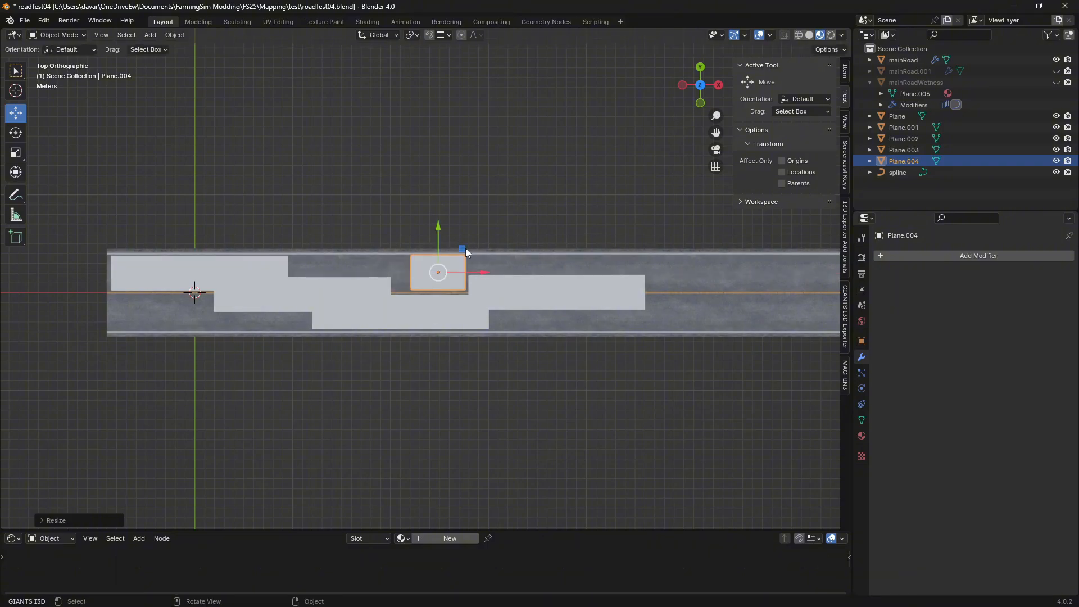
pyautogui.moveTo(461, 247); pyautogui.dragTo(511, 248)
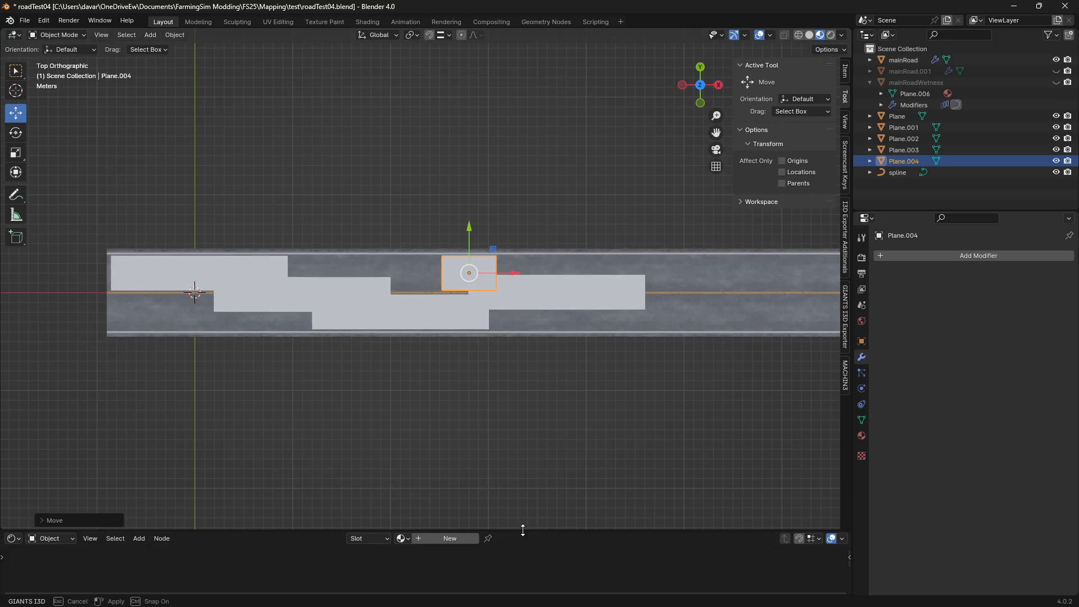
# Replace the Shader Editor with an enlarged UV Editor and frame the roadWetness_diffuse.dds texture in it
pyautogui.moveTo(523, 529); pyautogui.dragTo(544, 300)
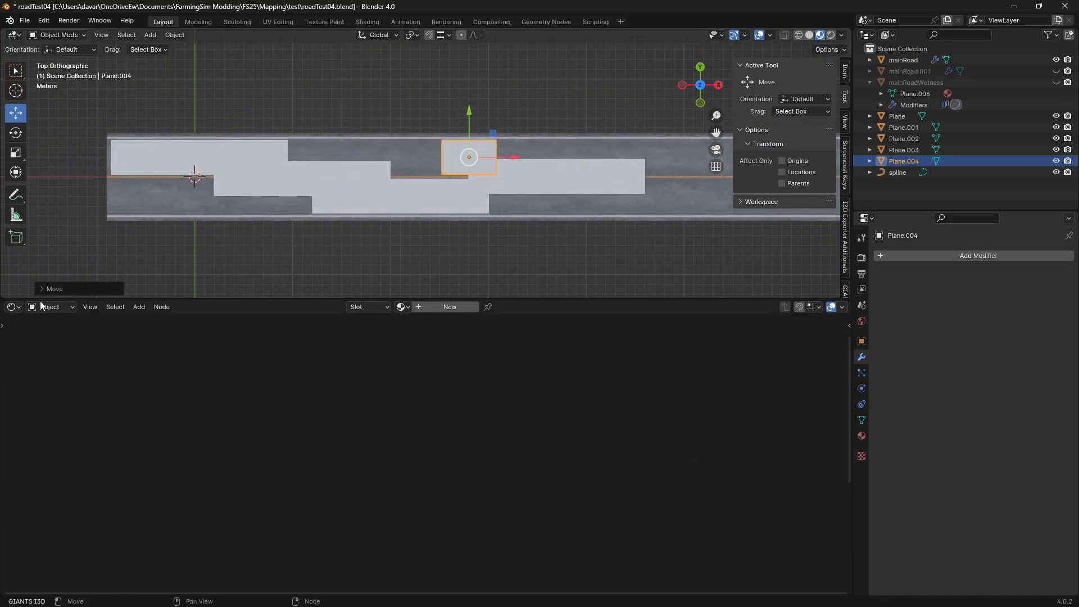
pyautogui.click(13, 307)
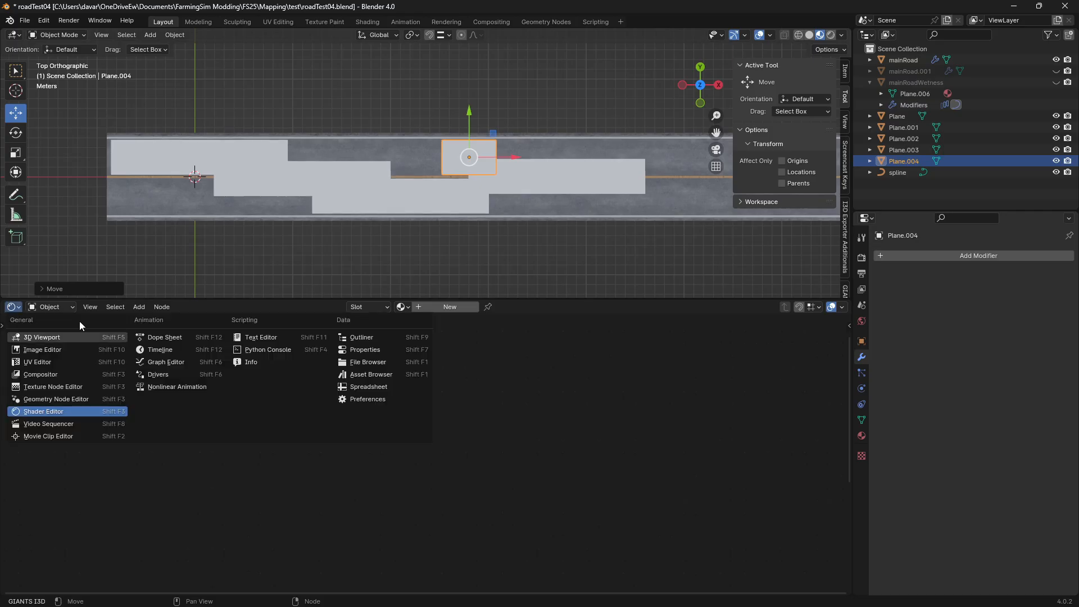
pyautogui.click(54, 363)
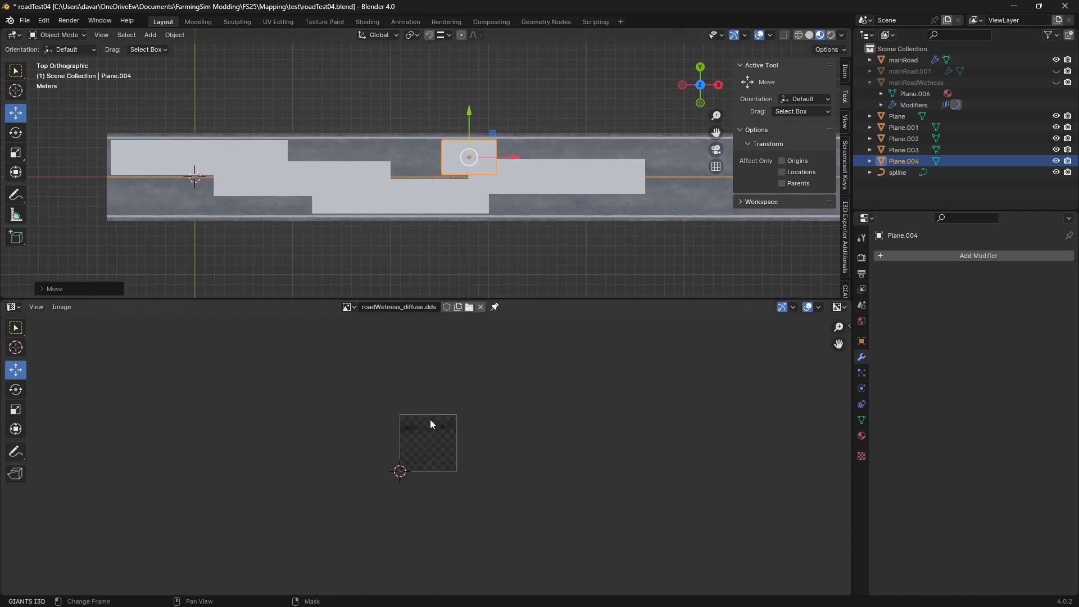
pyautogui.scroll(8, 426, 427)
pyautogui.scroll(-4, 463, 431)
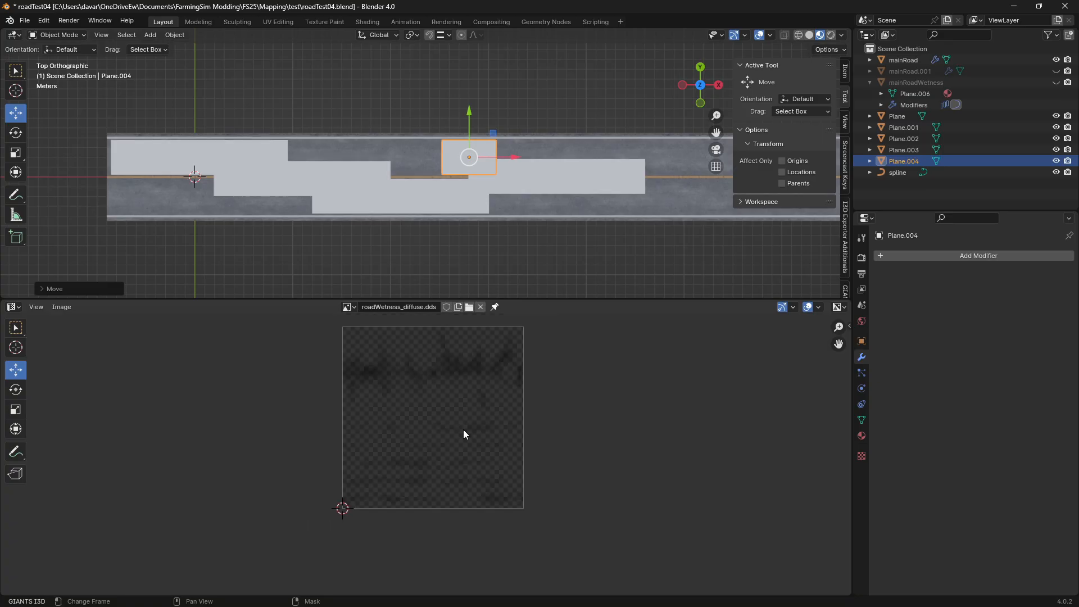
pyautogui.scroll(-1, 433, 430)
pyautogui.moveTo(526, 297); pyautogui.dragTo(528, 251)
pyautogui.moveTo(437, 308); pyautogui.dragTo(449, 380, button='middle')
pyautogui.scroll(2, 461, 380)
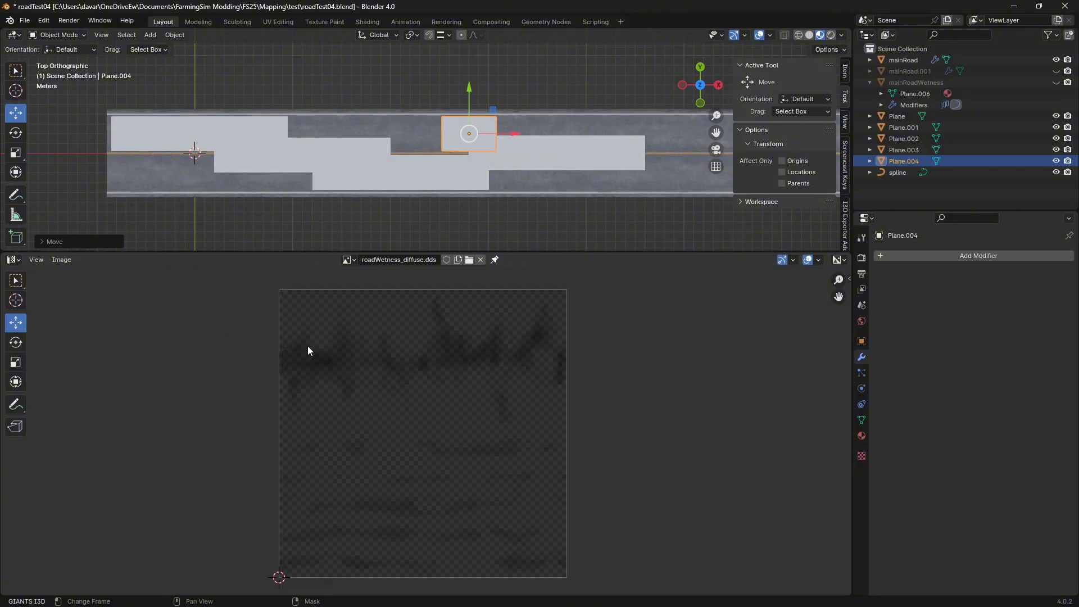
pyautogui.click(347, 260)
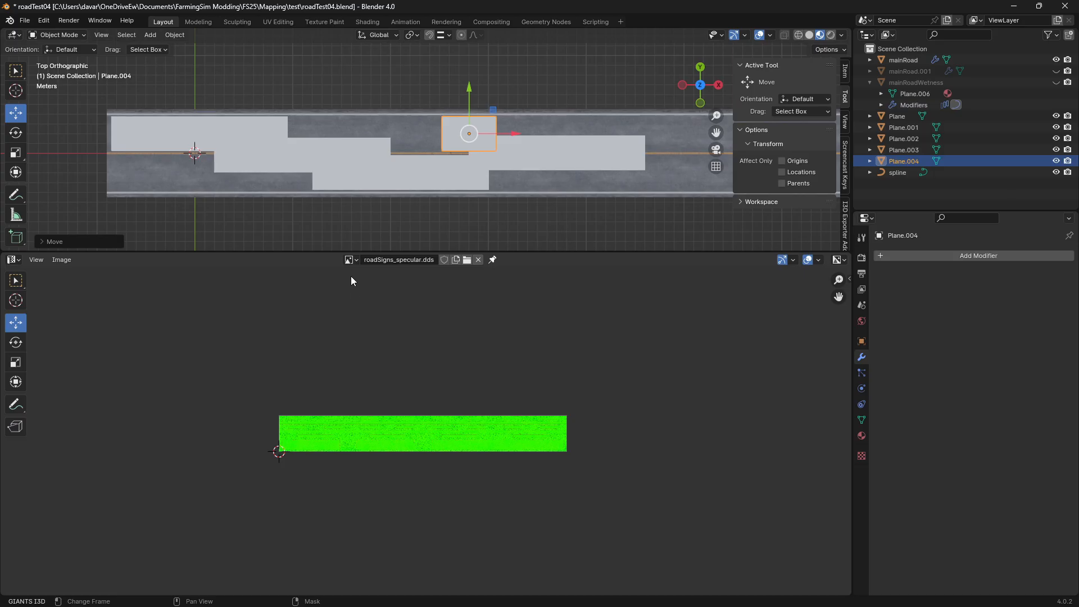
pyautogui.click(350, 259)
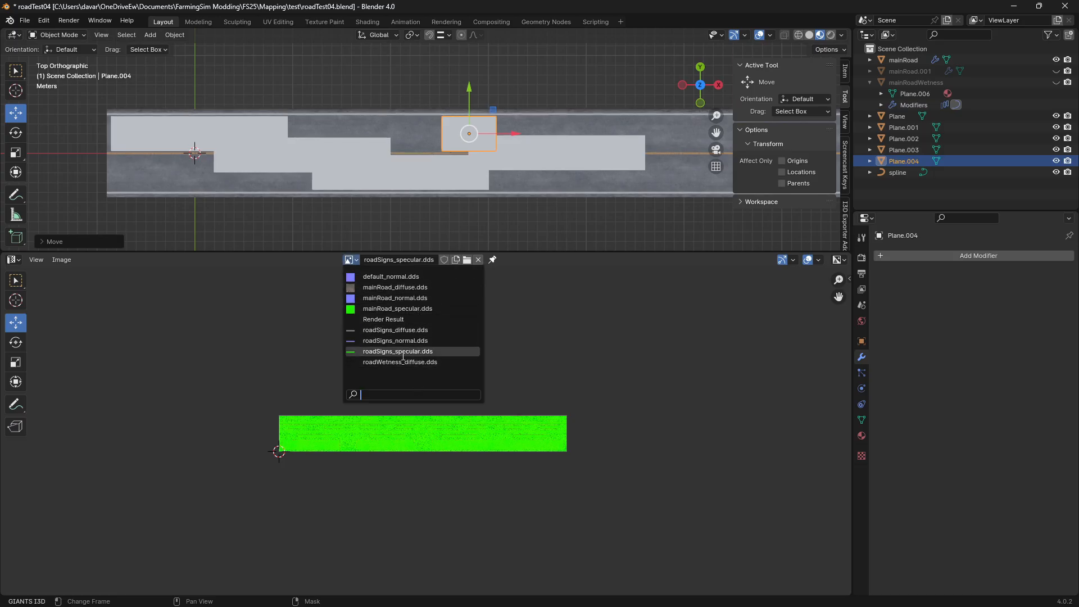
pyautogui.click(400, 363)
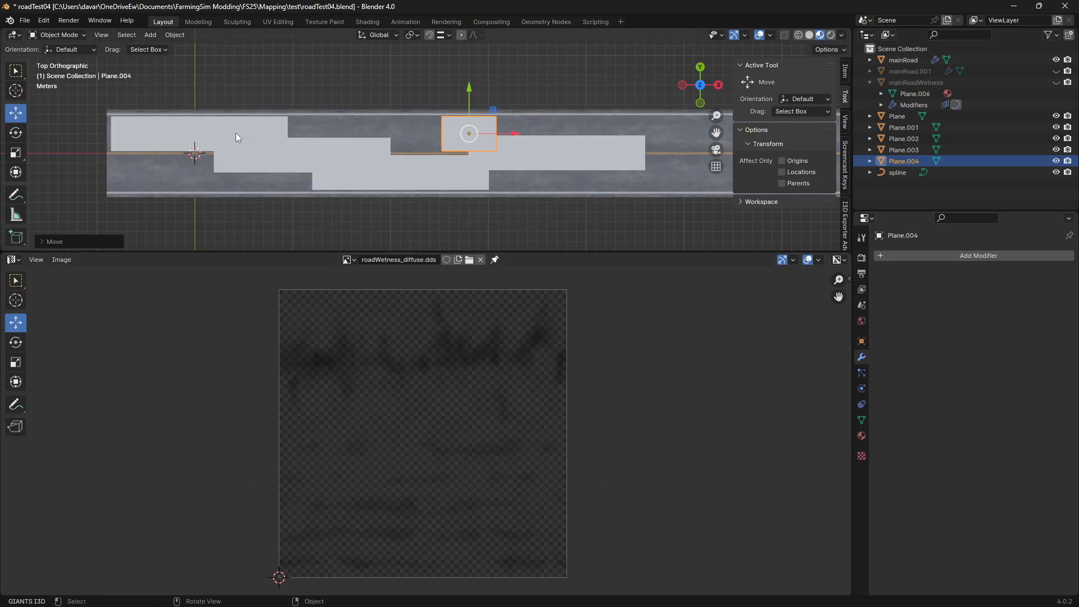
# Try scaling down the UVs of the first plane at the road's start over the wetness texture
pyautogui.click(142, 133)
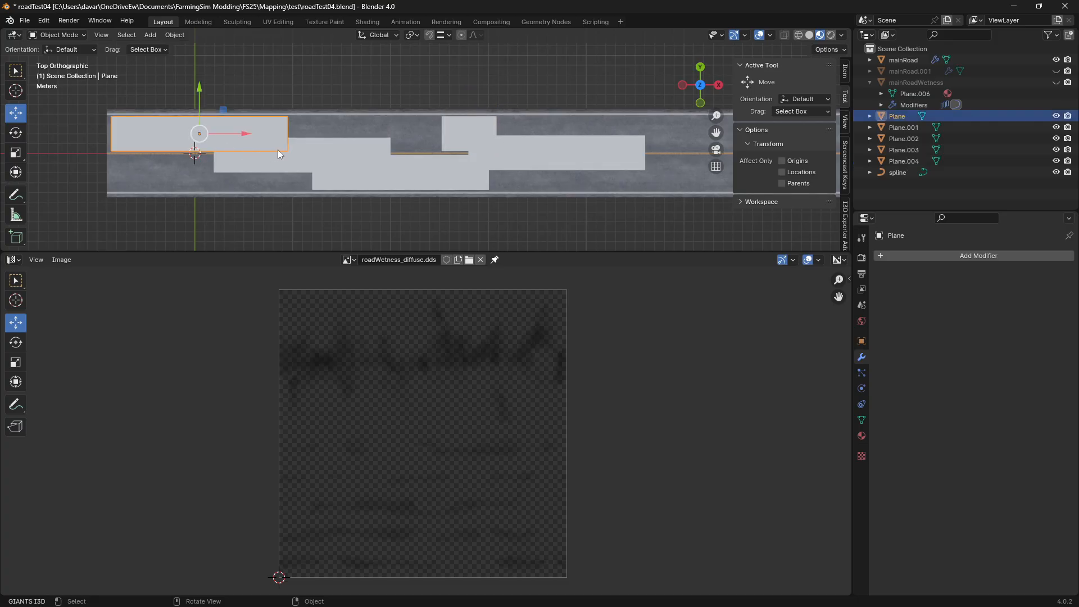
pyautogui.press('Tab')
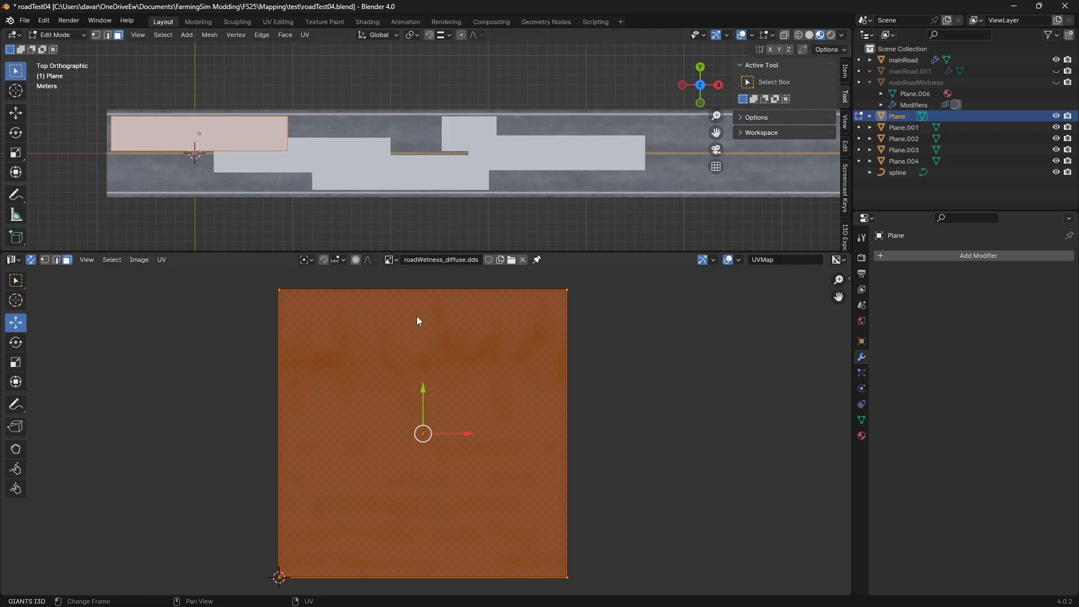
pyautogui.press('s')
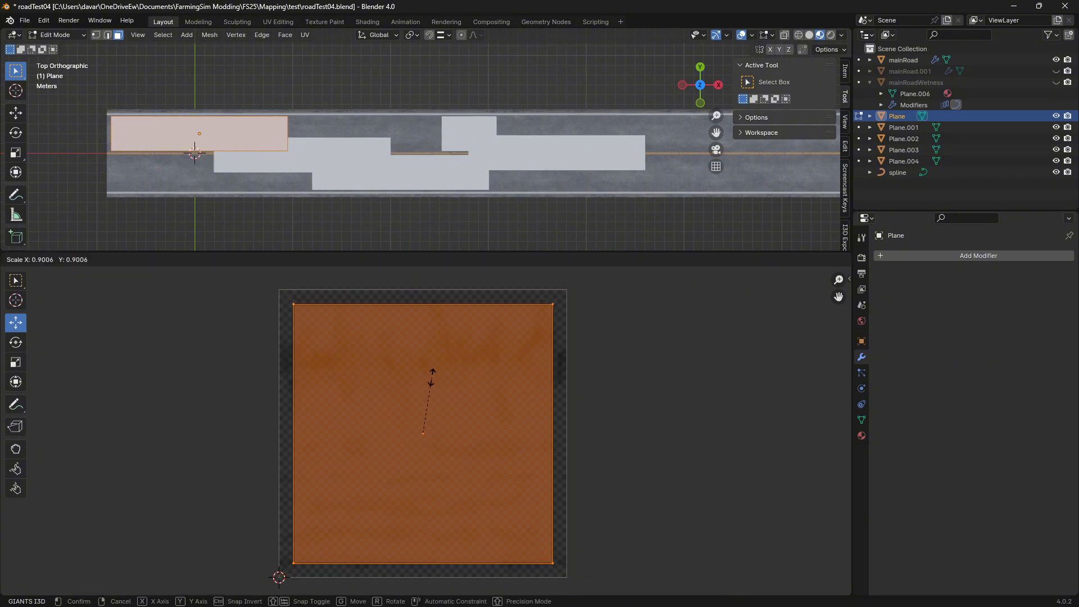
pyautogui.press('Escape')
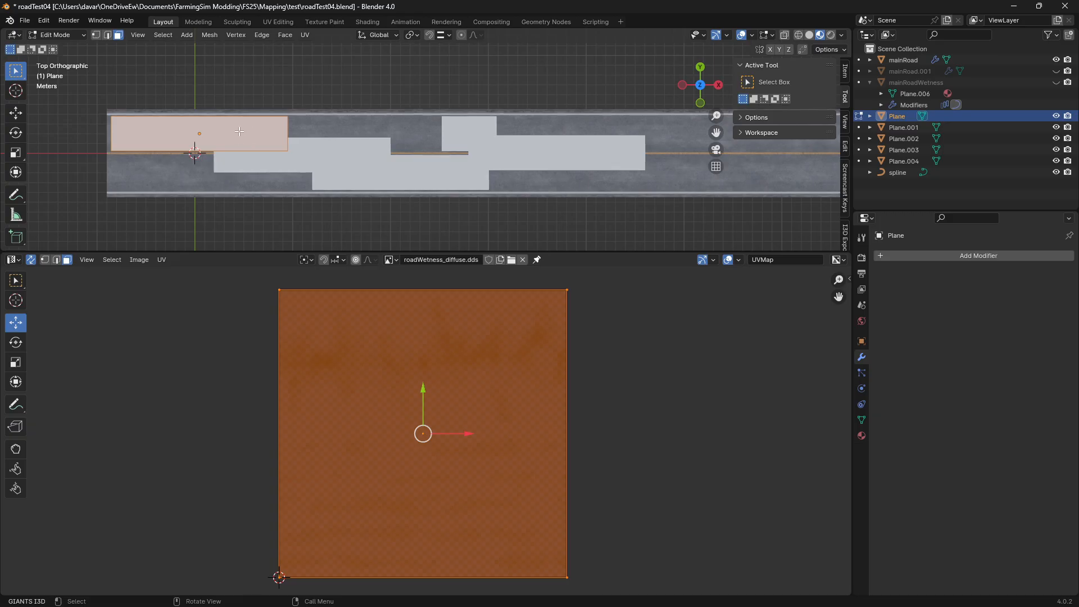
pyautogui.press('Tab')
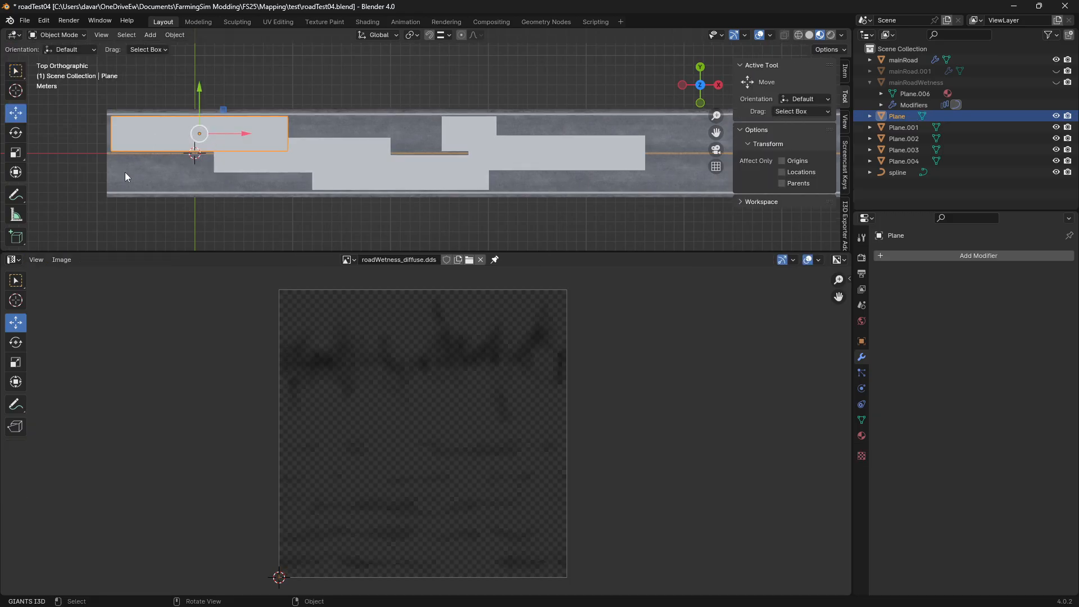
# Enlarge the 3D viewport and put the first plane at the road's start into Edit Mode
pyautogui.moveTo(128, 252); pyautogui.dragTo(164, 359)
pyautogui.rightClick(161, 201)
pyautogui.rightClick(146, 177)
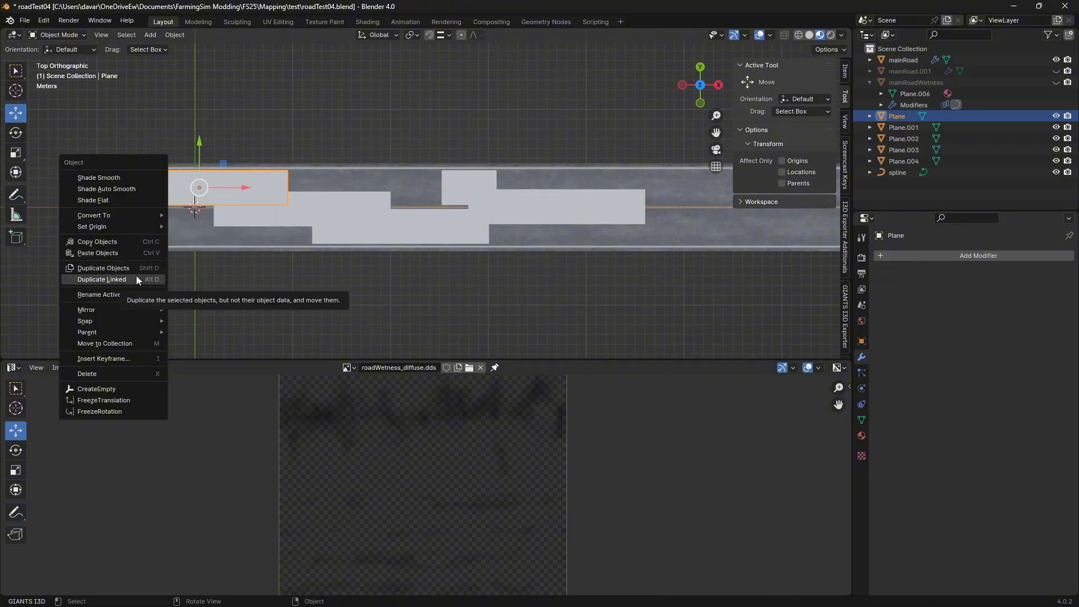
pyautogui.moveTo(148, 226)
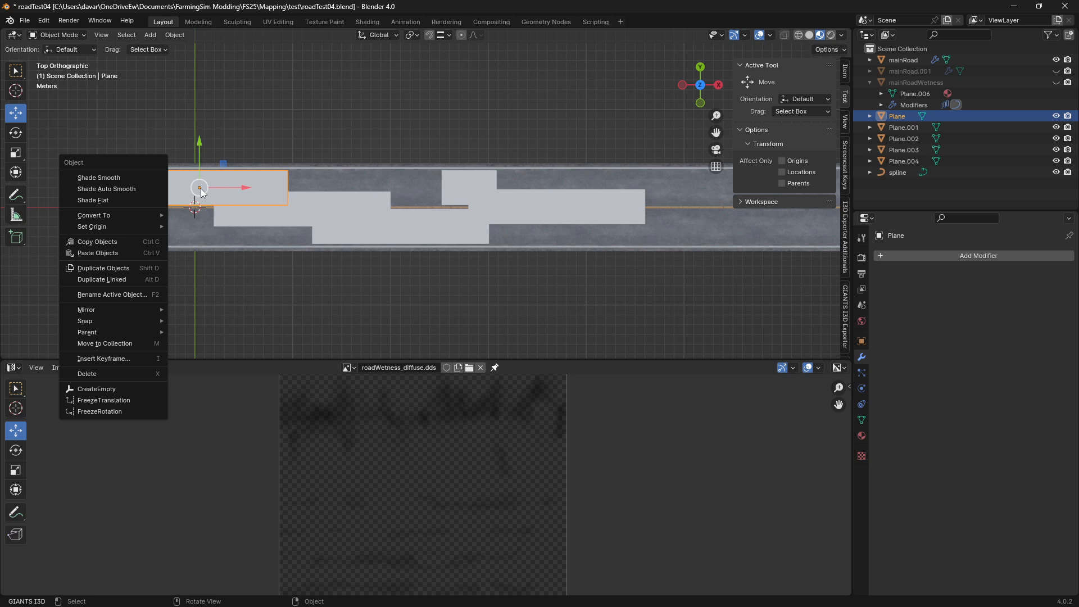
pyautogui.click(201, 180)
pyautogui.press('Tab')
# Try subdividing the first plane's face and setting the number of cuts to 0
pyautogui.rightClick(166, 182)
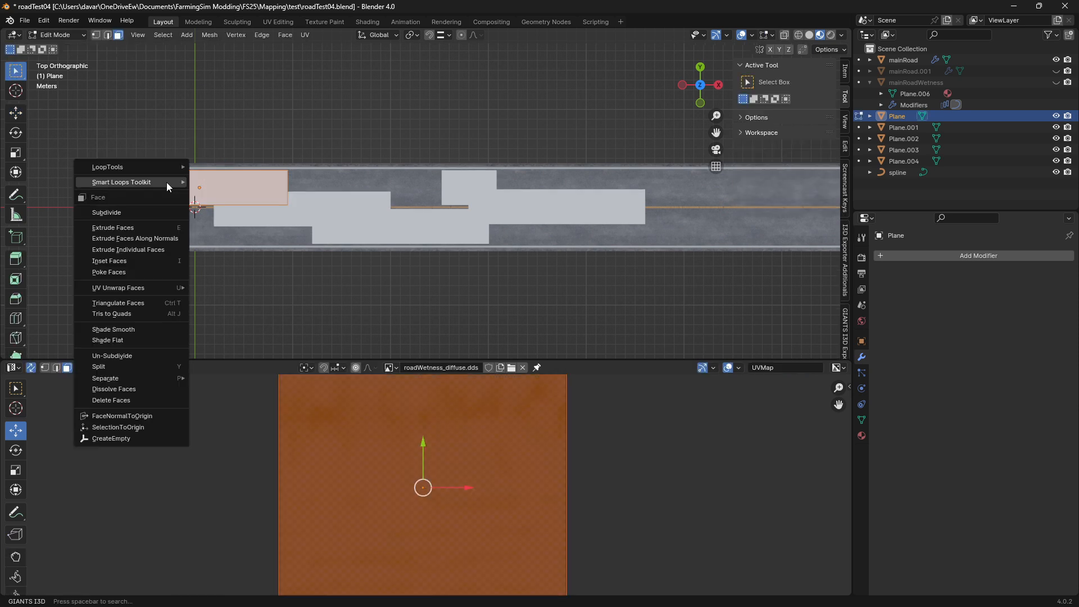
pyautogui.moveTo(141, 380)
pyautogui.rightClick(153, 191)
pyautogui.moveTo(153, 191)
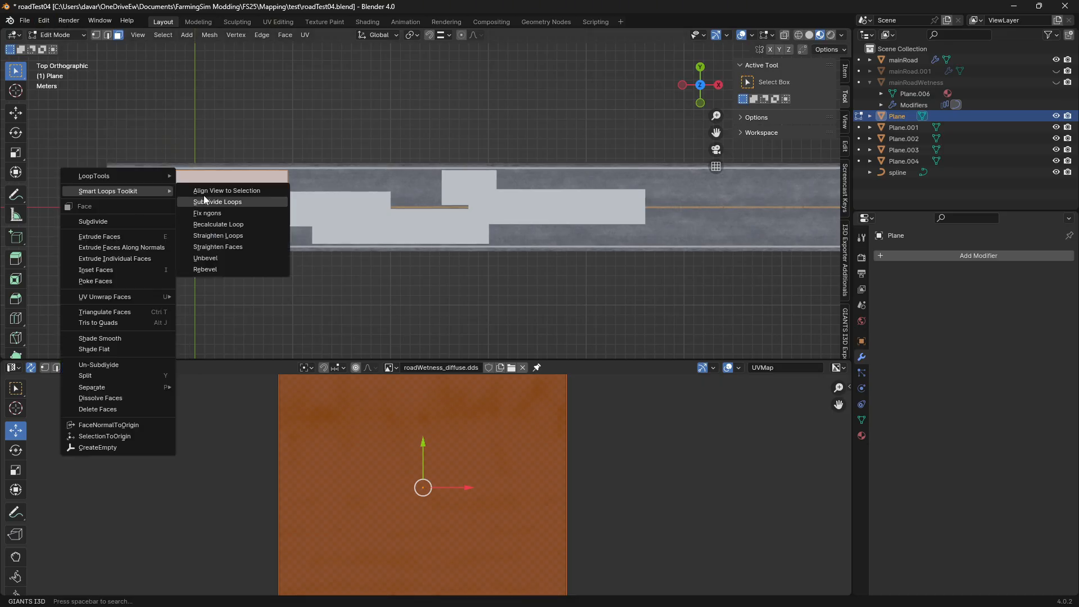
pyautogui.rightClick(169, 185)
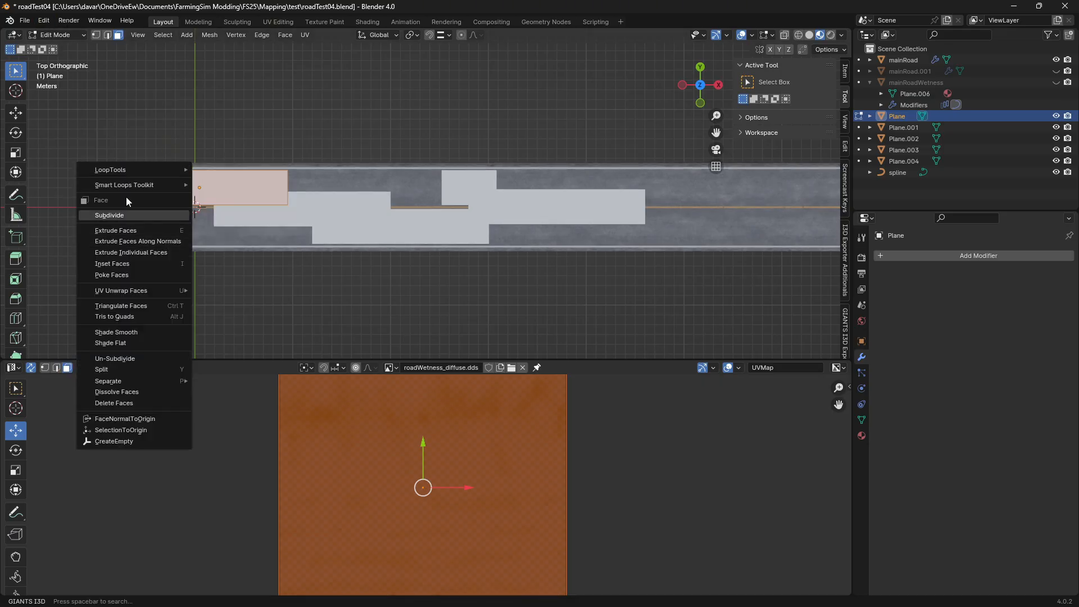
pyautogui.click(143, 216)
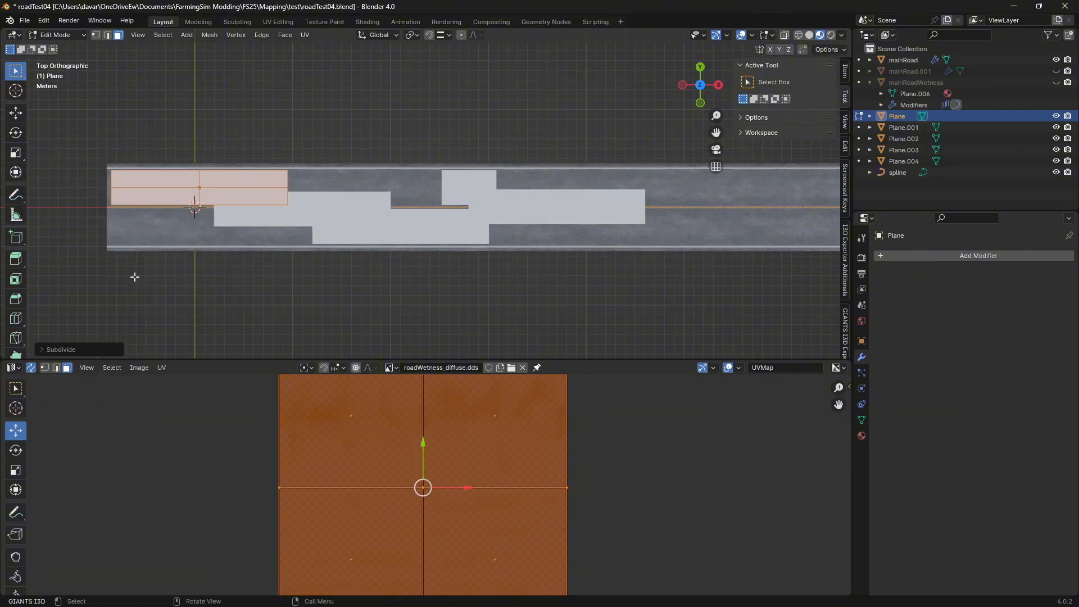
pyautogui.click(42, 349)
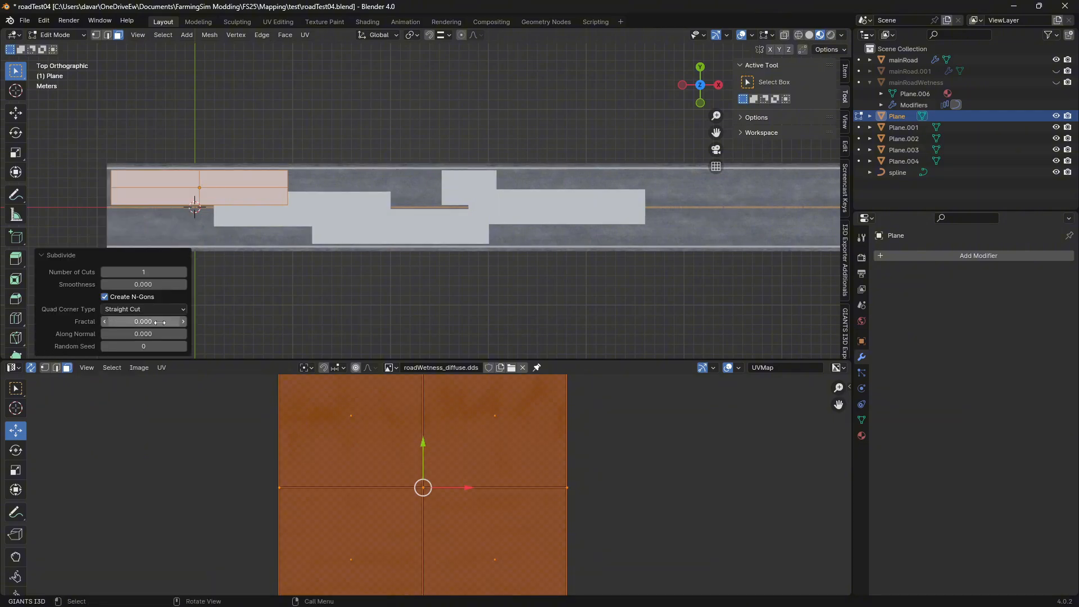
pyautogui.click(183, 311)
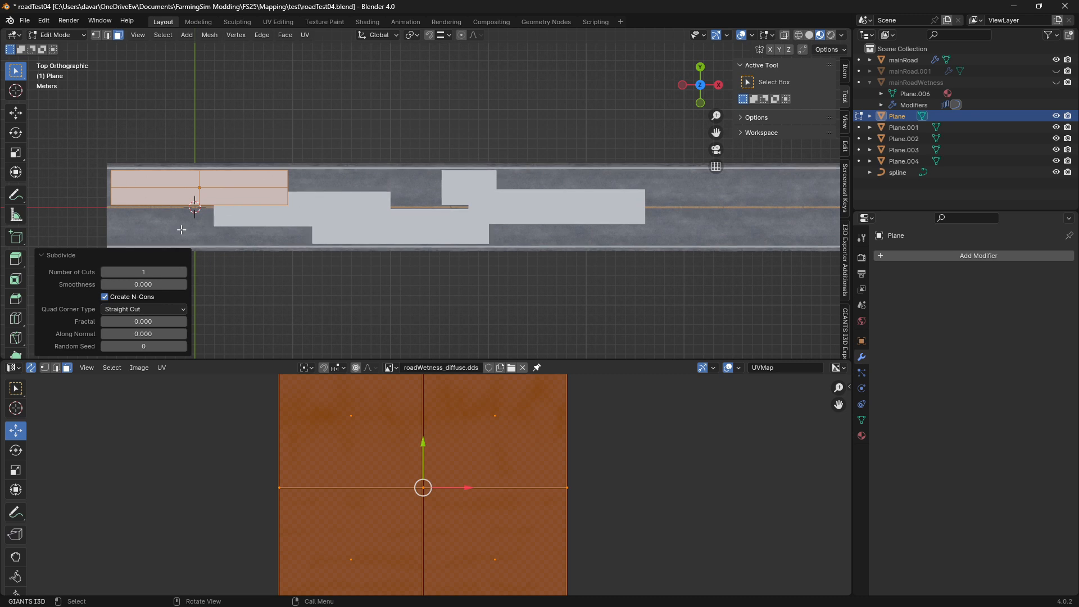
pyautogui.click(148, 270)
pyautogui.write('0')
pyautogui.press('Return')
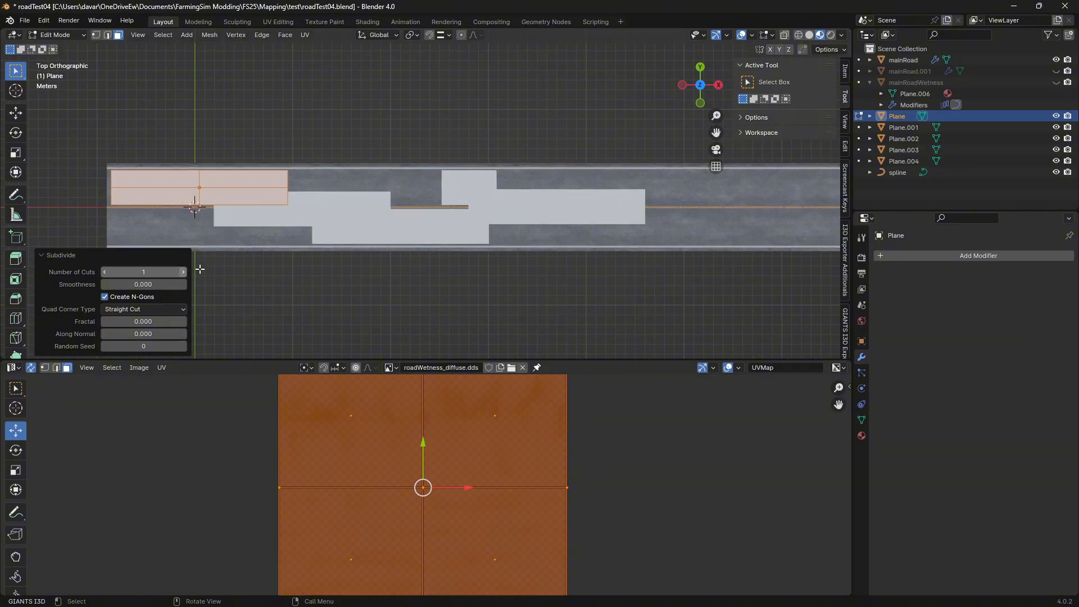
pyautogui.hotkey('ctrl', 'z')
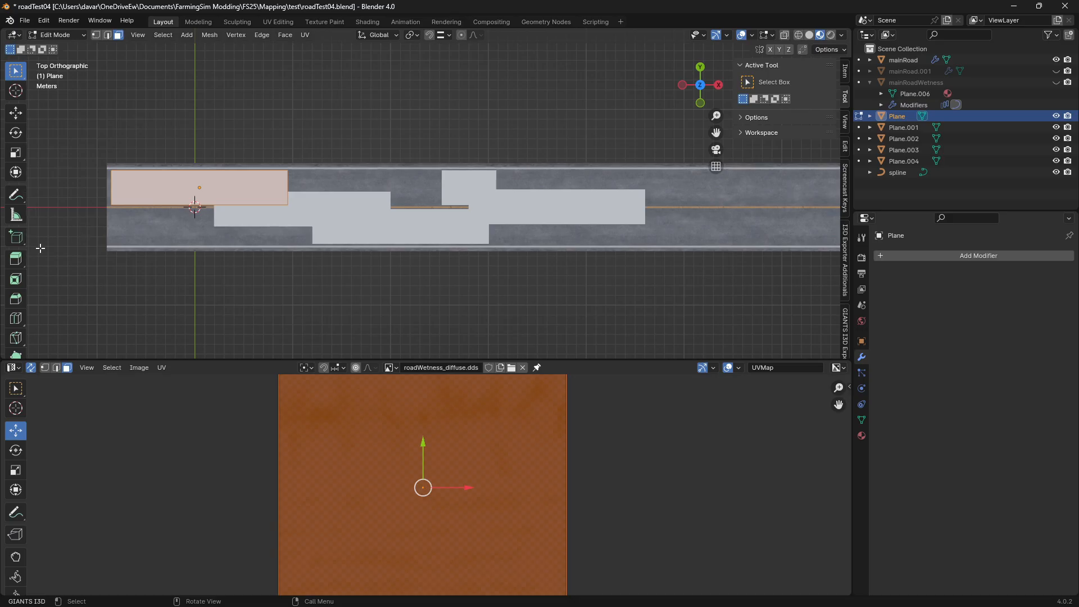
# Add three single loop cuts across the first plane, dividing its length into four roughly equal sections, and return to Object Mode
pyautogui.click(17, 318)
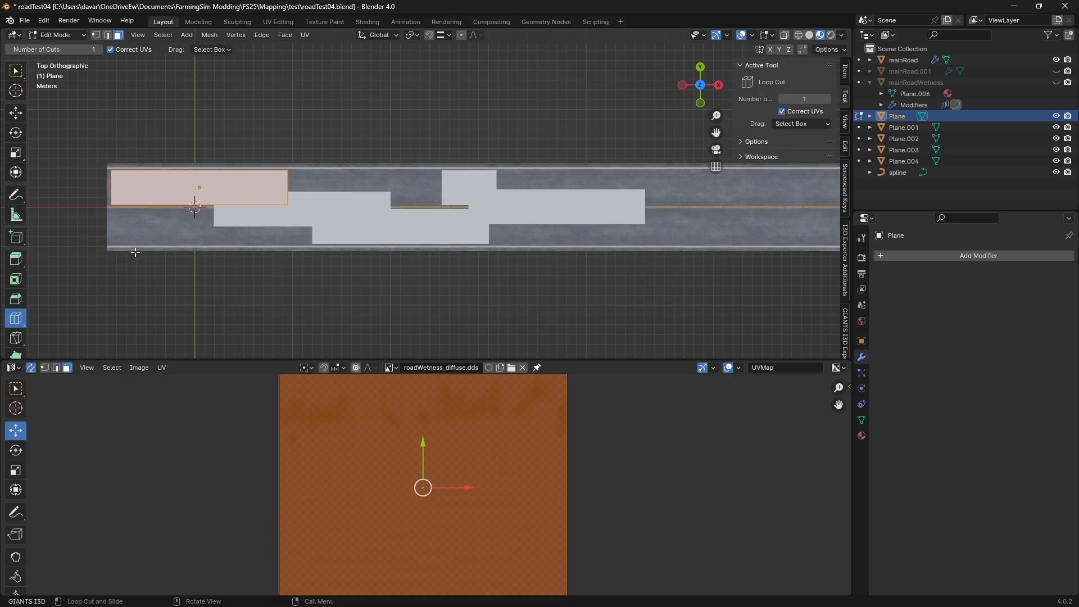
pyautogui.click(164, 179)
pyautogui.click(138, 181)
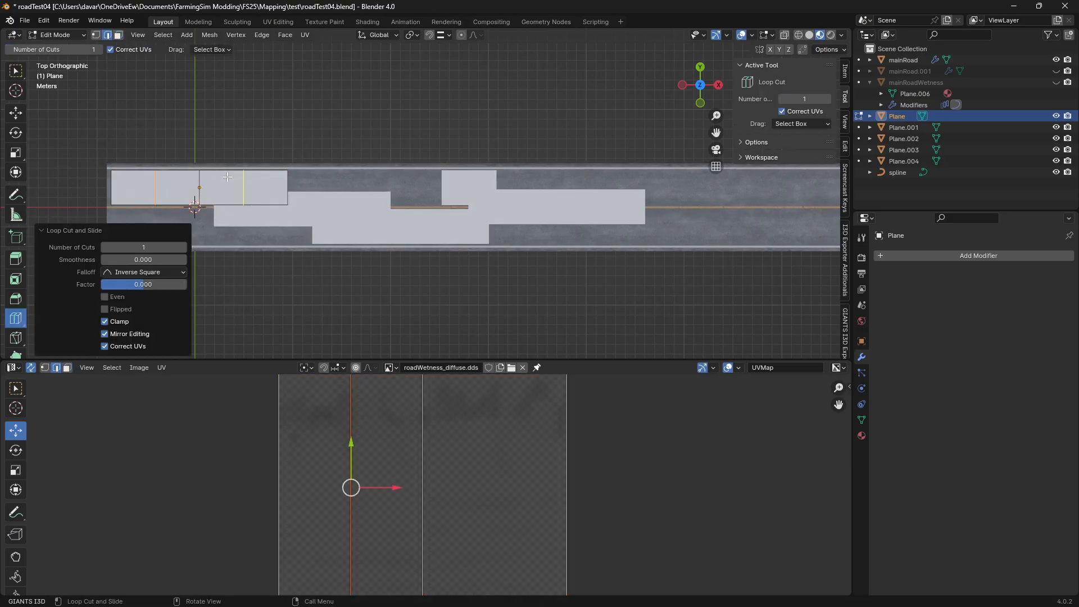
pyautogui.click(246, 194)
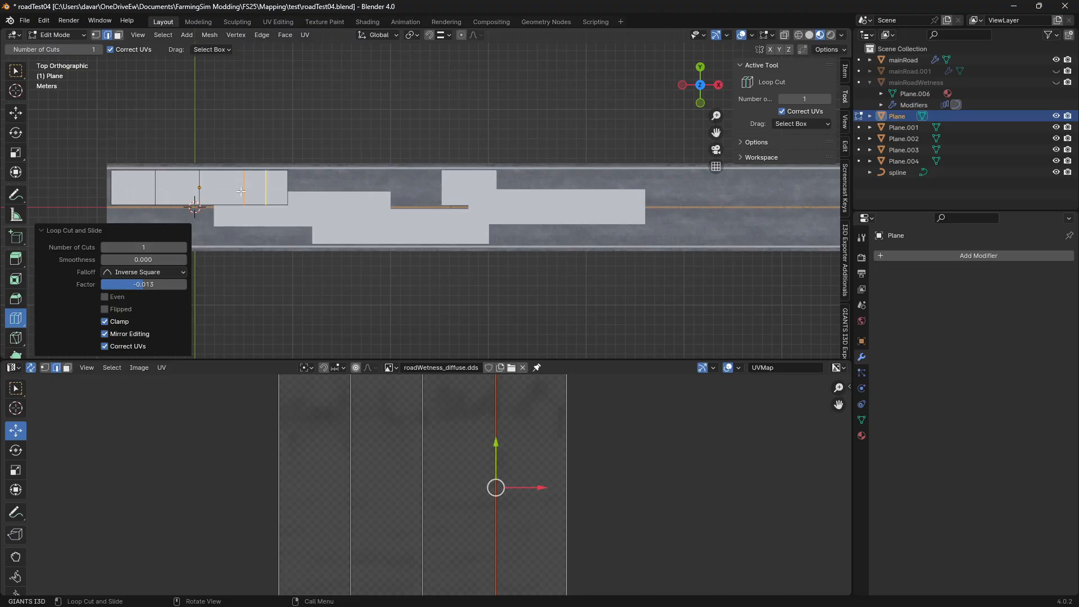
pyautogui.press('Tab')
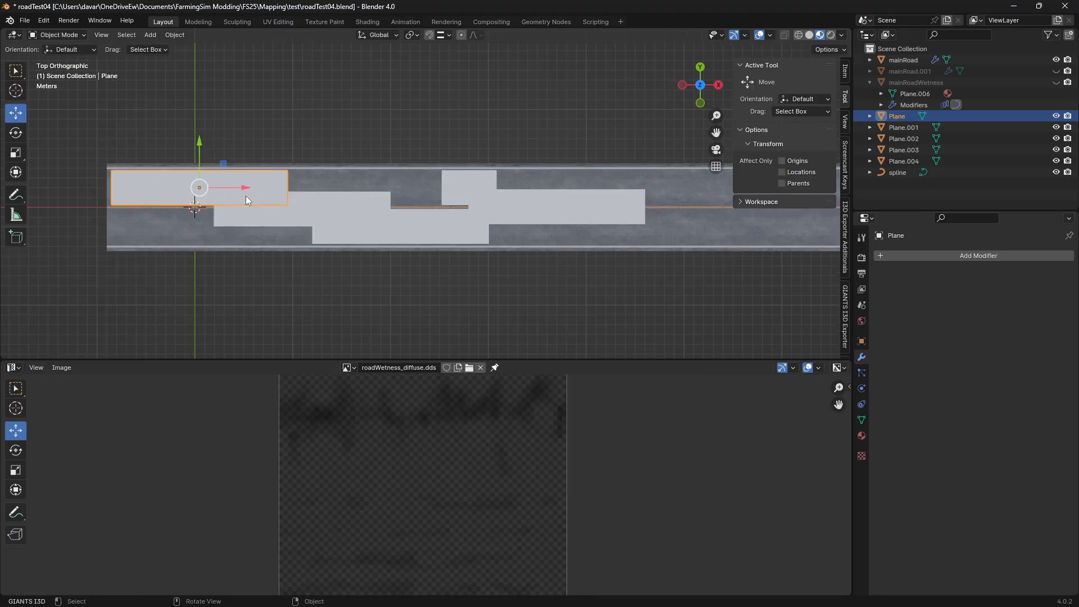
# Add three single loop cuts across Plane.001, dividing its length into four equal sections, and return to Object Mode
pyautogui.click(339, 208)
pyautogui.press('Tab')
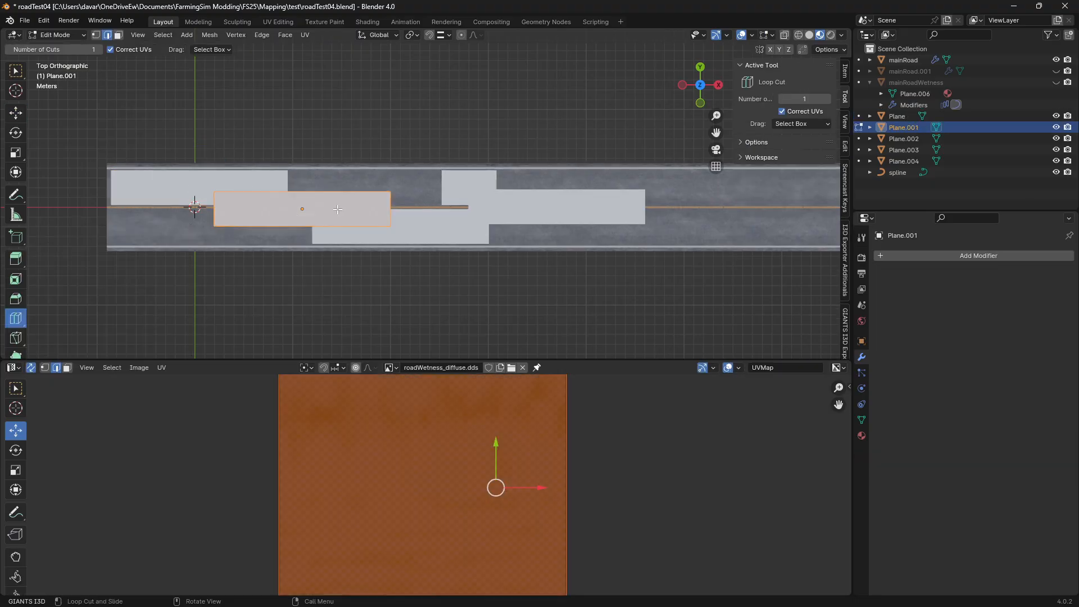
pyautogui.click(282, 205)
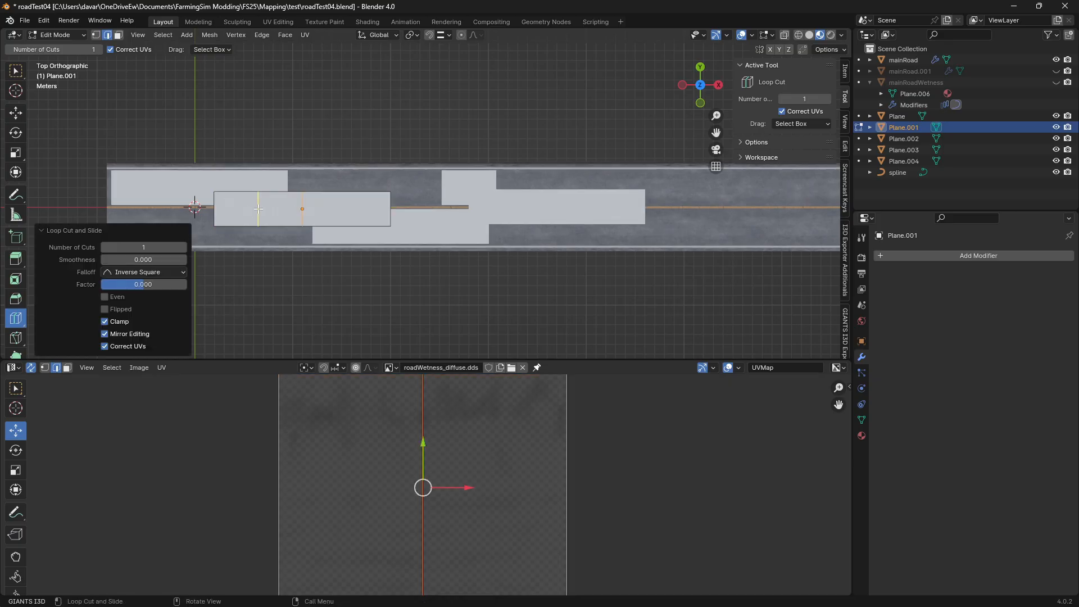
pyautogui.click(331, 203)
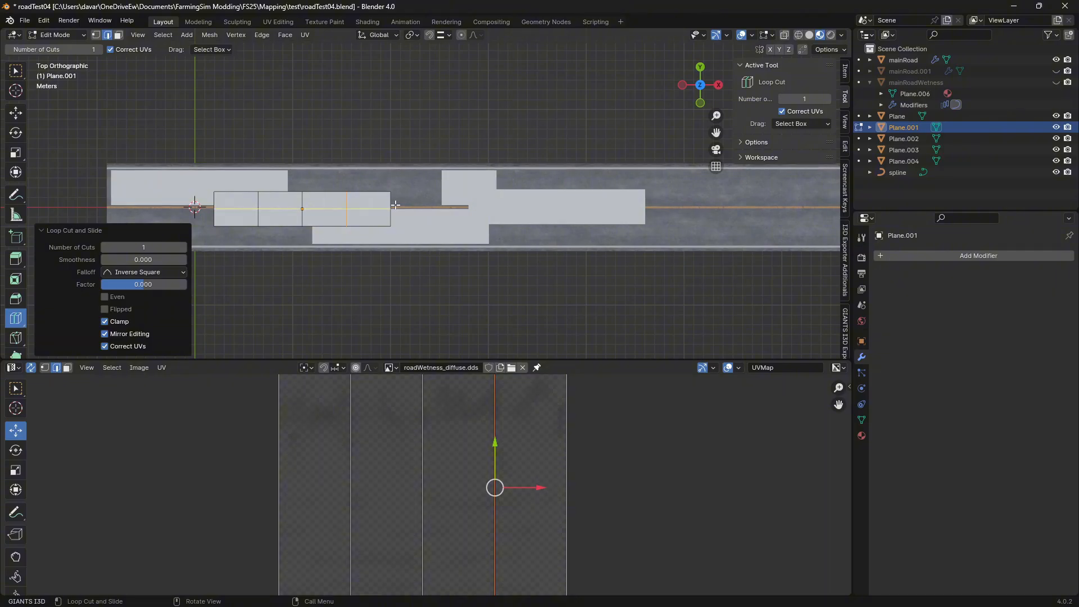
pyautogui.press('Tab')
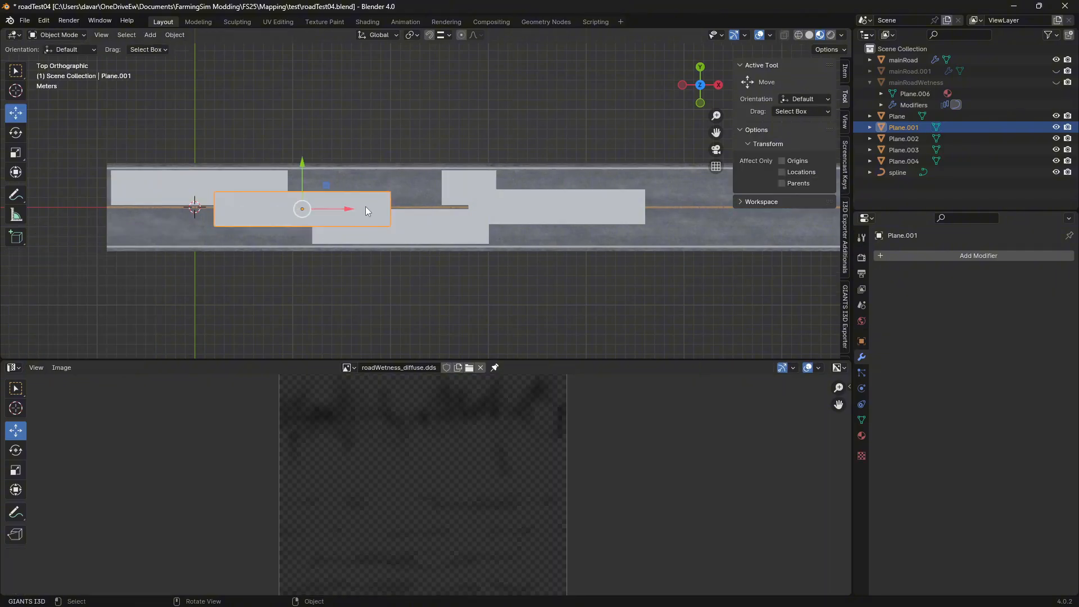
# Add three single loop cuts across Plane.002 to split it lengthwise into four equal sections, and return to Object Mode
pyautogui.click(457, 182)
pyautogui.click(421, 229)
pyautogui.press('Tab')
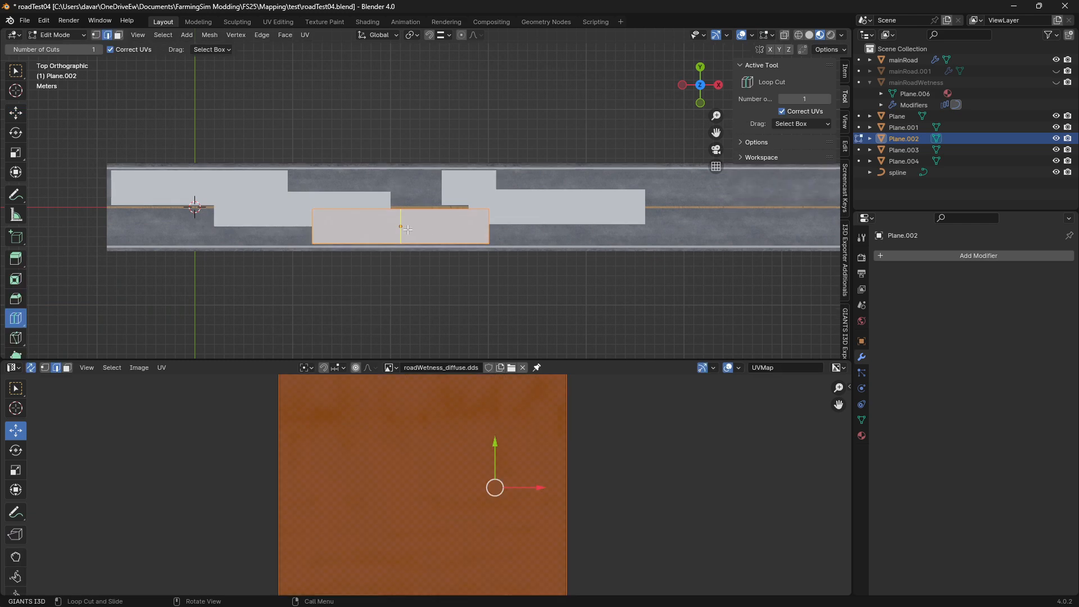
pyautogui.click(409, 227)
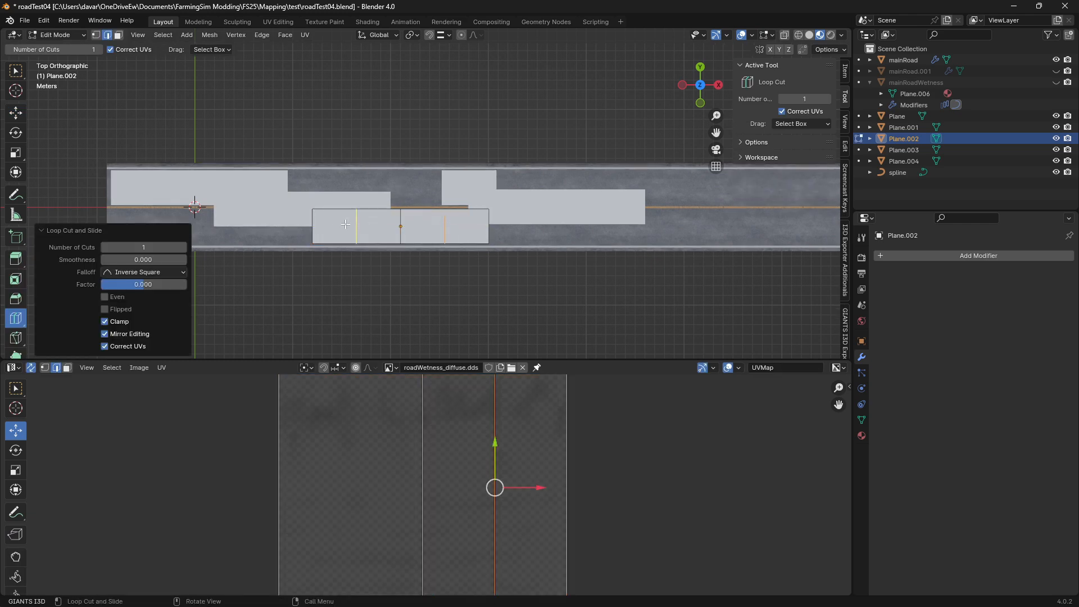
pyautogui.press('Tab')
# Divide Plane.003 into four equal sections with three single loop cuts and collapse the loop cut settings
pyautogui.click(527, 204)
pyautogui.press('Tab')
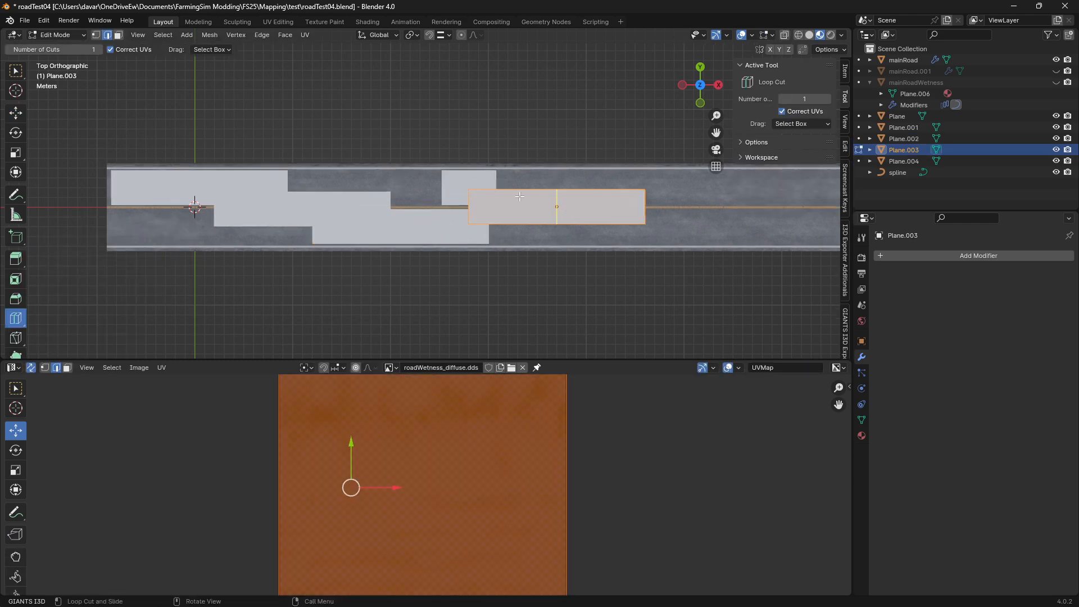
pyautogui.click(526, 203)
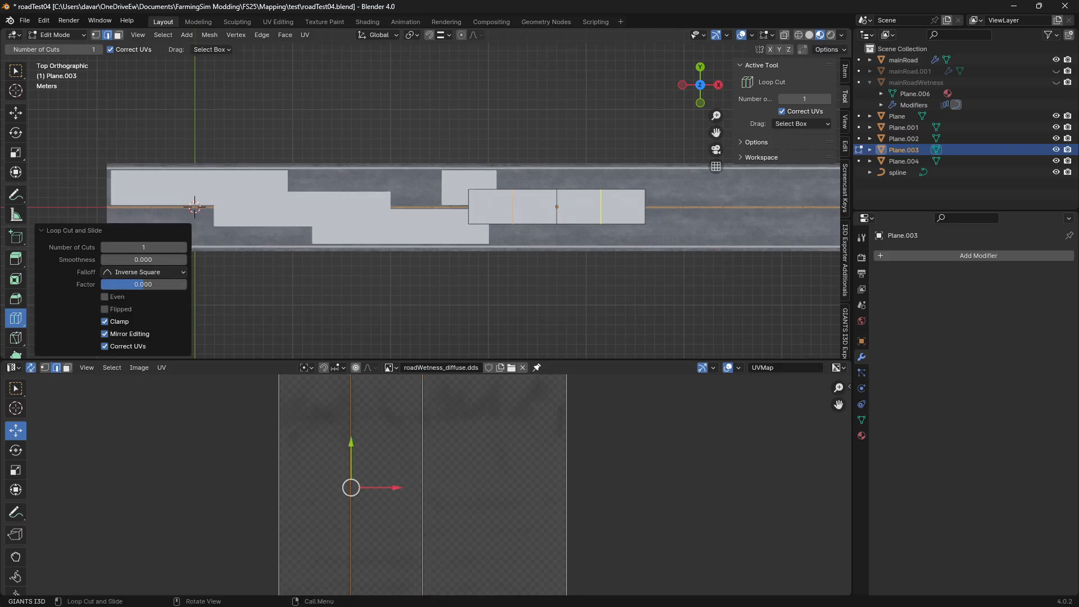
pyautogui.click(624, 197)
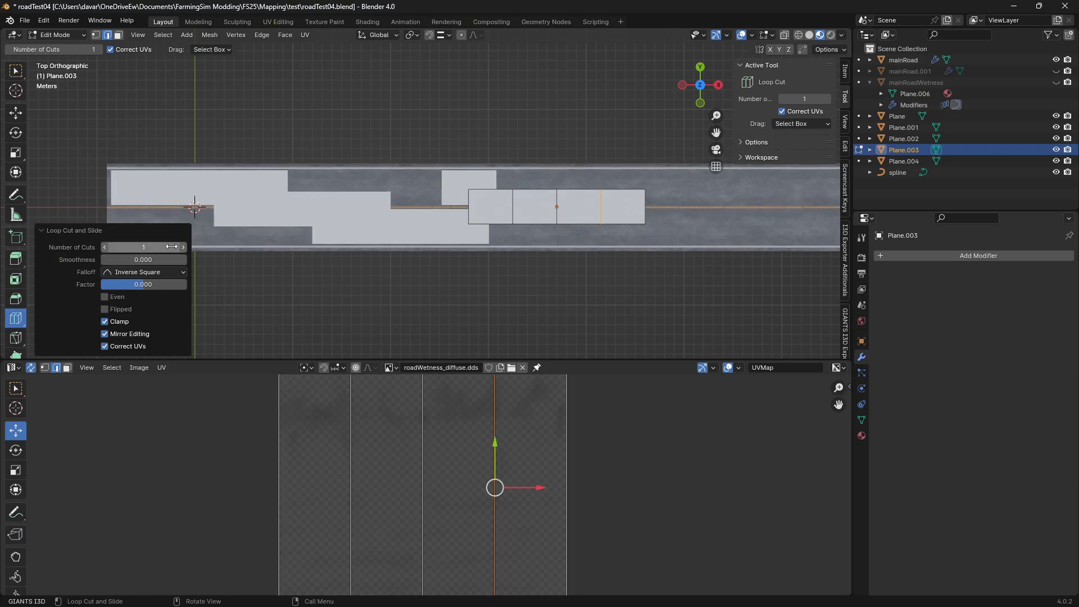
pyautogui.click(42, 230)
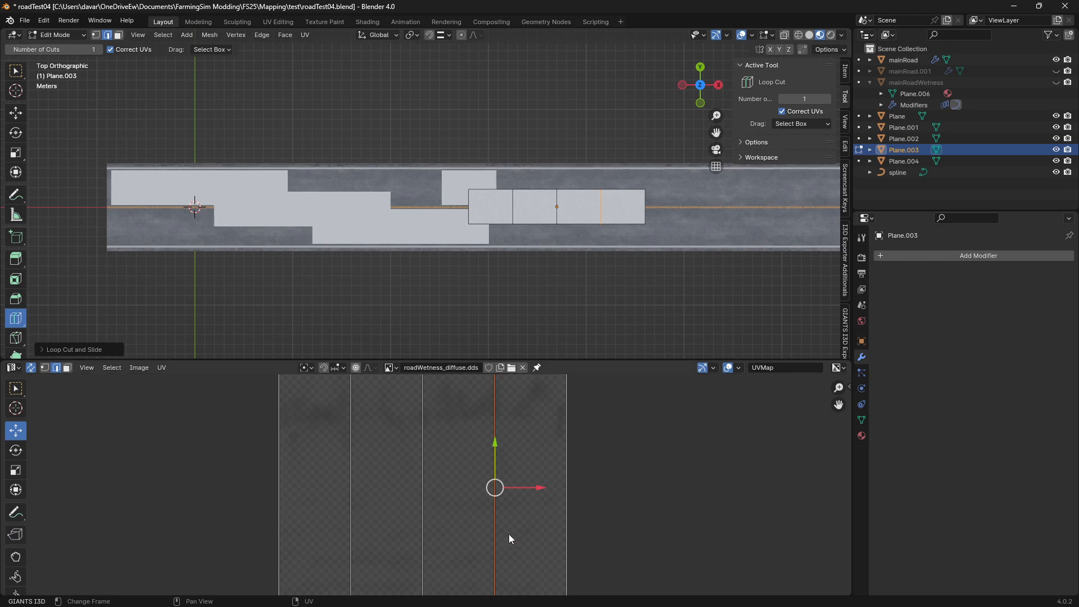
# Switch to the Select Box tool and select all of Plane.003's geometry in Edit Mode
pyautogui.scroll(-3, 424, 494)
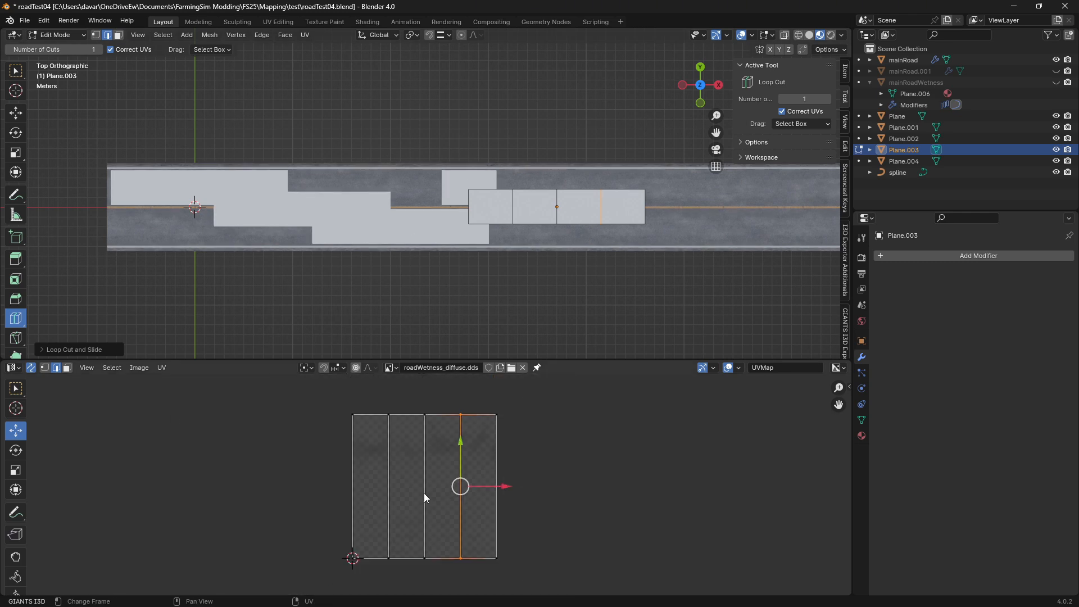
pyautogui.scroll(1, 424, 493)
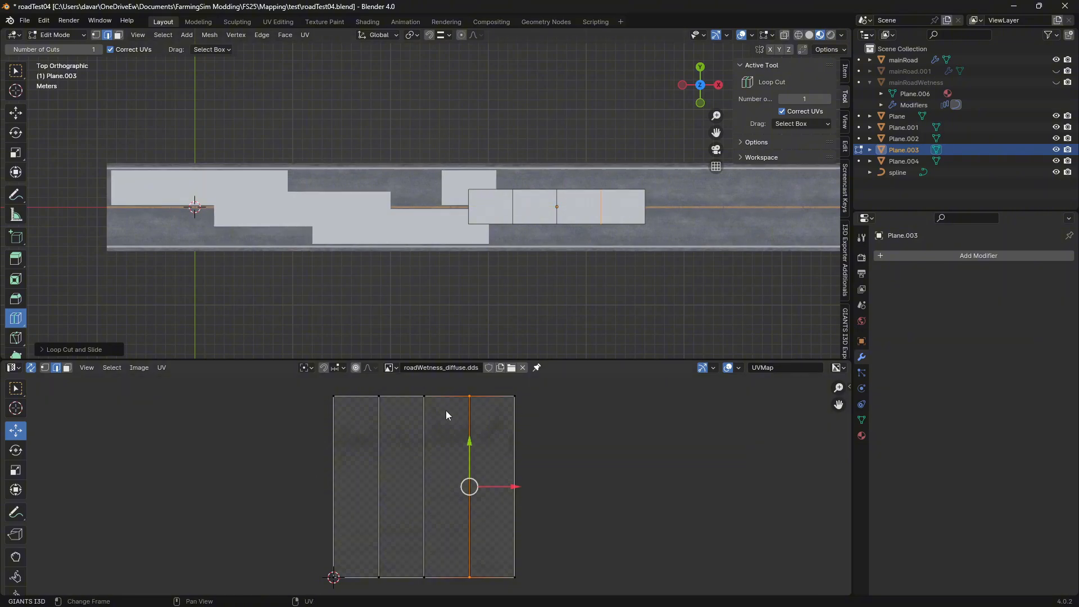
pyautogui.click(8, 75)
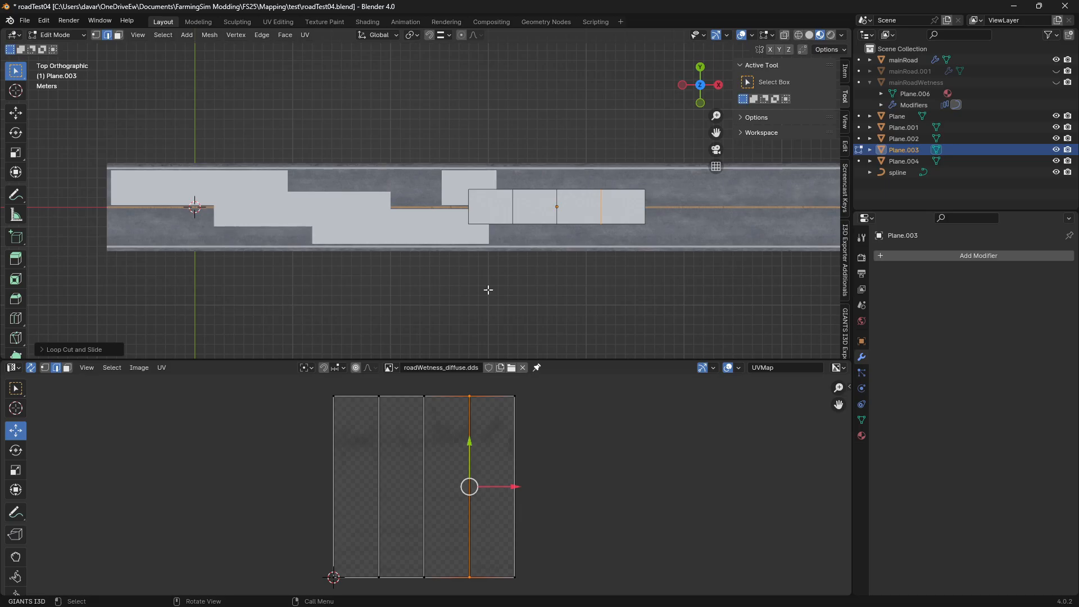
pyautogui.press('a')
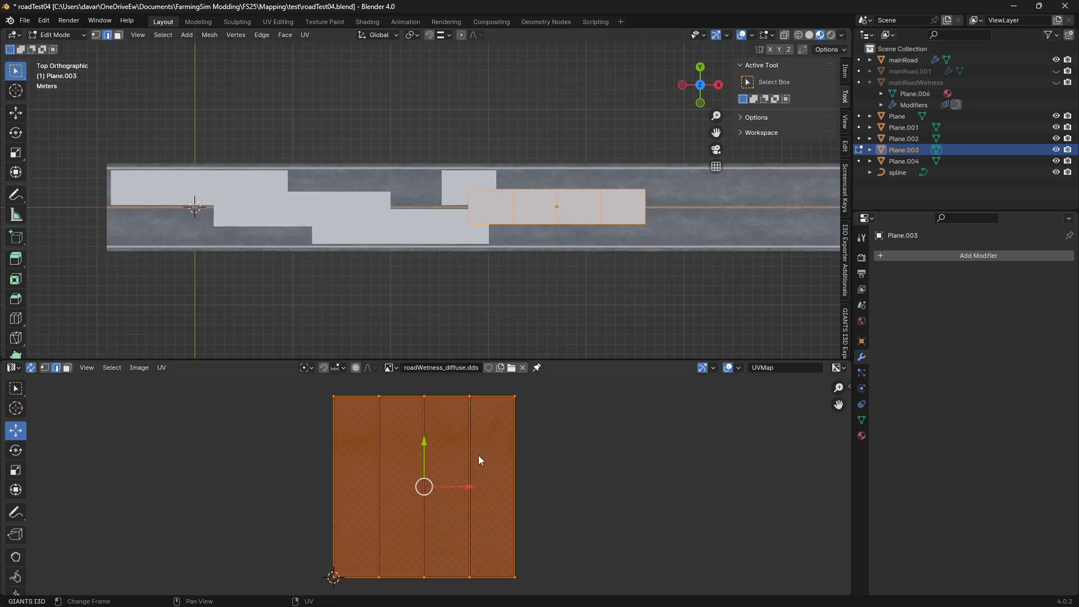
# Try unwrapping Plane.003's selected faces with Cube Projection
pyautogui.rightClick(532, 209)
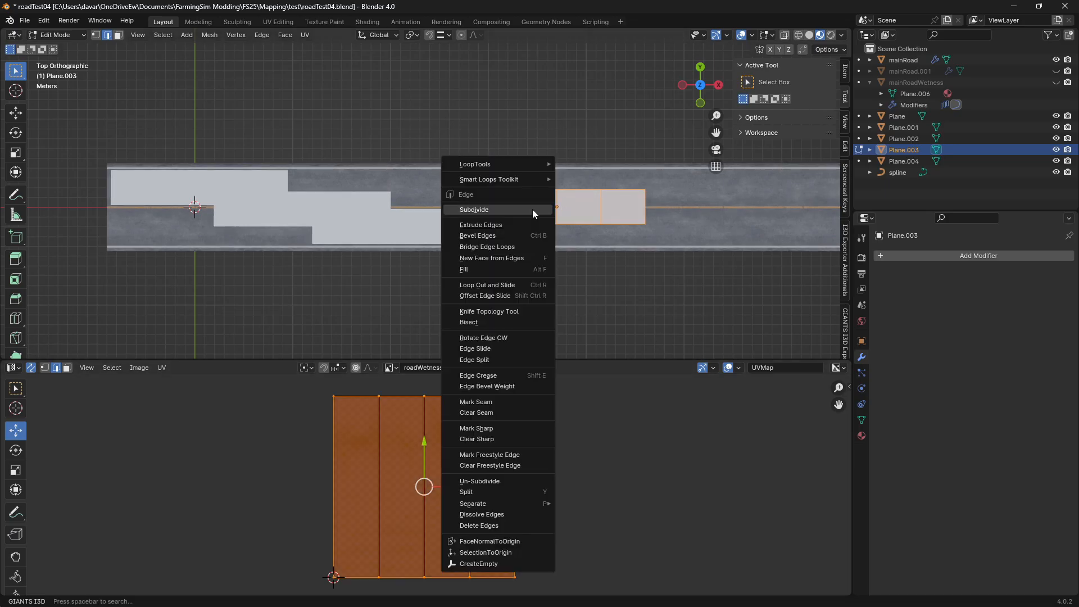
pyautogui.click(304, 35)
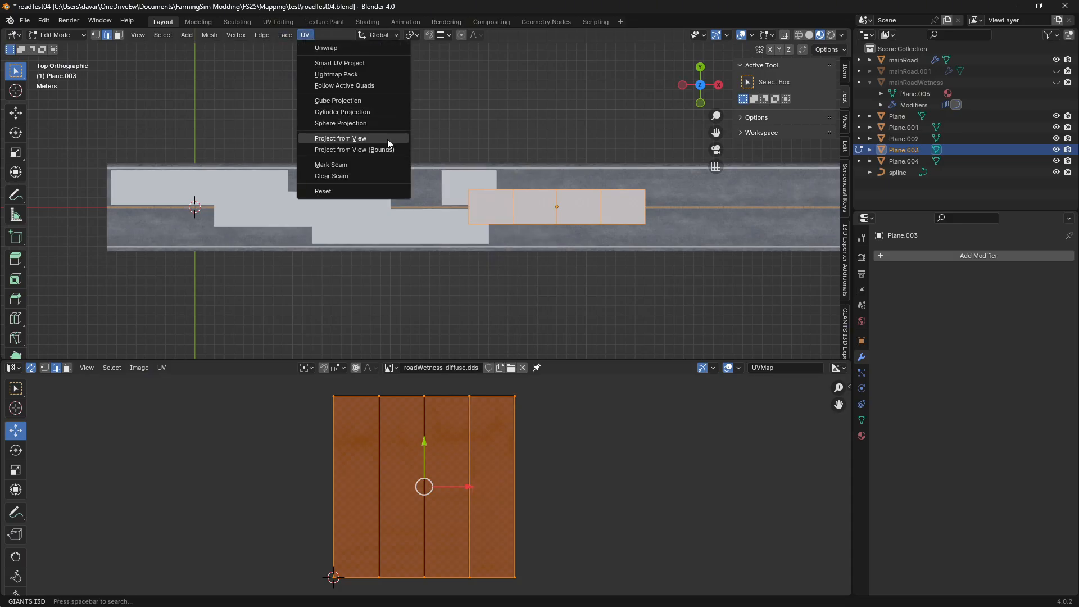
pyautogui.click(369, 101)
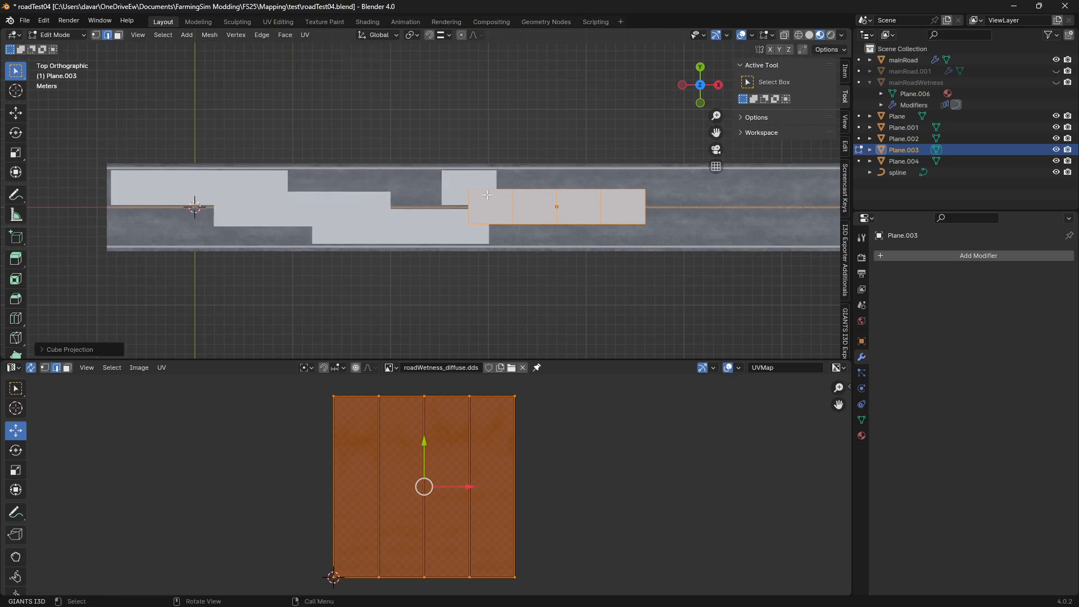
pyautogui.click(307, 36)
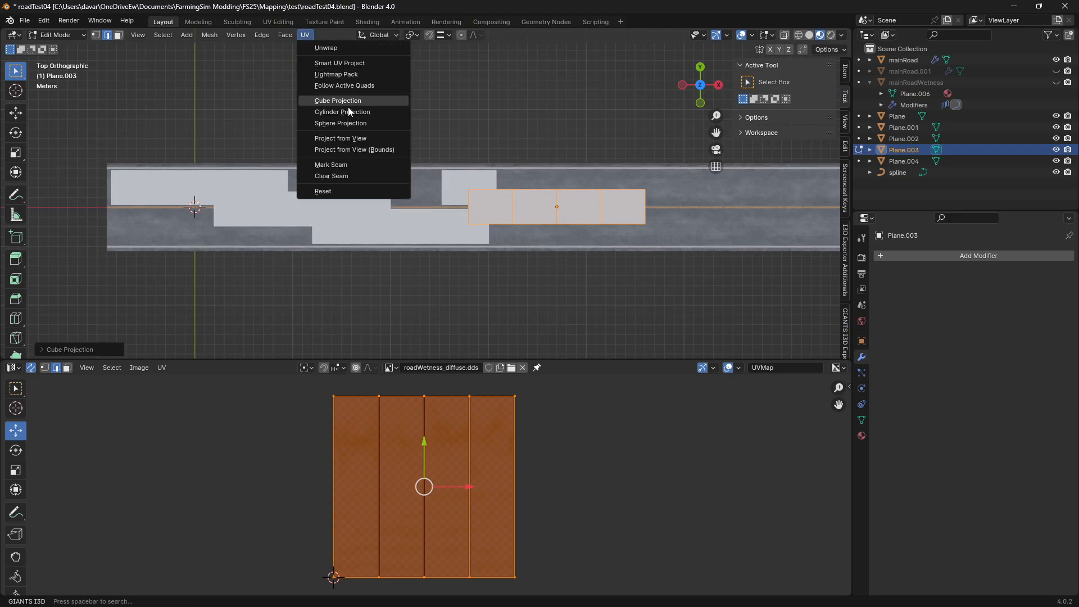
pyautogui.click(347, 100)
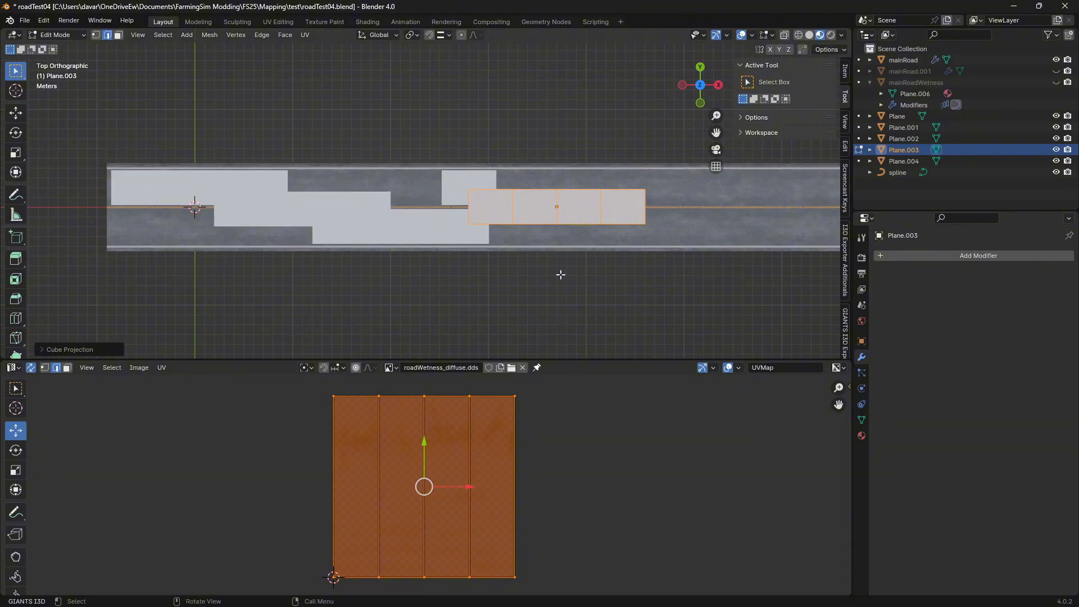
# Project Plane.003's UVs from the top view, then move and enlarge them to span the upper half of the wetness texture
pyautogui.click(300, 36)
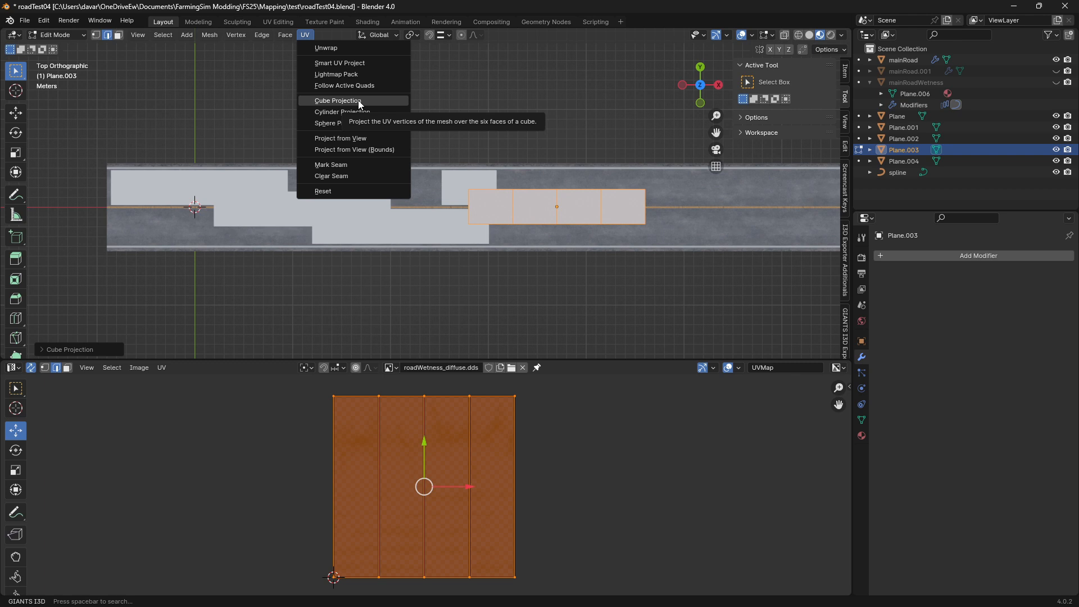
pyautogui.click(360, 138)
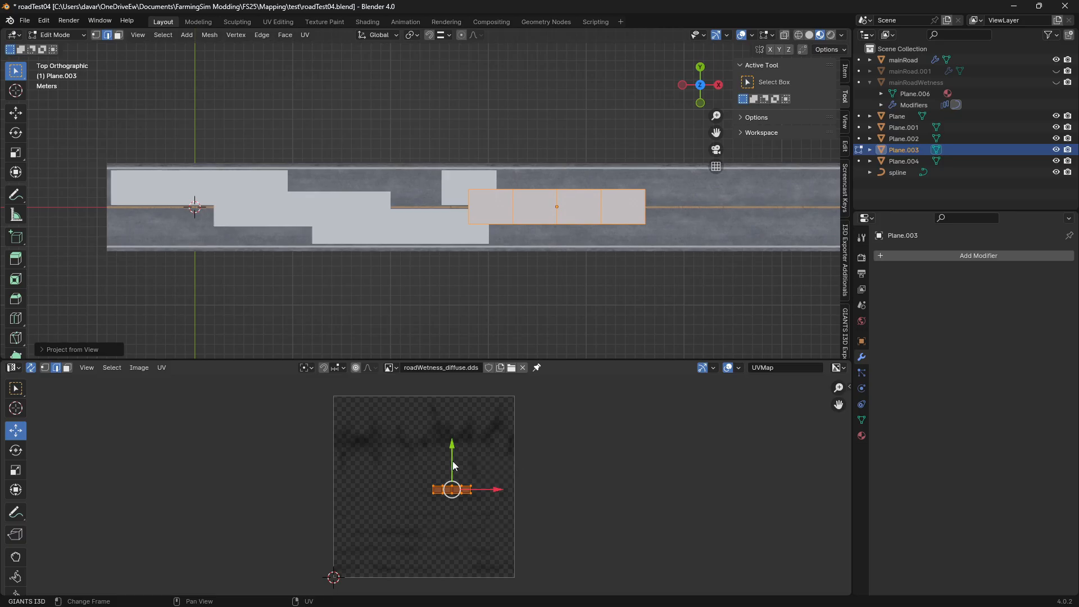
pyautogui.moveTo(455, 467); pyautogui.dragTo(477, 407)
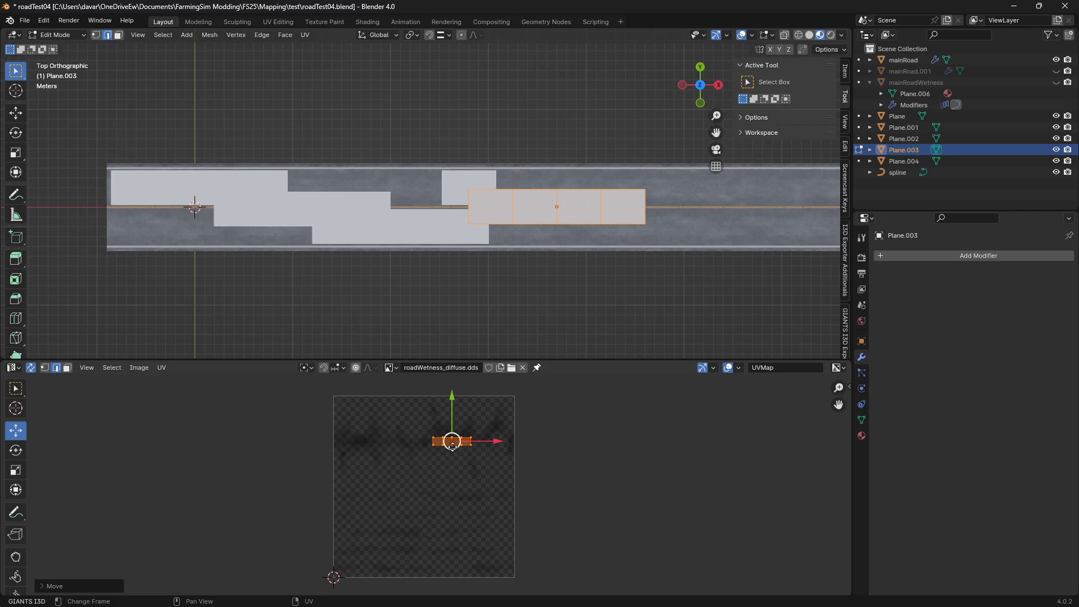
pyautogui.press('s')
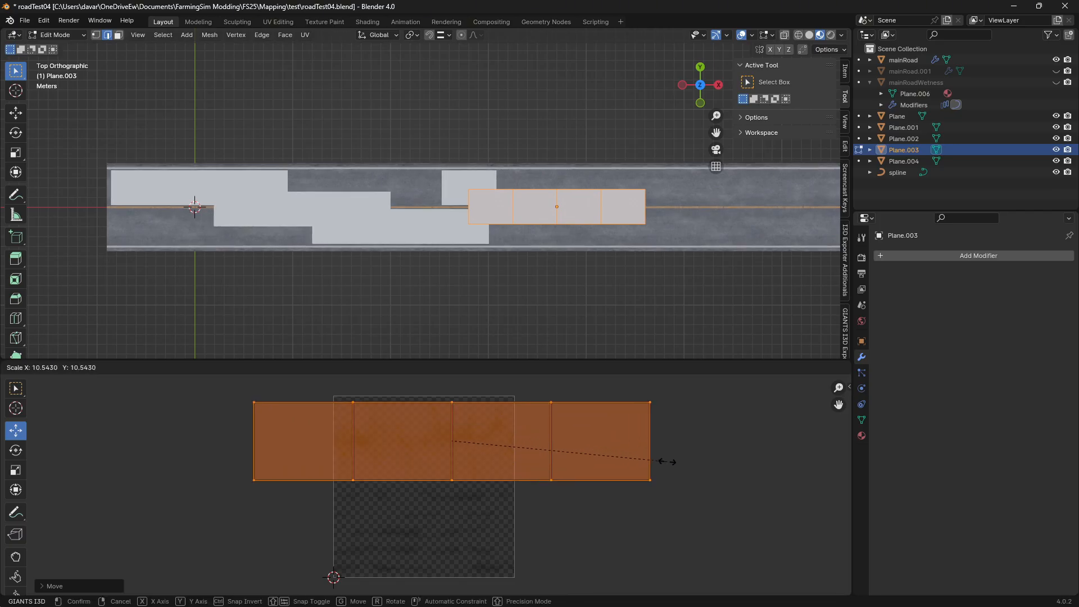
pyautogui.click(698, 458)
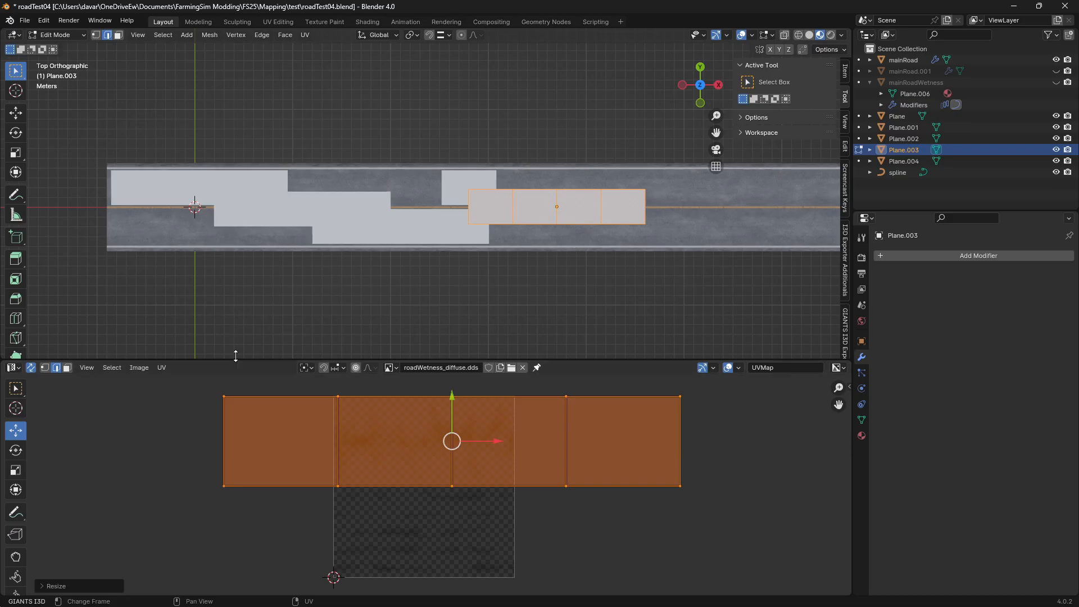
# Slide Plane.003's UVs horizontally along the texture until they extend past both of its sides, and return to Object Mode
pyautogui.moveTo(478, 442); pyautogui.dragTo(588, 442)
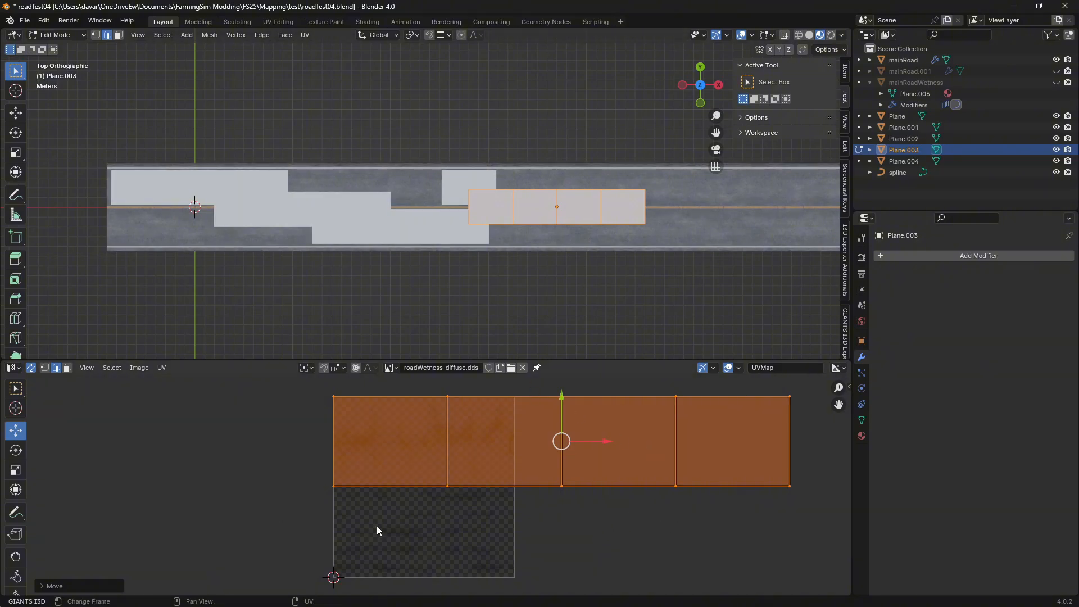
pyautogui.moveTo(589, 440); pyautogui.dragTo(461, 441)
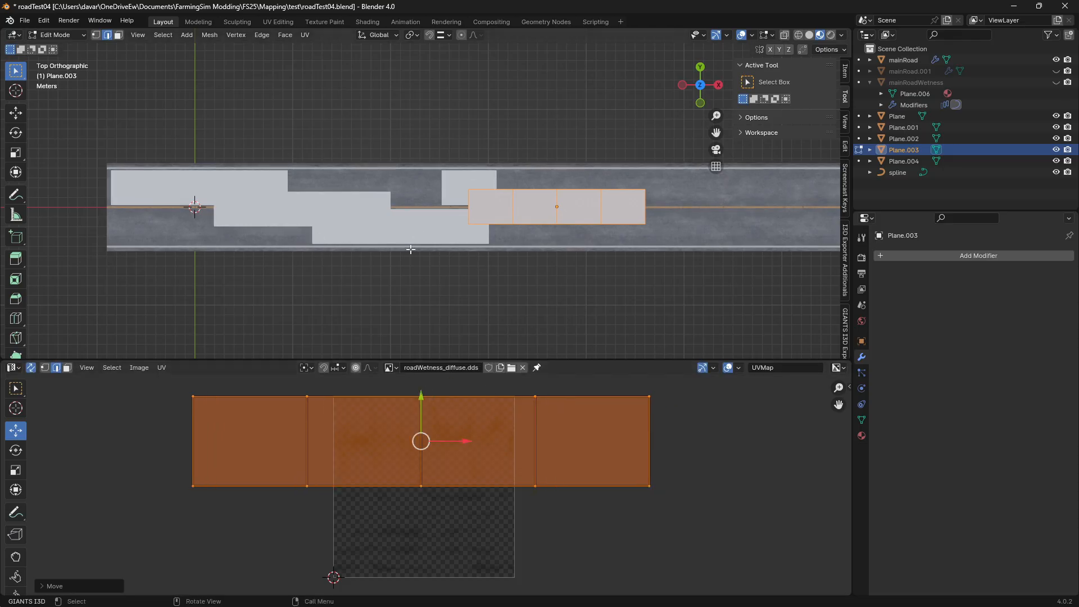
pyautogui.press('Tab')
# Put Plane.001 into Edit Mode, select all of its geometry and project its UVs from the top view
pyautogui.click(289, 210)
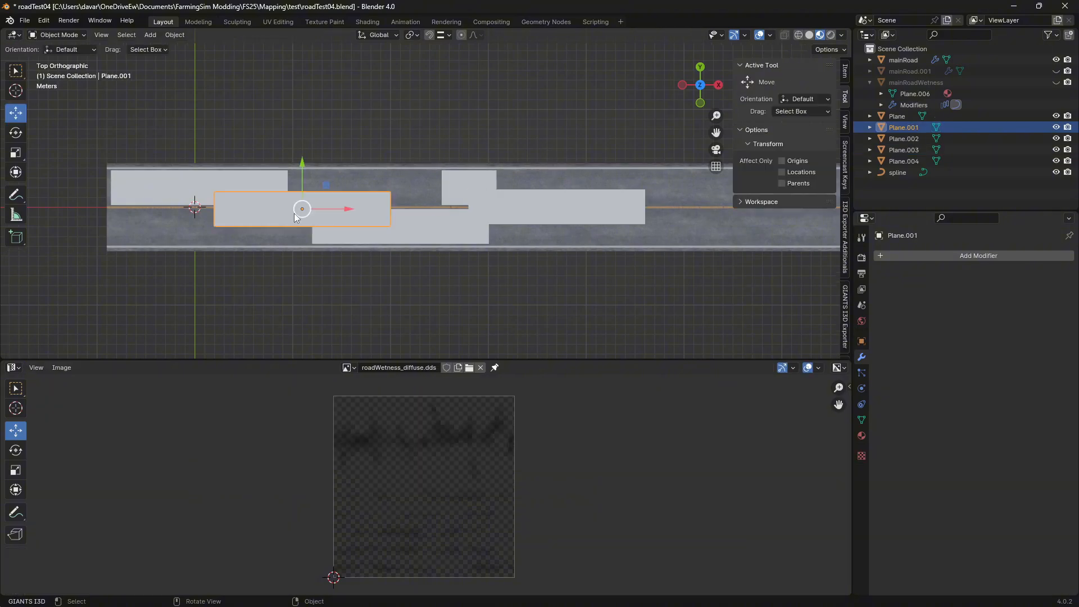
pyautogui.press('Tab')
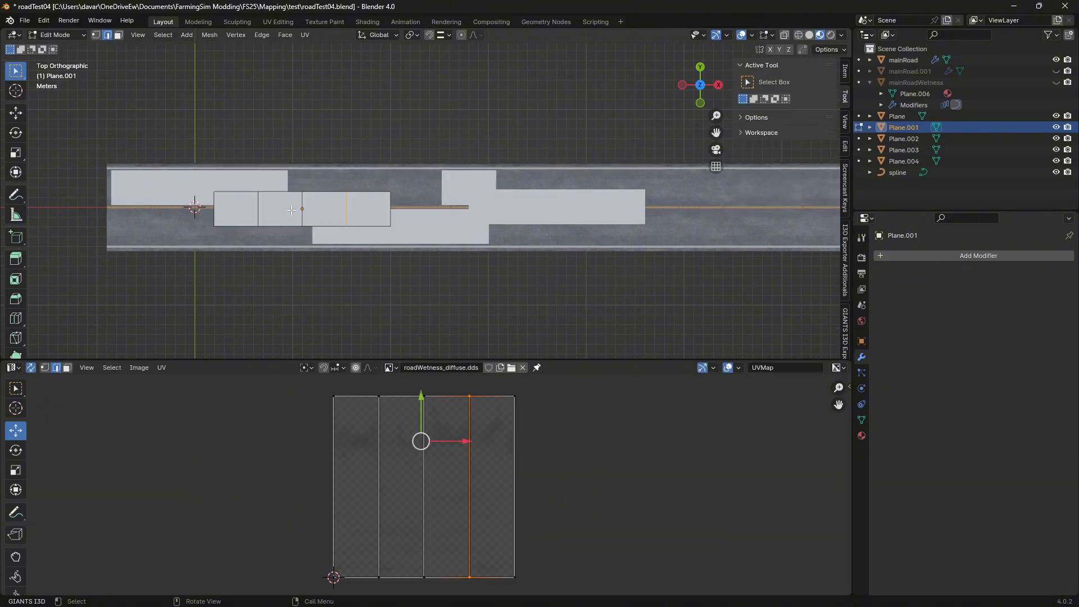
pyautogui.click(305, 36)
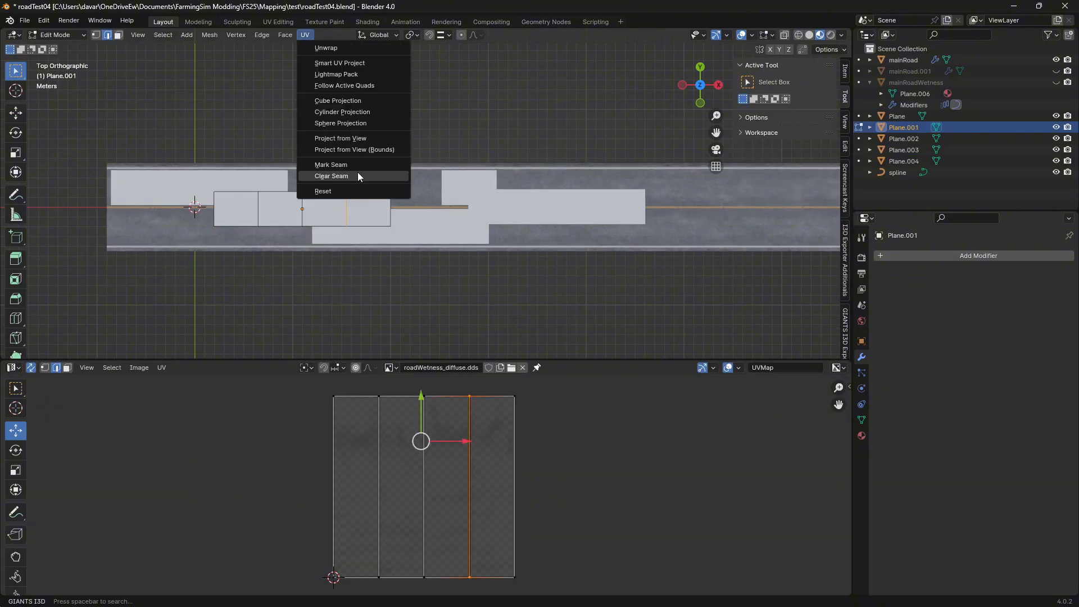
pyautogui.click(356, 140)
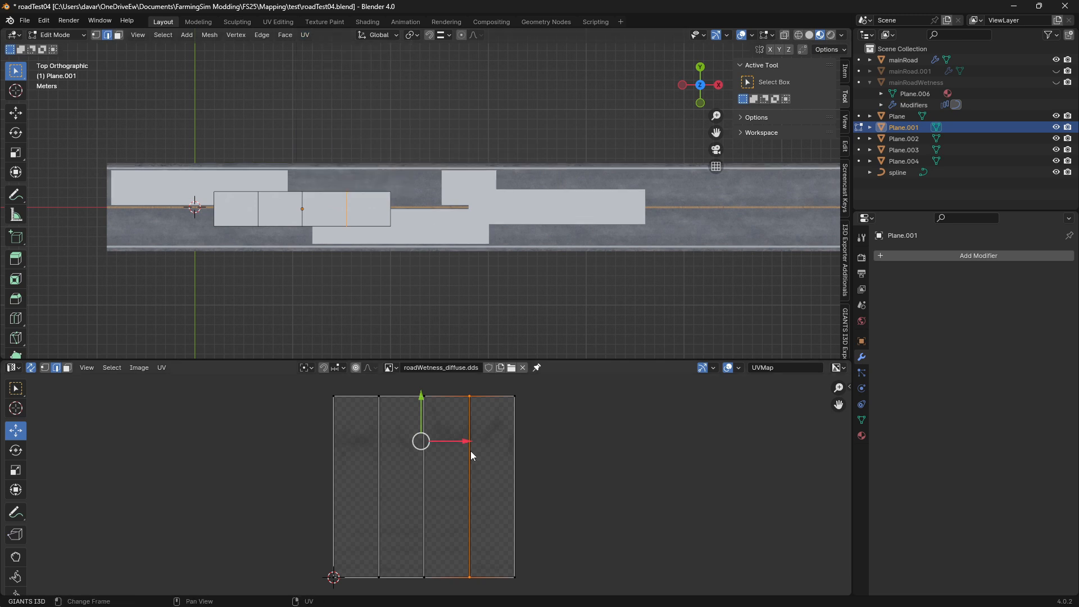
pyautogui.press('a')
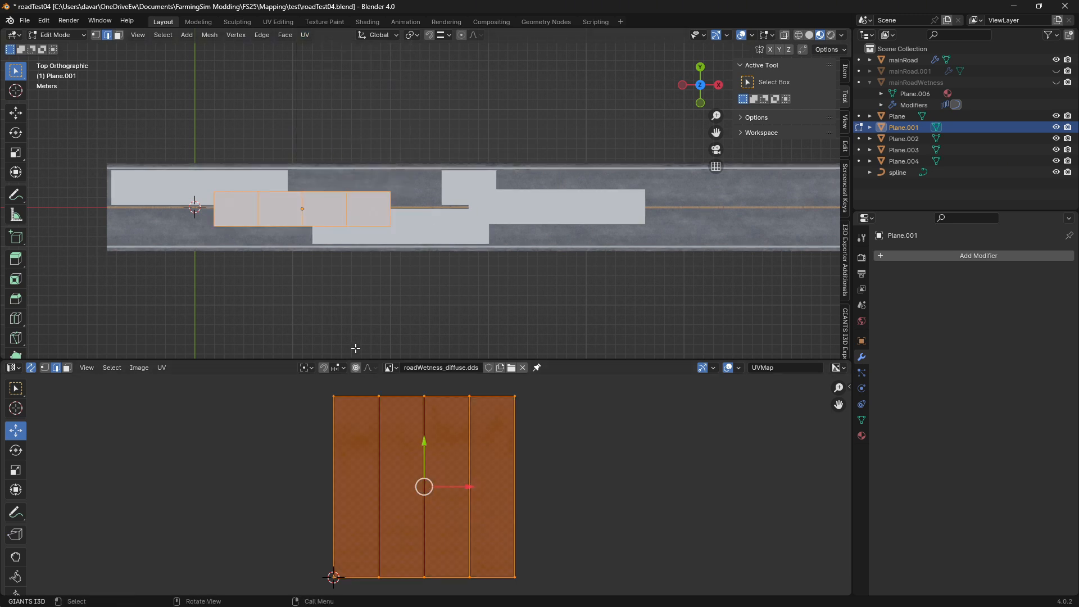
pyautogui.click(305, 34)
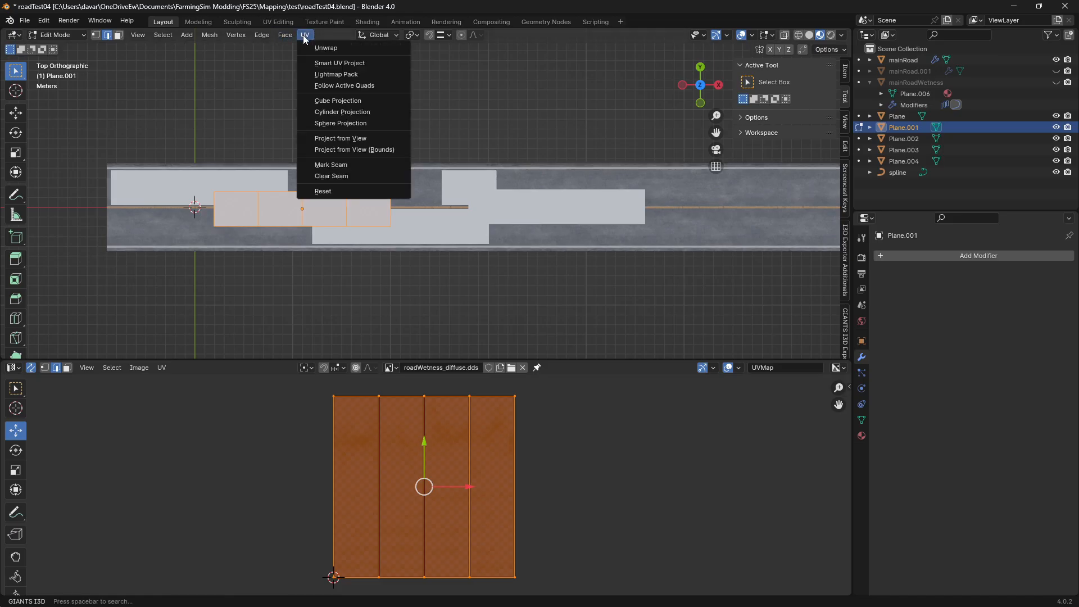
pyautogui.click(356, 137)
# Enlarge Plane.001's projected UVs and move them over the upper half of the wetness texture, extending past both of its sides
pyautogui.press('s')
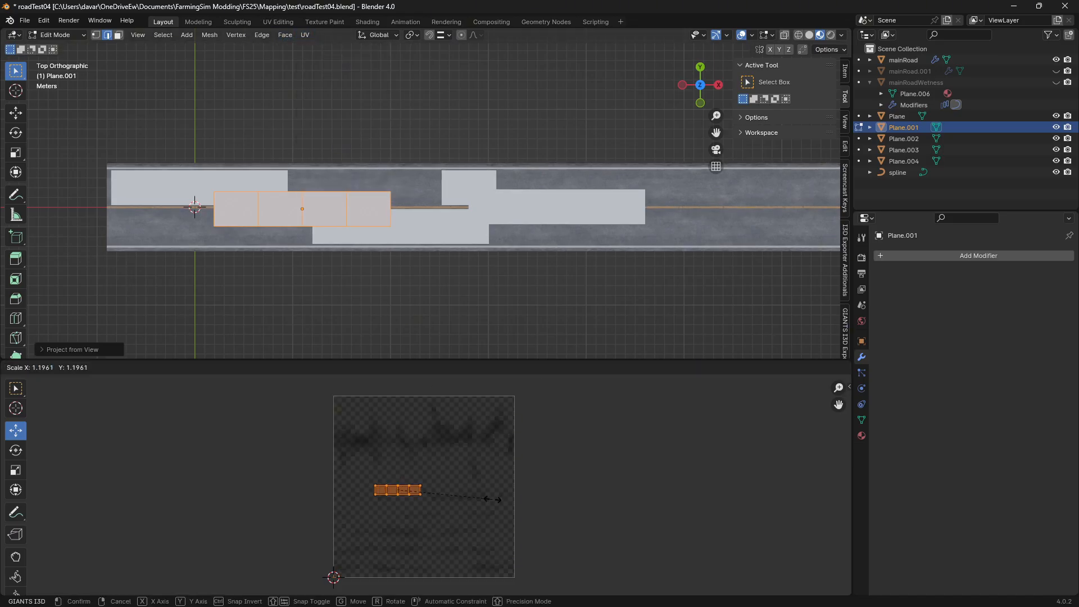
pyautogui.click(351, 455)
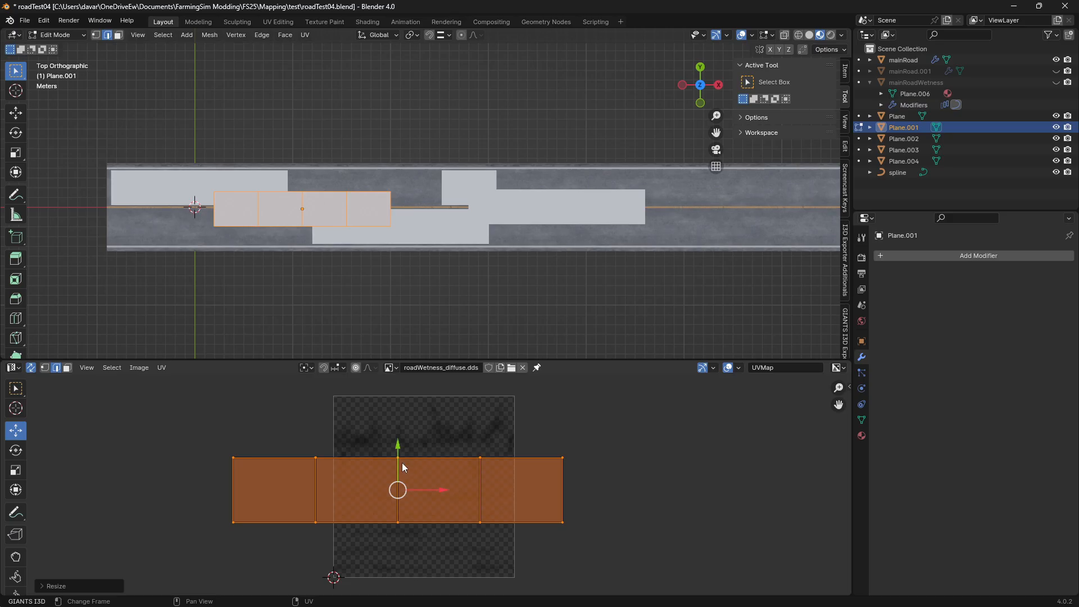
pyautogui.moveTo(401, 488); pyautogui.dragTo(450, 433)
pyautogui.press('s')
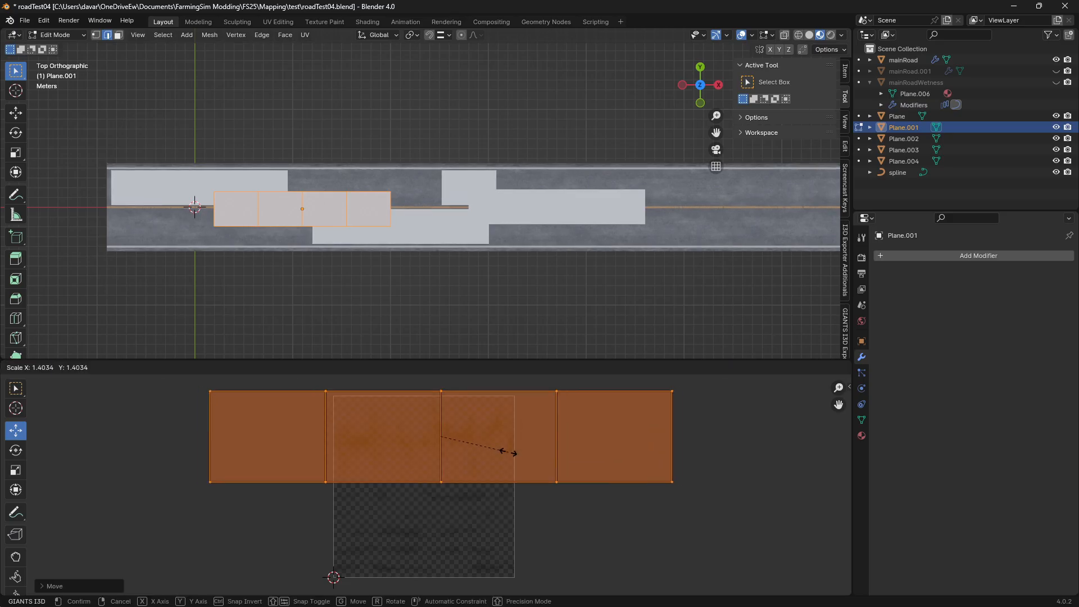
pyautogui.click(509, 448)
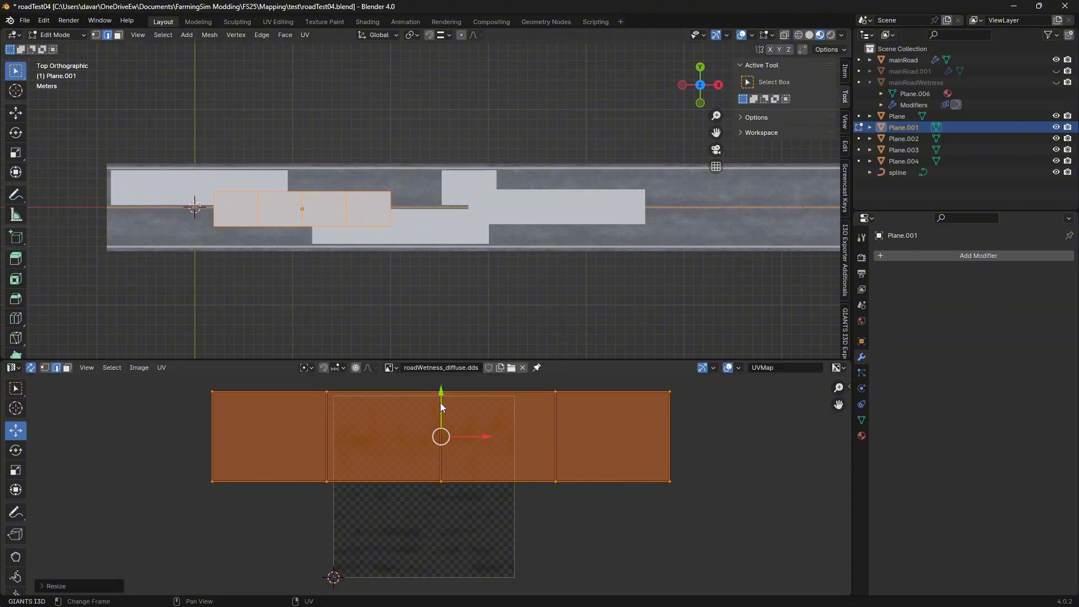
# Lower and slightly shrink Plane.001's UVs so their upper edge meets the texture's top border, and return to Object Mode
pyautogui.moveTo(439, 403); pyautogui.dragTo(443, 408)
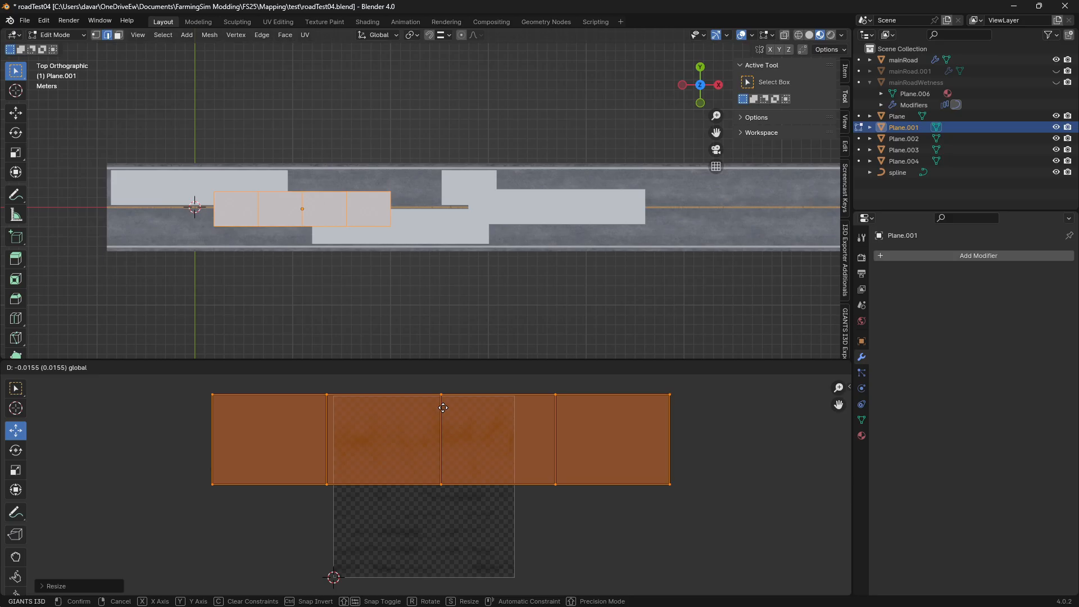
pyautogui.click(453, 413)
pyautogui.press('s')
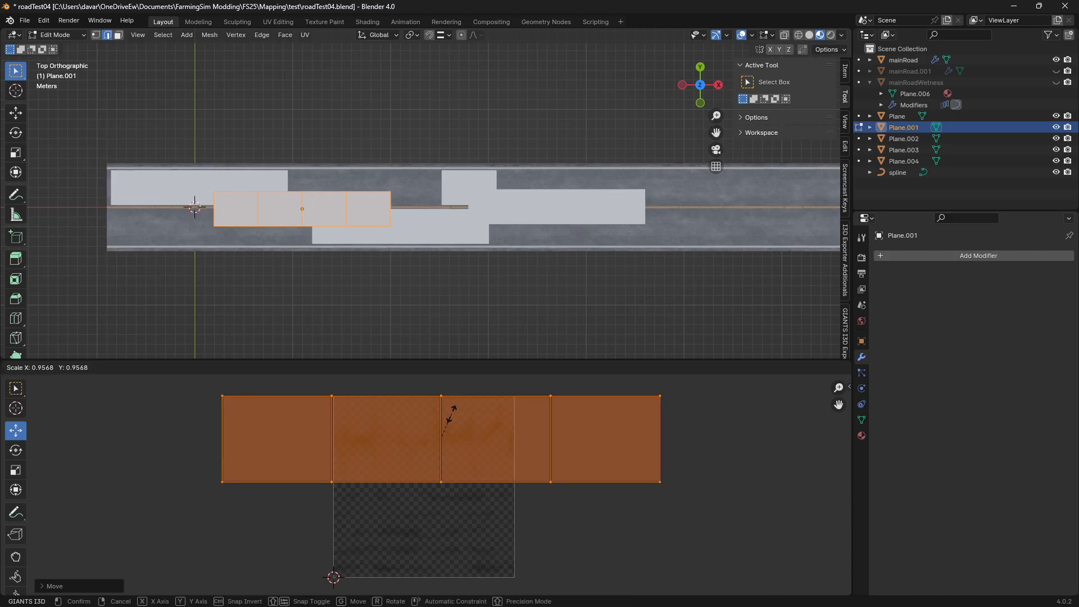
pyautogui.click(449, 417)
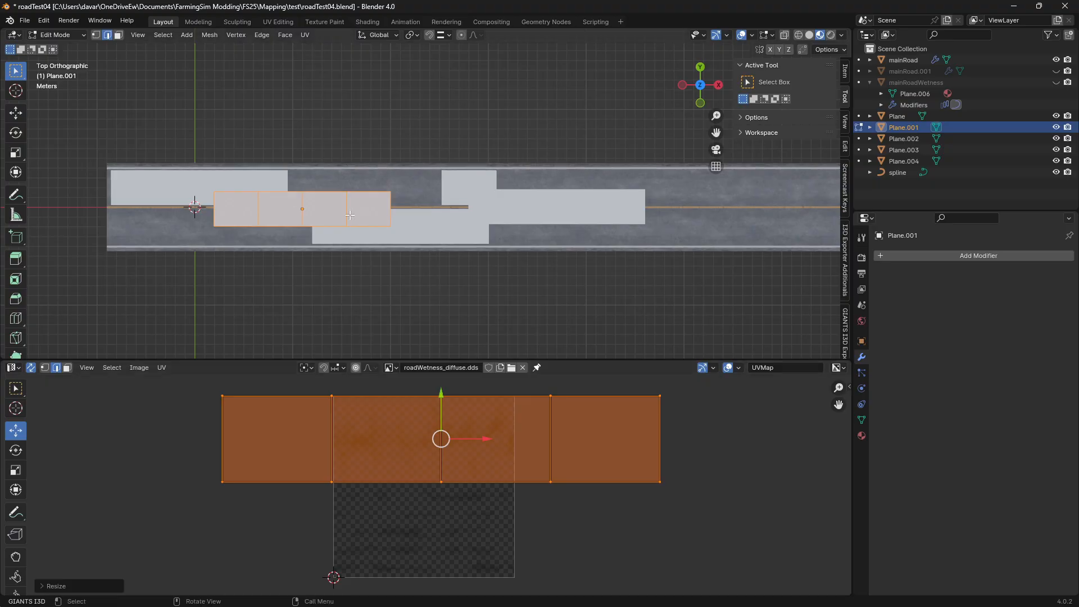
pyautogui.press('Tab')
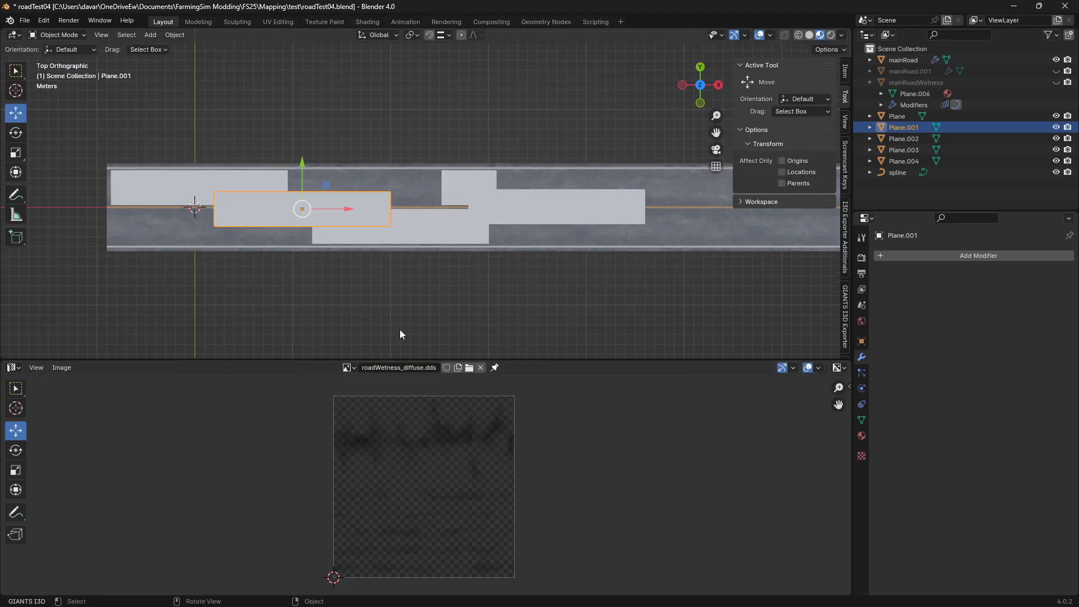
# Put Plane into Edit Mode, select all of its geometry and project its UVs from the top view
pyautogui.click(219, 182)
pyautogui.press('Tab')
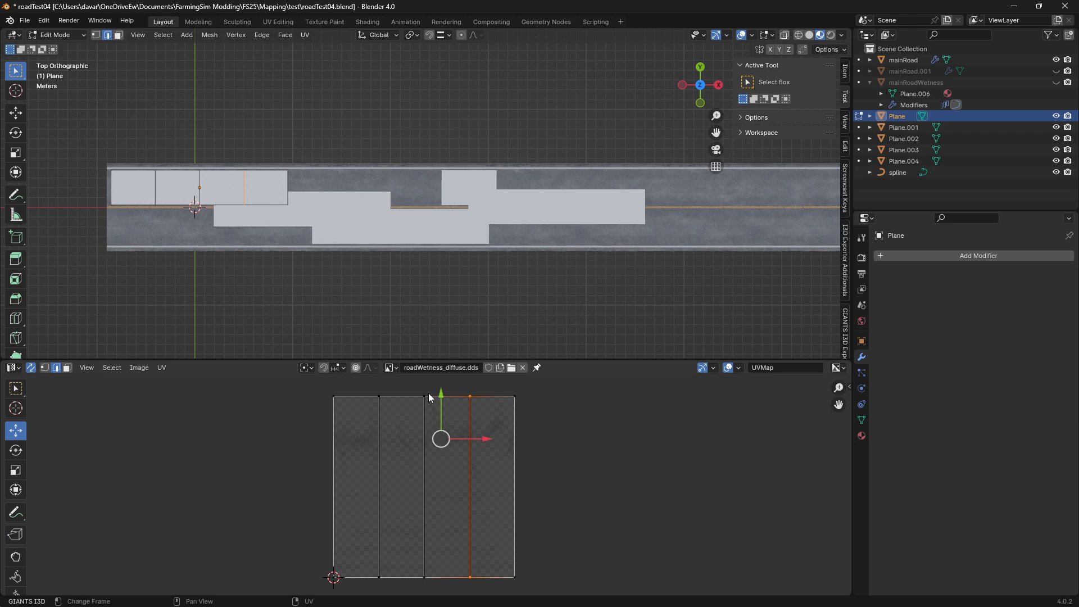
pyautogui.press('a')
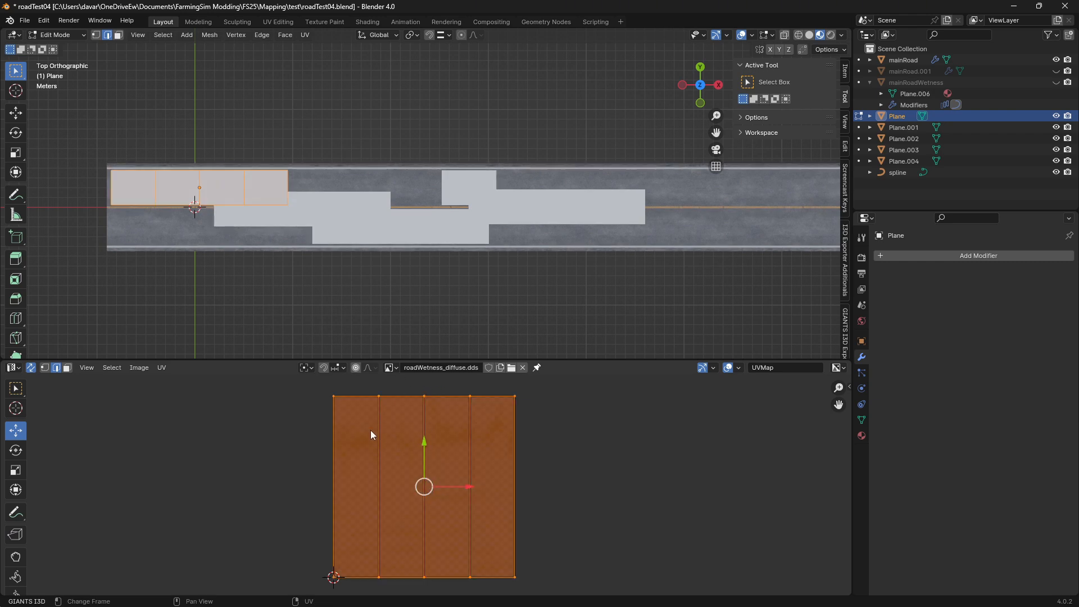
pyautogui.rightClick(260, 179)
pyautogui.click(306, 35)
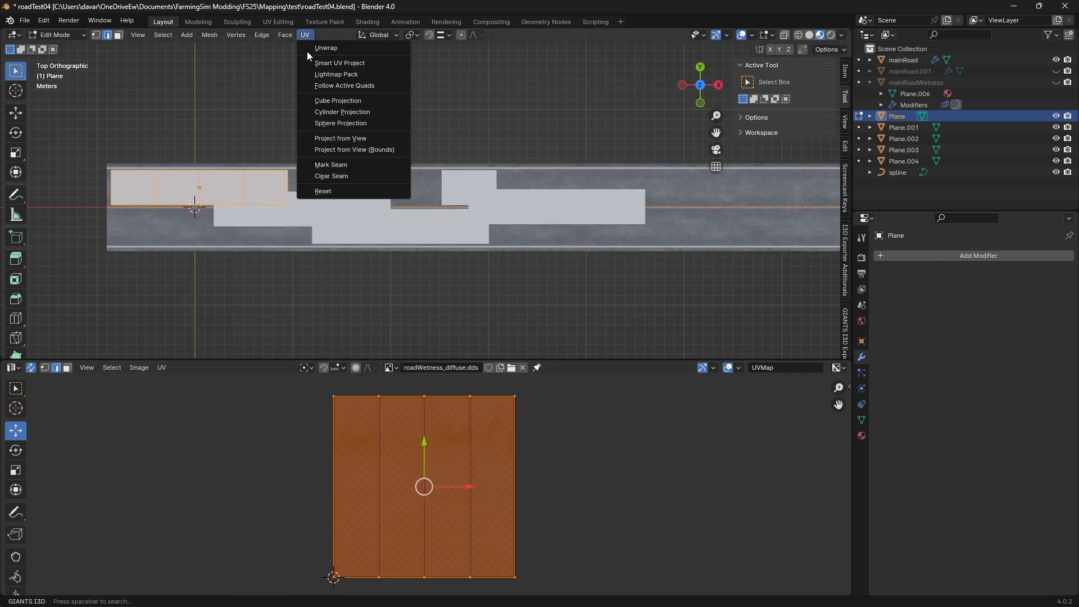
pyautogui.click(388, 138)
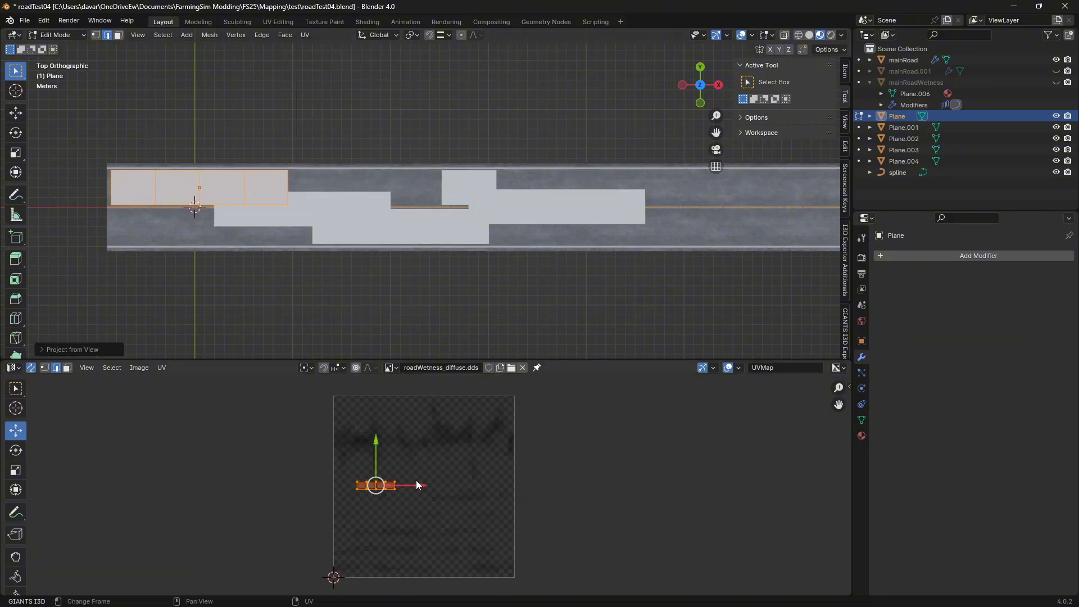
# Enlarge and move Plane's UVs to span the lower half of the wetness texture, and return to Object Mode
pyautogui.press('s')
pyautogui.click(758, 488)
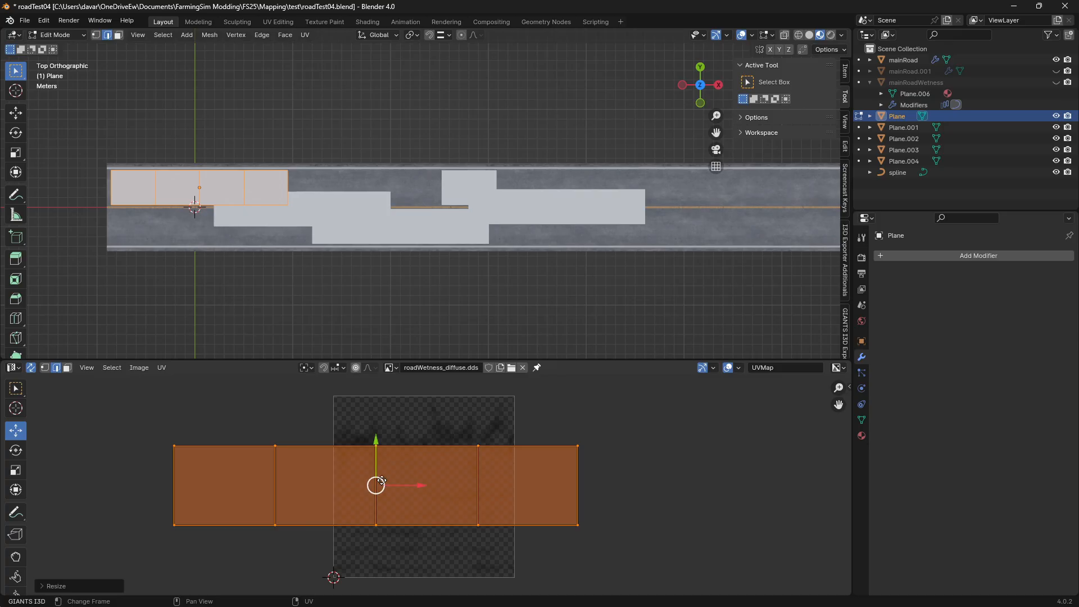
pyautogui.moveTo(382, 480); pyautogui.dragTo(433, 530)
pyautogui.press('s')
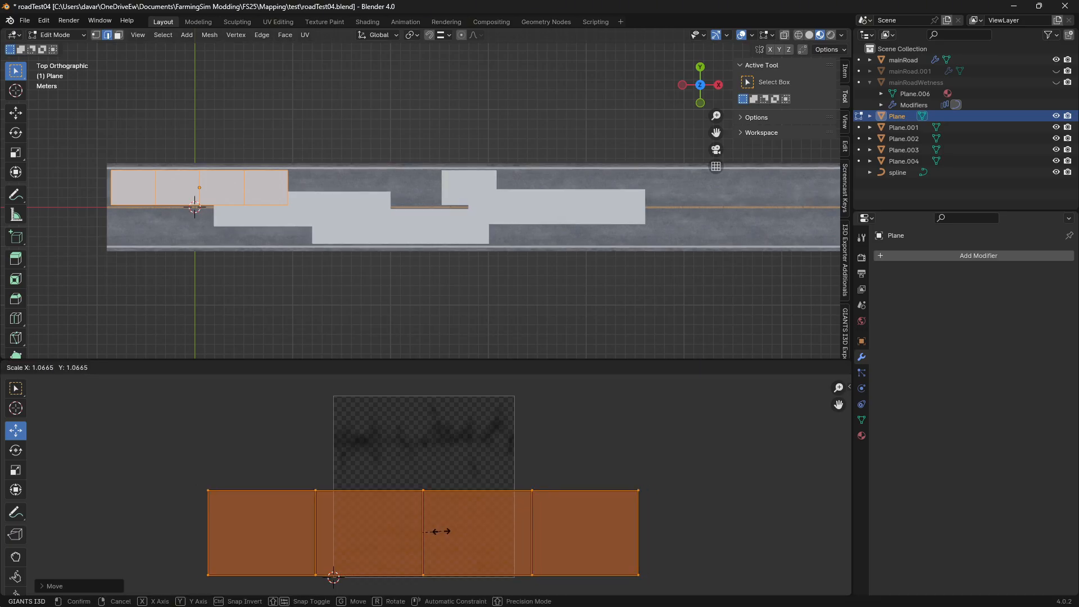
pyautogui.click(443, 533)
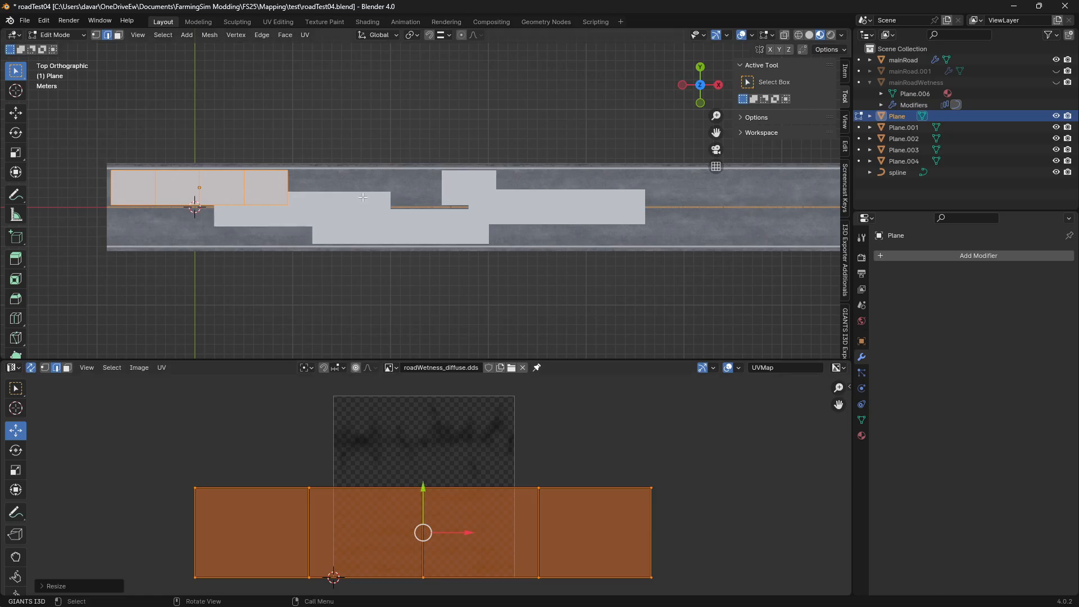
pyautogui.press('Tab')
# Put the short Plane.004 into Edit Mode and project its UVs from the top view
pyautogui.click(460, 183)
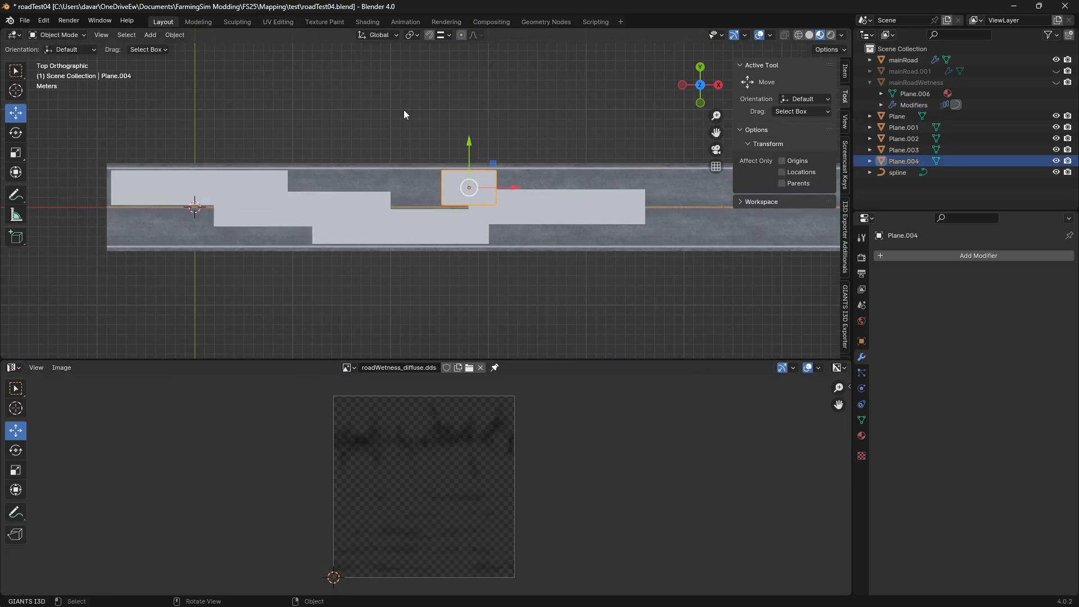
pyautogui.press('Tab')
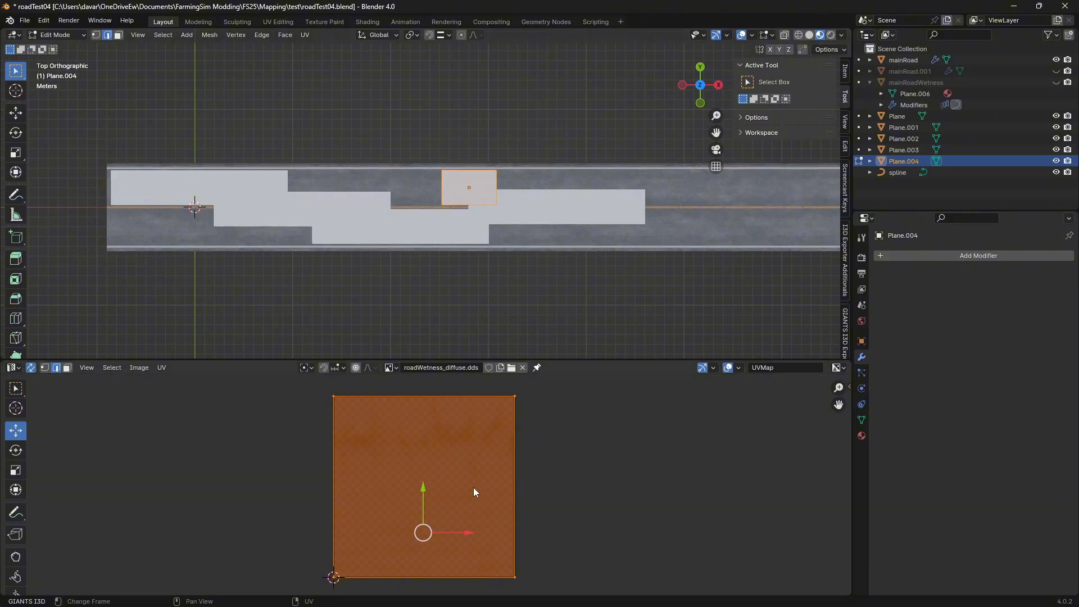
pyautogui.click(303, 37)
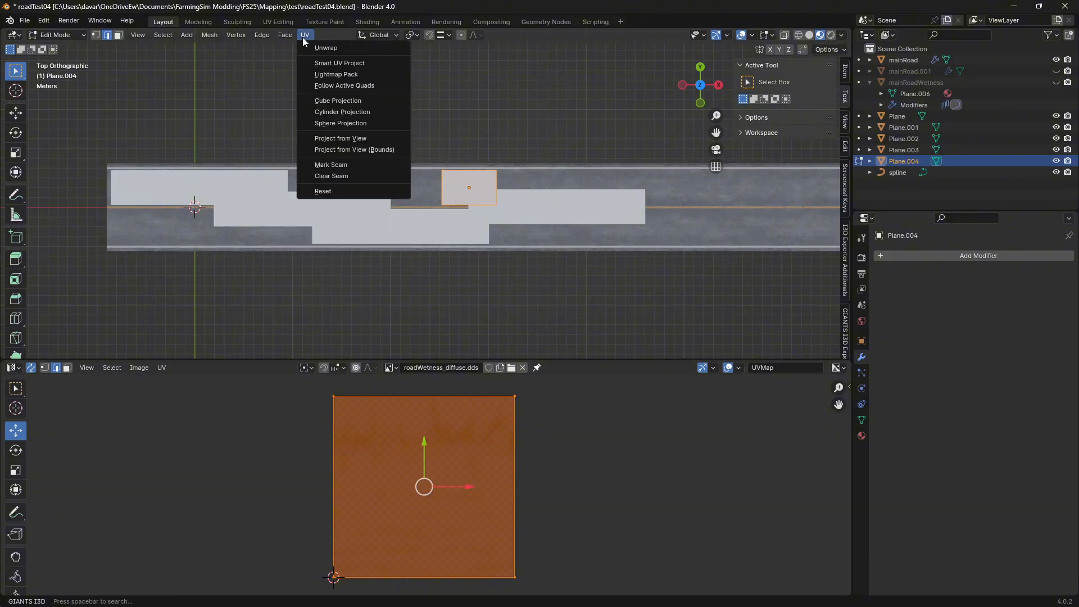
pyautogui.click(328, 138)
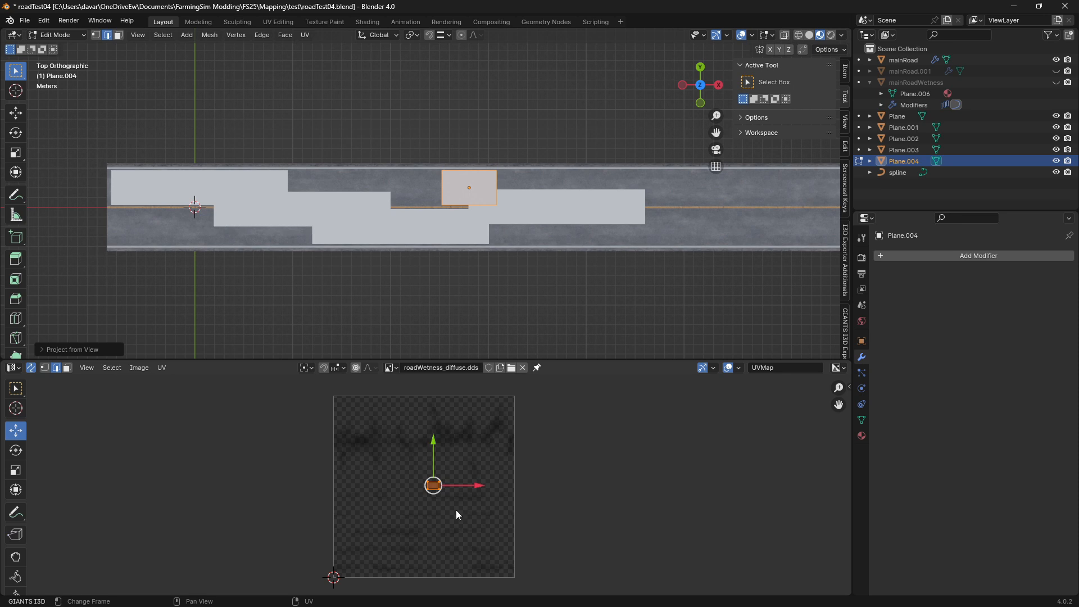
# Enlarge and move Plane.004's UVs to fit the height of the wetness texture's lower half, within its sides, and return to Object Mode
pyautogui.press('s')
pyautogui.click(781, 524)
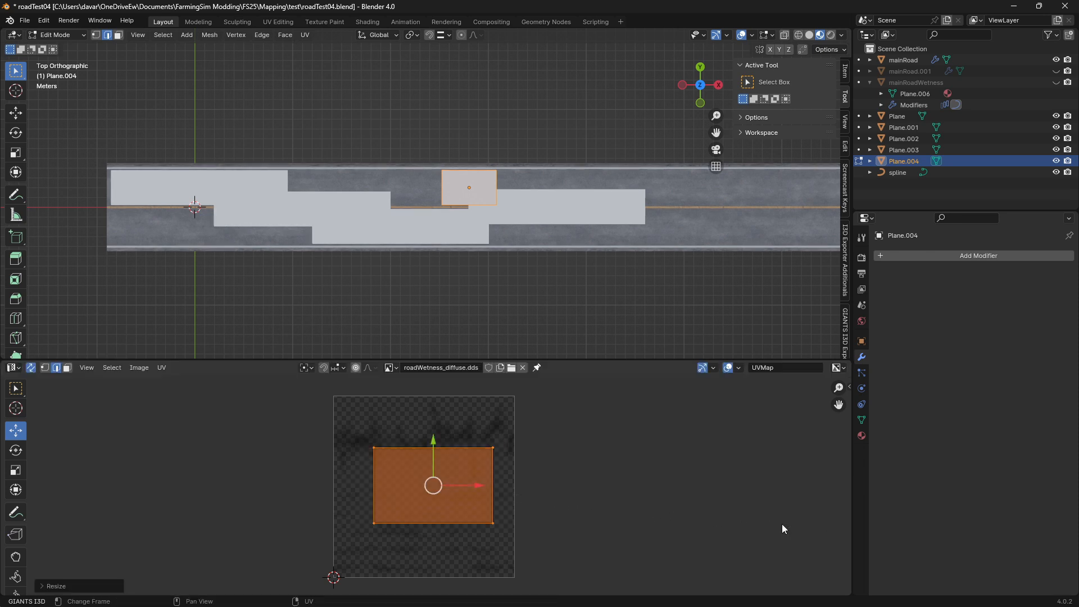
pyautogui.moveTo(426, 489); pyautogui.dragTo(431, 524)
pyautogui.press('s')
pyautogui.click(439, 552)
pyautogui.press('s')
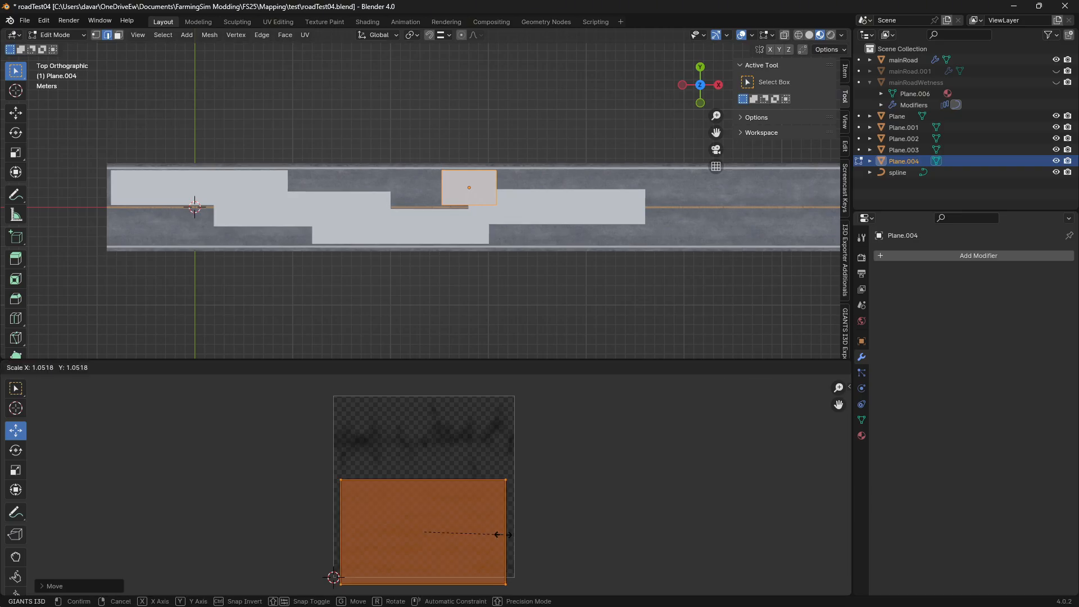
pyautogui.click(494, 534)
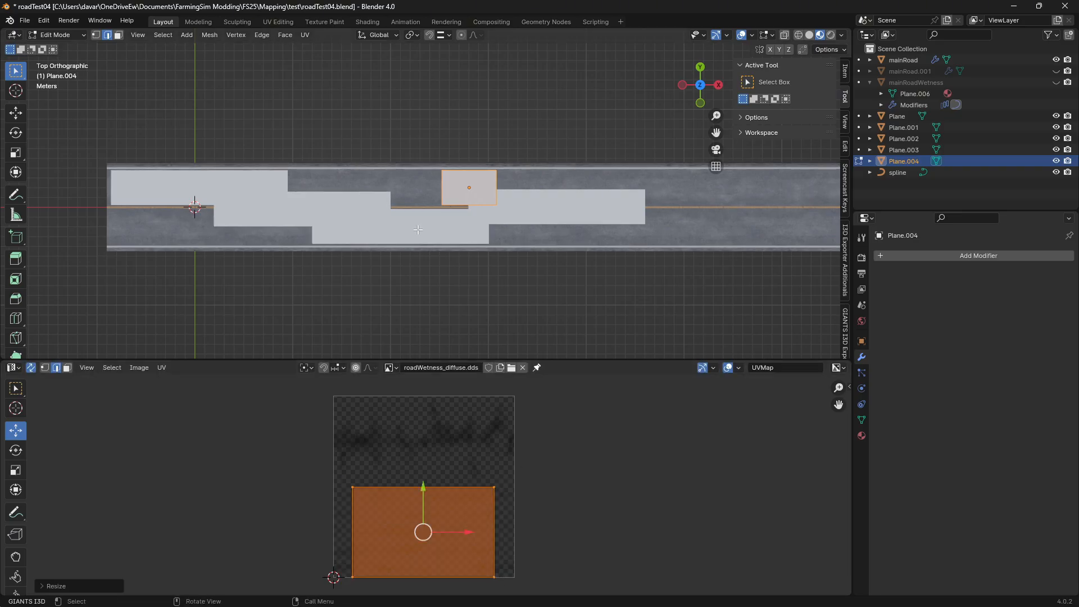
pyautogui.press('Tab')
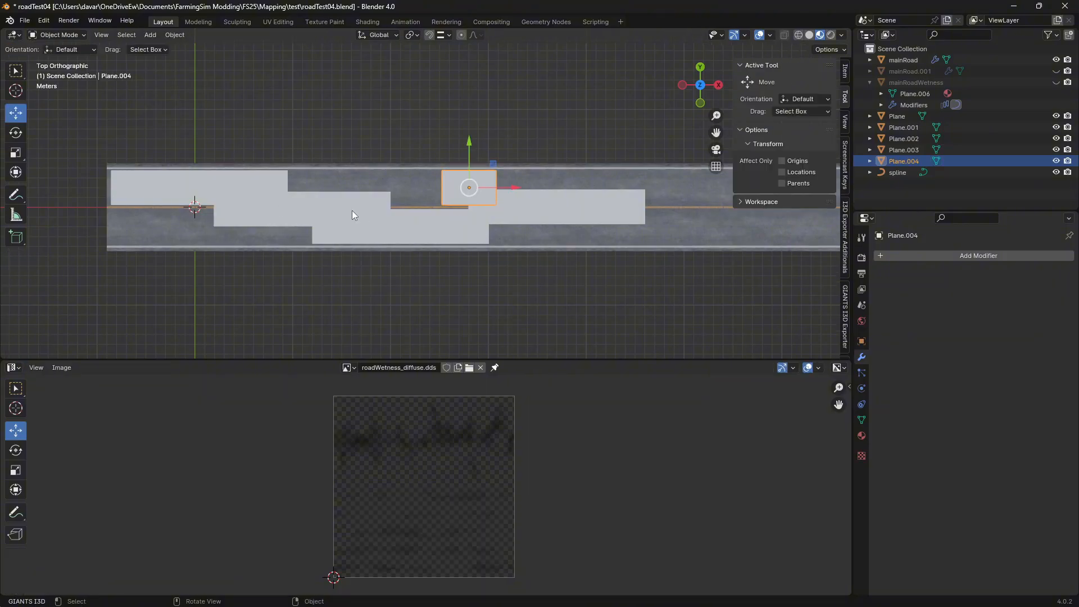
# Put Plane.002 into Edit Mode and project its UVs from the top view
pyautogui.click(367, 235)
pyautogui.press('Tab')
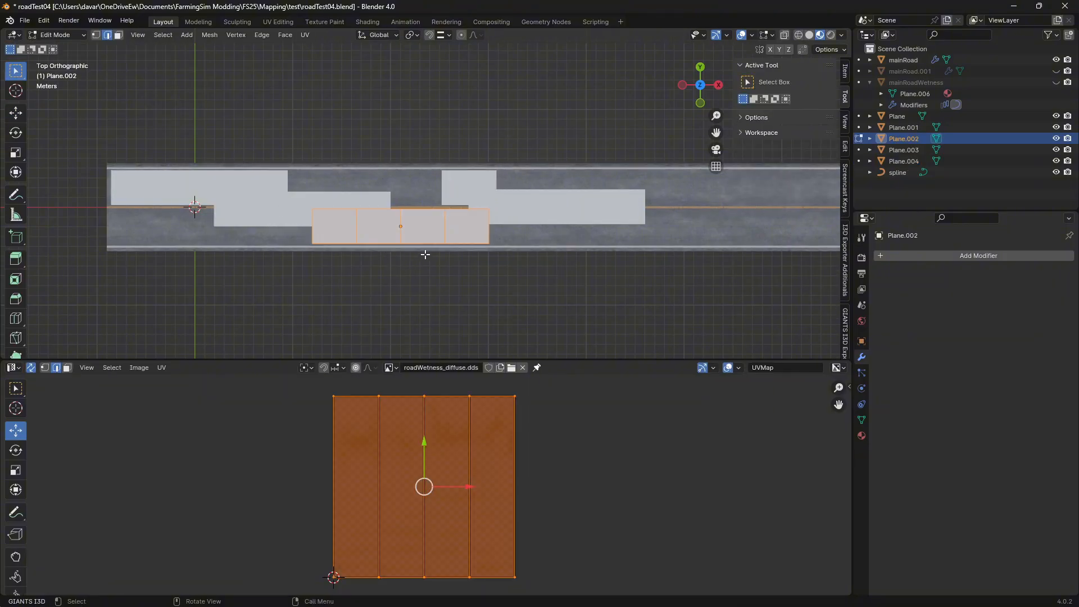
pyautogui.click(314, 36)
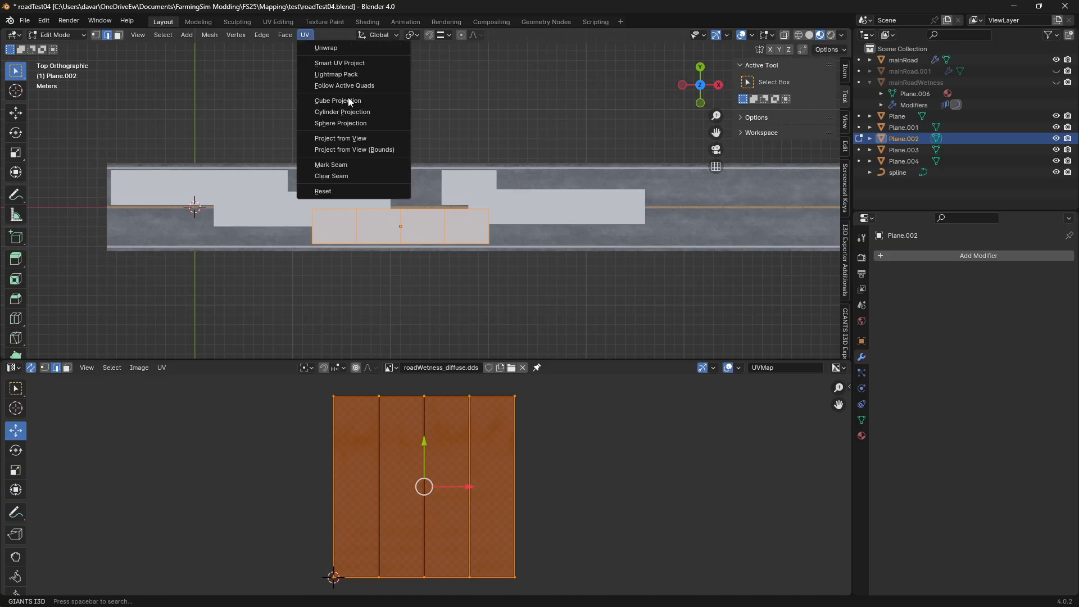
pyautogui.click(347, 138)
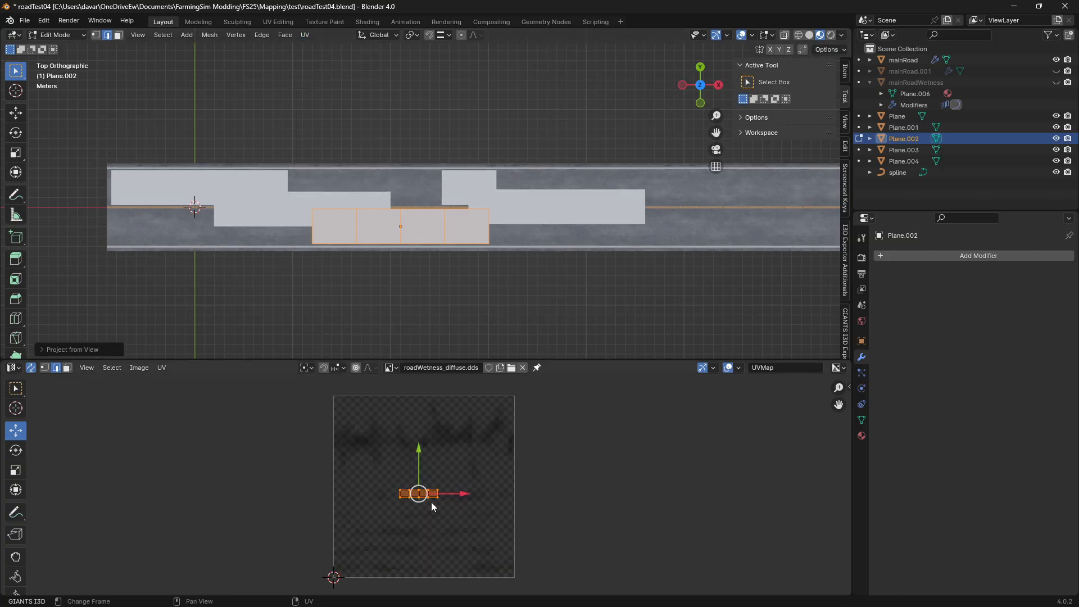
# Enlarge Plane.002's UVs and move them over the lower half of the wetness texture, extending past both of its sides
pyautogui.press('s')
pyautogui.click(390, 467)
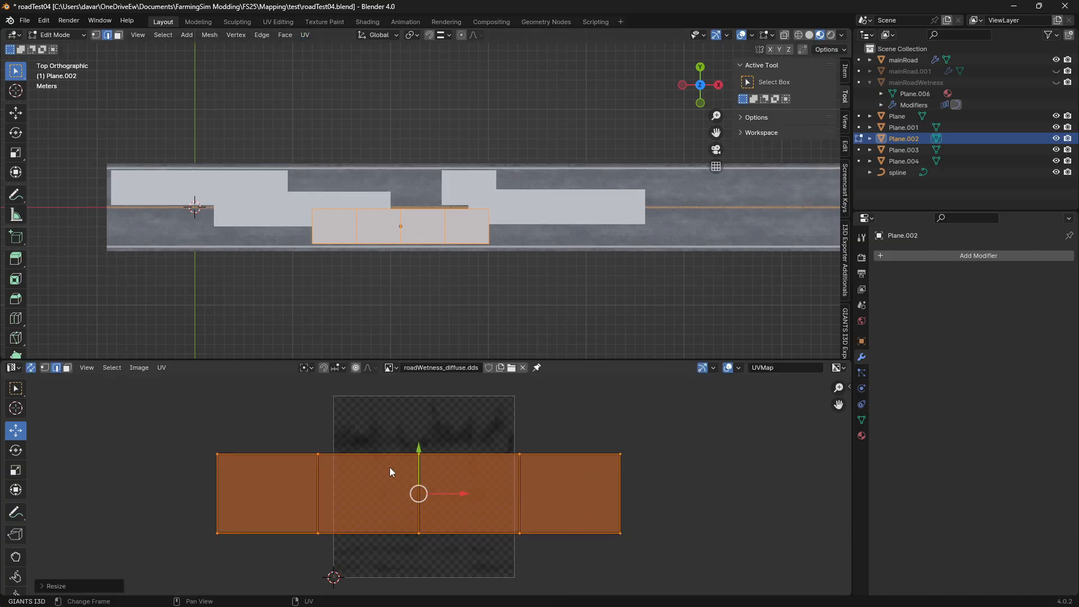
pyautogui.press('g')
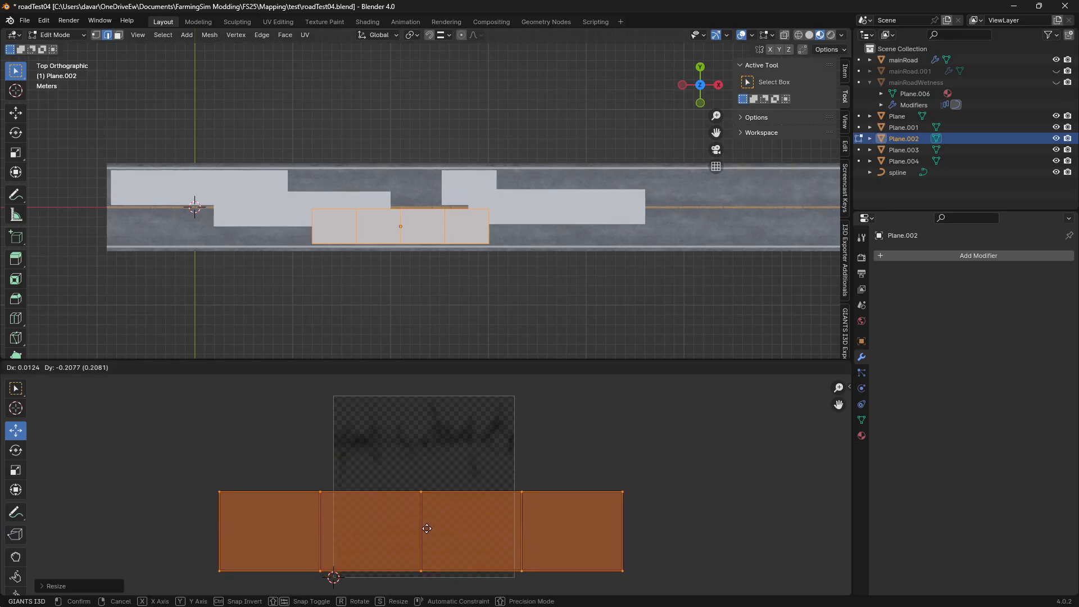
pyautogui.click(424, 530)
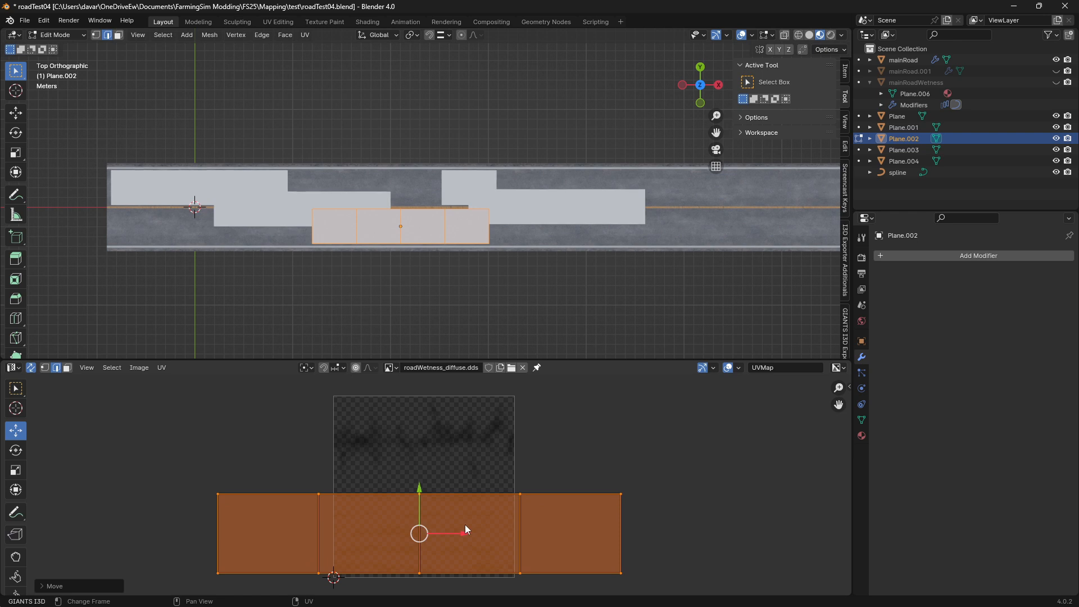
pyautogui.press('s')
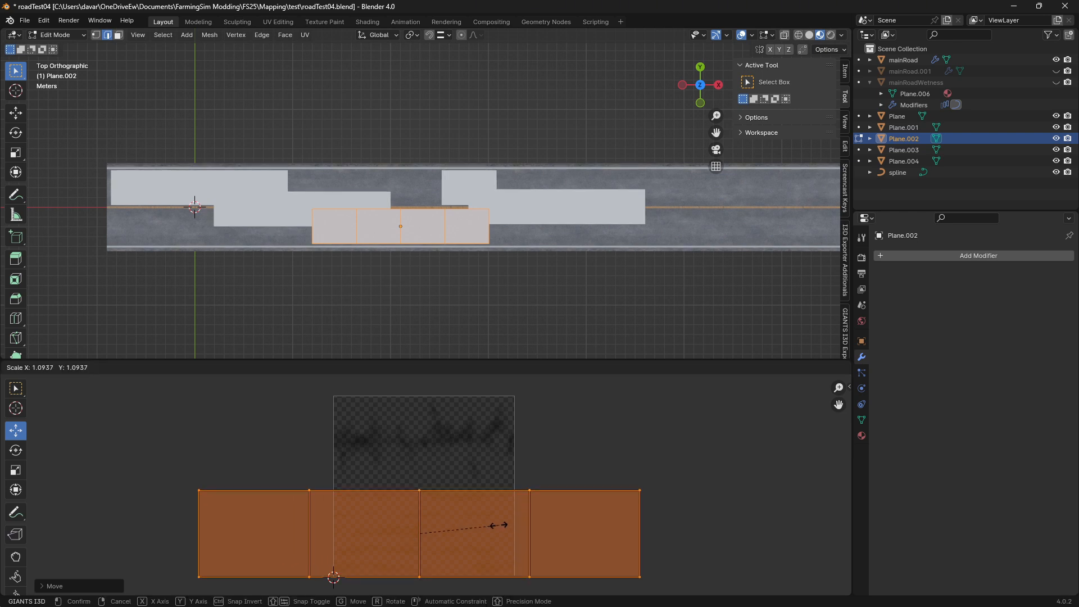
pyautogui.click(498, 525)
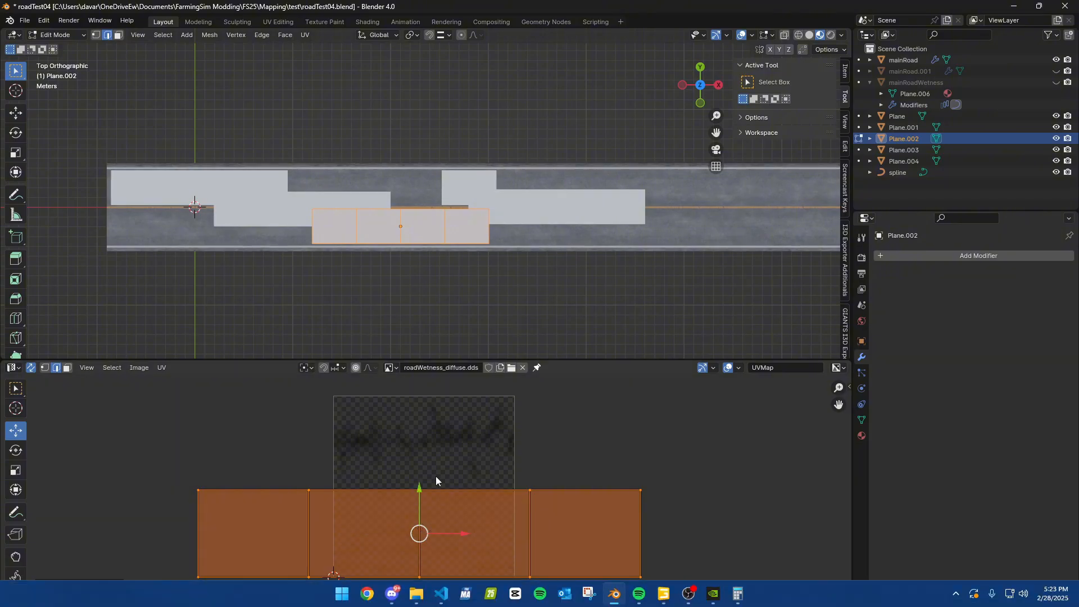
# Shift Plane.002's UVs slightly to the right along the texture's lower half and return to Object Mode
pyautogui.moveTo(426, 531); pyautogui.dragTo(434, 525)
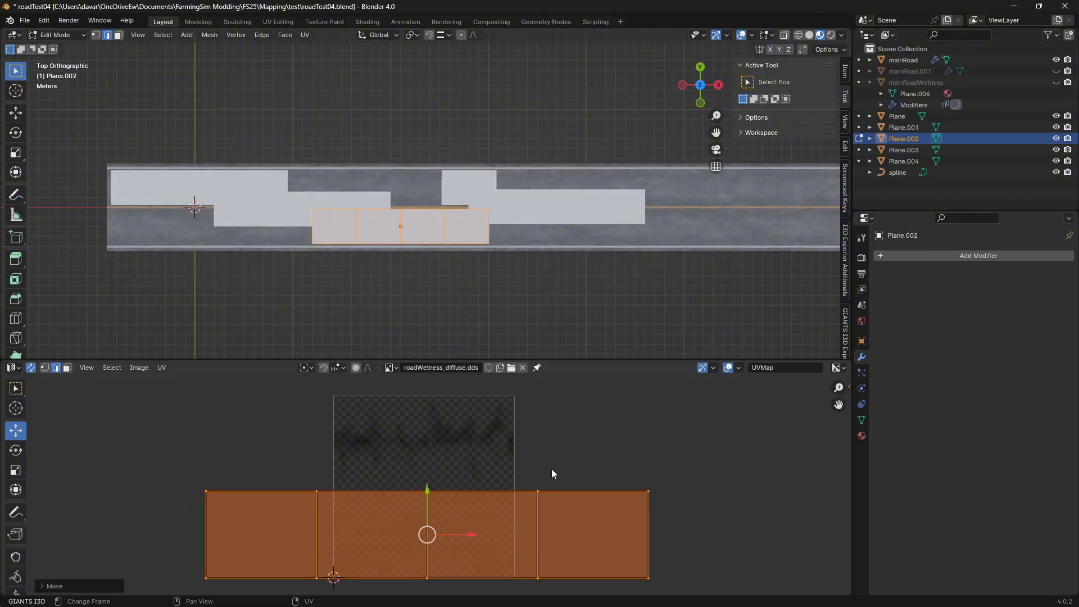
pyautogui.click(588, 445)
pyautogui.press('Tab')
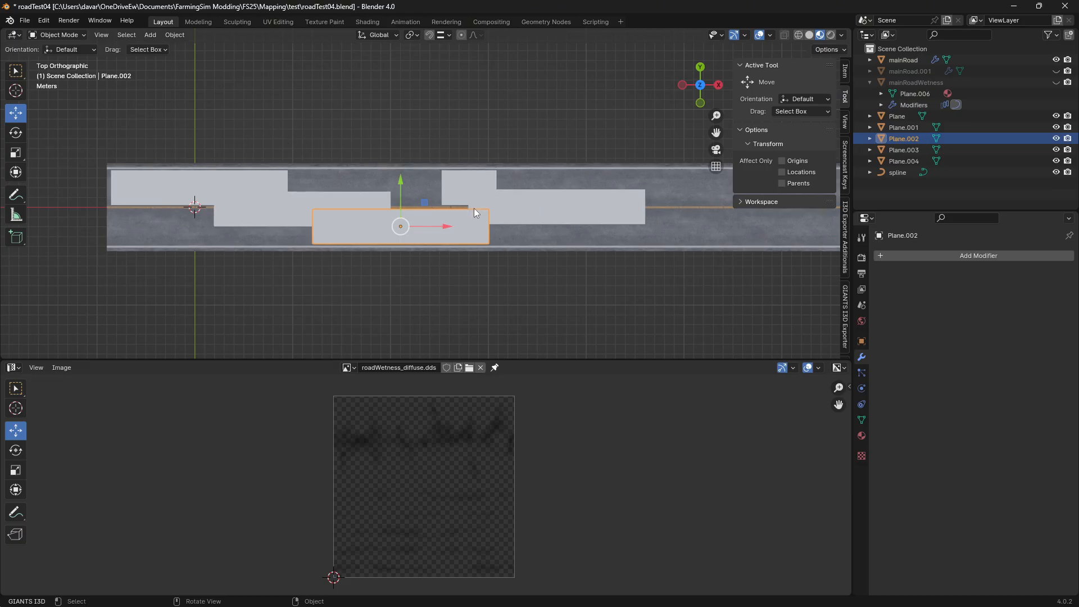
# Select Plane through Plane.004 with Plane as the active object and join them into a single mesh
pyautogui.click(913, 161)
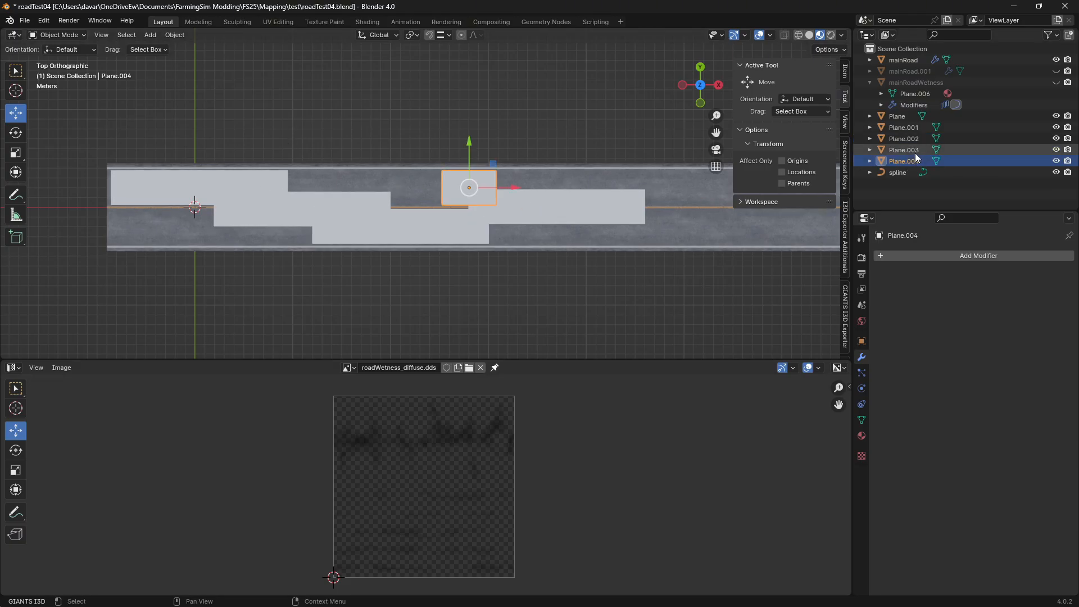
pyautogui.click(905, 119)
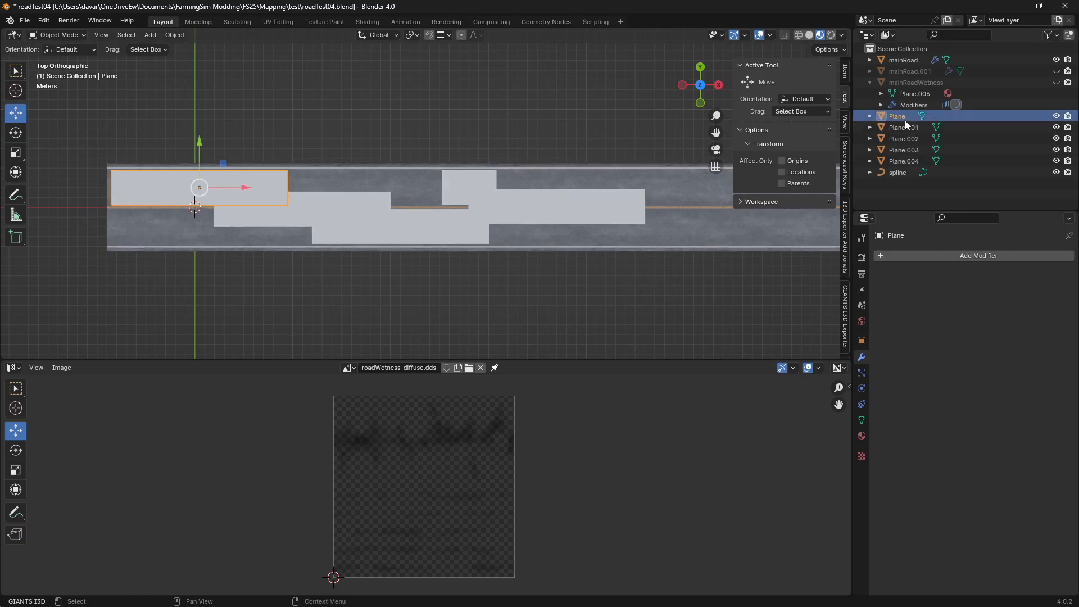
pyautogui.keyDown('shift'); pyautogui.click(902, 162); pyautogui.keyUp('shift')
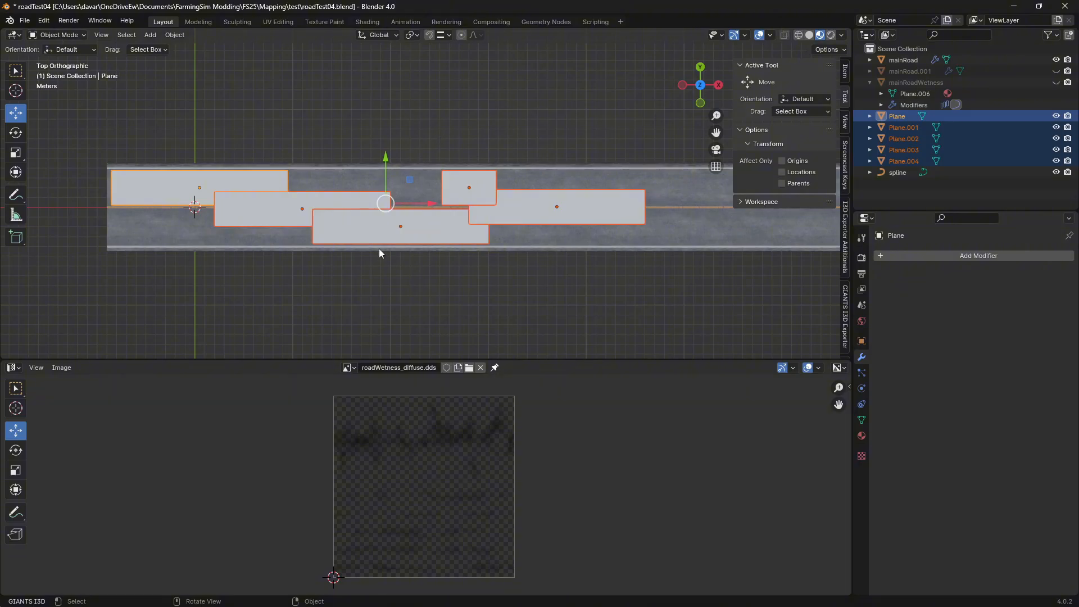
pyautogui.rightClick(369, 220)
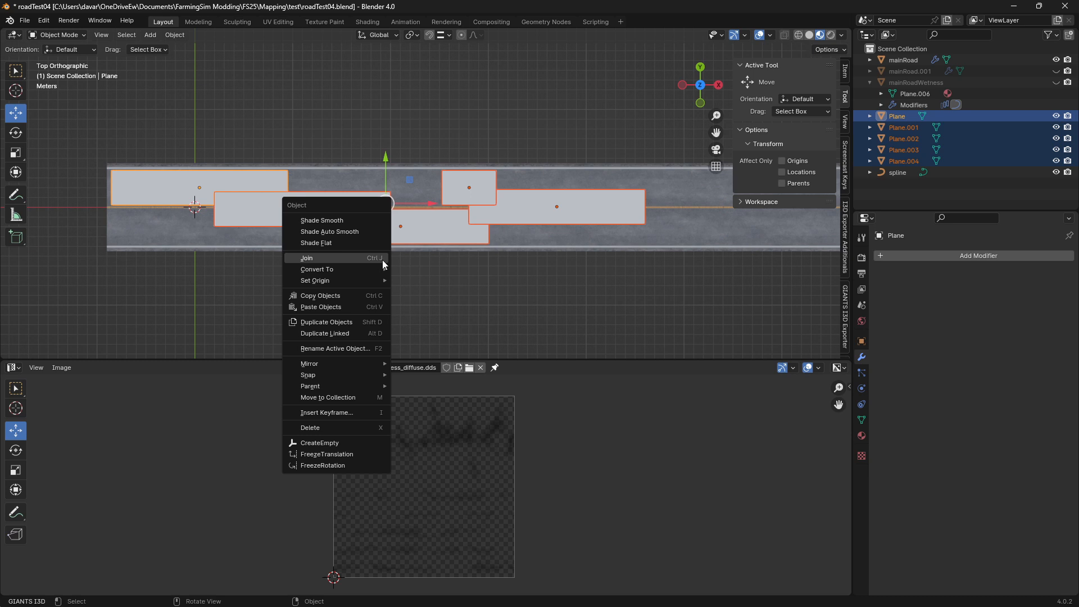
pyautogui.click(309, 257)
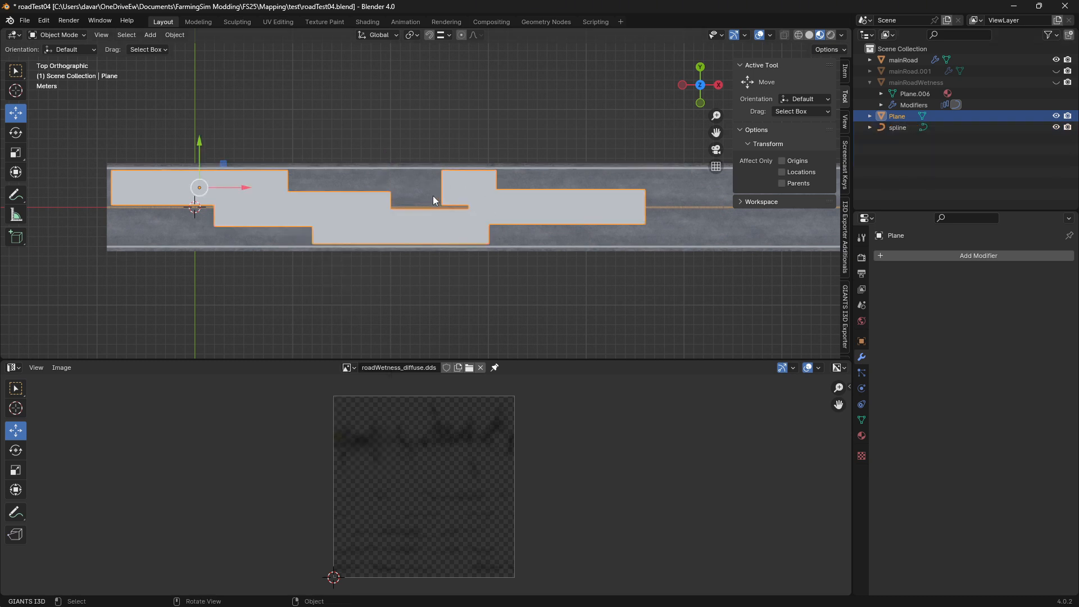
# Examine the joined mesh's combined UV layout over the wetness texture in Edit Mode, including the unselected lower strip, and return to Object Mode
pyautogui.press('Tab')
pyautogui.scroll(-3, 455, 514)
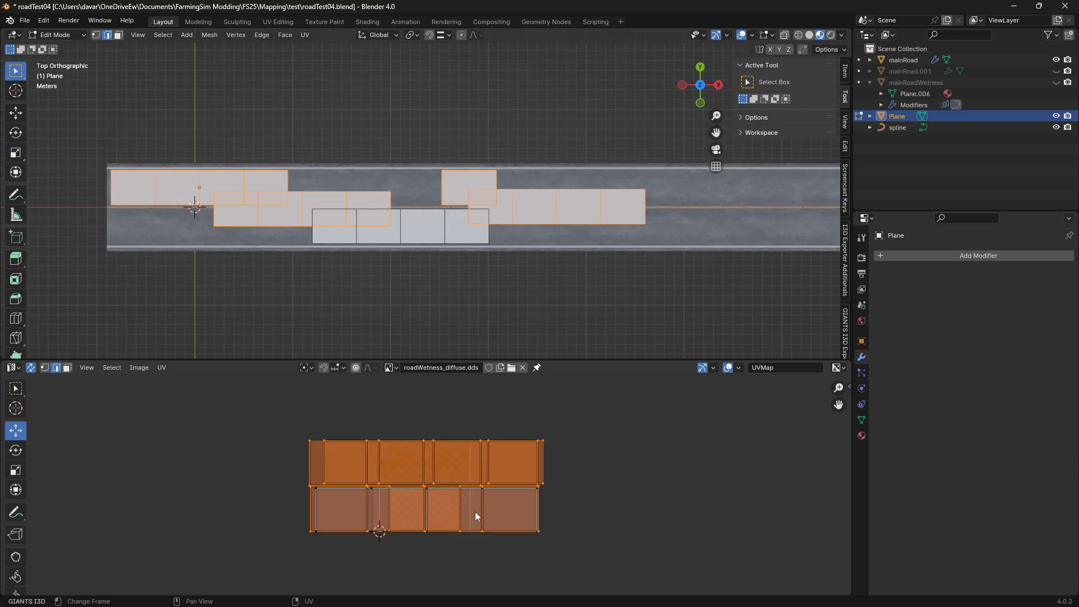
pyautogui.scroll(2, 475, 513)
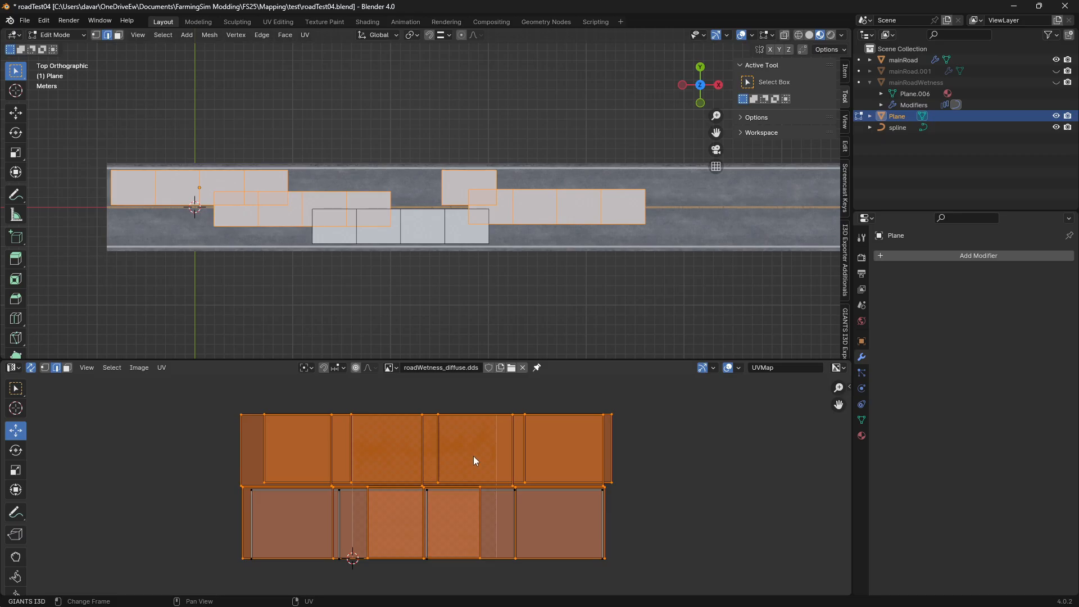
pyautogui.scroll(-3, 473, 456)
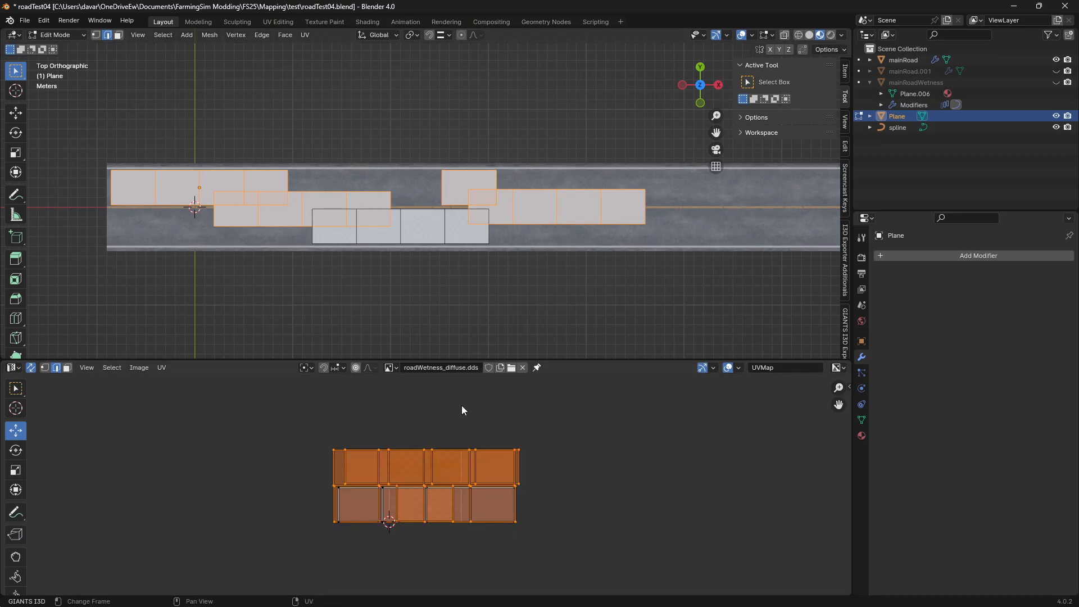
pyautogui.scroll(1, 448, 477)
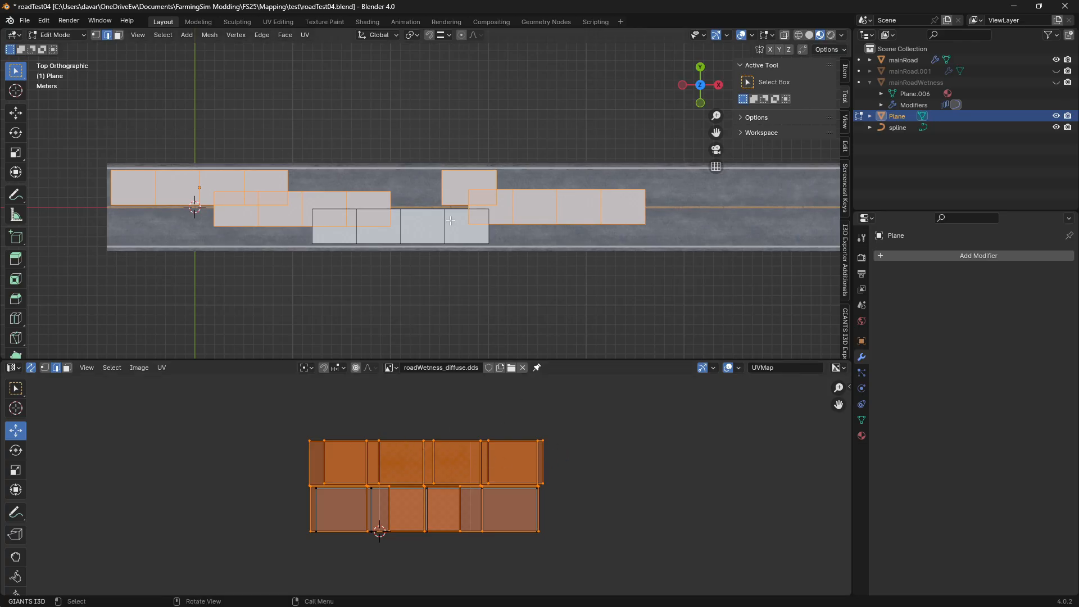
pyautogui.press('l')
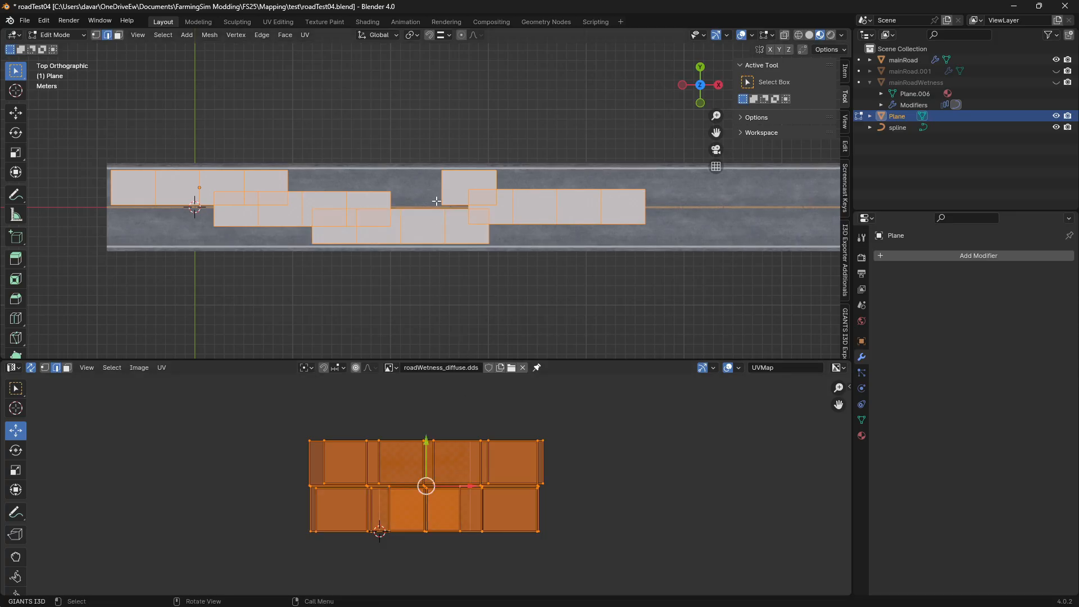
pyautogui.press('Tab')
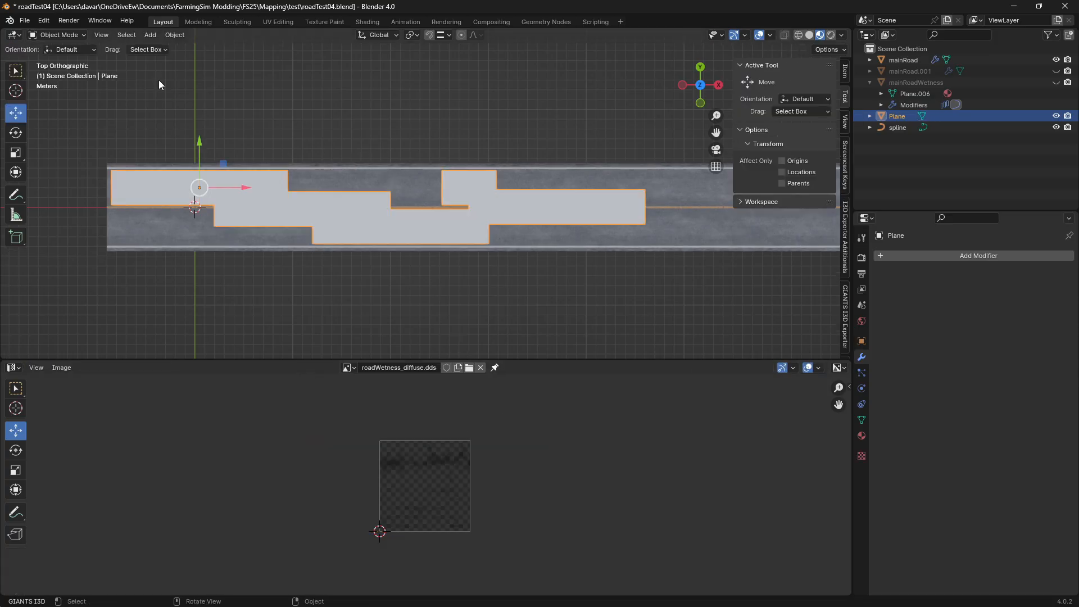
# Add a color attribute named Color with Vertex domain and Color data type to the joined mesh, and remove it again
pyautogui.click(863, 415)
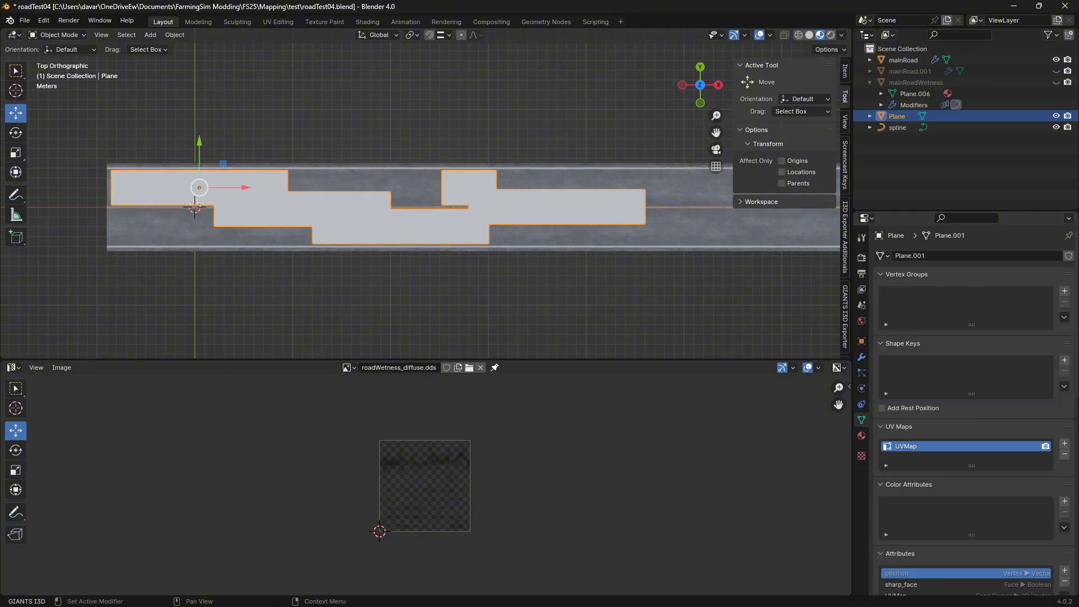
pyautogui.click(1063, 500)
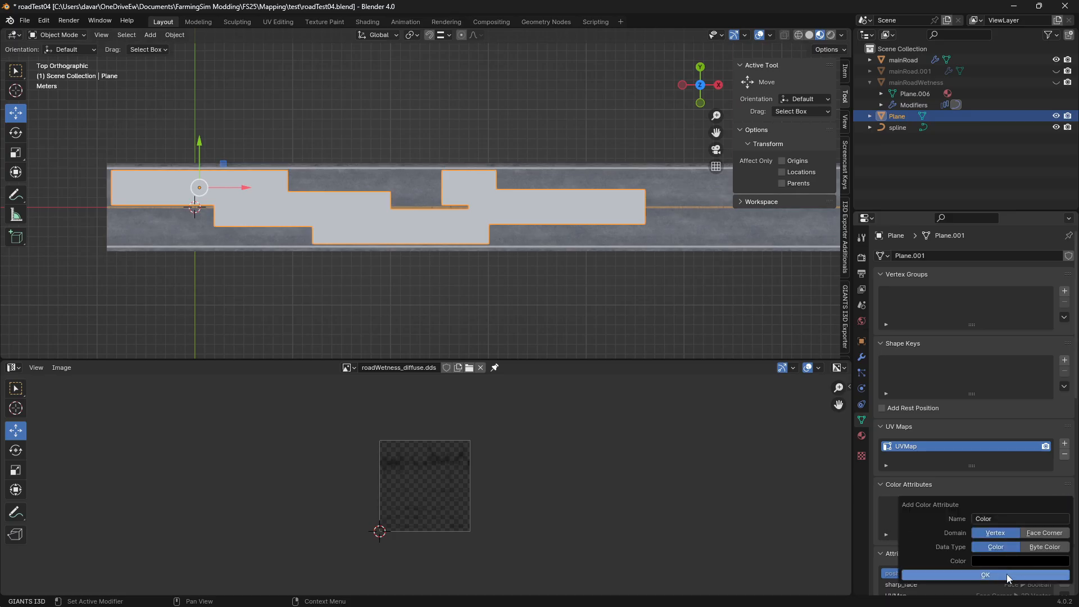
pyautogui.click(1006, 575)
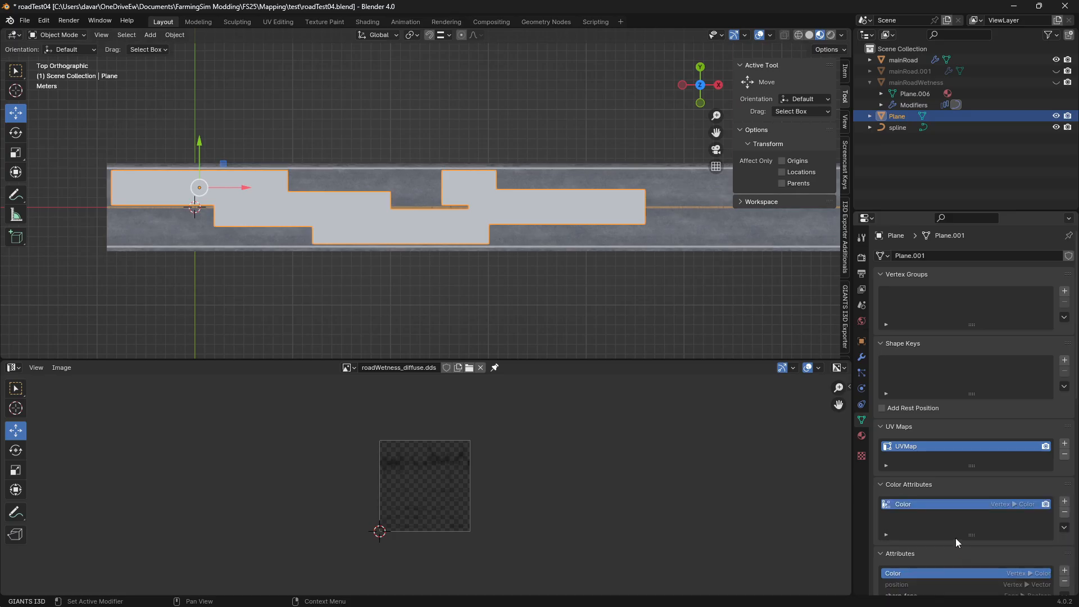
pyautogui.click(1064, 511)
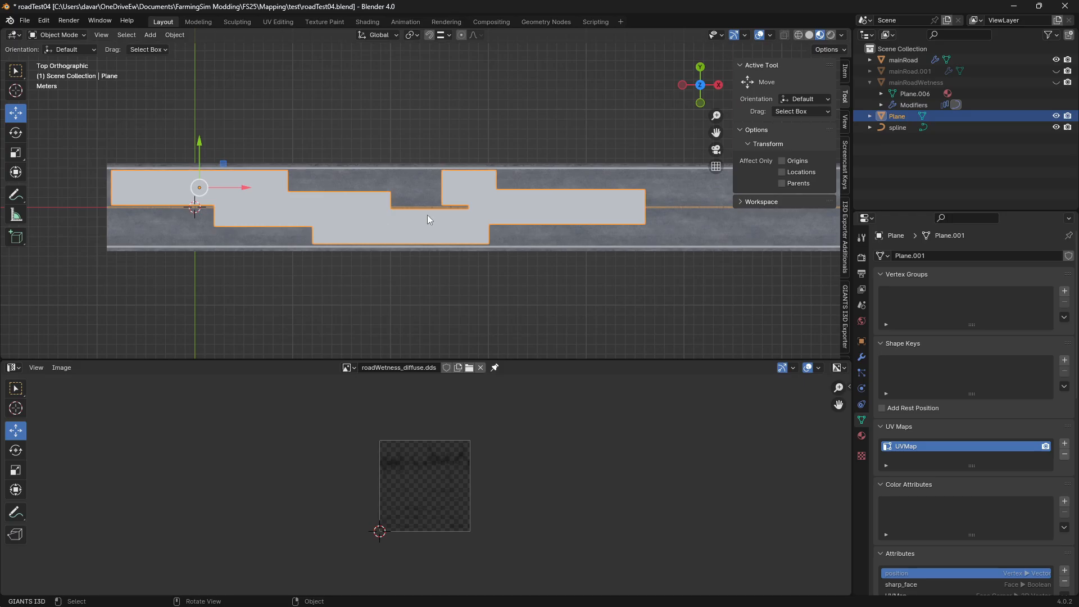
# Rename the joined Plane object to mainRaodWetnessTut
pyautogui.doubleClick(894, 117)
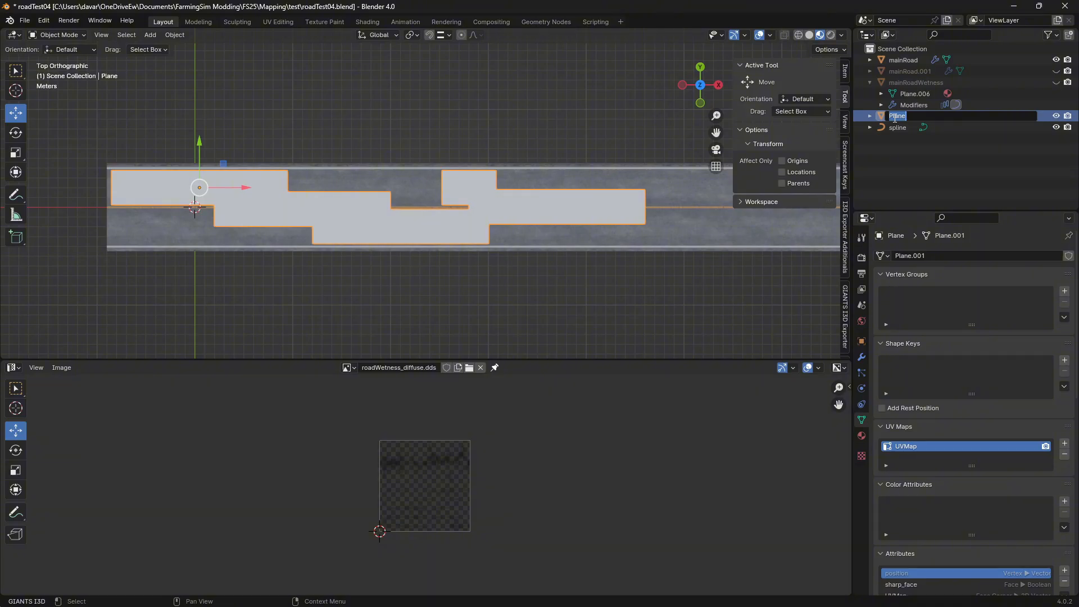
pyautogui.write('mainRaod')
pyautogui.write('We')
pyautogui.write('tness')
pyautogui.write('Tug')
pyautogui.press('Return')
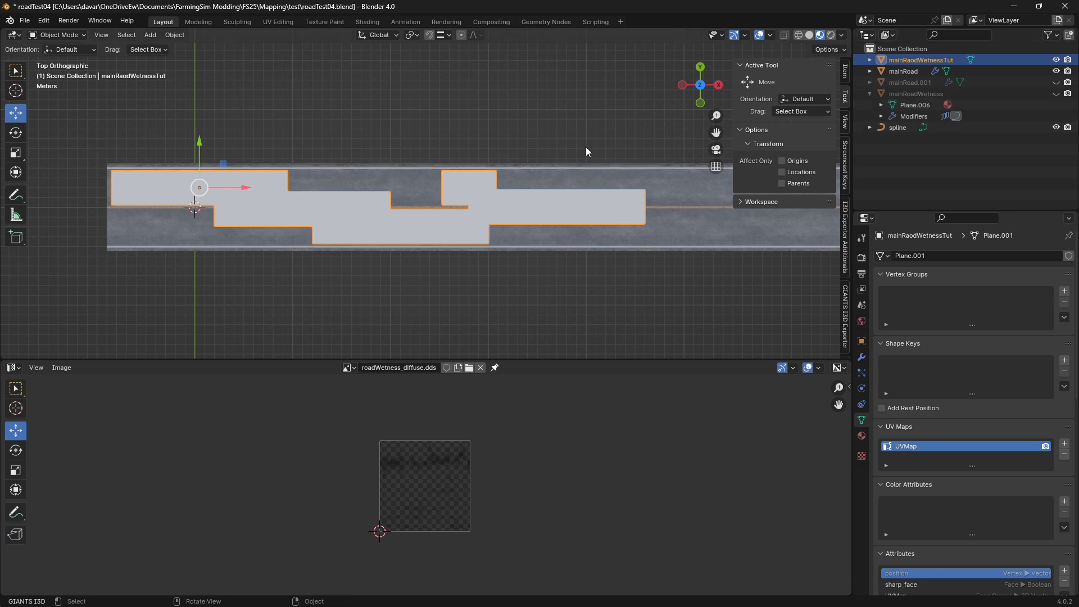
# Switch mainRaodWetnessTut to Vertex Paint mode and set the brush color to white with Value 1.000
pyautogui.click(70, 37)
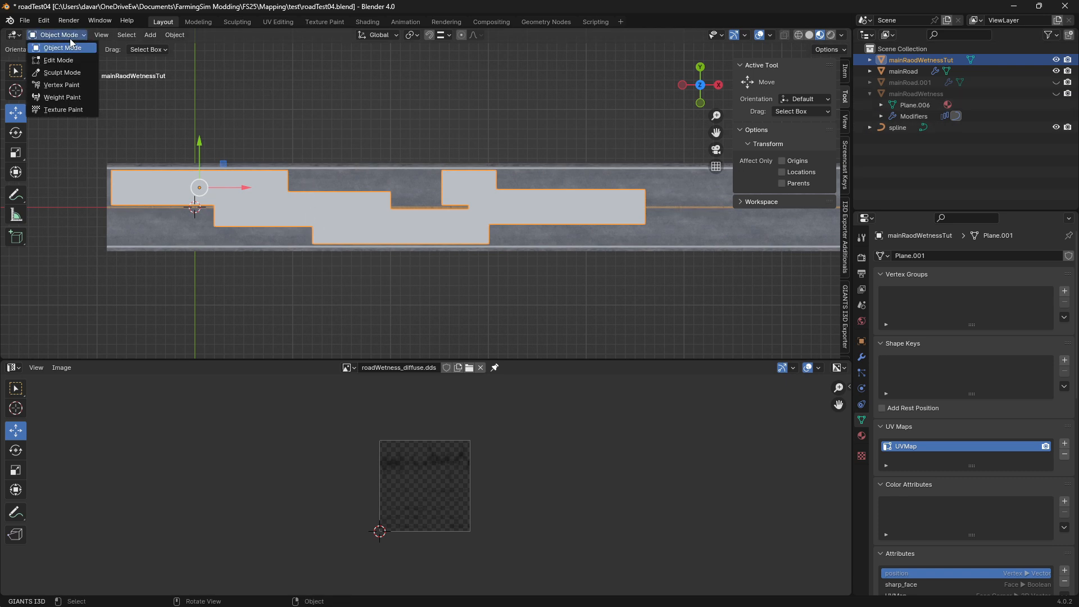
pyautogui.click(76, 87)
pyautogui.click(112, 50)
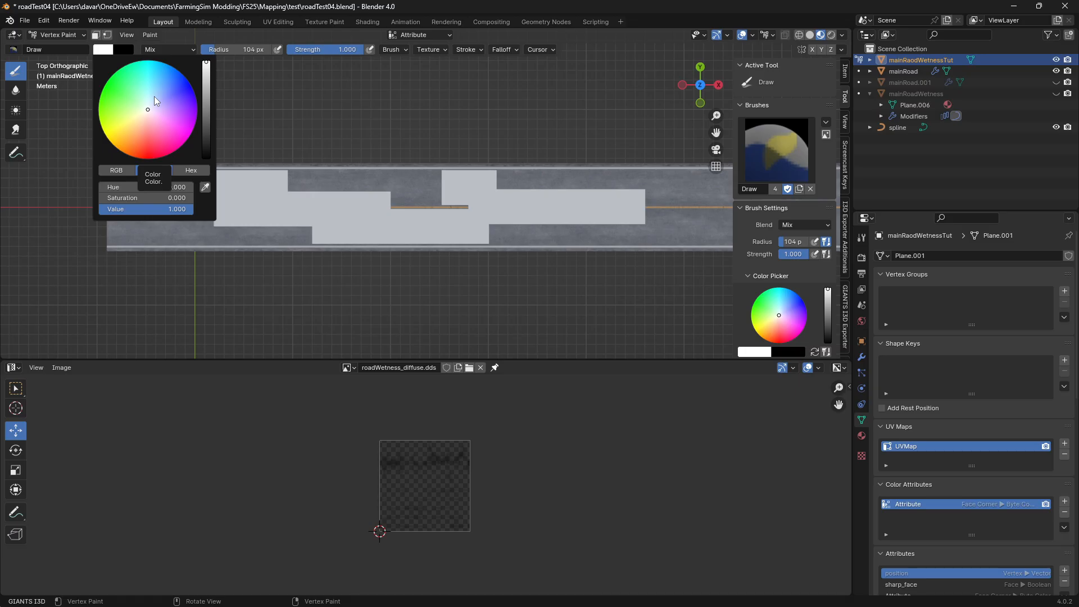
pyautogui.moveTo(206, 62); pyautogui.dragTo(206, 62)
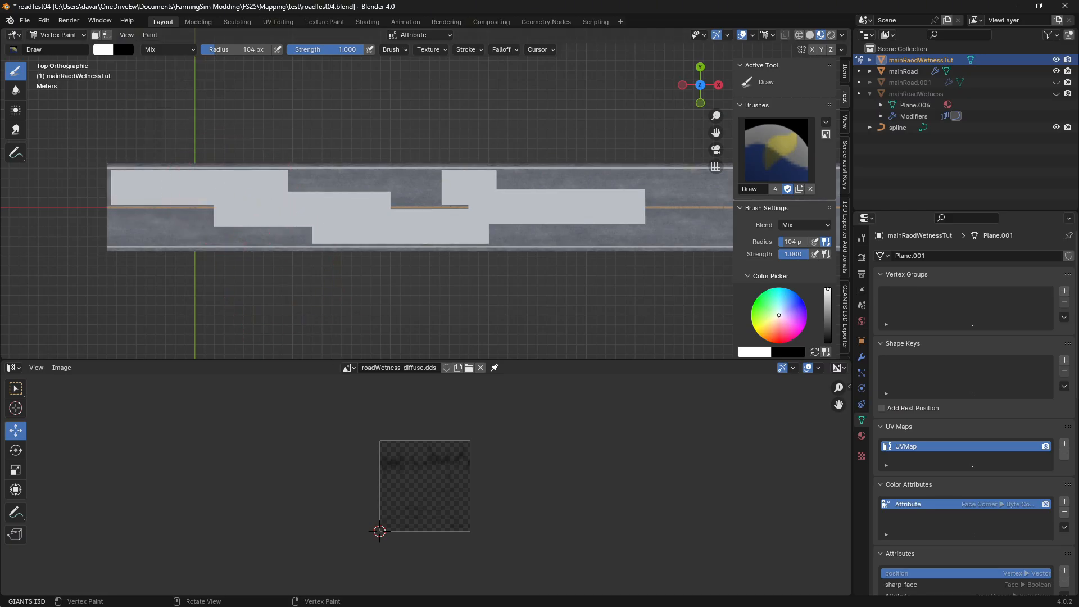
# Set the viewport shading to Solid and hide mainRoad so only the wetness mesh remains to paint
pyautogui.click(810, 35)
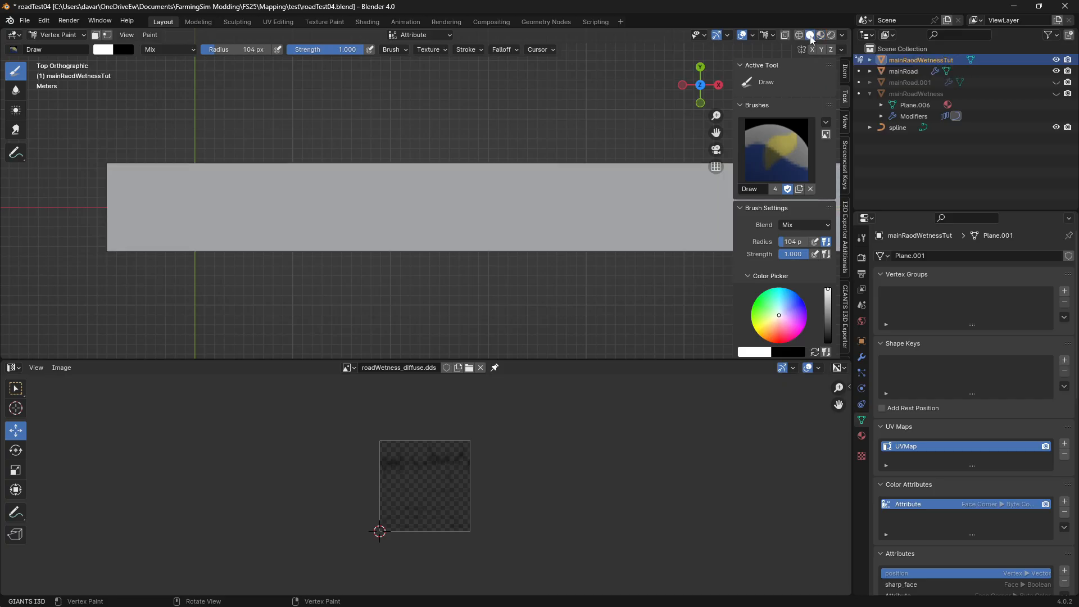
pyautogui.scroll(-8, 617, 200)
pyautogui.scroll(3, 617, 203)
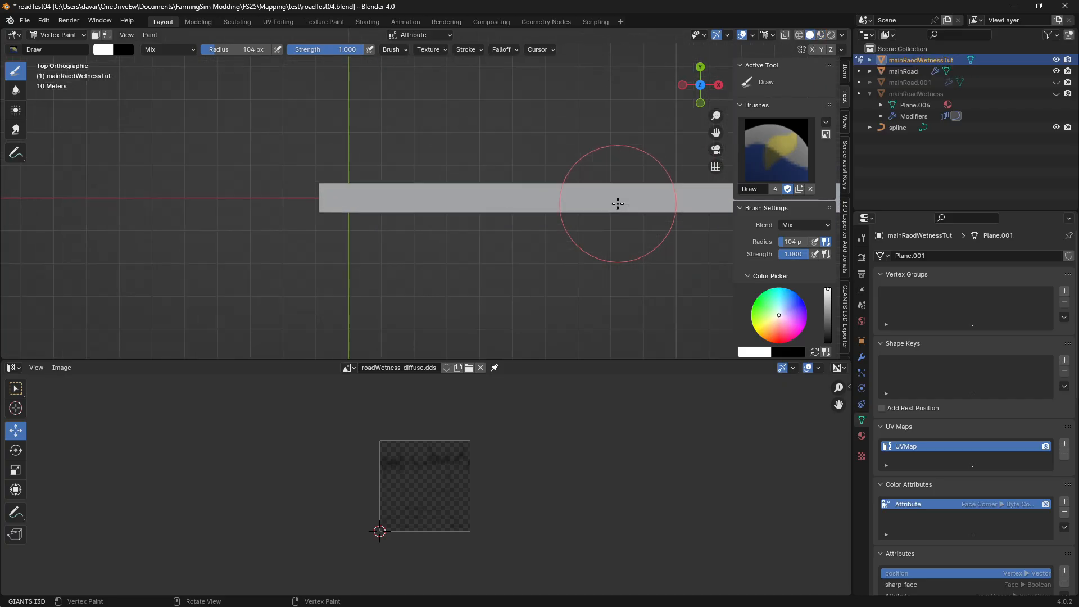
pyautogui.scroll(4, 618, 203)
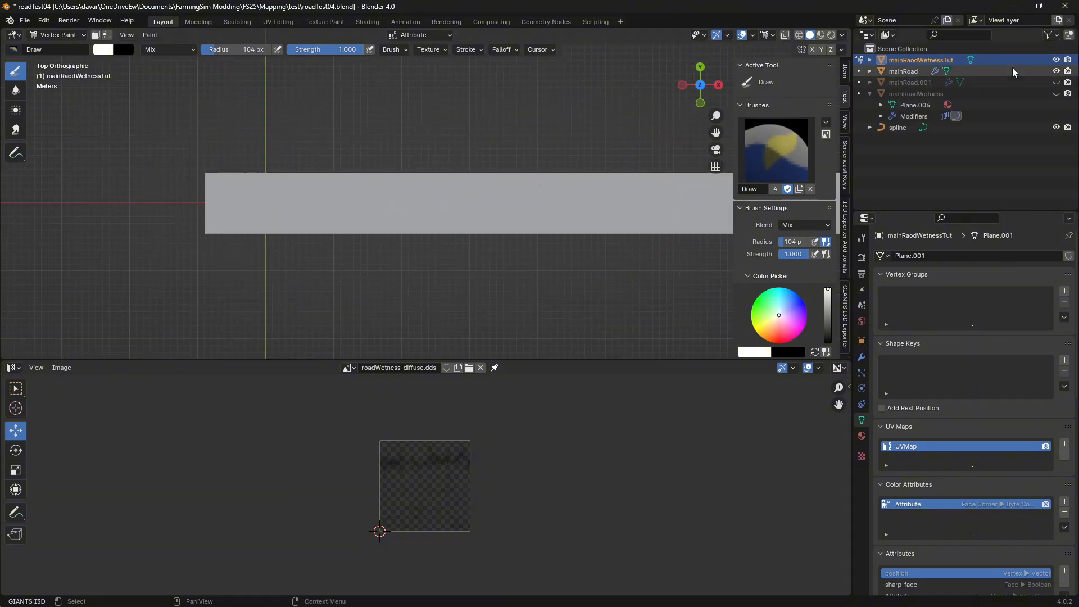
pyautogui.click(1055, 70)
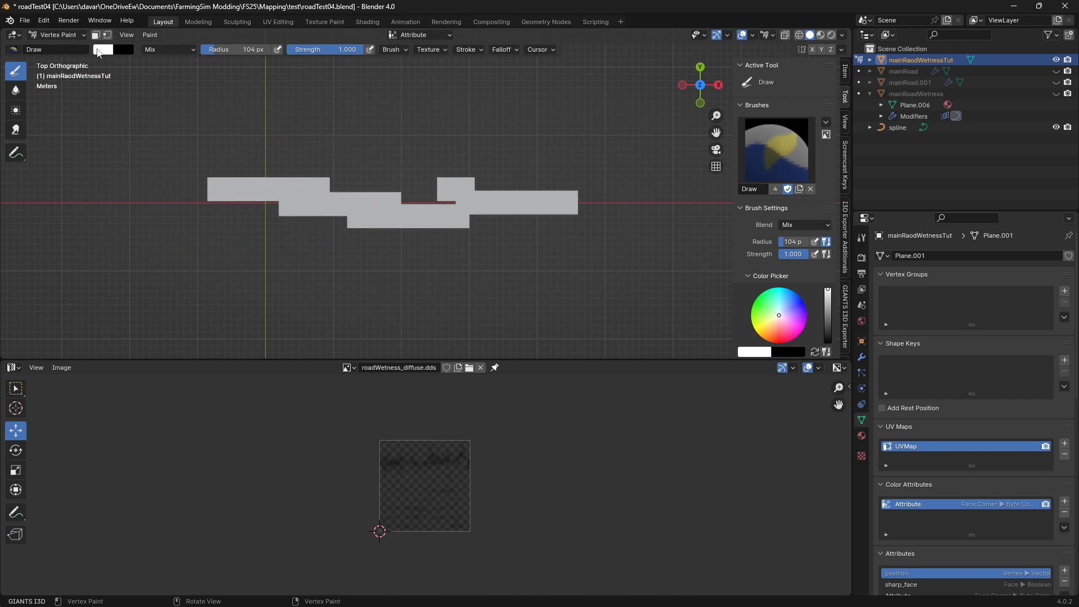
# Set the brush color to black with Value 0.000 and paint a stroke across the wetness mesh
pyautogui.click(98, 50)
pyautogui.moveTo(207, 92); pyautogui.dragTo(206, 158)
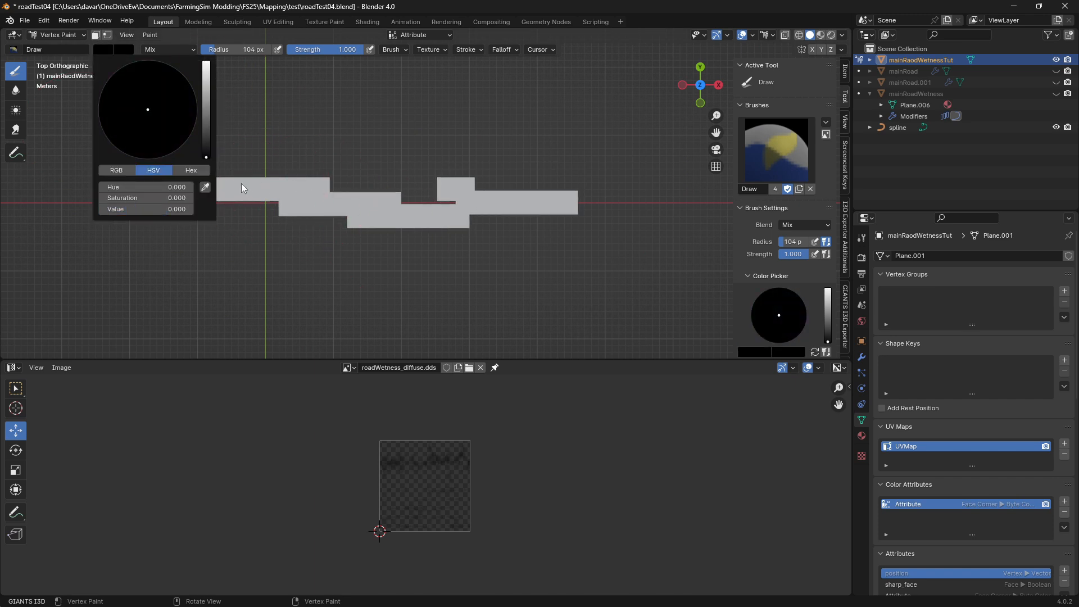
pyautogui.moveTo(251, 185)
pyautogui.mouseDown()
pyautogui.moveTo(219, 185)
pyautogui.moveTo(337, 188)
pyautogui.moveTo(378, 204)
pyautogui.moveTo(554, 200)
pyautogui.moveTo(497, 194)
pyautogui.mouseUp()
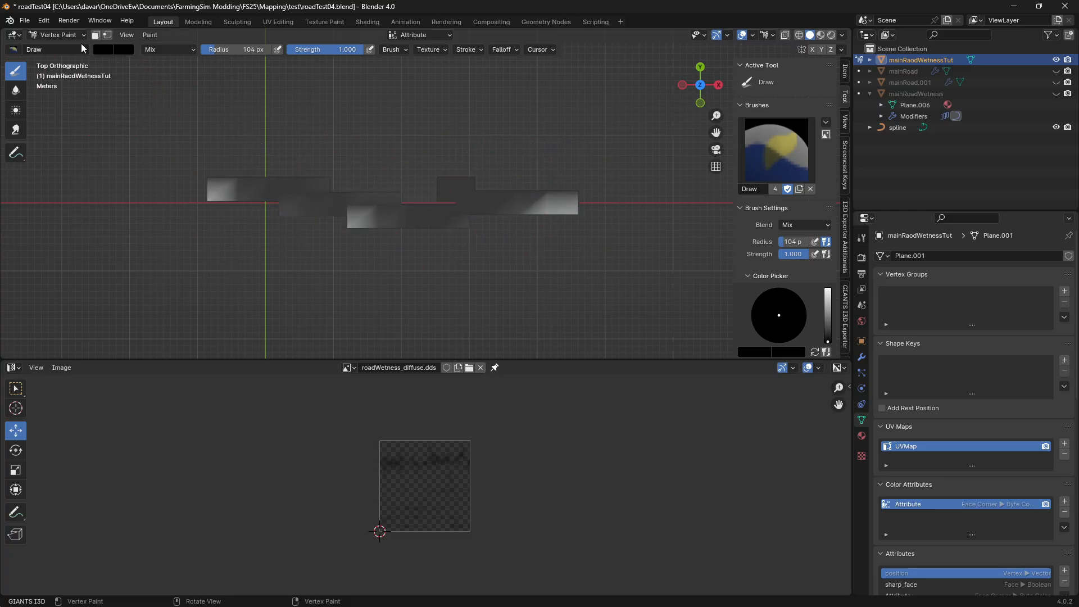
# Set the brush color to white with Value 1.000 and paint the entire wetness mesh white
pyautogui.click(101, 50)
pyautogui.moveTo(208, 109); pyautogui.dragTo(209, 63)
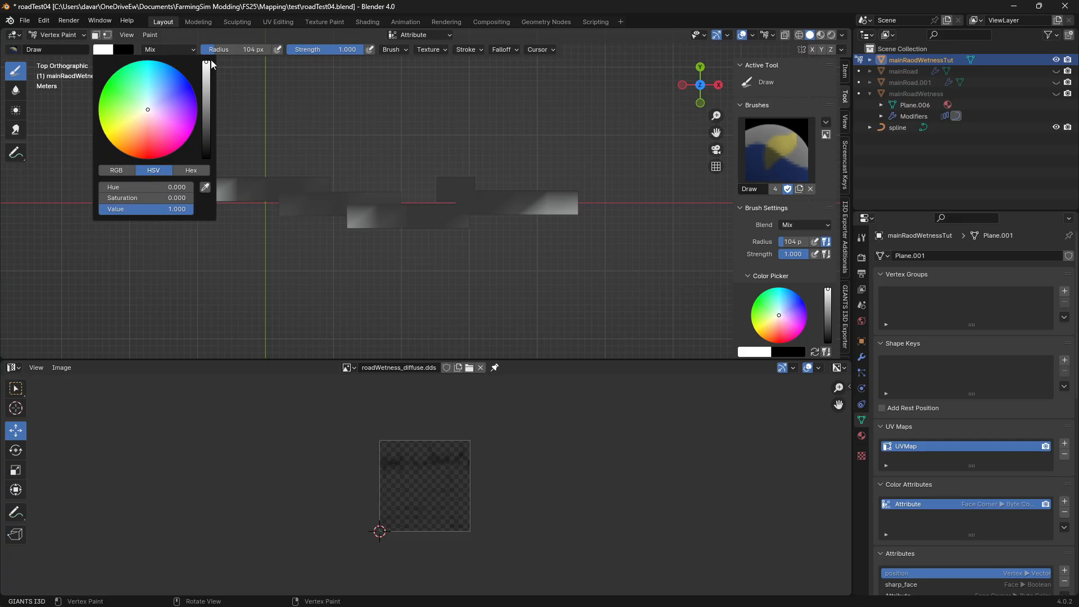
pyautogui.moveTo(256, 186)
pyautogui.mouseDown()
pyautogui.moveTo(294, 140)
pyautogui.moveTo(208, 180)
pyautogui.moveTo(313, 205)
pyautogui.moveTo(355, 240)
pyautogui.moveTo(440, 242)
pyautogui.moveTo(513, 188)
pyautogui.moveTo(458, 193)
pyautogui.moveTo(481, 218)
pyautogui.moveTo(584, 193)
pyautogui.moveTo(308, 145)
pyautogui.moveTo(210, 185)
pyautogui.moveTo(222, 195)
pyautogui.moveTo(555, 220)
pyautogui.mouseUp()
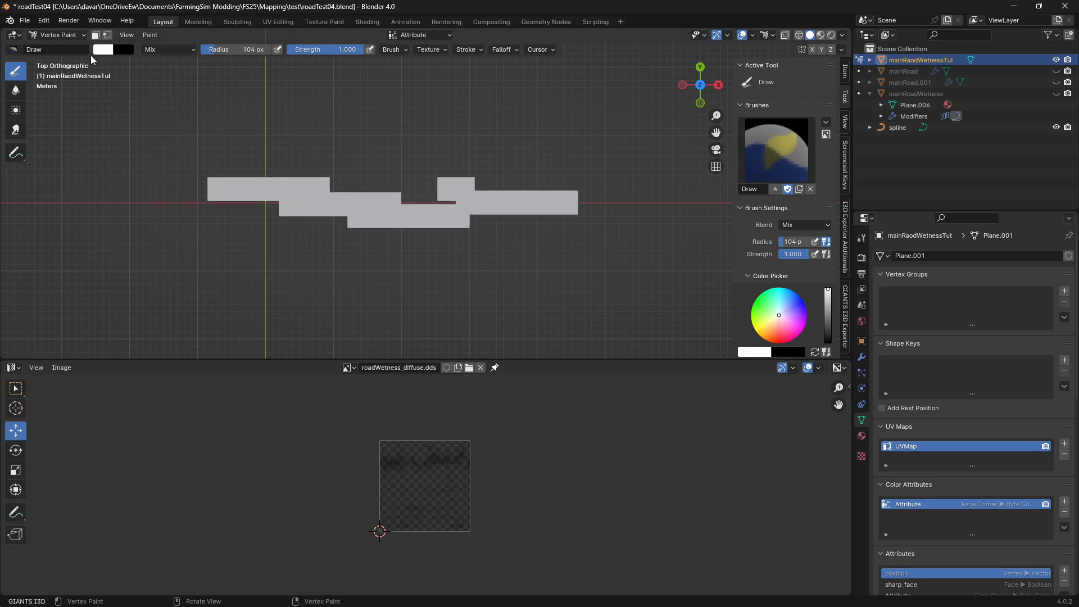
# Return the wetness mesh to Object Mode and save the roadTest04.blend file
pyautogui.click(57, 36)
pyautogui.click(51, 48)
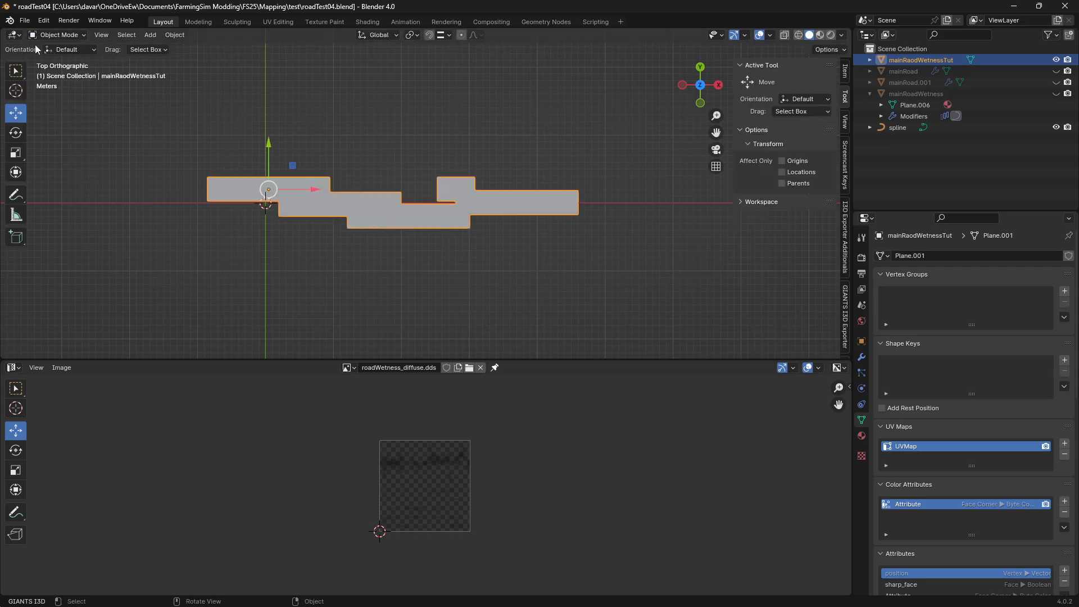
pyautogui.click(25, 20)
pyautogui.click(70, 92)
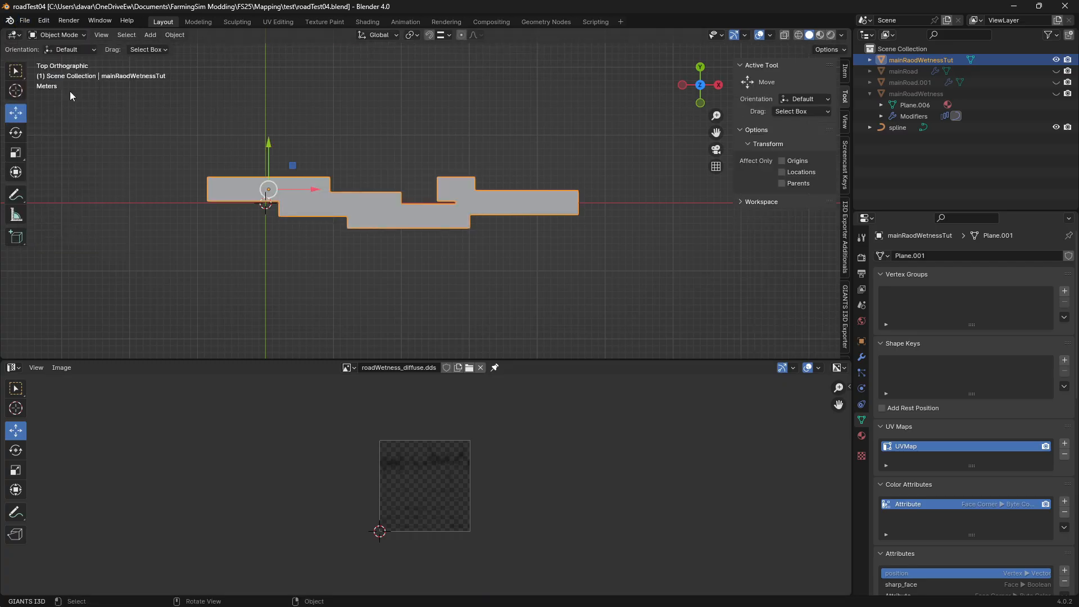
# Export the selected wetness mesh as an I3D file named roadTest05.i3d in the test folder
pyautogui.click(25, 20)
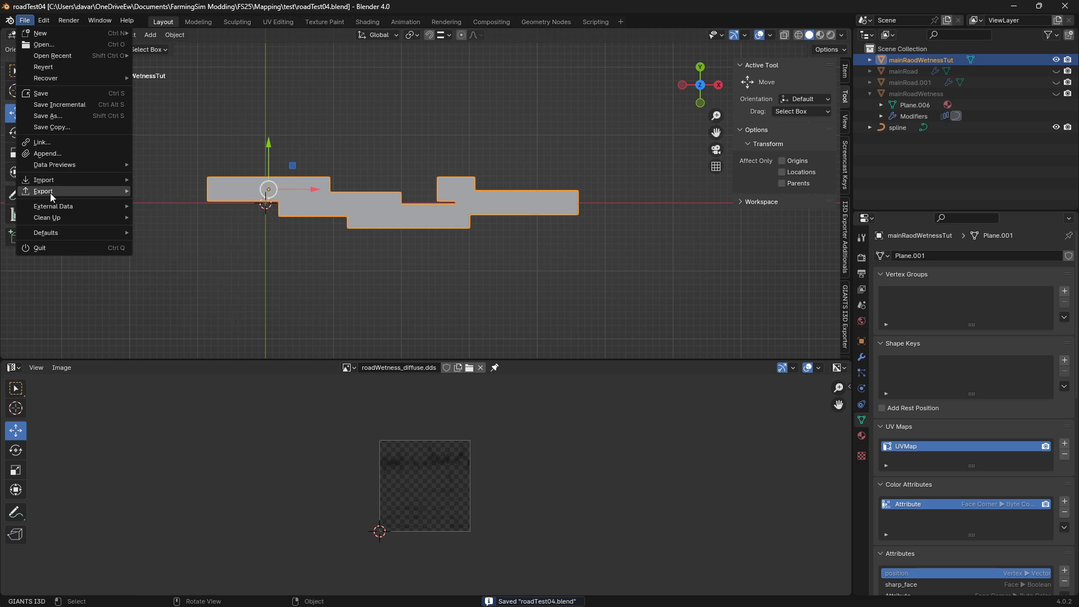
pyautogui.moveTo(50, 194)
pyautogui.click(208, 327)
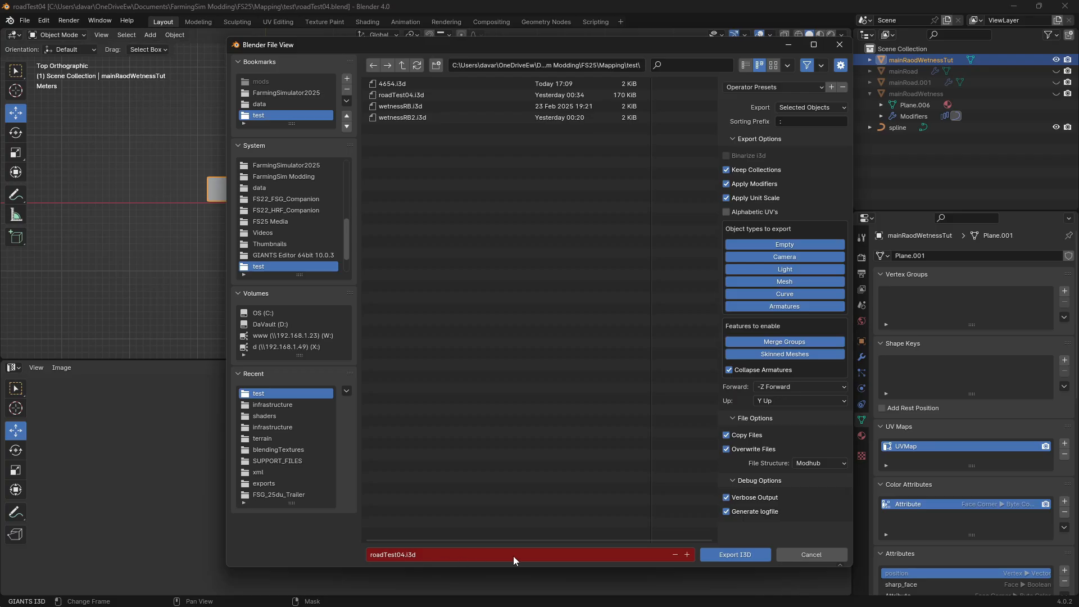
pyautogui.click(403, 559)
pyautogui.click(402, 558)
pyautogui.press('BackSpace')
pyautogui.write('5')
pyautogui.click(740, 555)
pyautogui.click(741, 555)
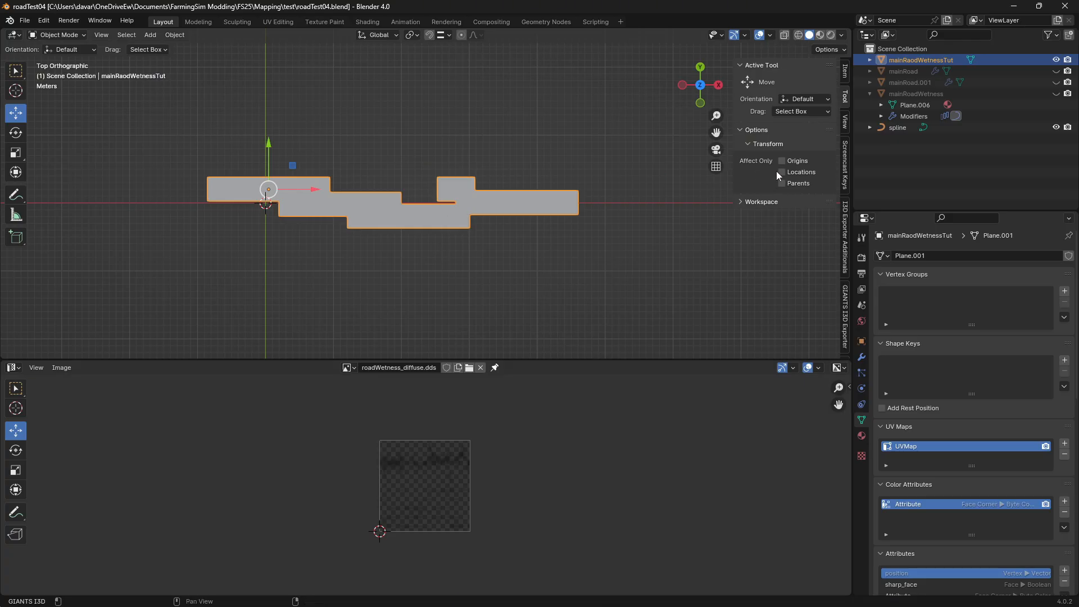
# Set the viewport shading to Material Preview and unhide mainRoad
pyautogui.click(820, 35)
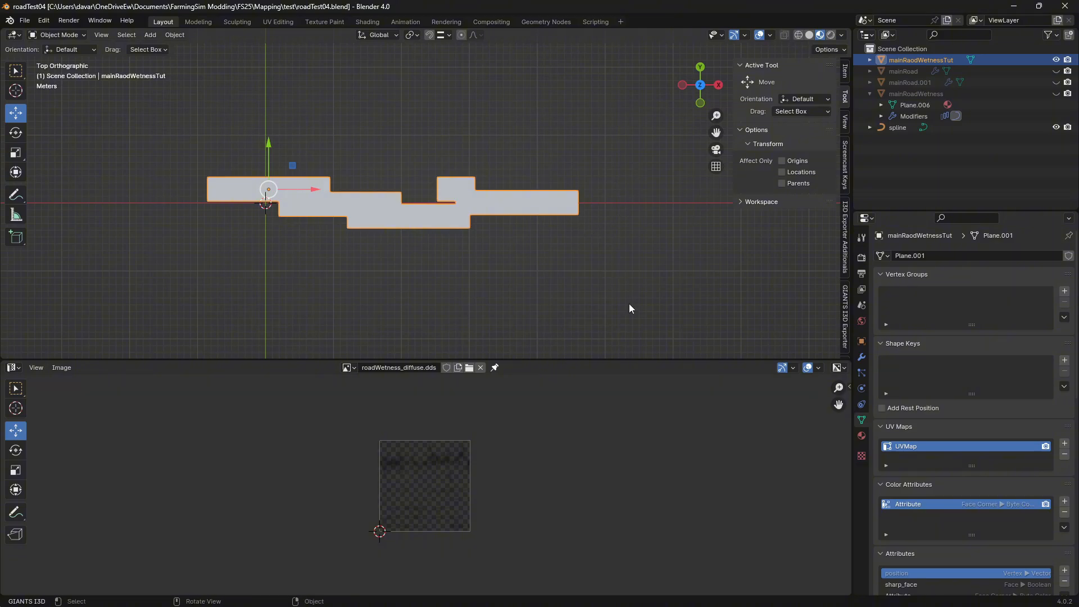
pyautogui.scroll(-2, 545, 274)
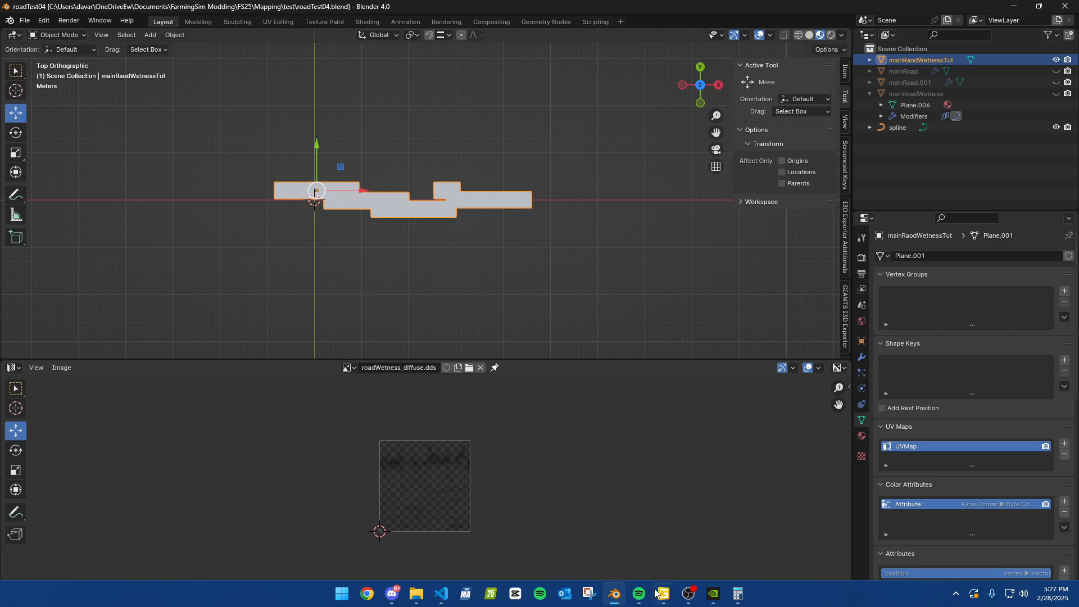
pyautogui.moveTo(659, 592)
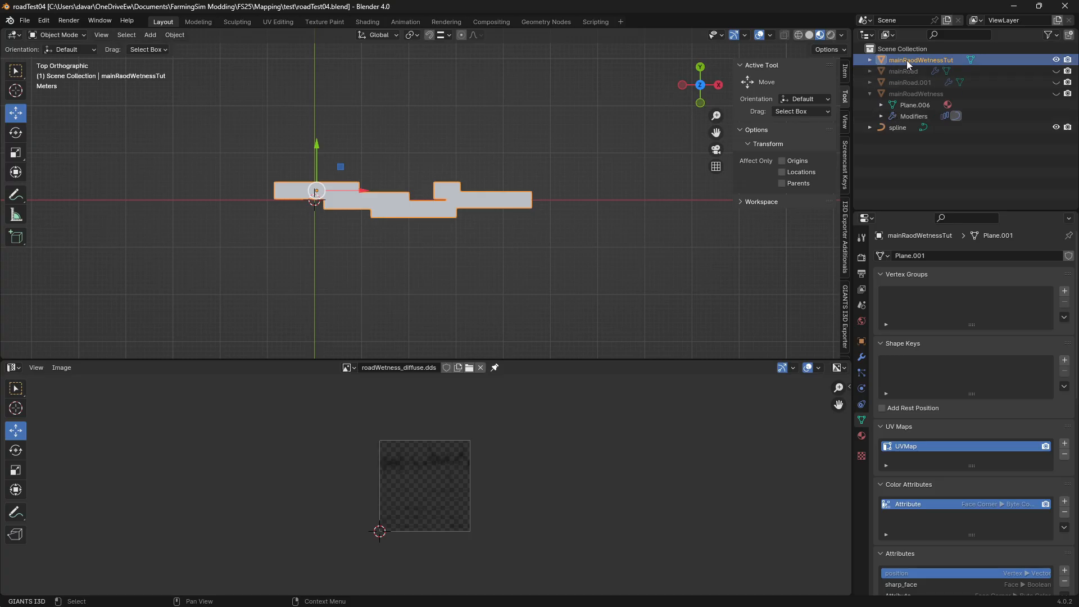
pyautogui.click(1056, 71)
pyautogui.scroll(-10, 449, 246)
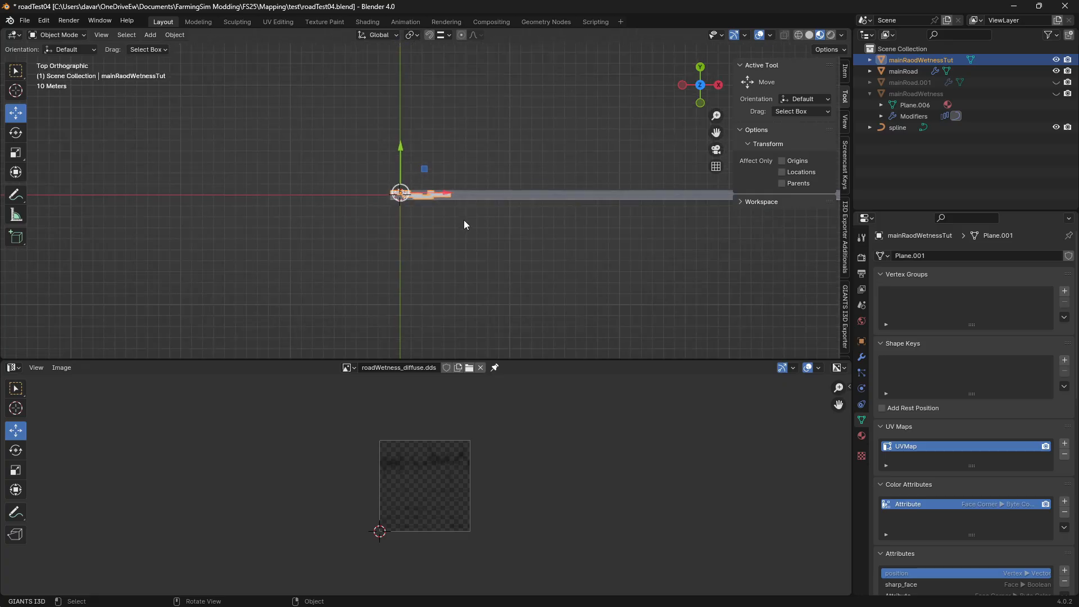
# Select mainRoad and set its Curve modifier's Curve Object to spline
pyautogui.click(908, 95)
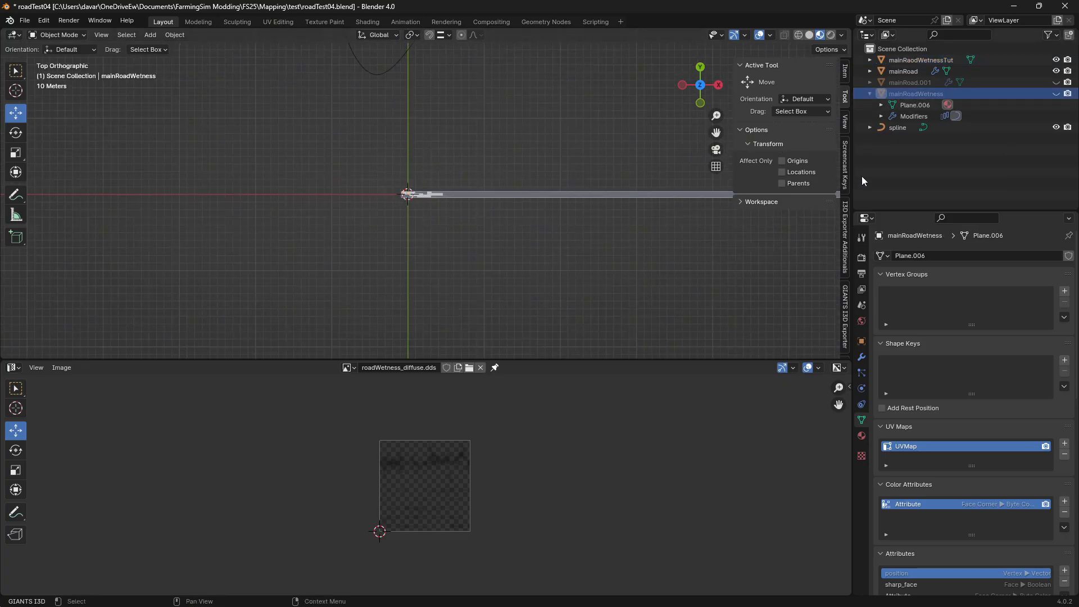
pyautogui.click(912, 73)
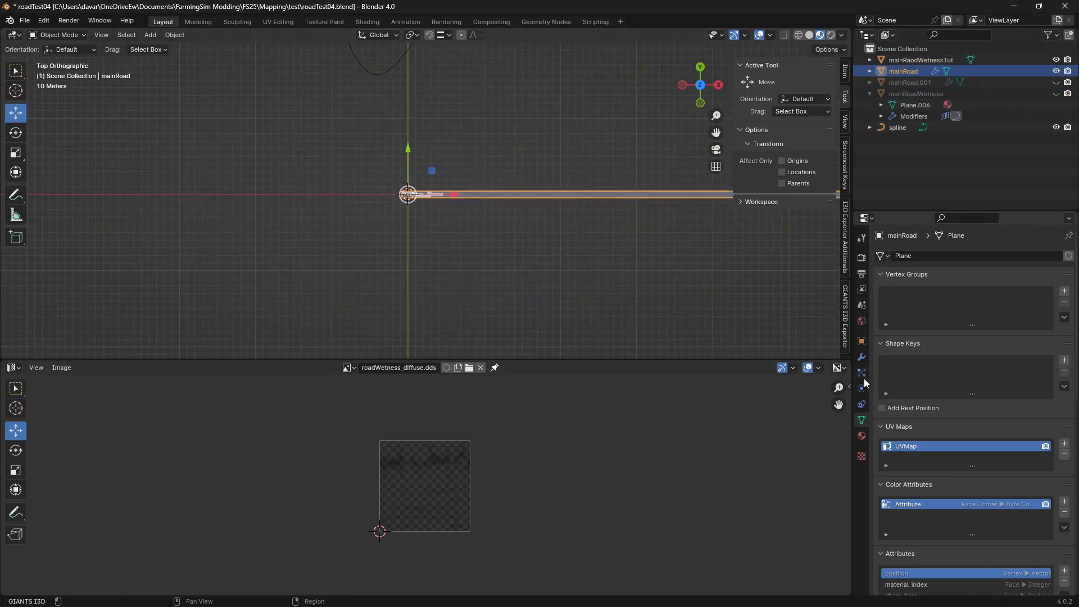
pyautogui.click(860, 356)
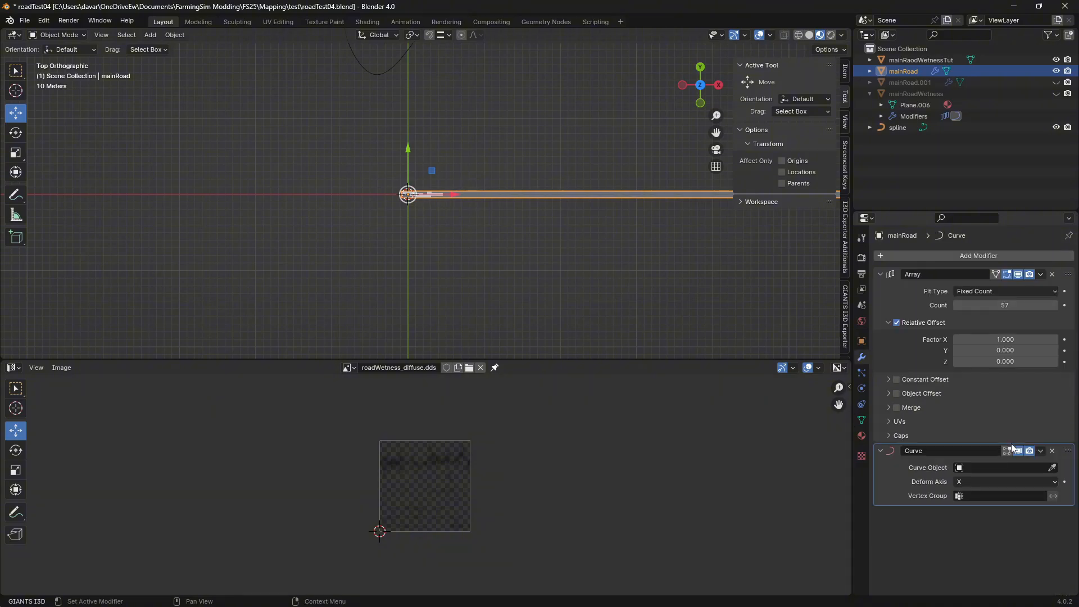
pyautogui.click(957, 467)
pyautogui.click(972, 485)
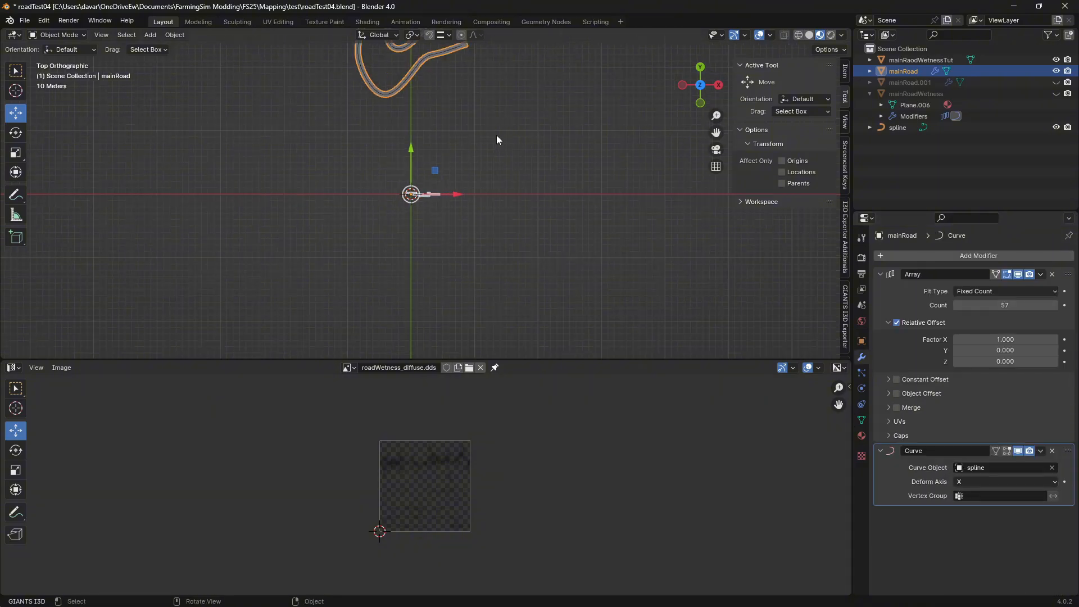
# Frame the curved road and enlarge the 3D viewport over the image editor area
pyautogui.scroll(-4, 497, 136)
pyautogui.scroll(3, 496, 139)
pyautogui.keyDown('shift'); pyautogui.moveTo(525, 150); pyautogui.dragTo(518, 289, button='middle'); pyautogui.keyUp('shift')
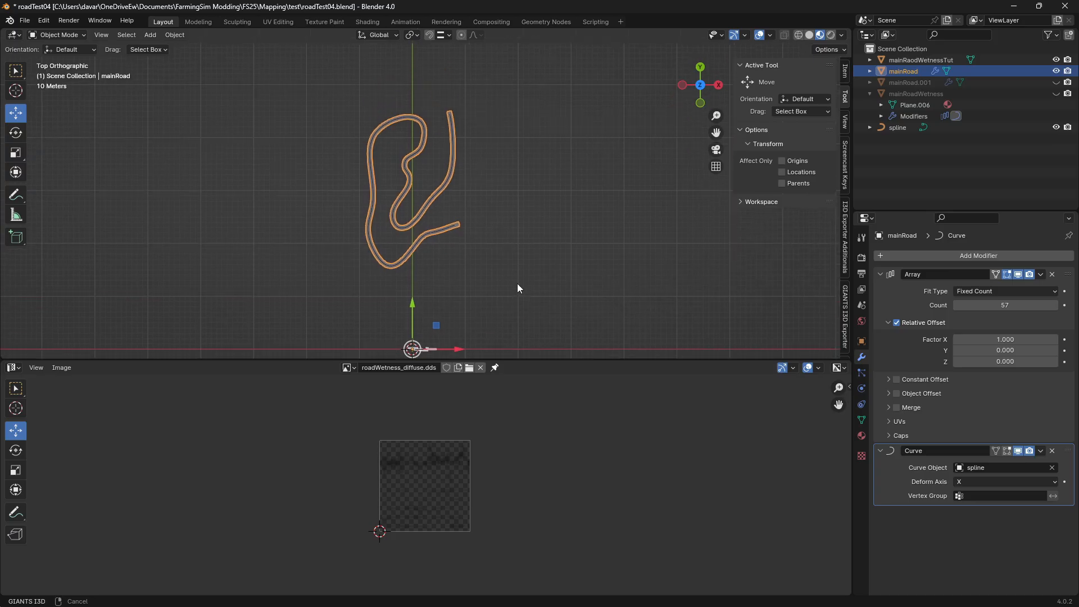
pyautogui.scroll(3, 495, 234)
pyautogui.scroll(-2, 500, 220)
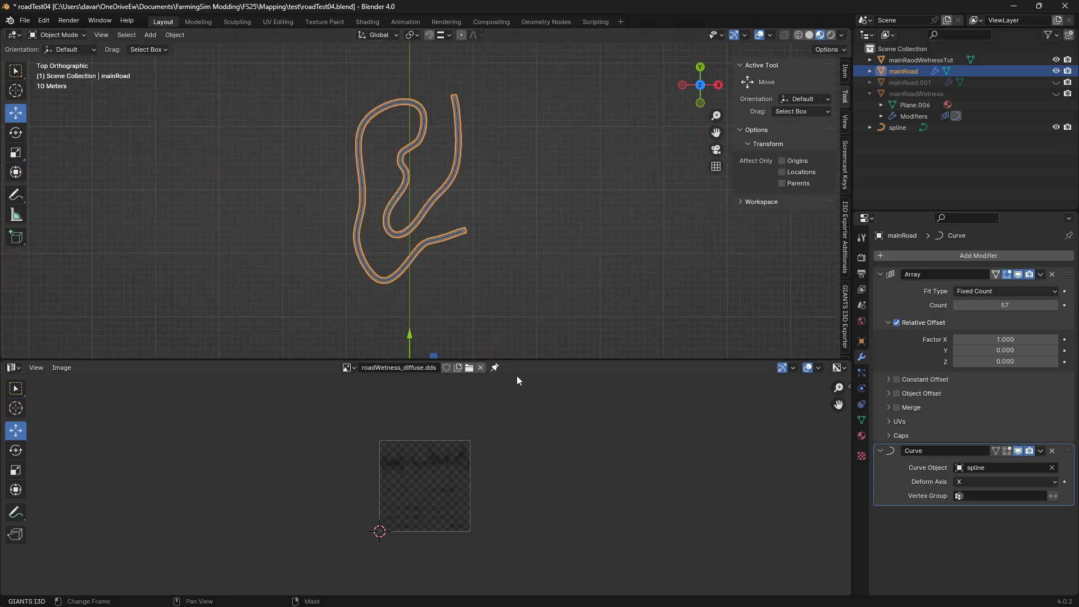
pyautogui.moveTo(517, 360); pyautogui.dragTo(530, 579)
pyautogui.scroll(4, 501, 322)
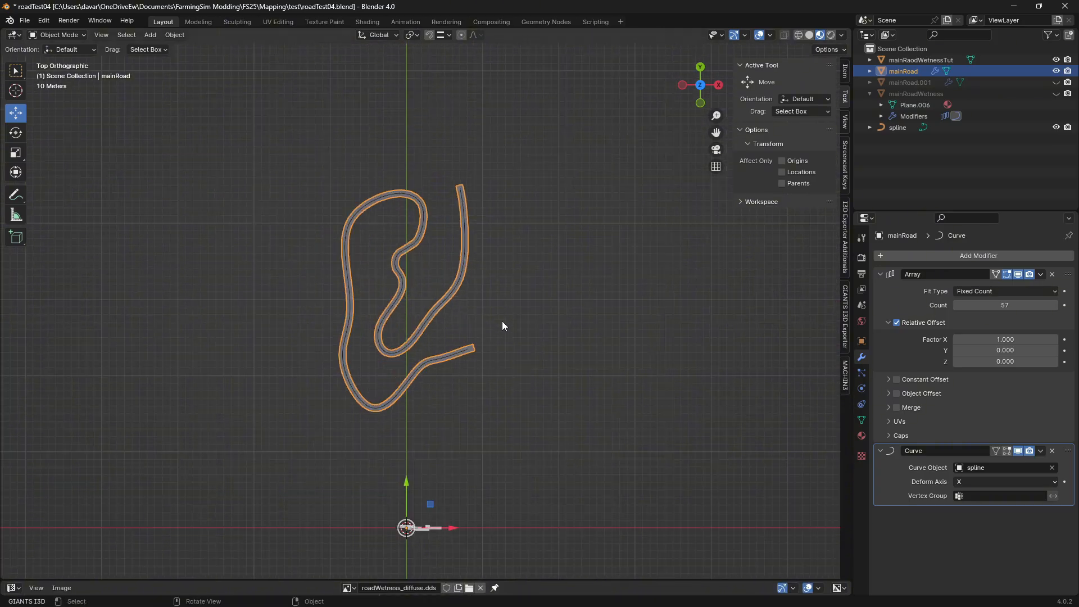
# Select mainRaodWetnessTut and add an Array modifier to it
pyautogui.click(908, 60)
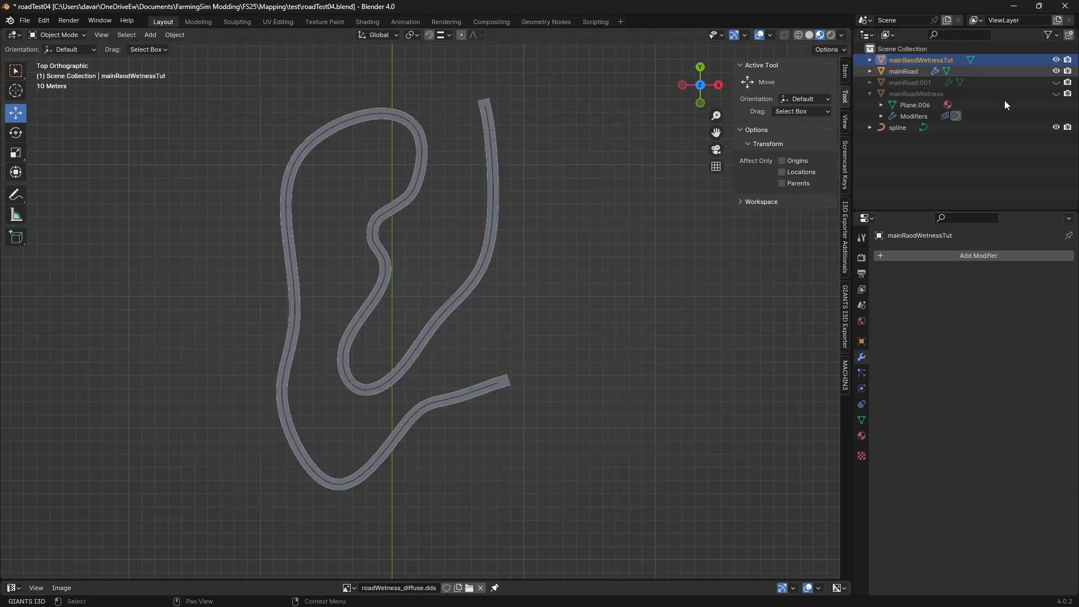
pyautogui.click(915, 255)
pyautogui.click(875, 254)
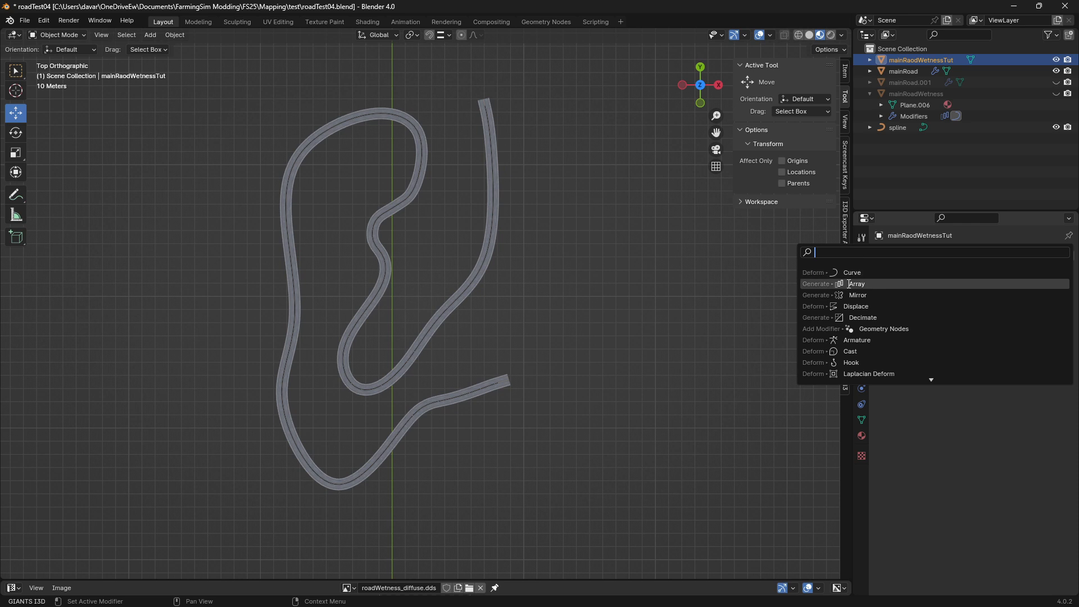
pyautogui.click(900, 268)
# Add a Curve modifier to mainRaodWetnessTut with spline as its Curve Object
pyautogui.click(915, 254)
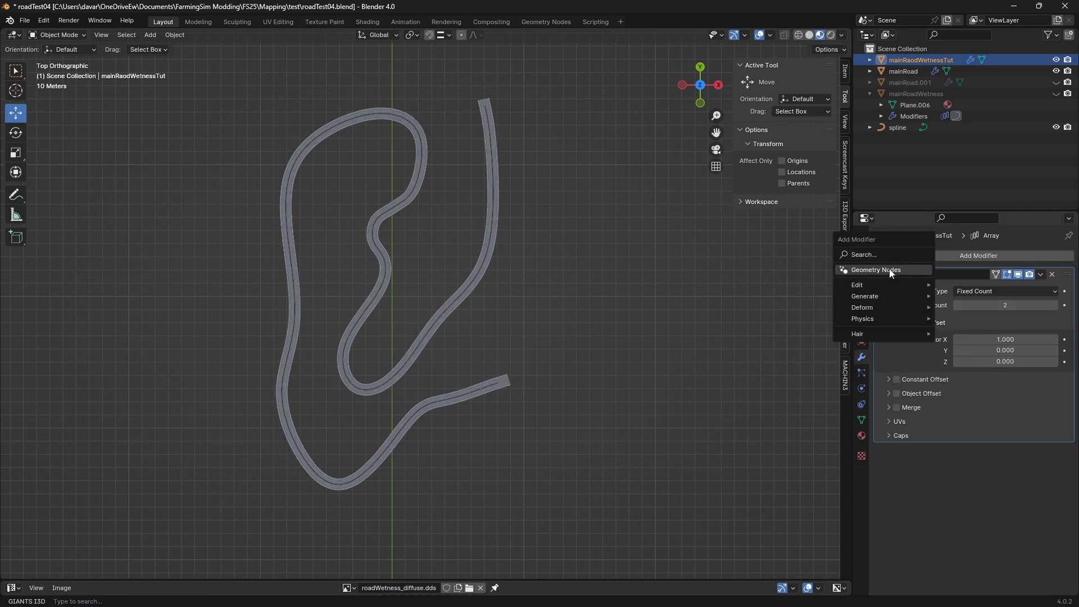
pyautogui.click(877, 252)
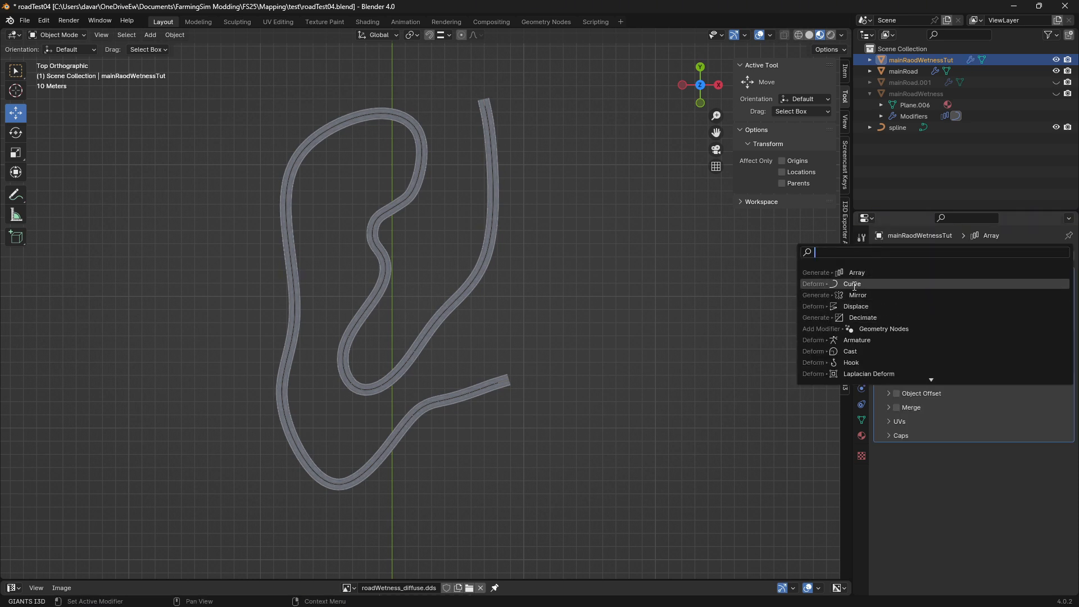
pyautogui.click(847, 285)
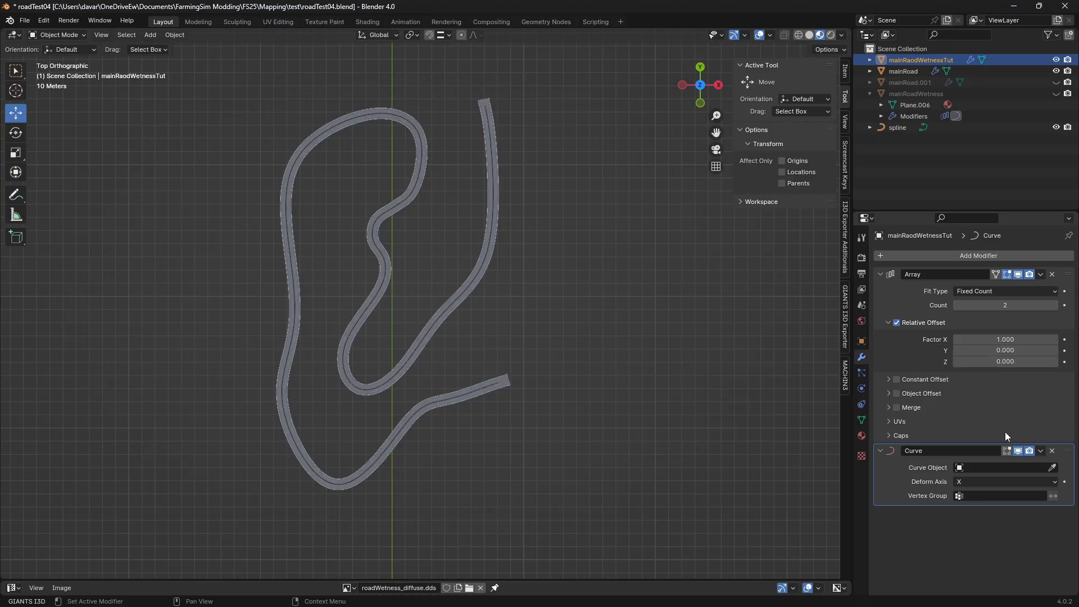
pyautogui.click(959, 467)
pyautogui.click(959, 484)
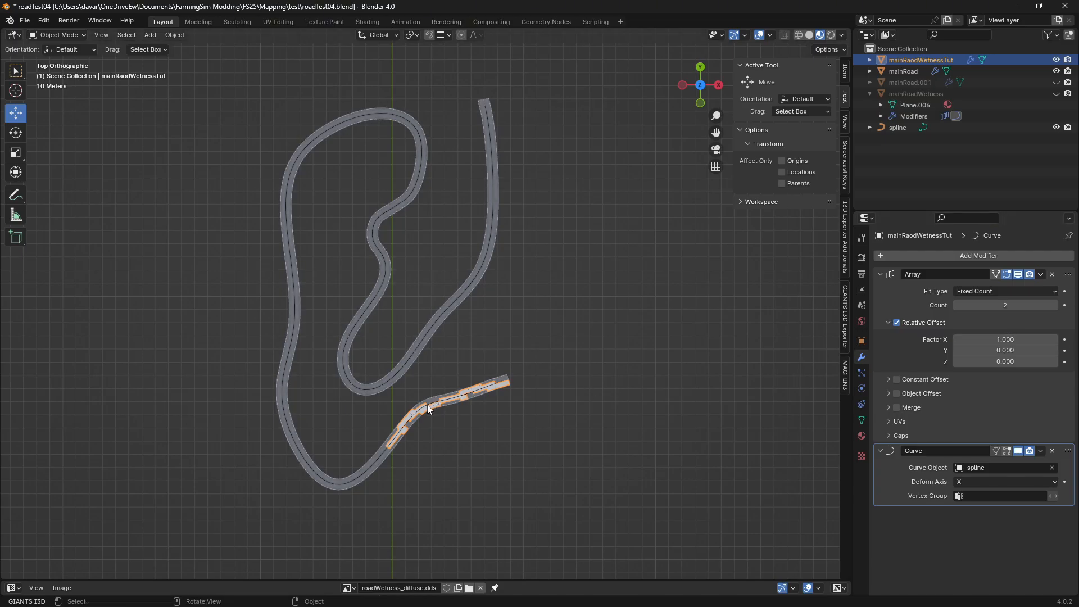
# Set the Array modifier's relative offset Factor X to 1.3 on mainRaodWetnessTut
pyautogui.scroll(3, 429, 406)
pyautogui.keyDown('shift'); pyautogui.moveTo(500, 431); pyautogui.dragTo(484, 322, button='middle'); pyautogui.keyUp('shift')
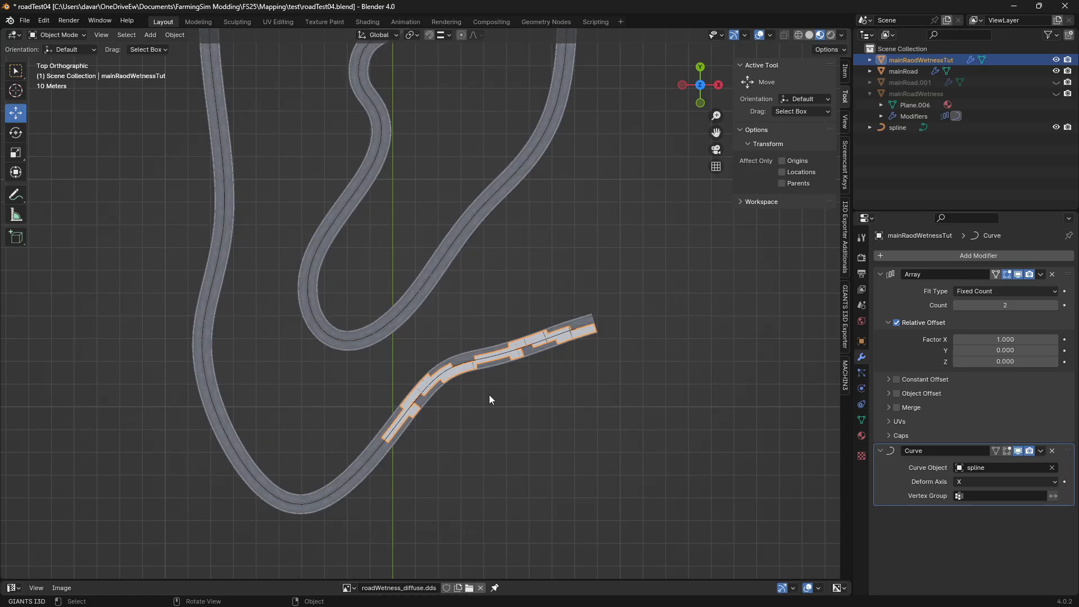
pyautogui.scroll(2, 507, 386)
pyautogui.scroll(-2, 520, 414)
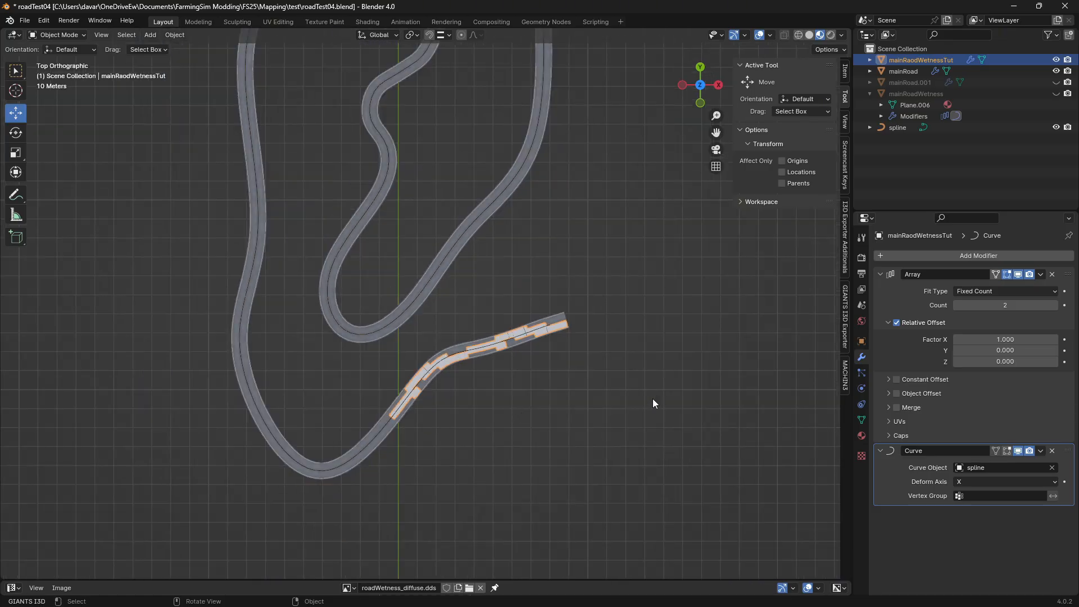
pyautogui.moveTo(1005, 339); pyautogui.dragTo(1029, 339)
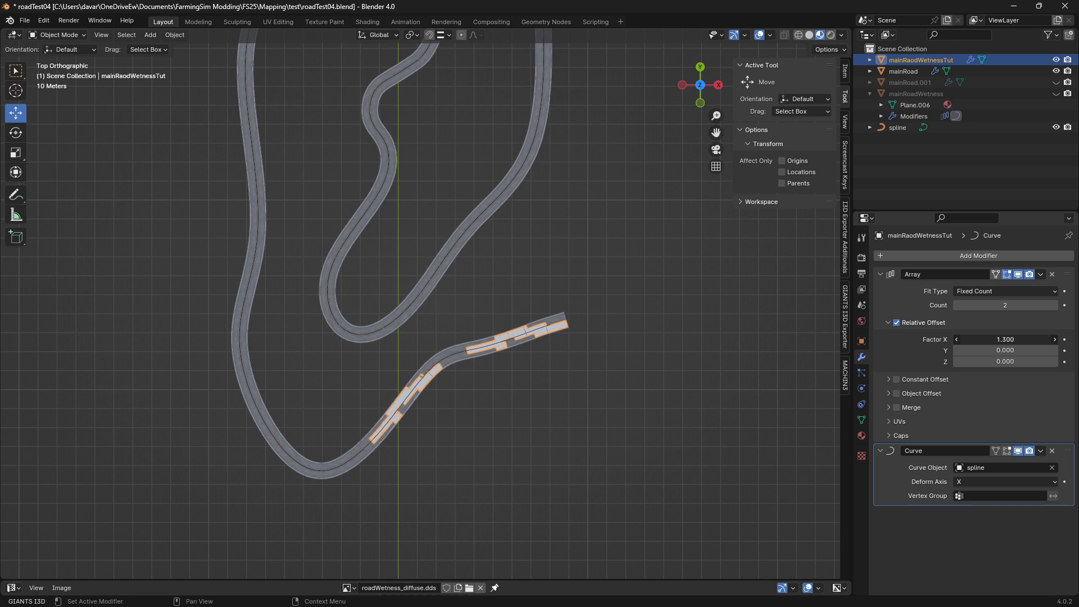
# Set the Array count to 14 so the copies stay within the road's end, and test an X offset factor of 1.4 before restoring 1.3
pyautogui.click(1003, 305)
pyautogui.write('6')
pyautogui.press('Return')
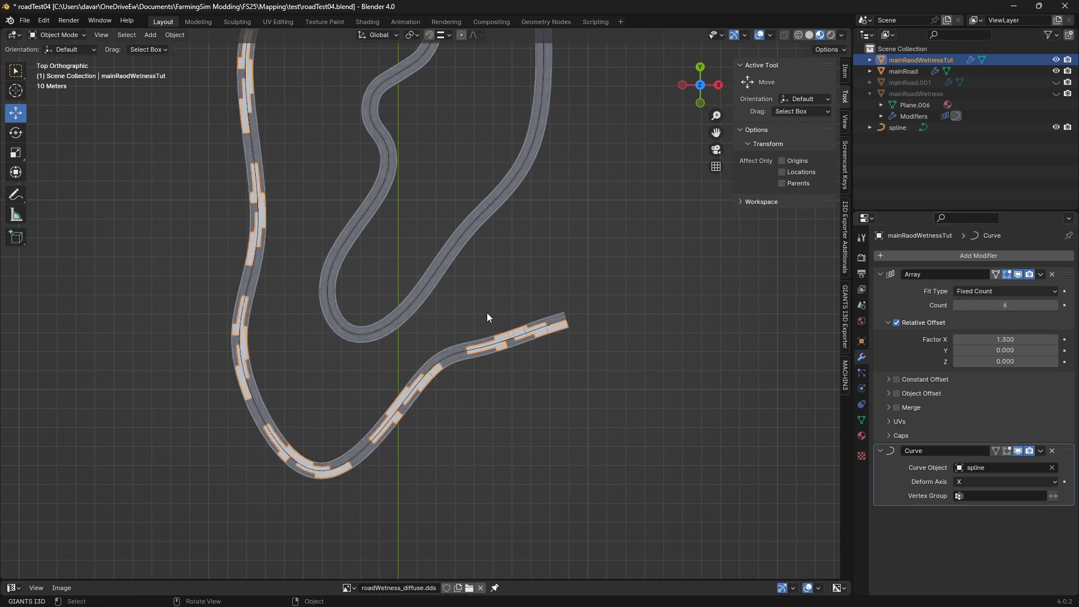
pyautogui.moveTo(591, 257); pyautogui.dragTo(594, 275, button='middle')
pyautogui.scroll(-3, 594, 275)
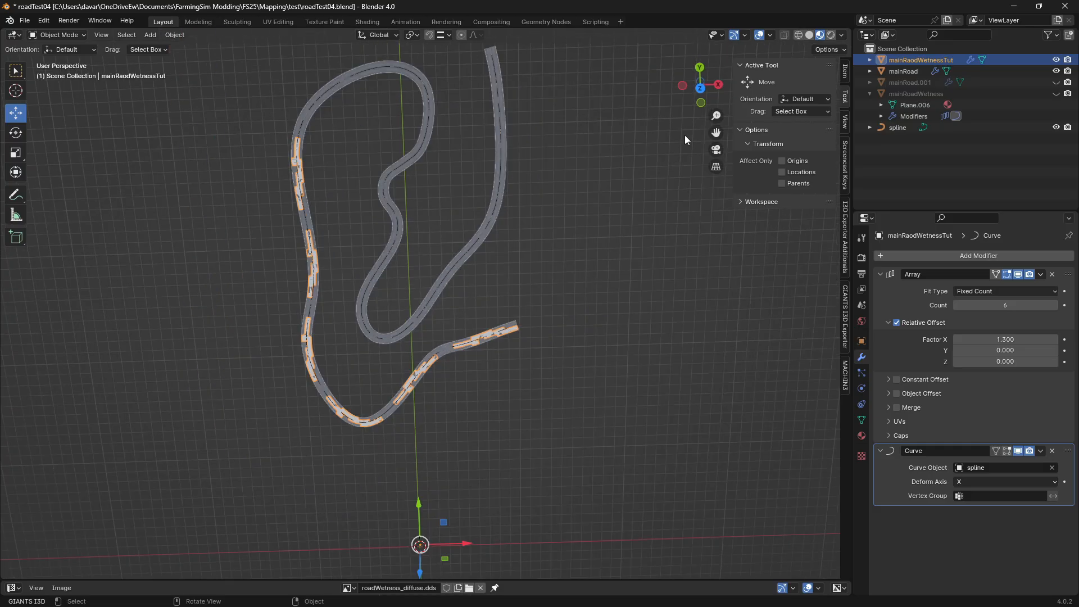
pyautogui.click(700, 88)
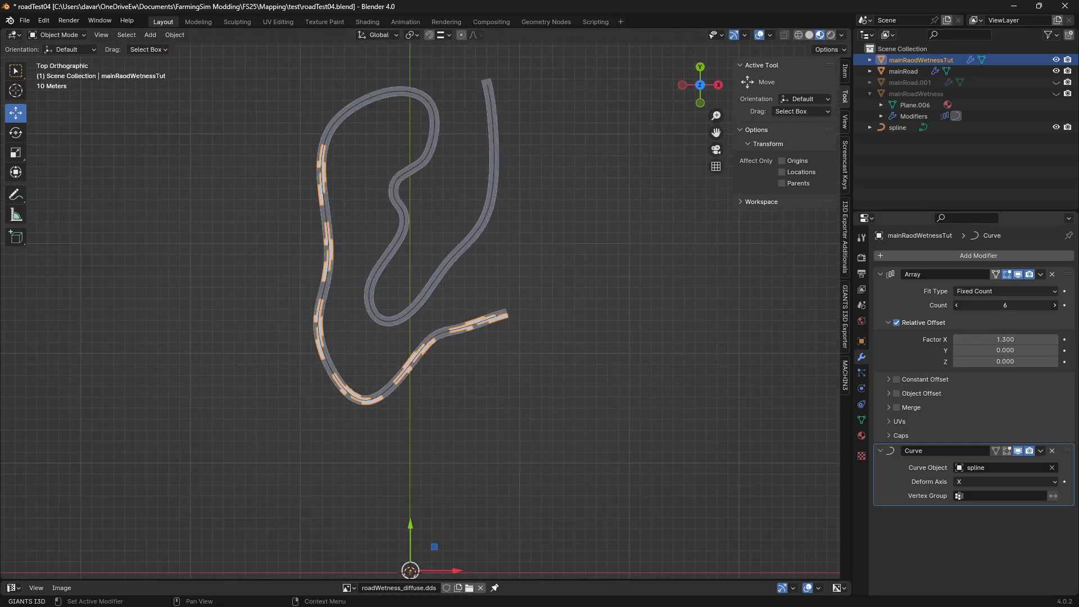
pyautogui.moveTo(1005, 305); pyautogui.dragTo(1040, 305)
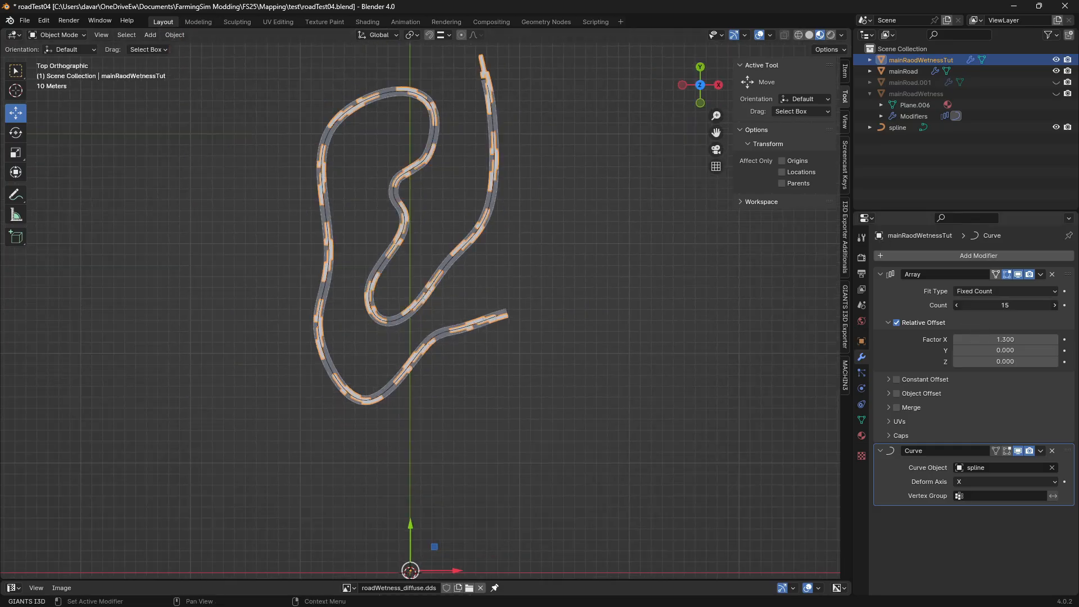
pyautogui.click(959, 305)
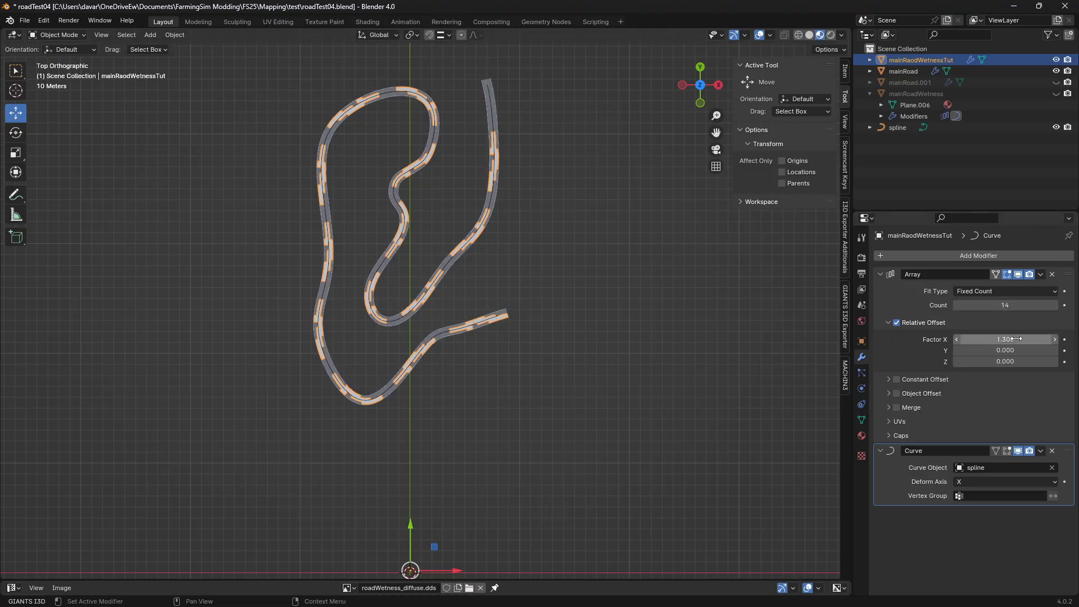
pyautogui.click(1053, 339)
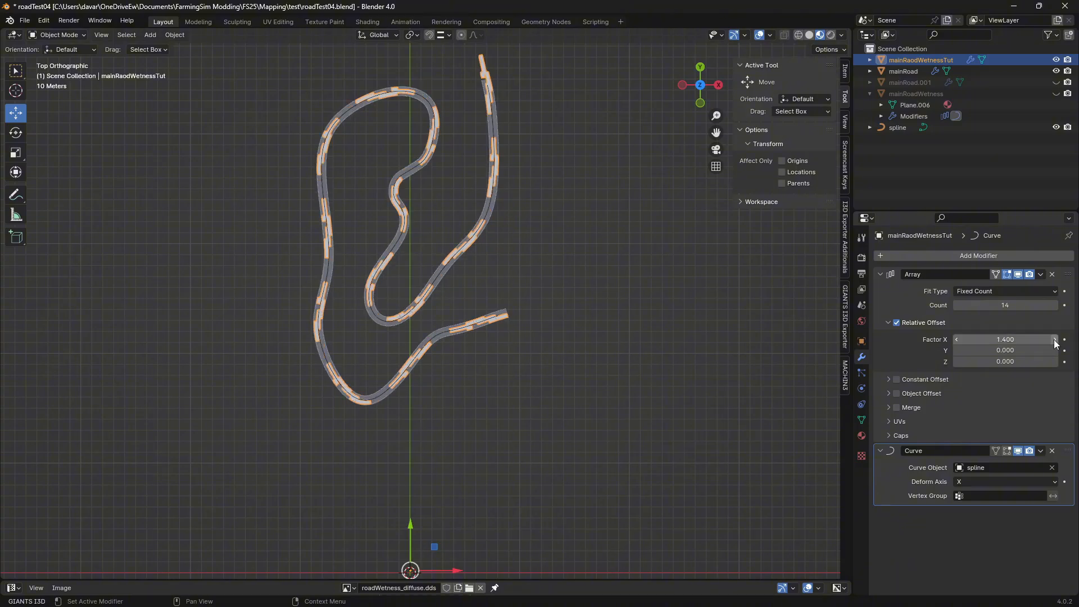
pyautogui.click(956, 340)
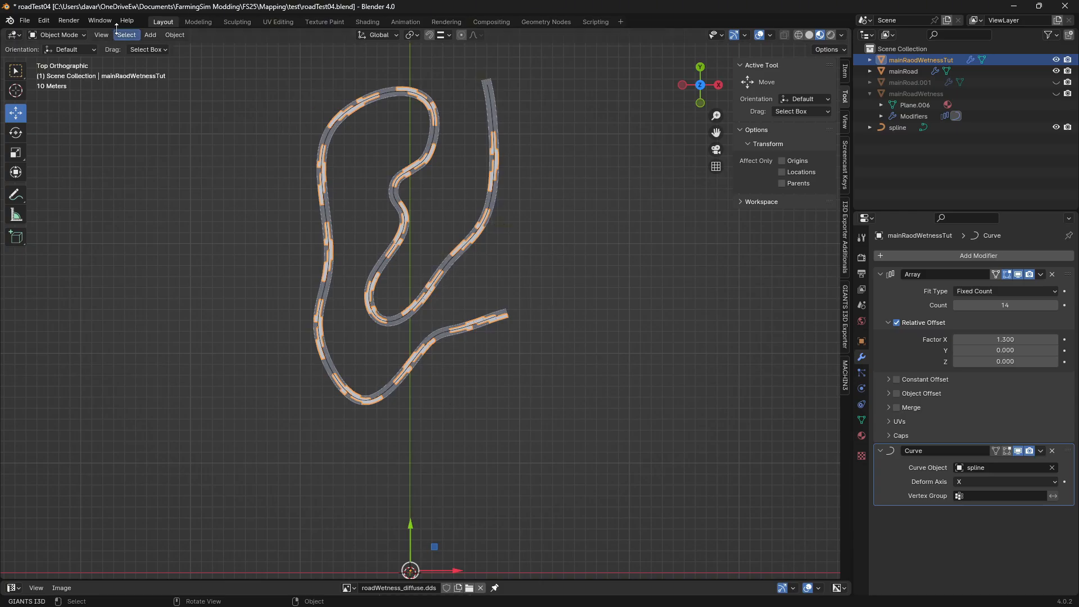
# Save roadTest04.blend with only mainRaodWetnessTut selected
pyautogui.click(25, 20)
pyautogui.click(40, 93)
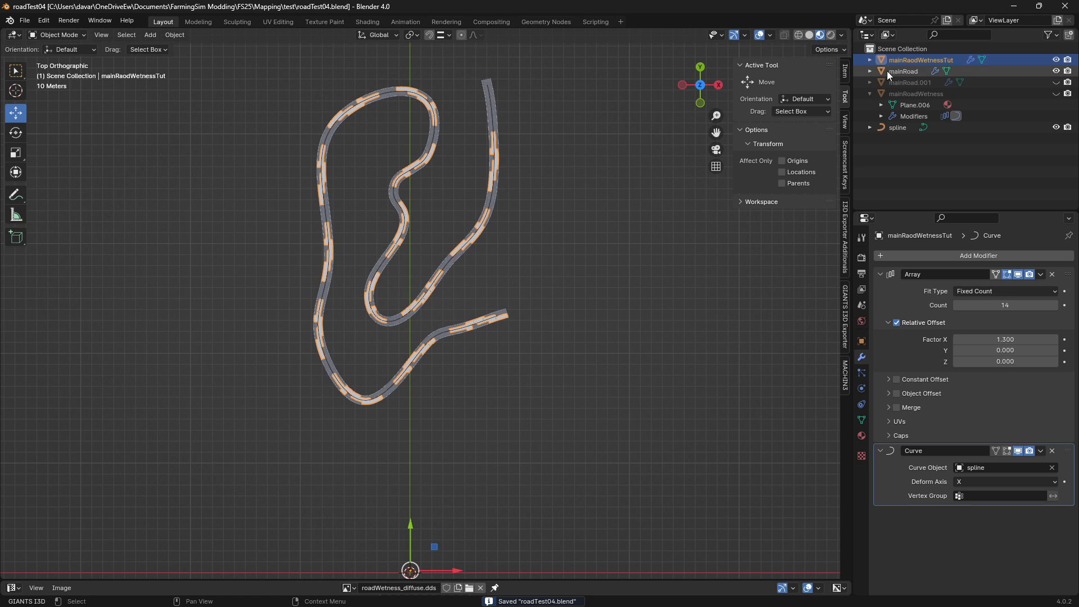
pyautogui.click(905, 72)
pyautogui.click(908, 63)
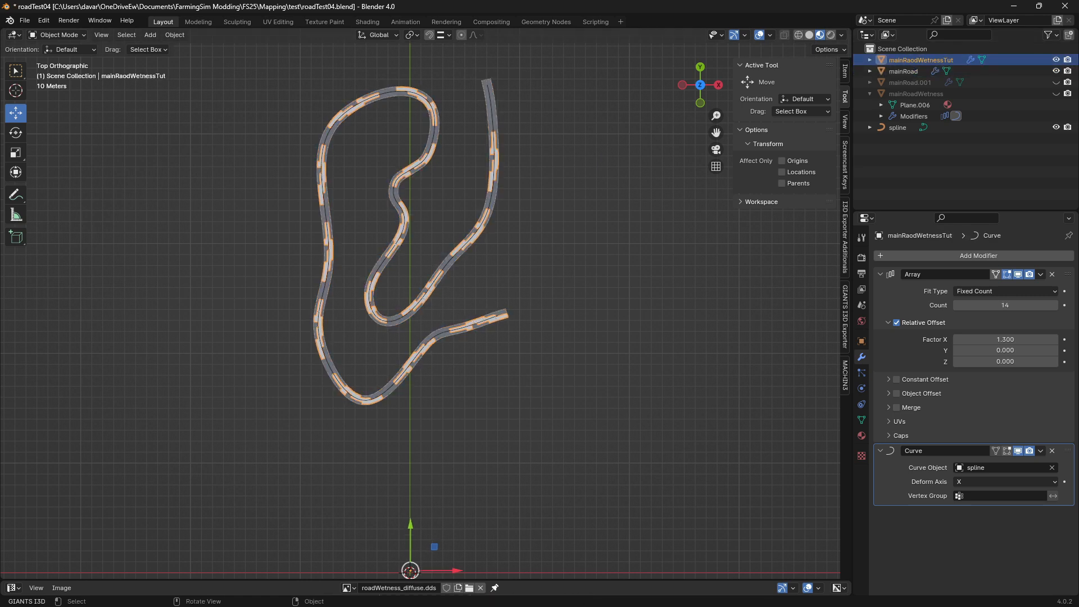
pyautogui.click(24, 21)
pyautogui.click(28, 21)
pyautogui.click(29, 22)
pyautogui.click(42, 90)
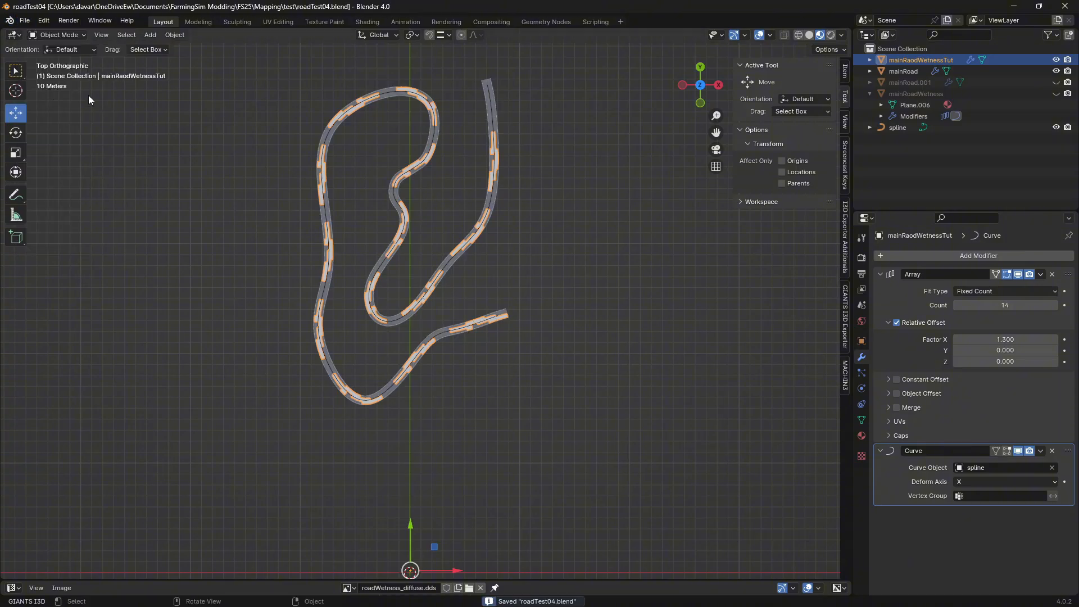
# Export the selected wetness mesh as I3D with modifiers applied, overwriting roadTest05.i3d in the test folder
pyautogui.click(27, 21)
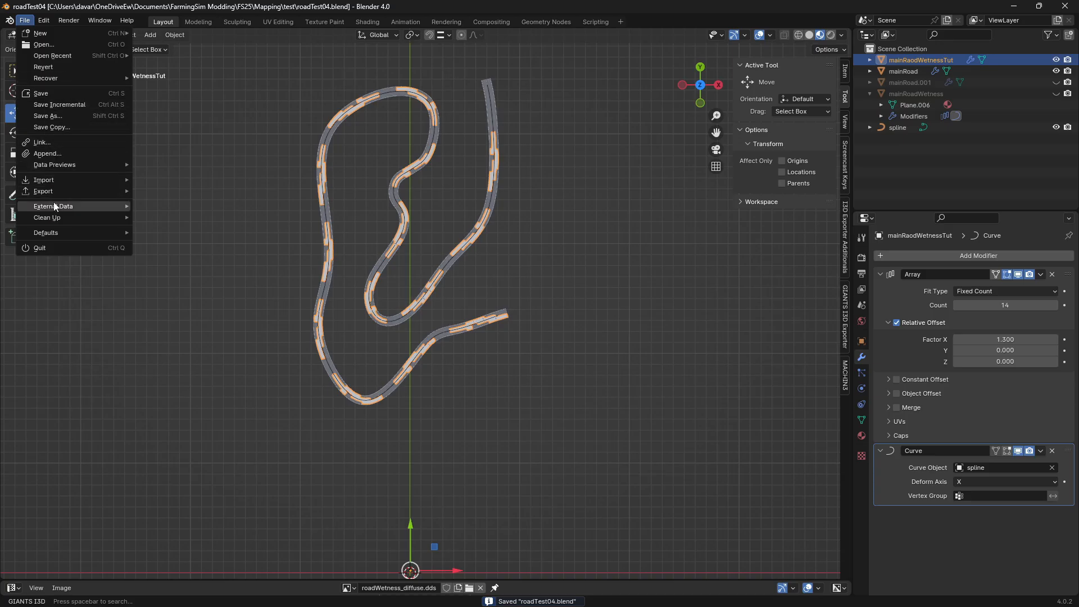
pyautogui.moveTo(55, 193)
pyautogui.click(184, 327)
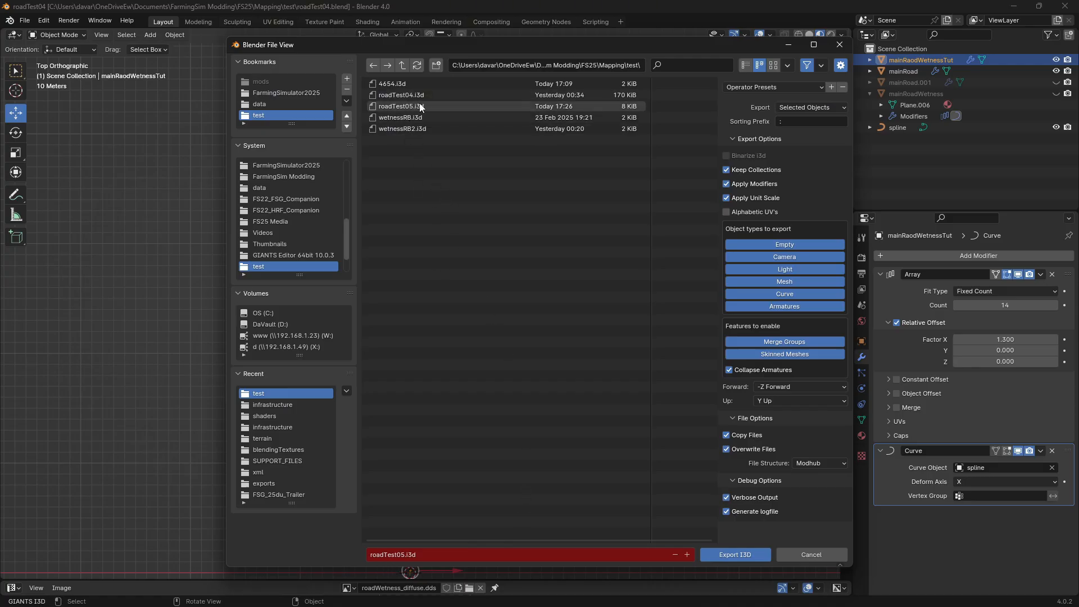
pyautogui.click(748, 554)
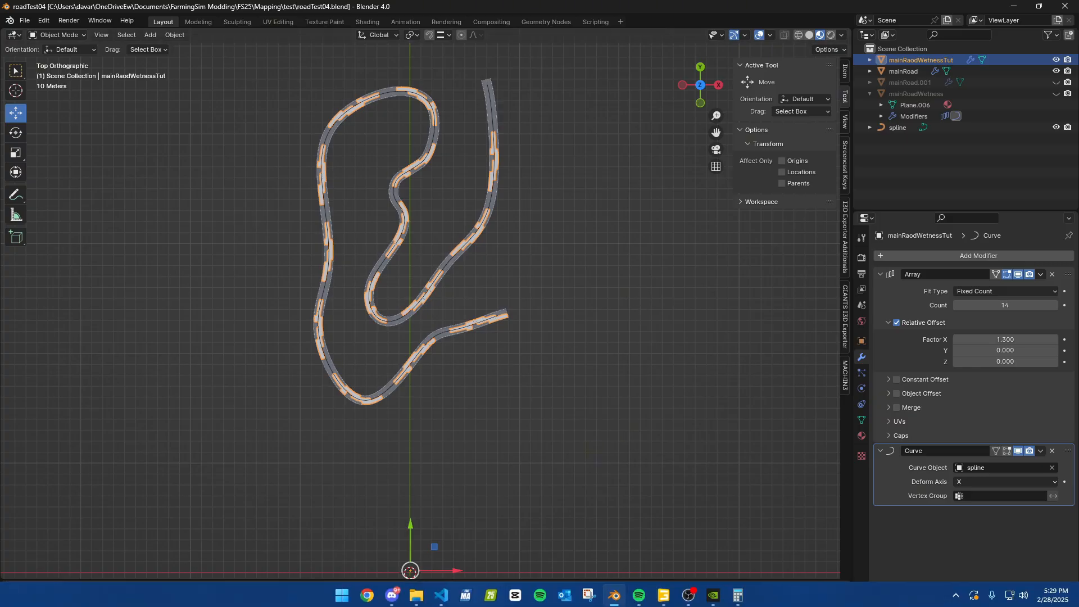
# Open roadTest05.i3d from the test folder in Visual Studio Code and maximize the editor window
pyautogui.click(418, 595)
pyautogui.scroll(-2, 356, 347)
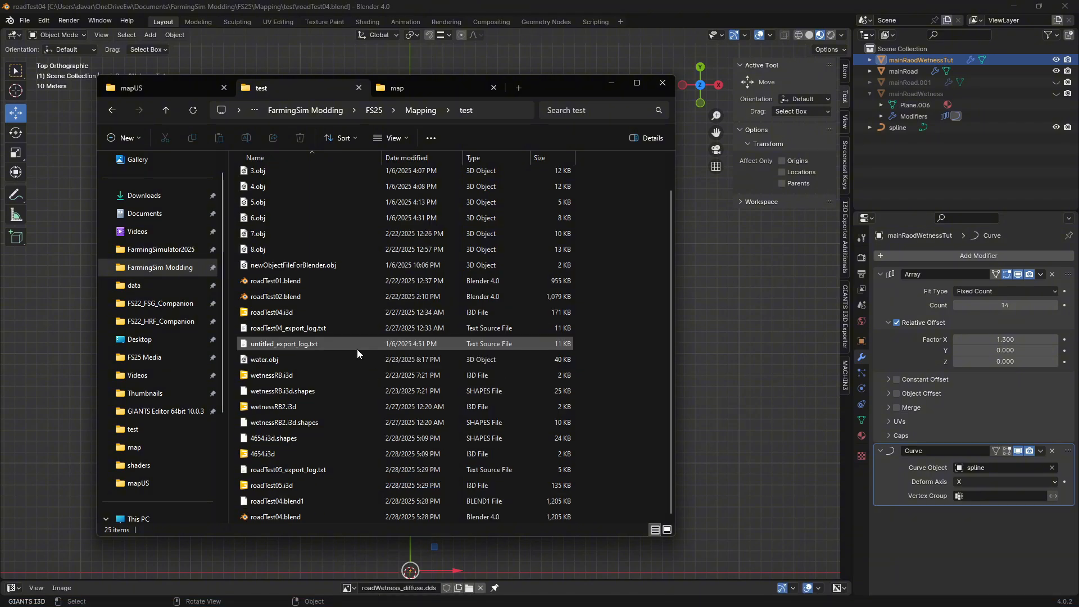
pyautogui.rightClick(272, 486)
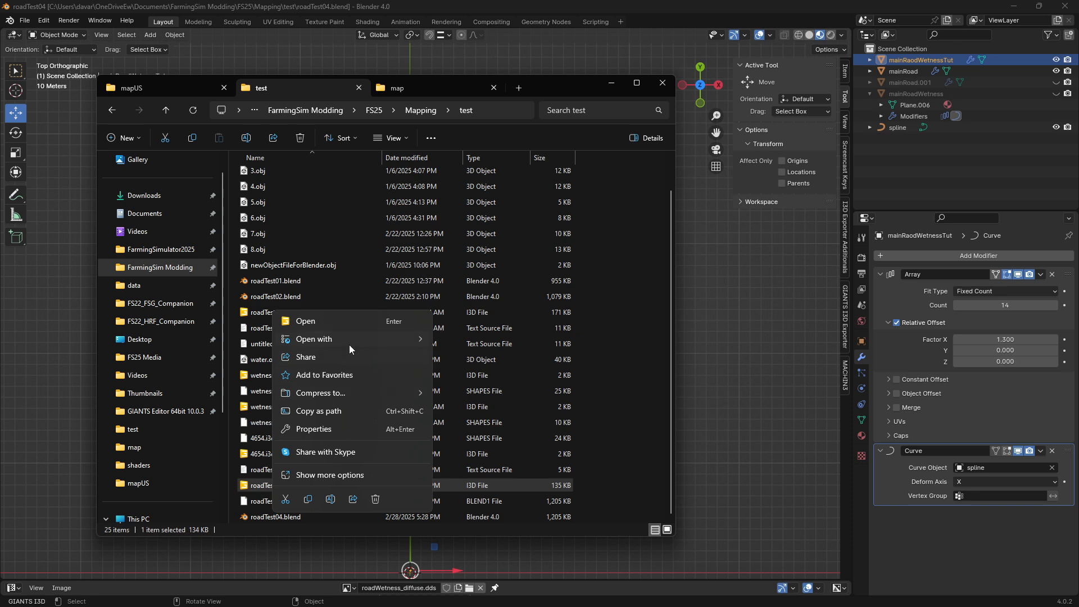
pyautogui.moveTo(348, 340)
pyautogui.click(463, 394)
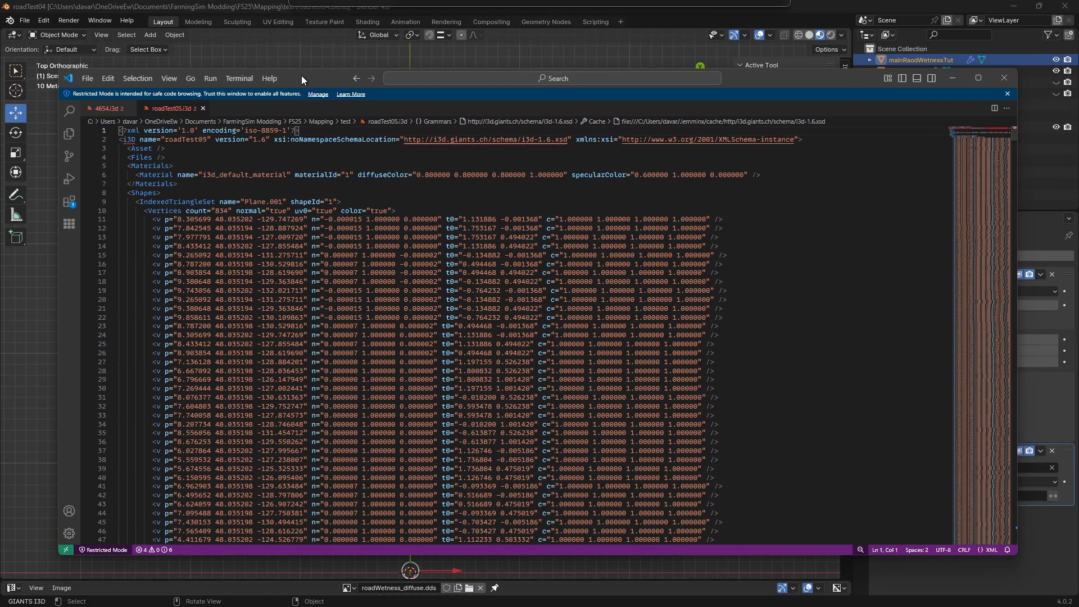
pyautogui.doubleClick(302, 78)
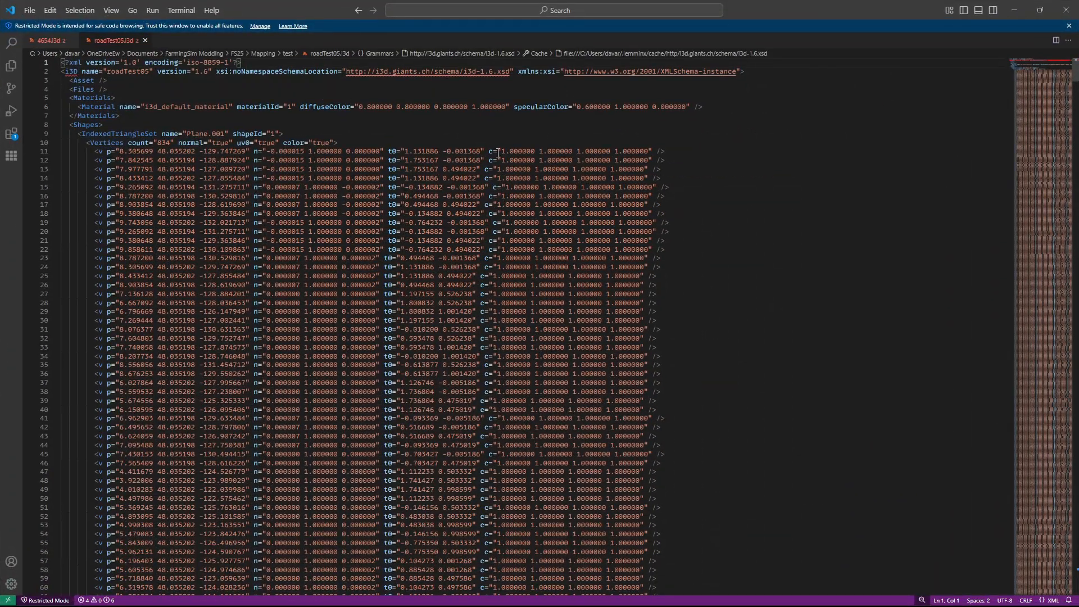
# Examine the vertex colour (c) values in roadTest05.i3d from the first vertex through to the end of the file
pyautogui.moveTo(501, 151); pyautogui.dragTo(649, 151)
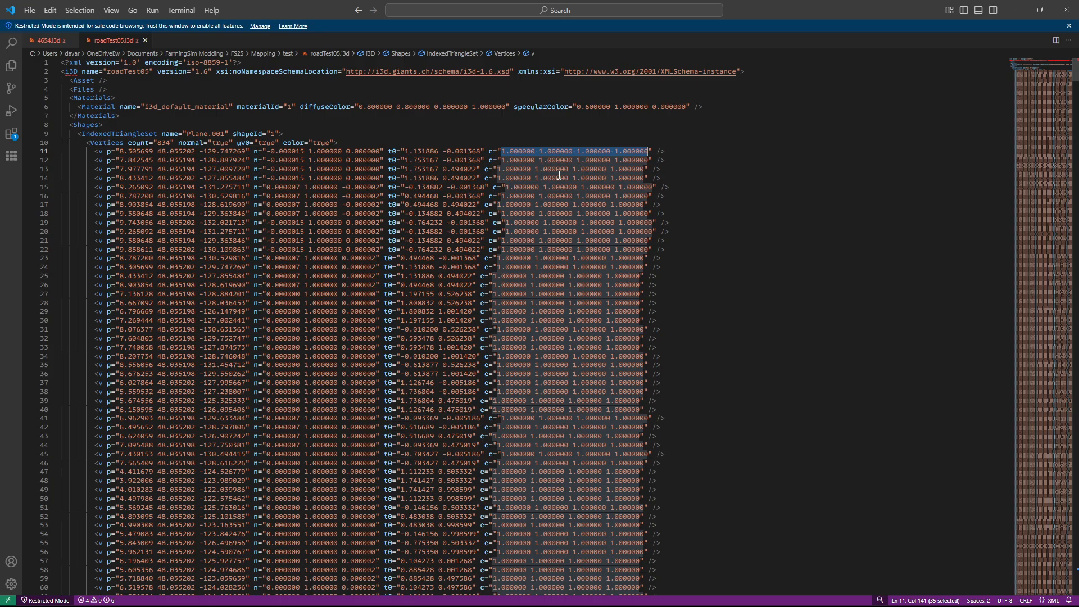
pyautogui.scroll(-15, 786, 227)
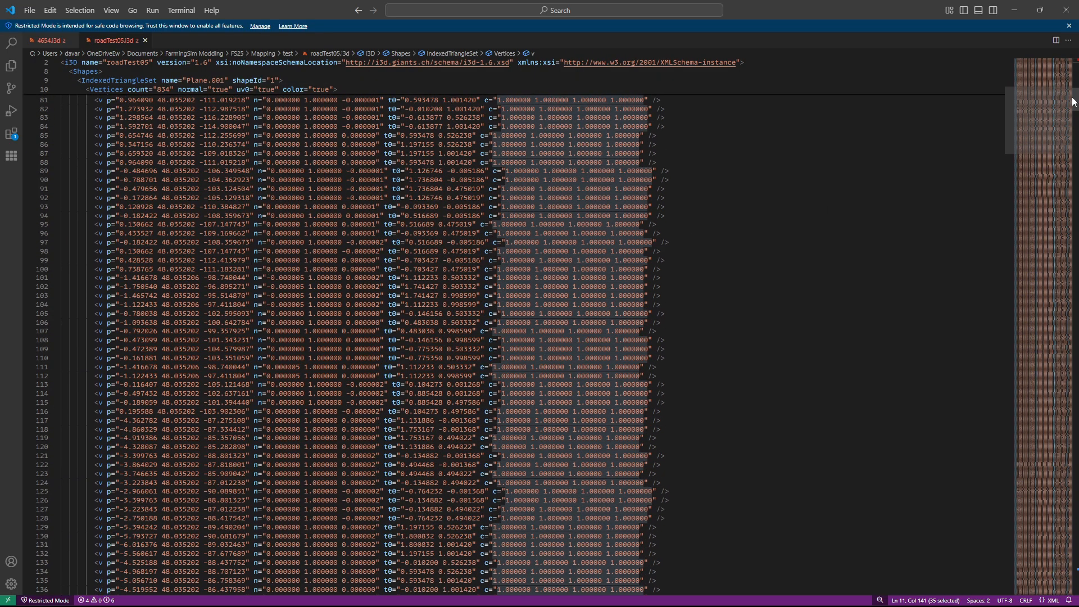
pyautogui.moveTo(1073, 102); pyautogui.dragTo(1074, 603)
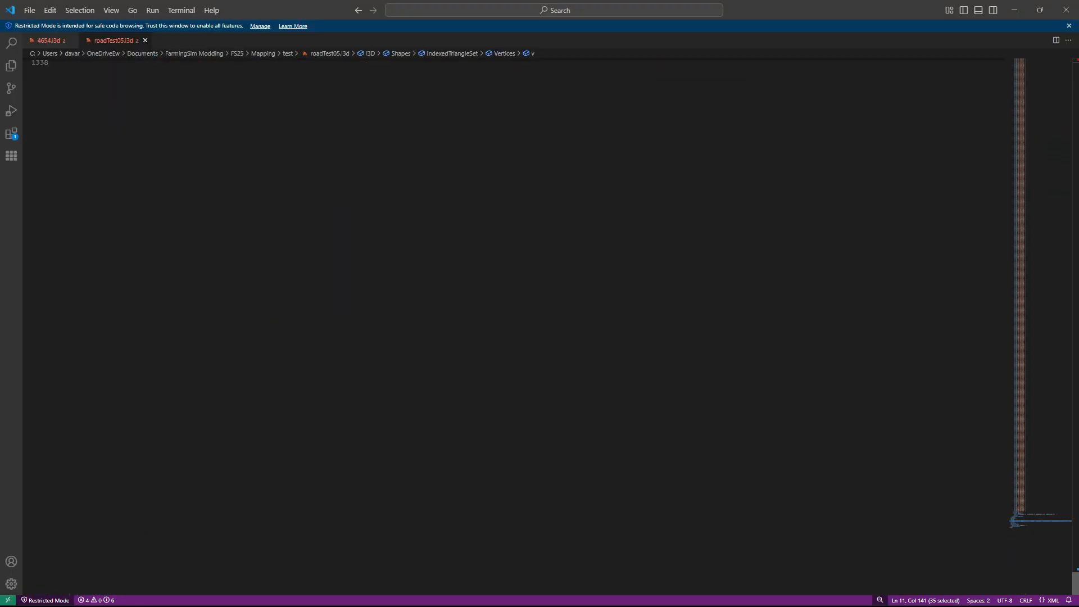
pyautogui.scroll(8, 539, 315)
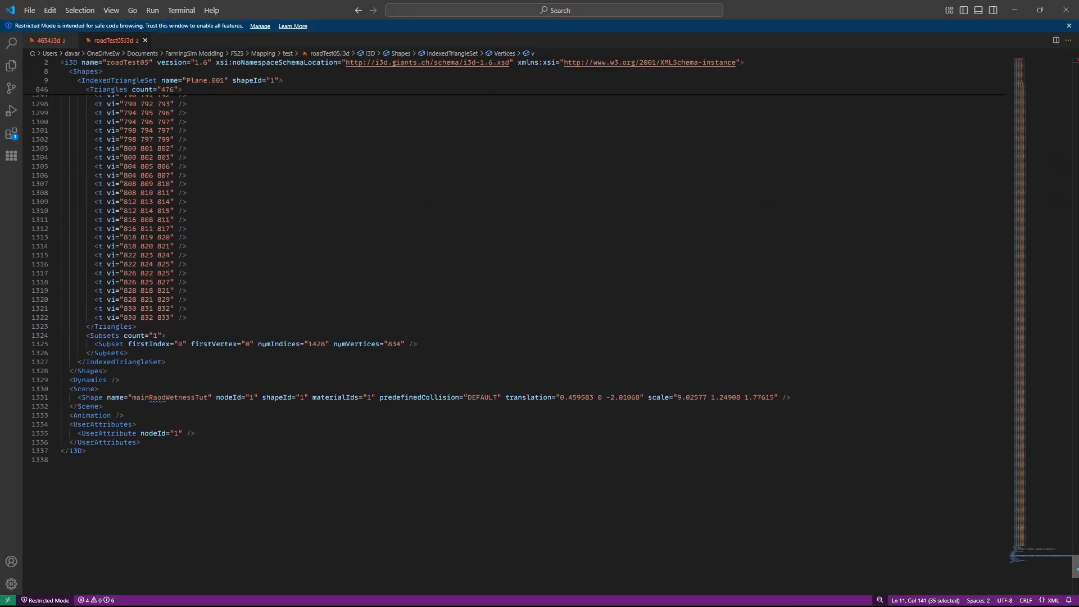
pyautogui.scroll(20, 539, 337)
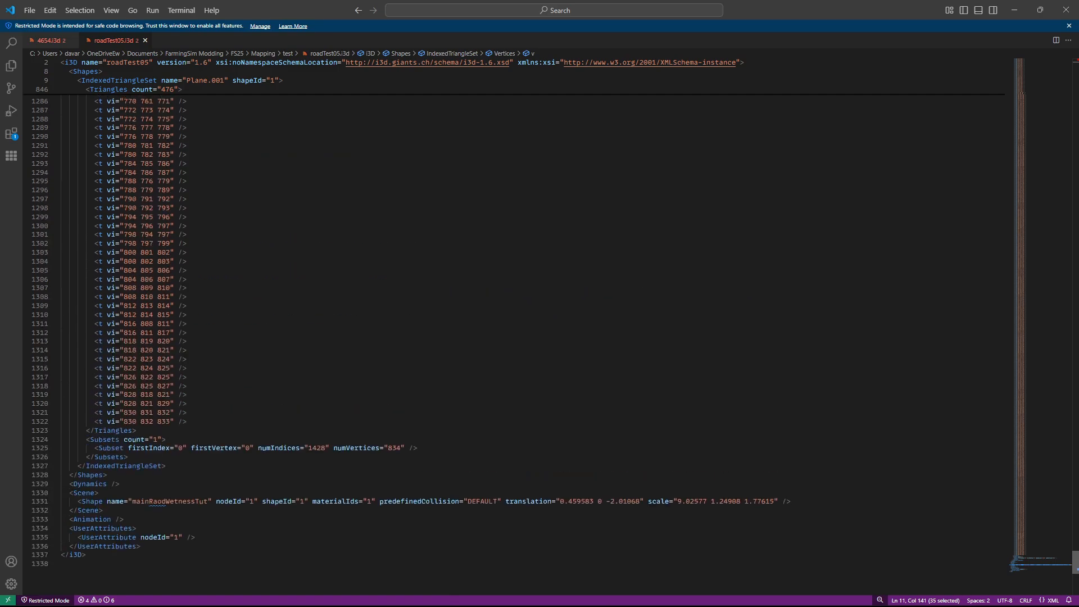
pyautogui.scroll(17, 539, 337)
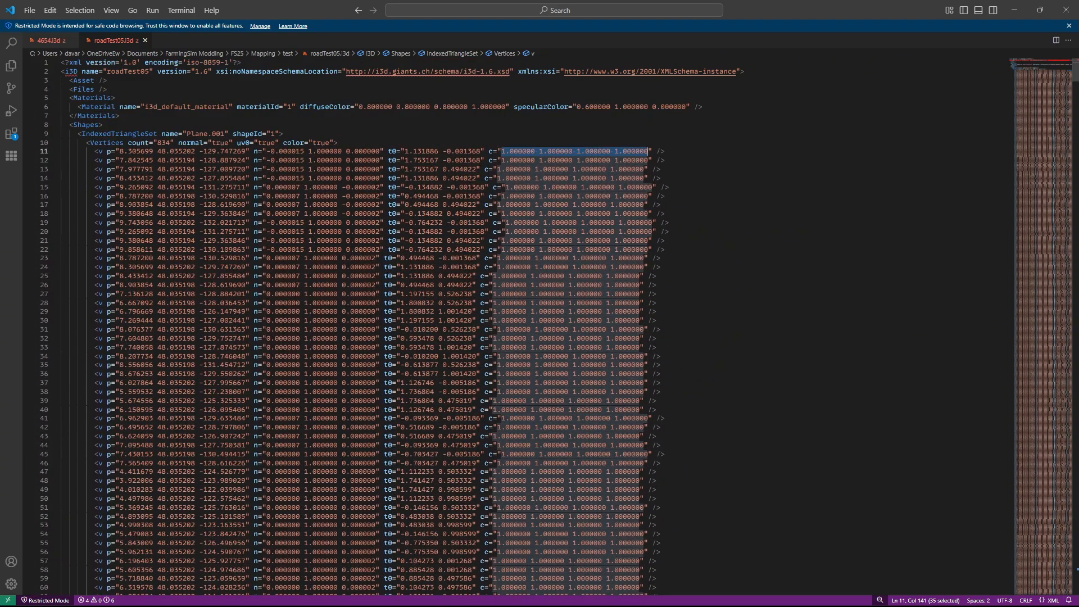
# Switch back to Blender and assign the existing roadWetness_mat material to mainRaodWetnessTut
pyautogui.moveTo(575, 600)
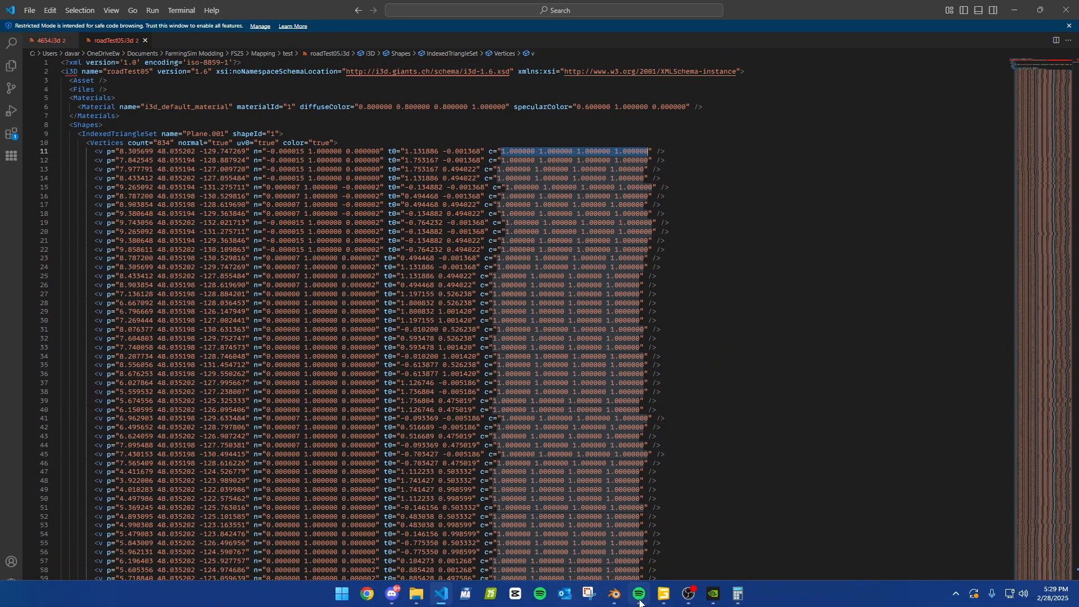
pyautogui.click(614, 593)
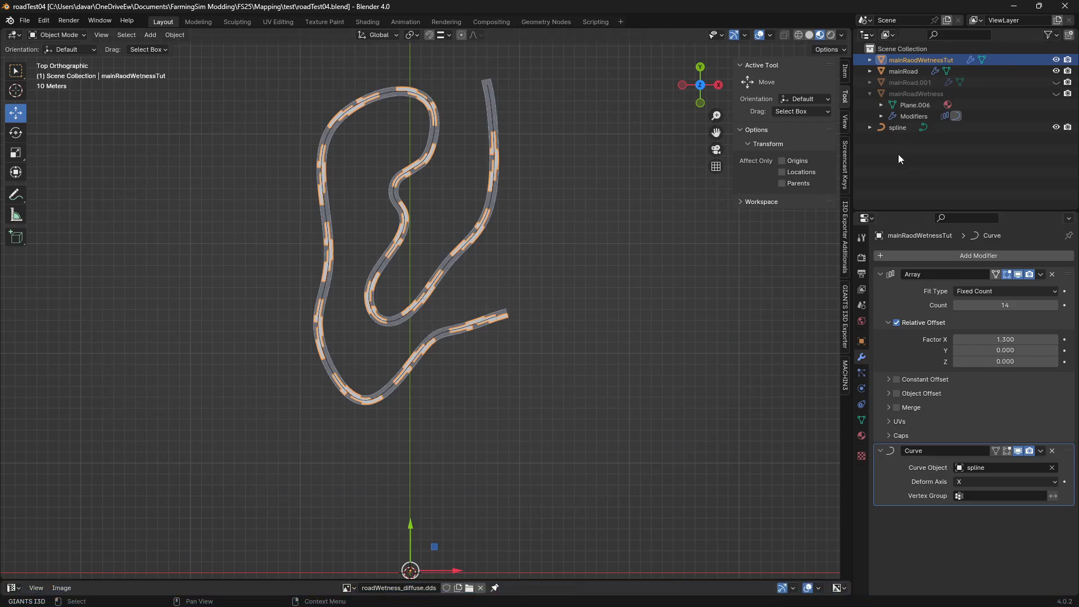
pyautogui.click(914, 59)
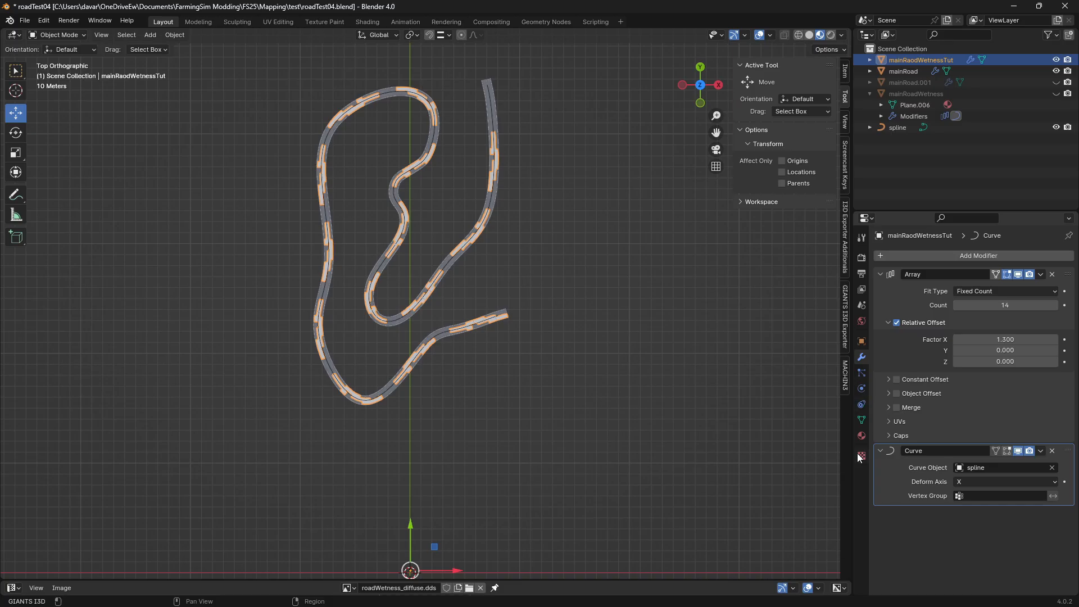
pyautogui.click(861, 436)
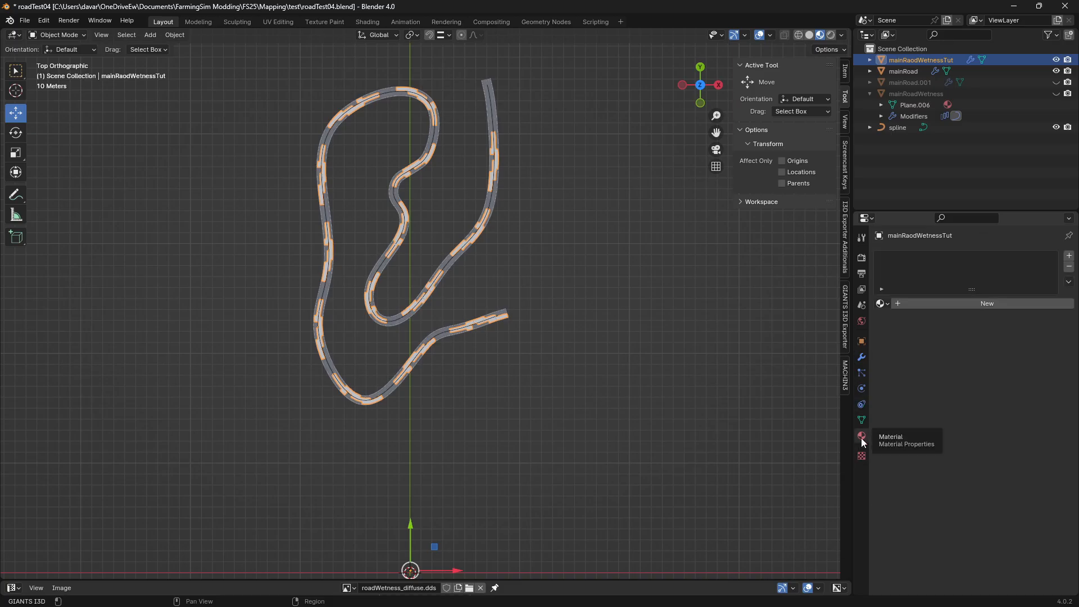
pyautogui.click(880, 304)
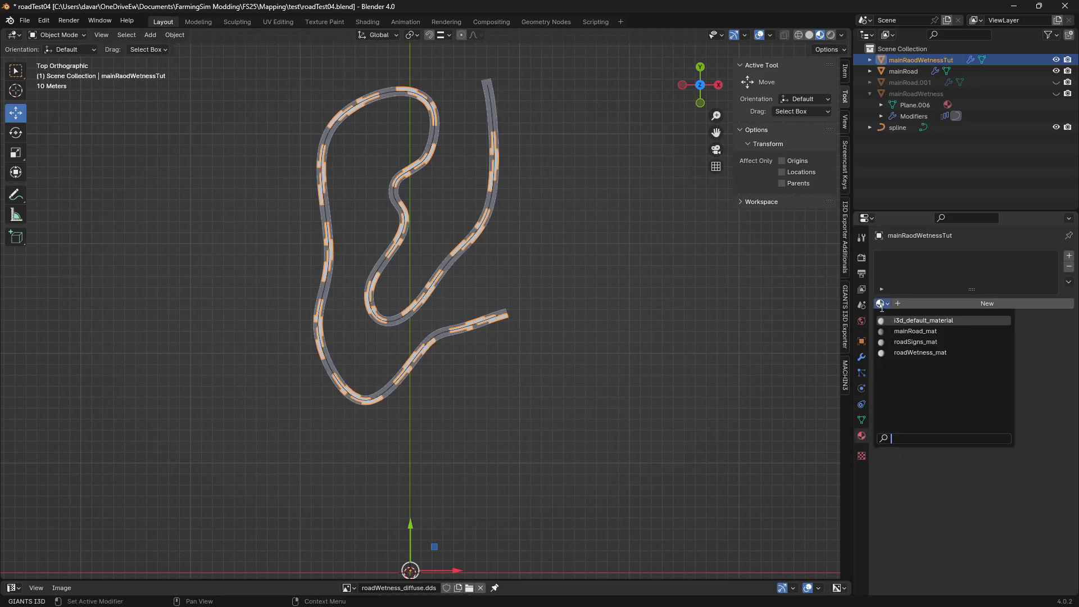
pyautogui.click(932, 353)
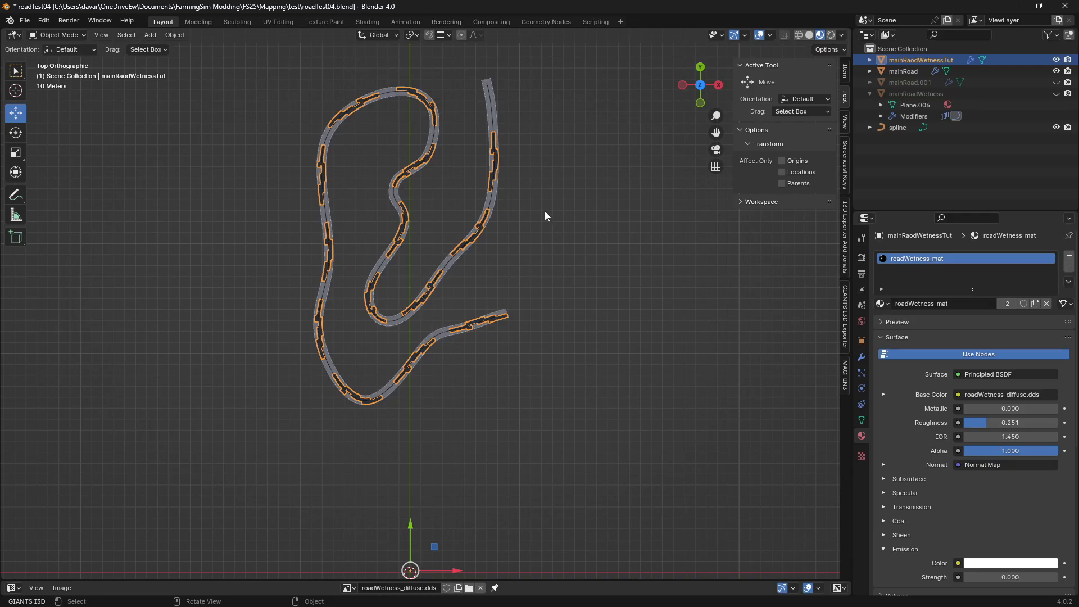
# Save roadTest04.blend and reselect mainRaodWetnessTut
pyautogui.click(528, 203)
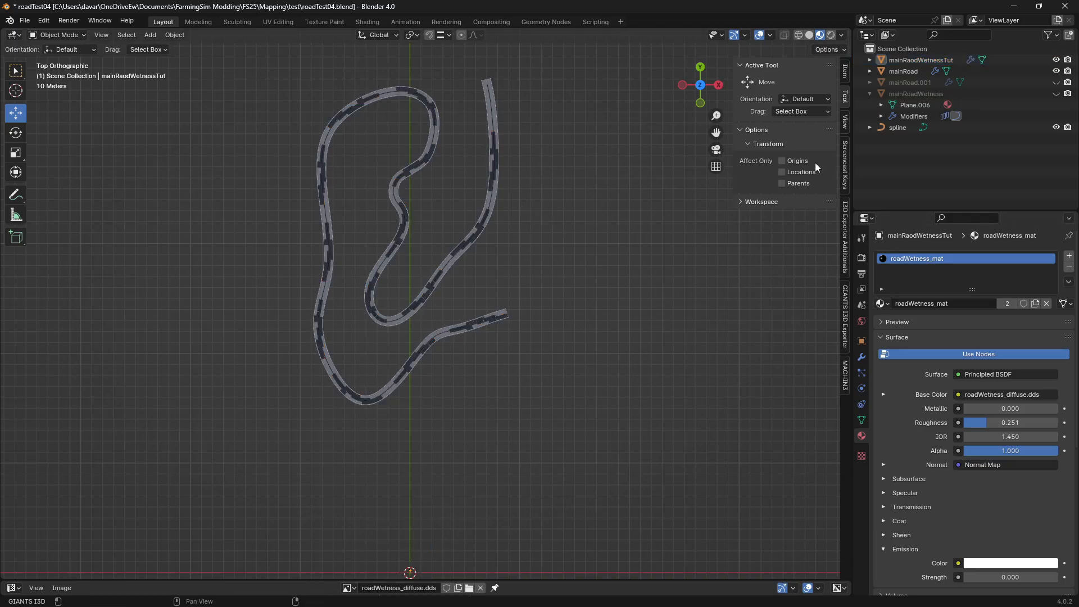
pyautogui.click(25, 21)
pyautogui.click(63, 95)
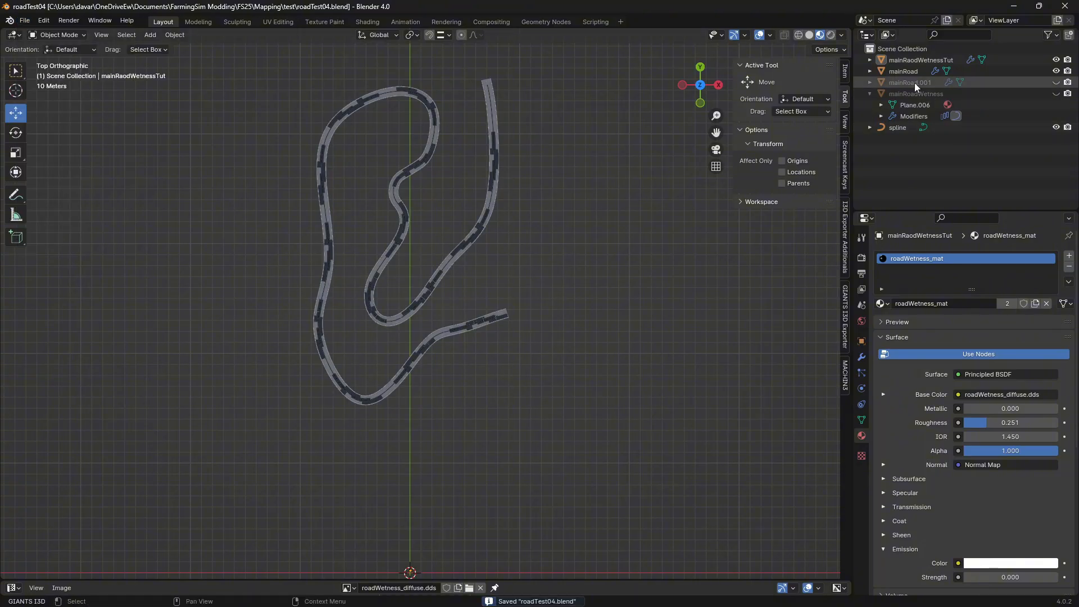
pyautogui.click(915, 60)
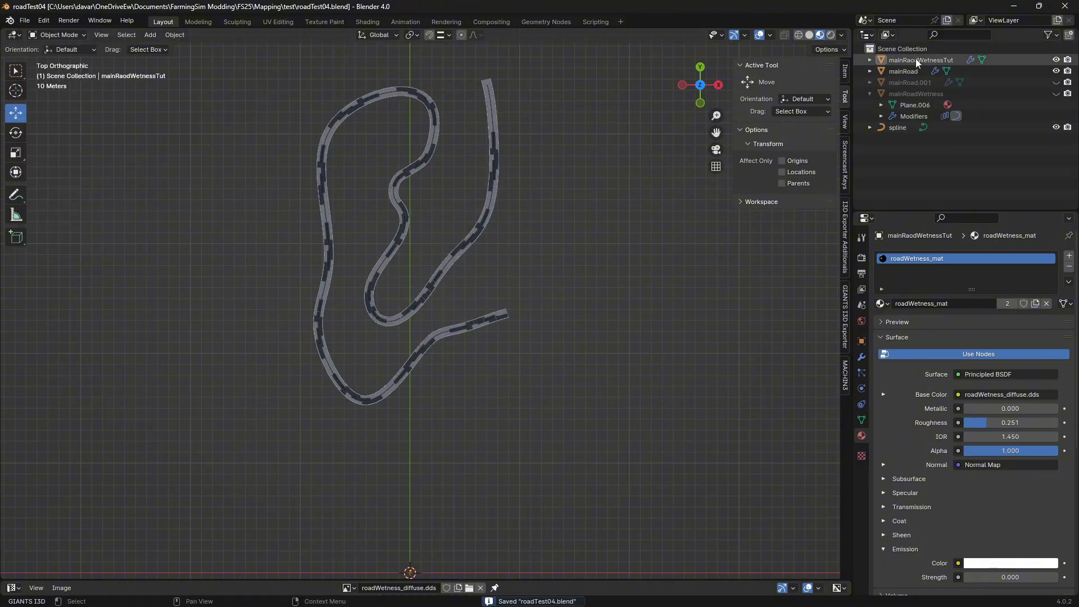
# Export the selected mainRaodWetnessTut as I3D to roadTest05.i3d in the test folder, overwriting the existing file
pyautogui.click(28, 20)
pyautogui.moveTo(42, 191)
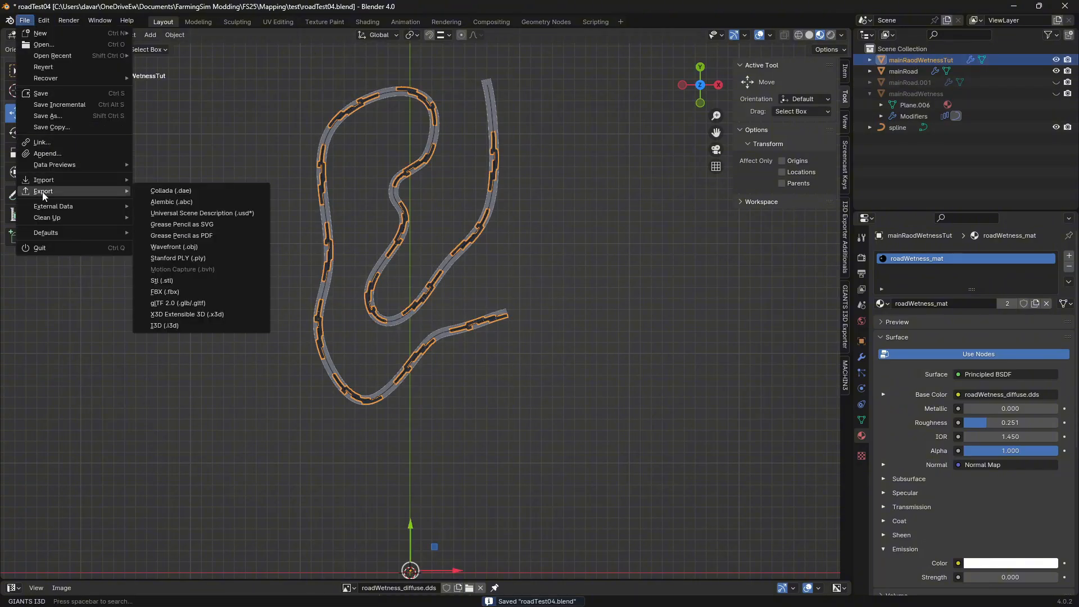
pyautogui.click(180, 328)
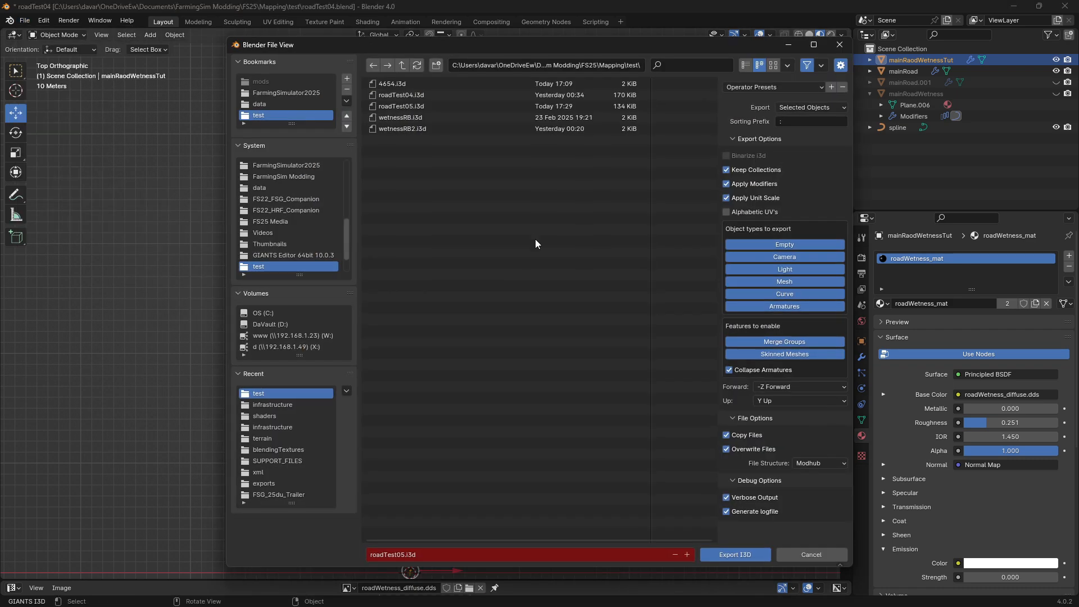
pyautogui.click(734, 555)
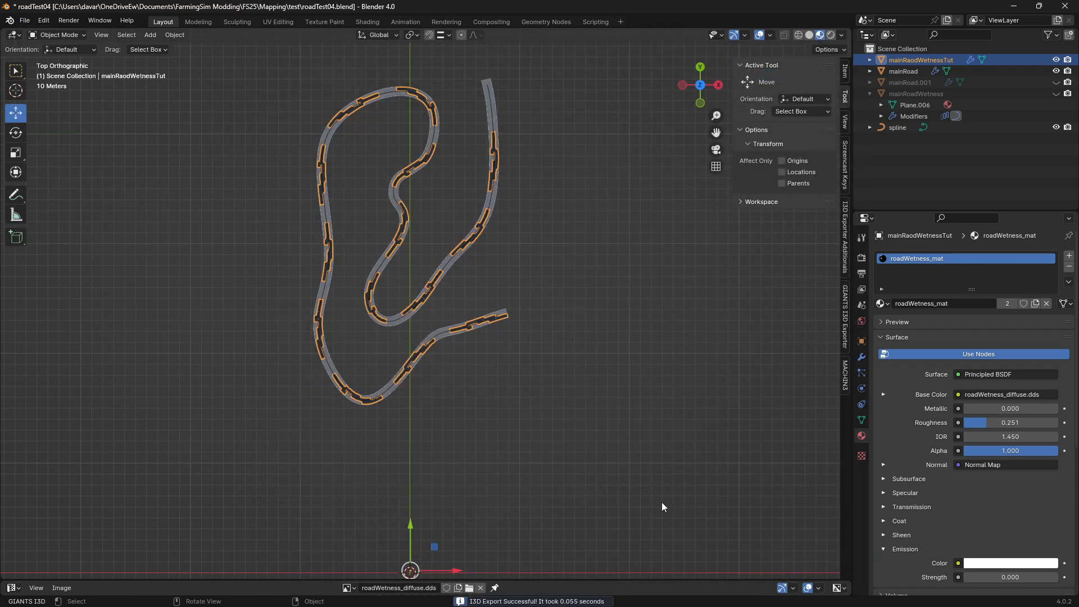
# In Visual Studio Code, copy the Refractionmap line from 4654.i3d onto a new line below Normalmap in roadTest05.i3d and save the file
pyautogui.click(441, 594)
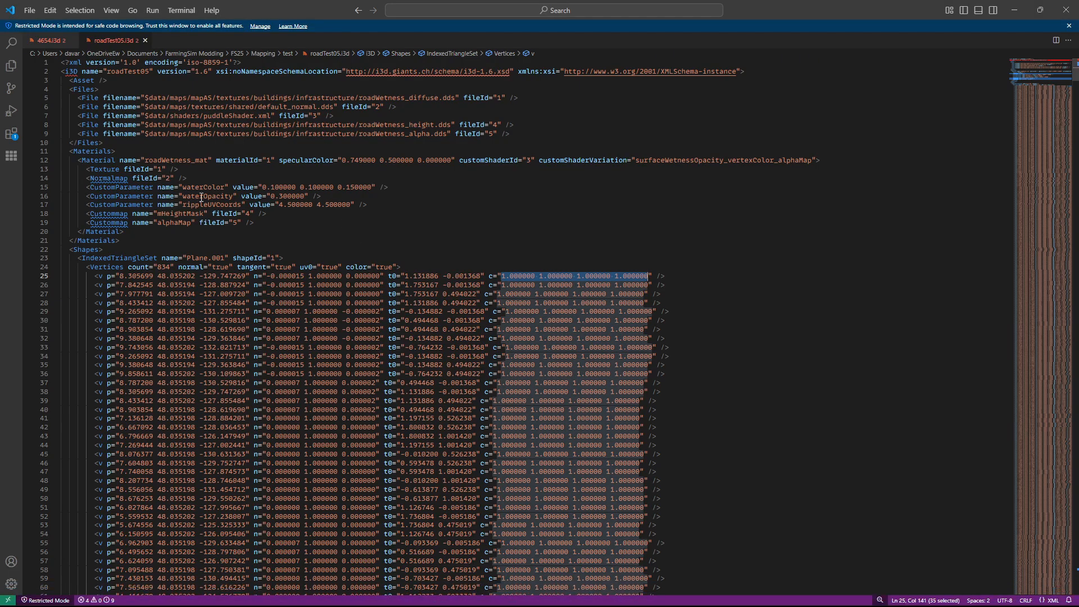
pyautogui.moveTo(253, 224); pyautogui.dragTo(61, 170)
pyautogui.click(237, 181)
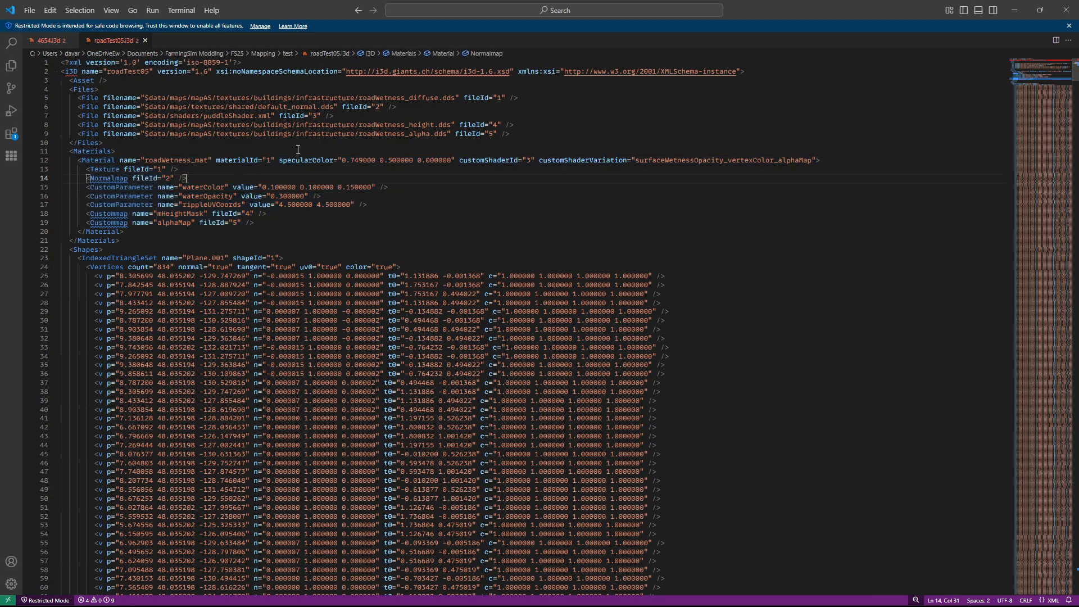
pyautogui.press('Return')
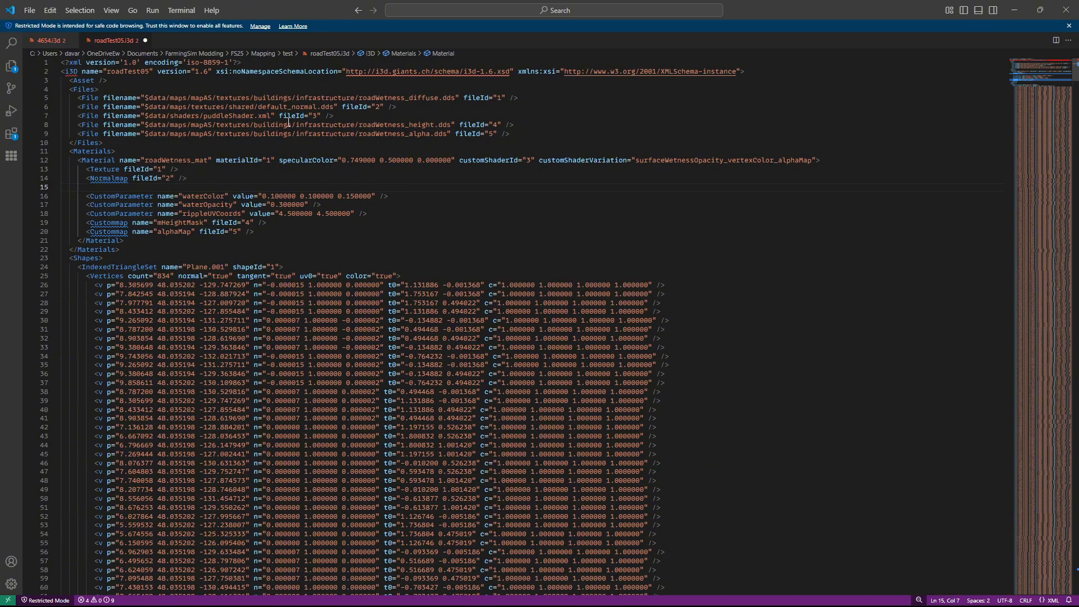
pyautogui.click(50, 40)
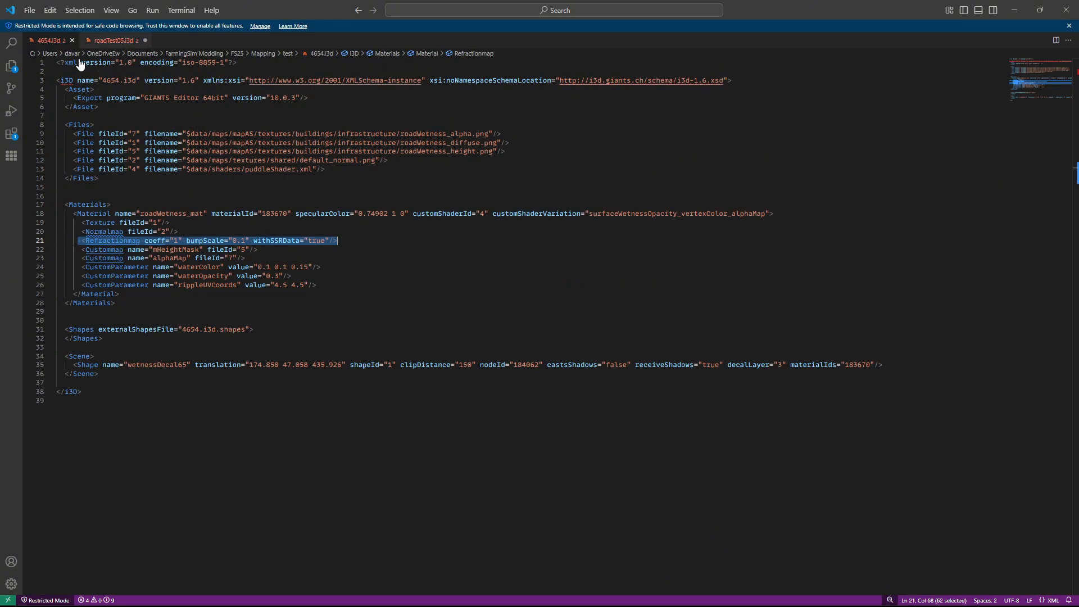
pyautogui.rightClick(315, 242)
pyautogui.click(353, 410)
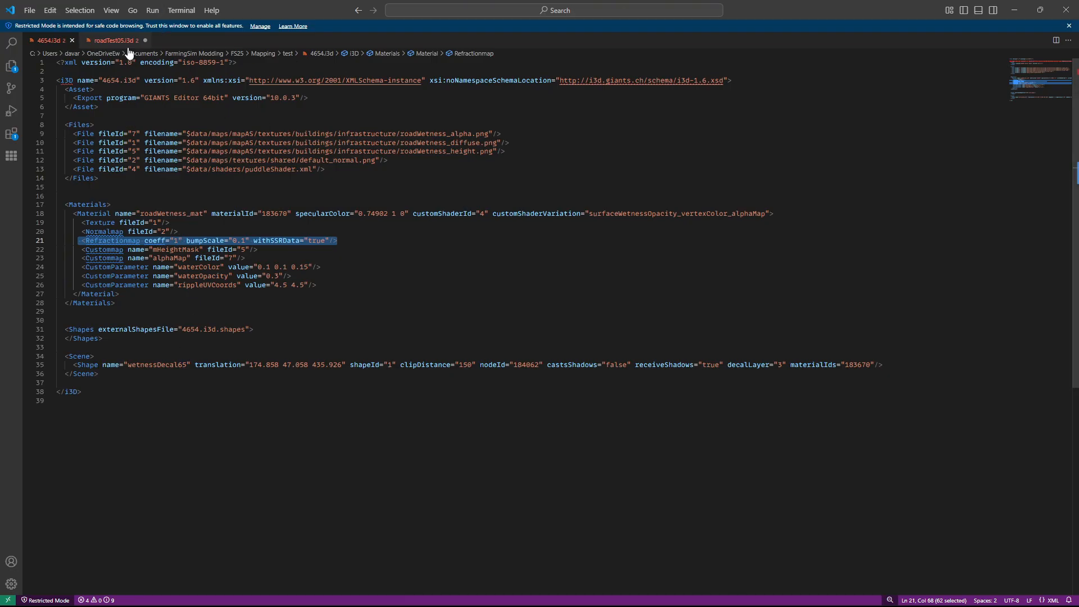
pyautogui.click(128, 41)
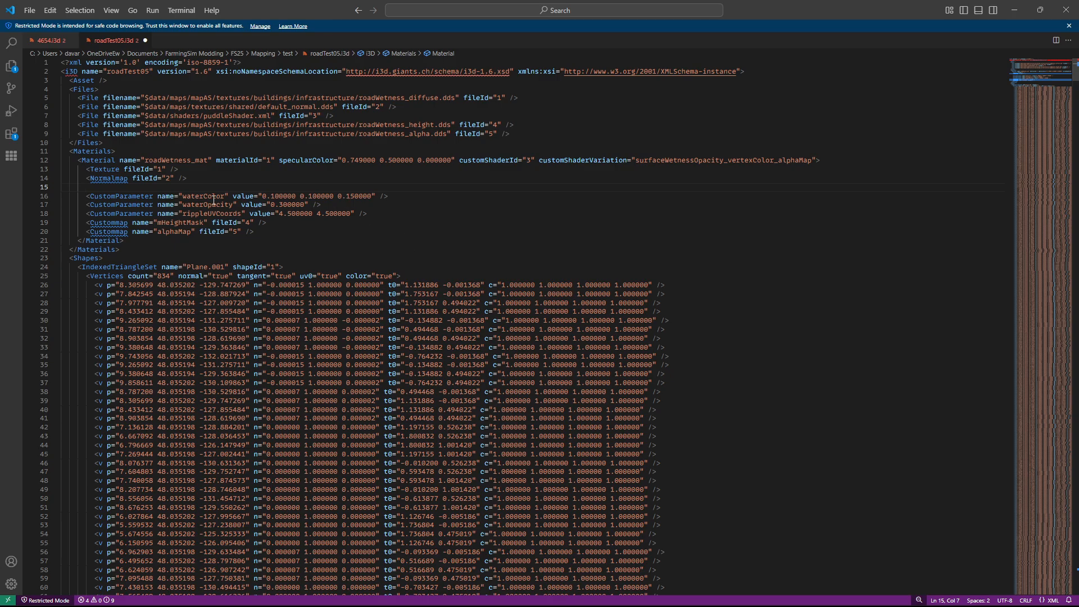
pyautogui.hotkey('ctrl', 'v')
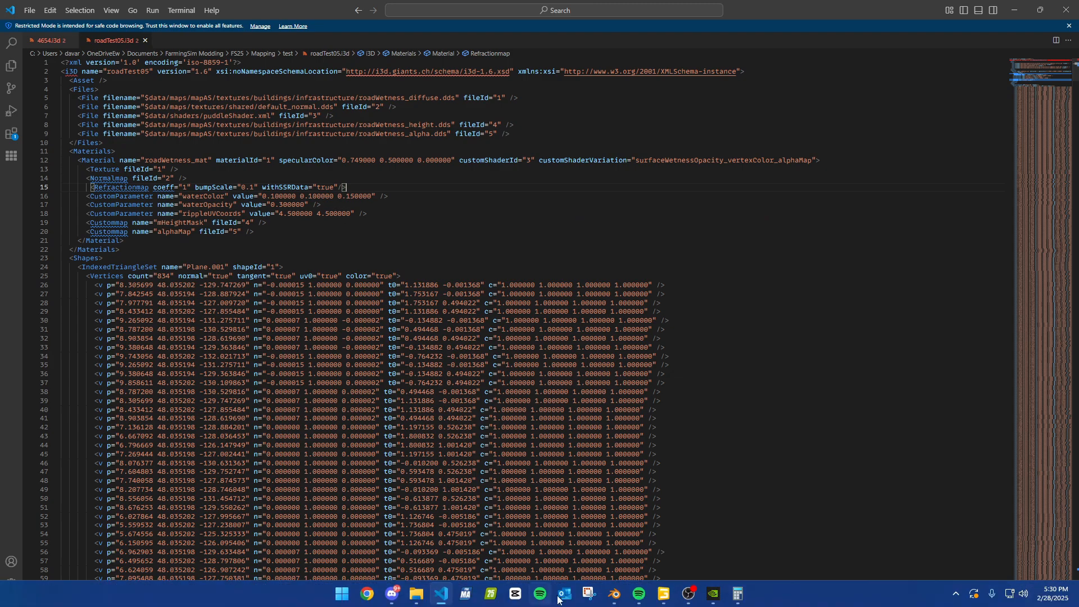
# Switch to GIANTS Editor with the mapUS.i3d map open and import roadTest05.i3d from the test folder
pyautogui.moveTo(664, 597)
pyautogui.click(715, 541)
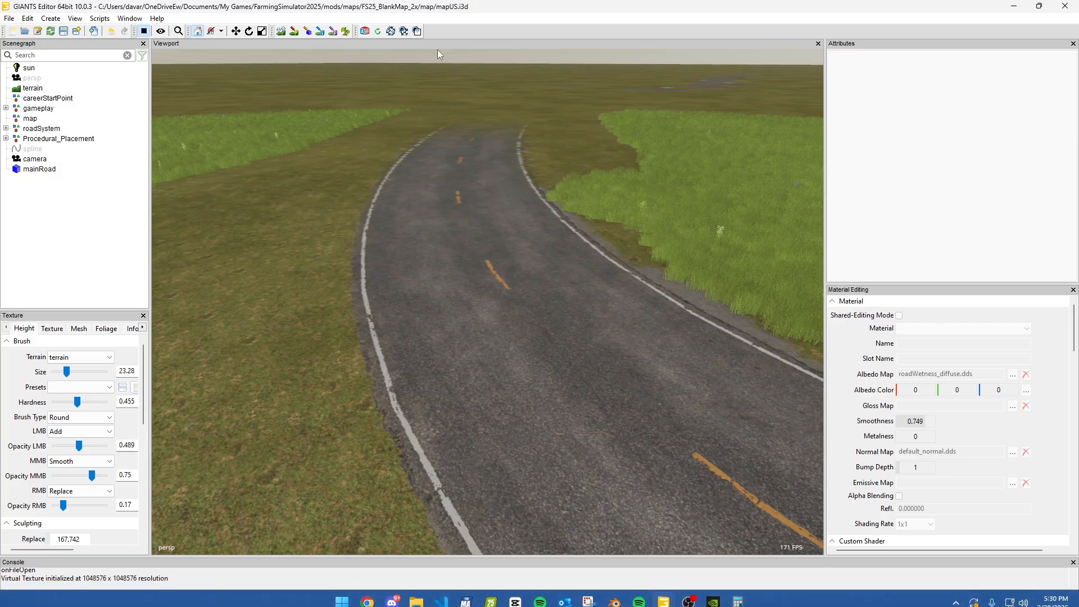
pyautogui.click(10, 19)
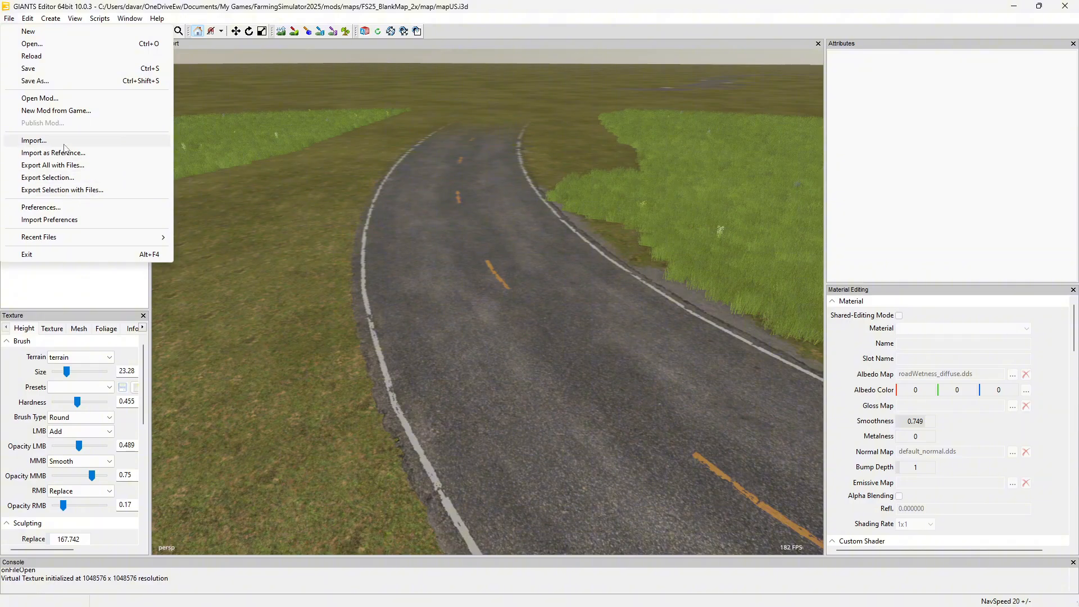
pyautogui.click(64, 144)
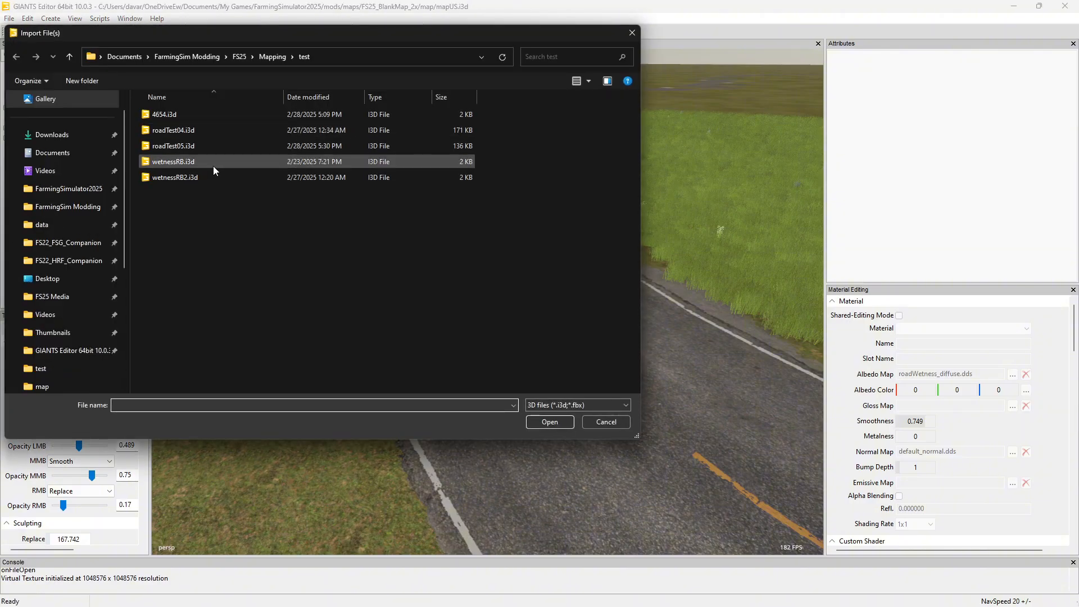
pyautogui.click(195, 144)
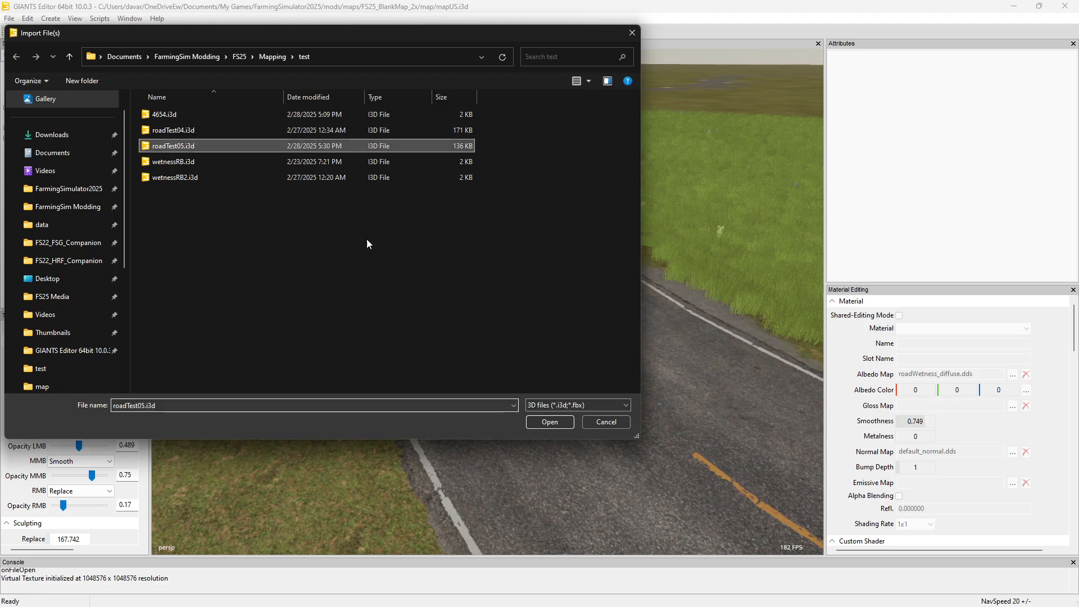
pyautogui.click(548, 421)
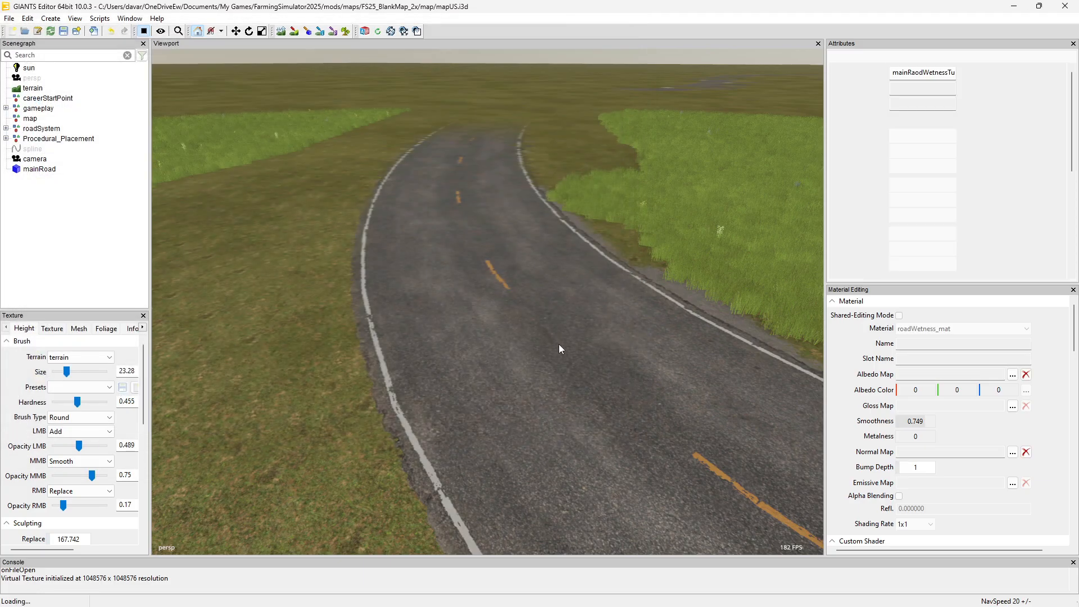
# Toggle Wetness between 0.0 and 1.0 in Season Visuals Control to check the imported mesh on the road, finishing at 1.0
pyautogui.keyDown('alt'); pyautogui.moveTo(391, 271); pyautogui.dragTo(434, 276); pyautogui.keyUp('alt')
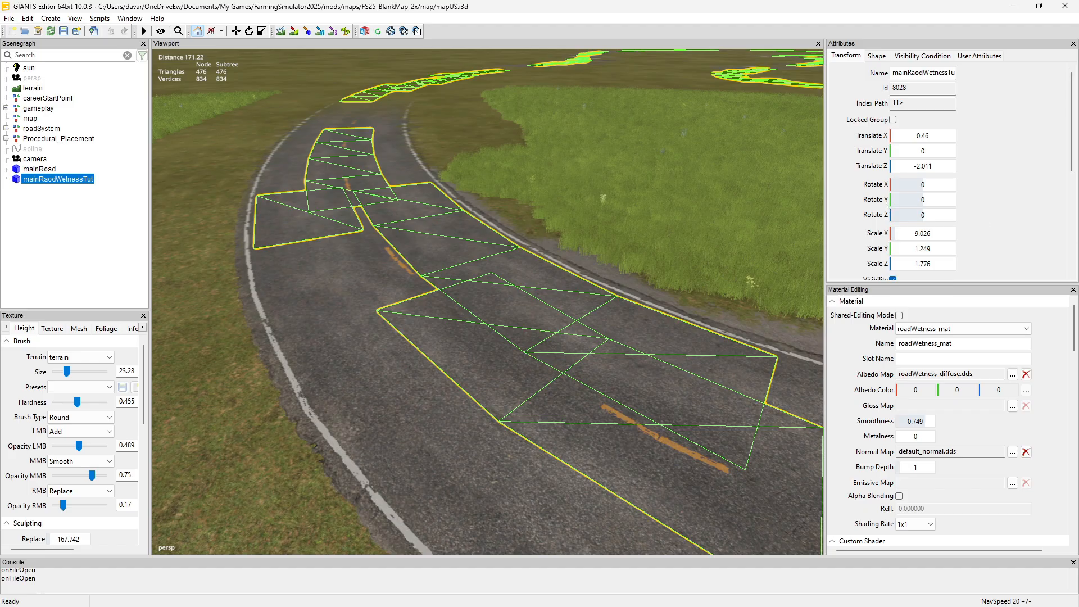
pyautogui.moveTo(1078, 138); pyautogui.dragTo(808, 171)
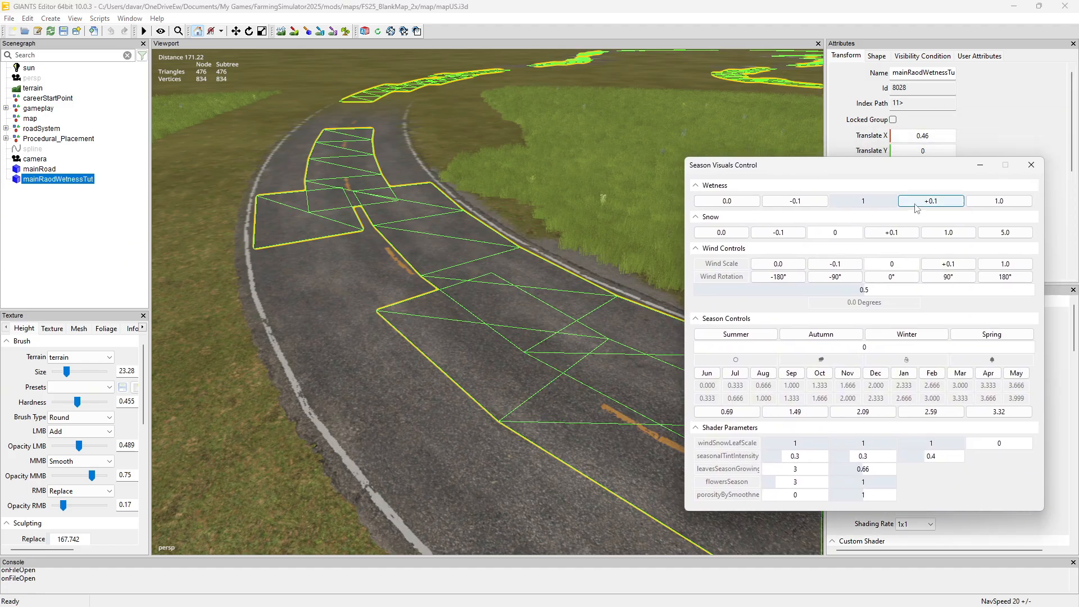
pyautogui.click(727, 201)
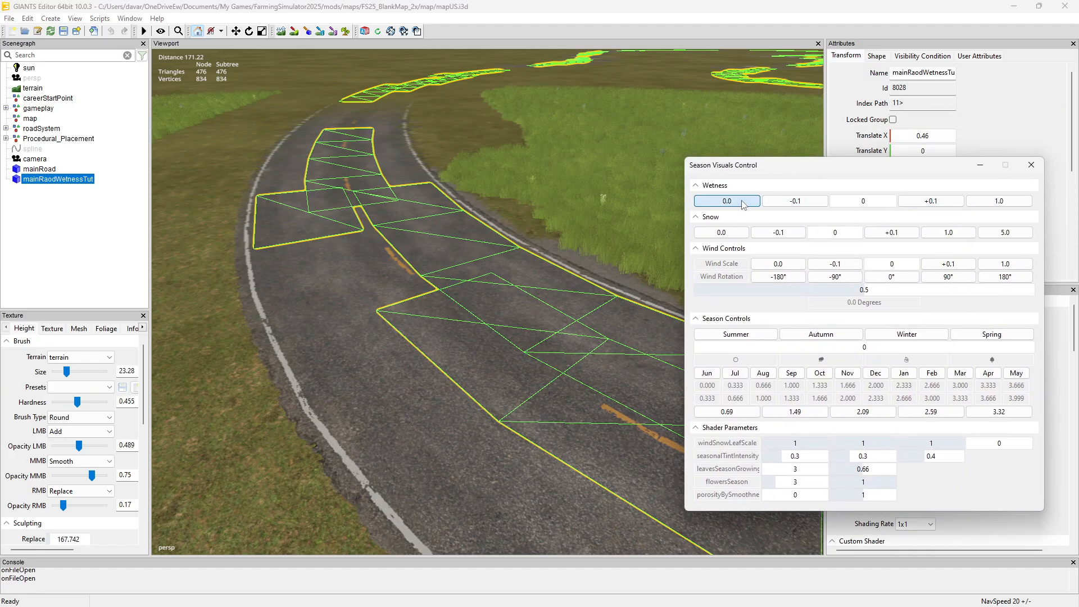
pyautogui.click(1007, 204)
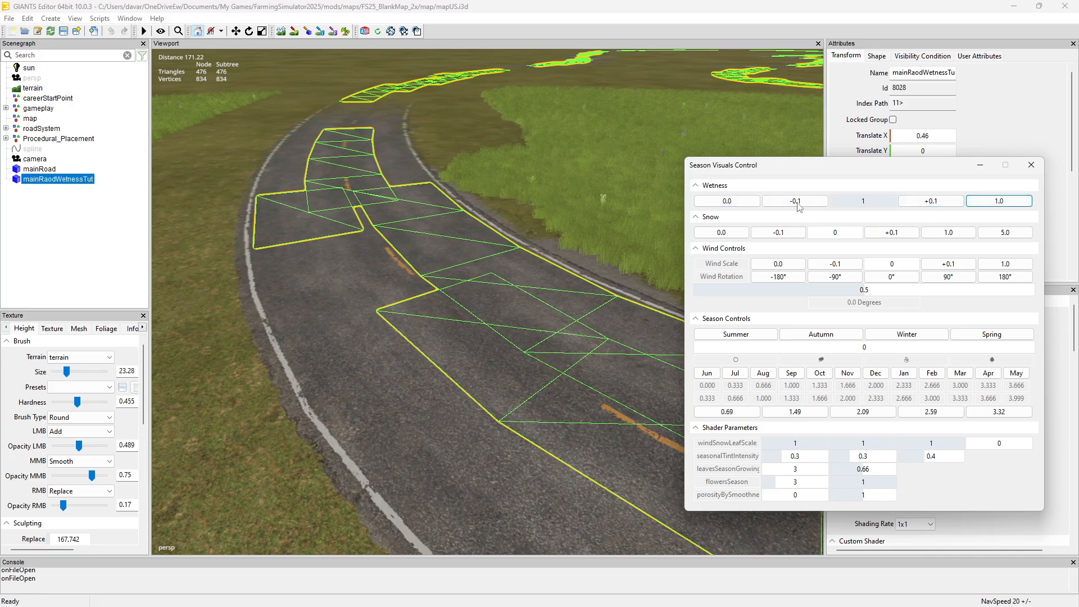
pyautogui.click(723, 204)
pyautogui.click(999, 203)
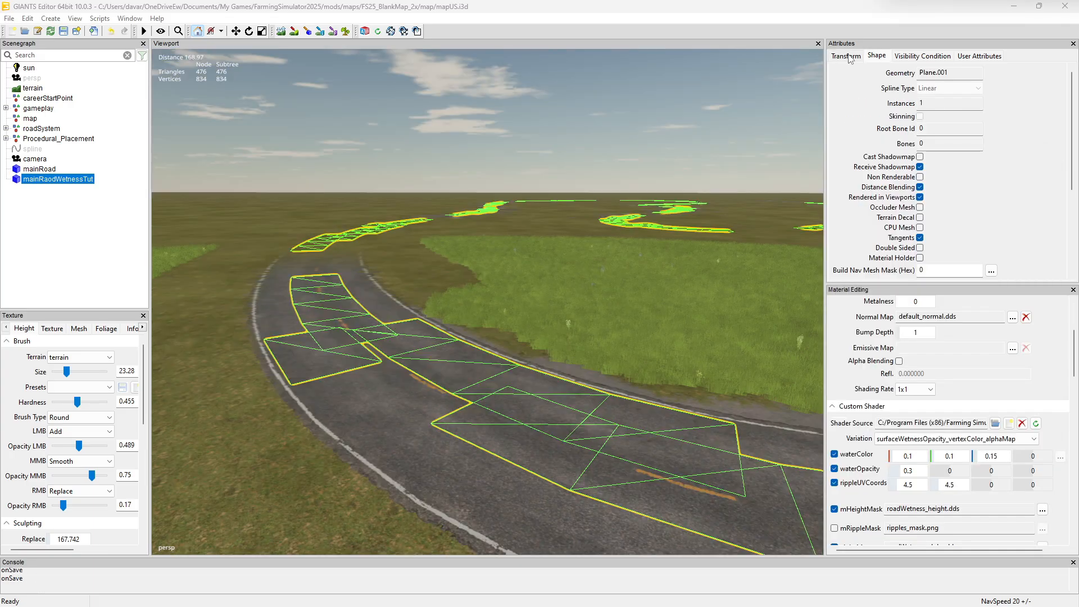
# Set the Translate Y of mainRaodWetnessTut to 0.001 and deselect the mesh
pyautogui.click(848, 56)
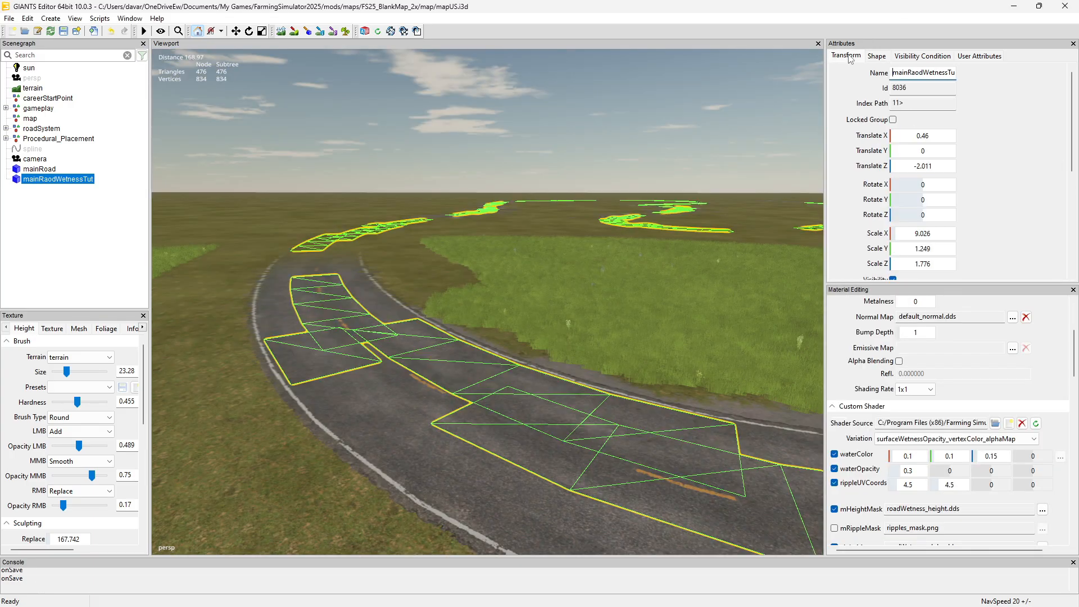
pyautogui.doubleClick(922, 151)
pyautogui.write('.001')
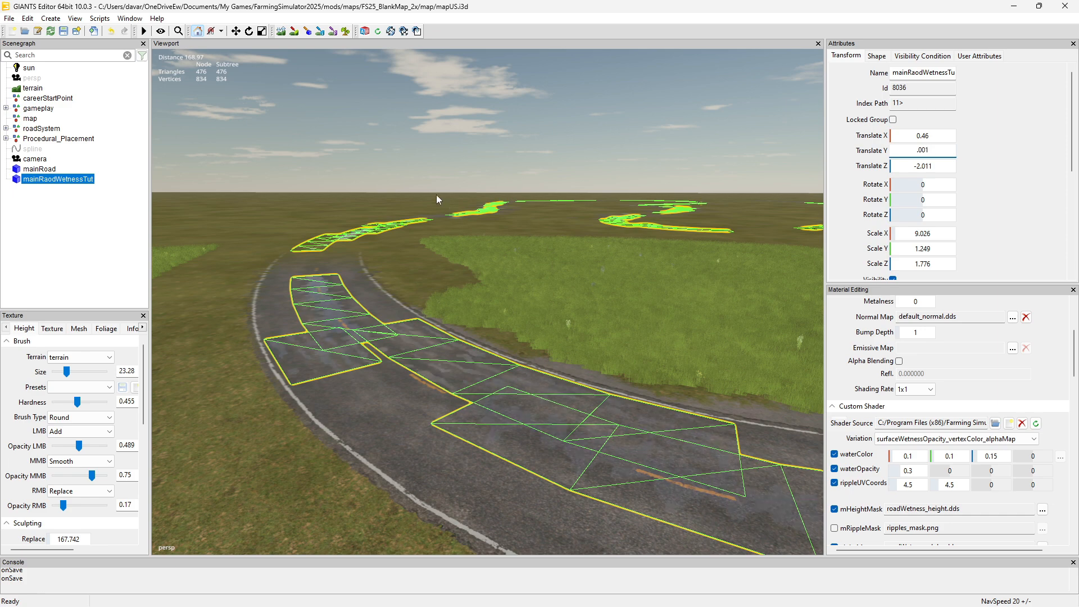
pyautogui.click(372, 161)
# Examine the puddles and rain ripples on the road surface up close and check the Season Visuals Control settings
pyautogui.keyDown('alt'); pyautogui.moveTo(508, 378); pyautogui.dragTo(710, 415); pyautogui.keyUp('alt')
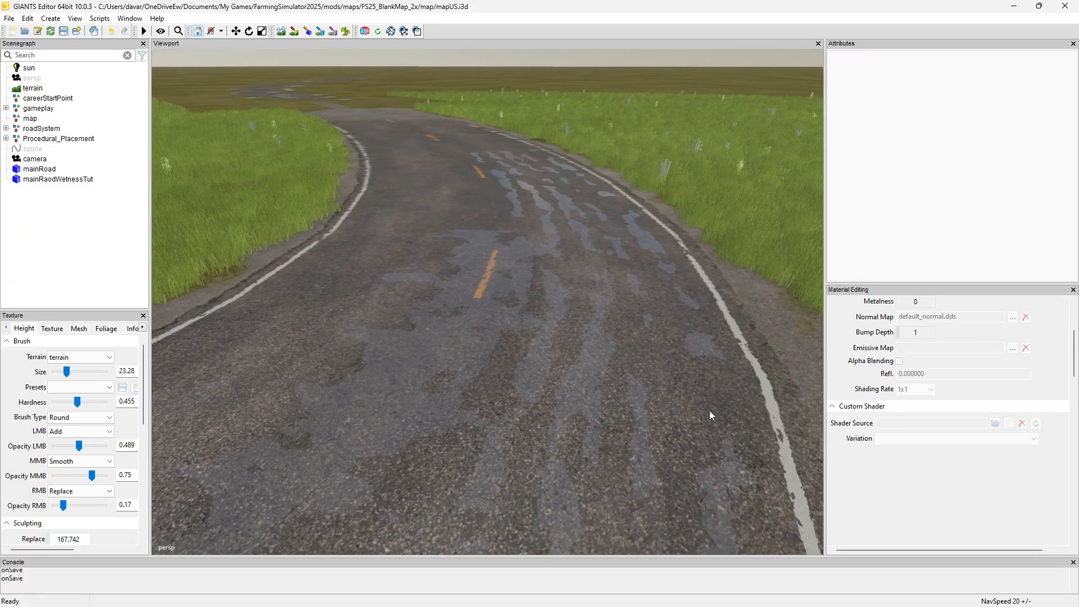
pyautogui.scroll(6, 706, 411)
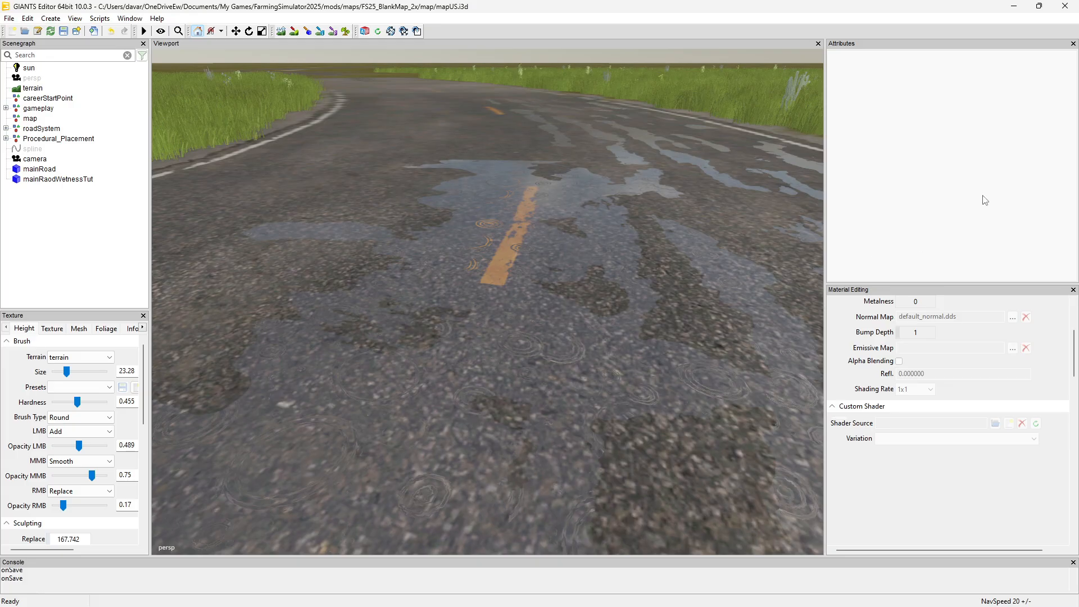
pyautogui.moveTo(911, 153); pyautogui.dragTo(820, 118)
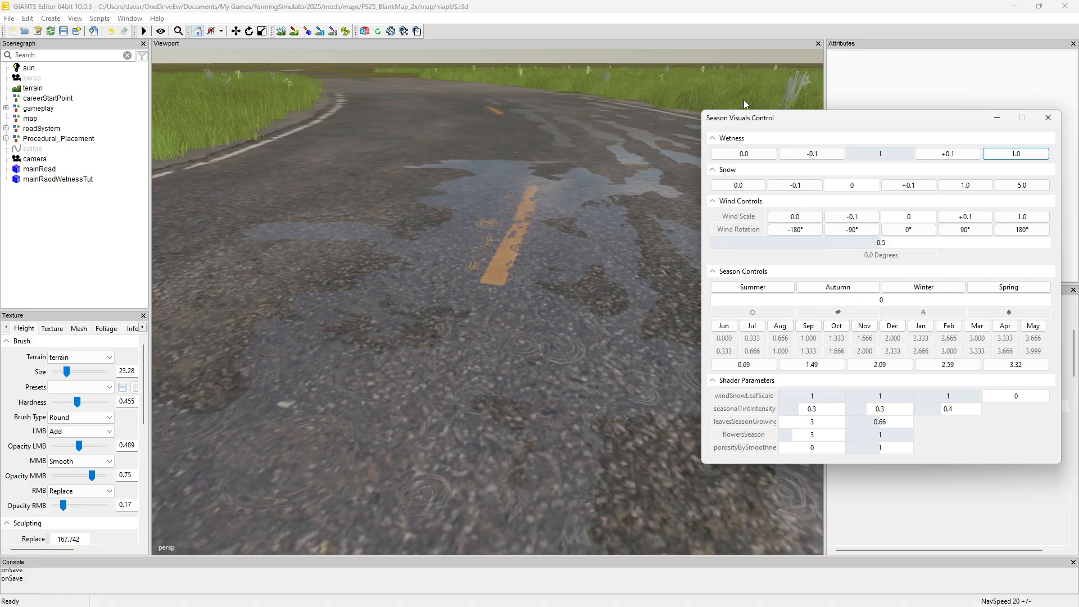
pyautogui.moveTo(781, 122); pyautogui.dragTo(1078, 134)
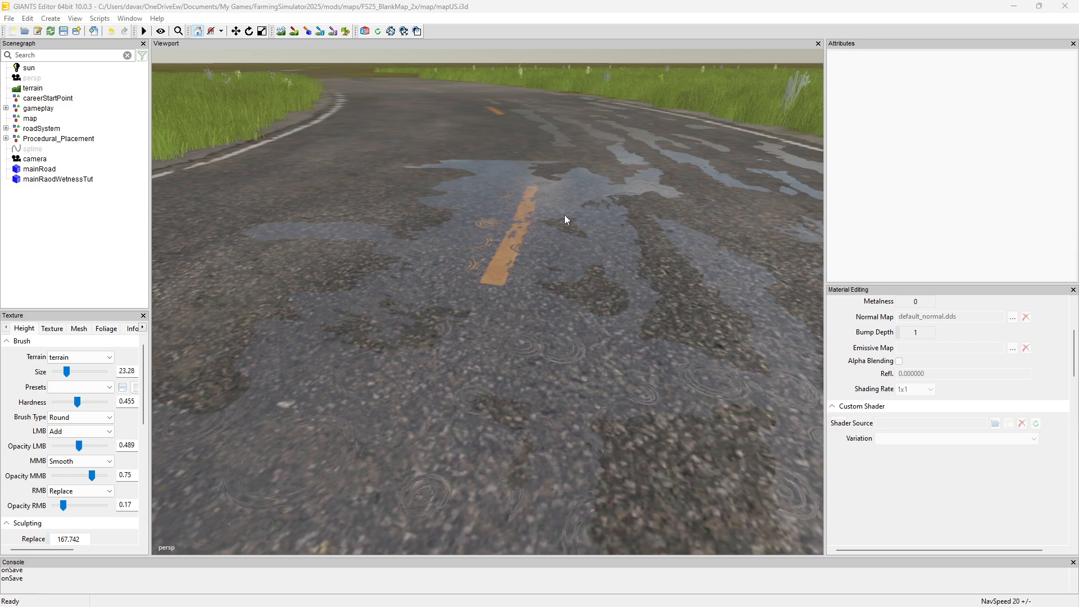
# Select mainRaodWetnessTut in the viewport and examine how its mesh lies on the road through the bend
pyautogui.click(504, 191)
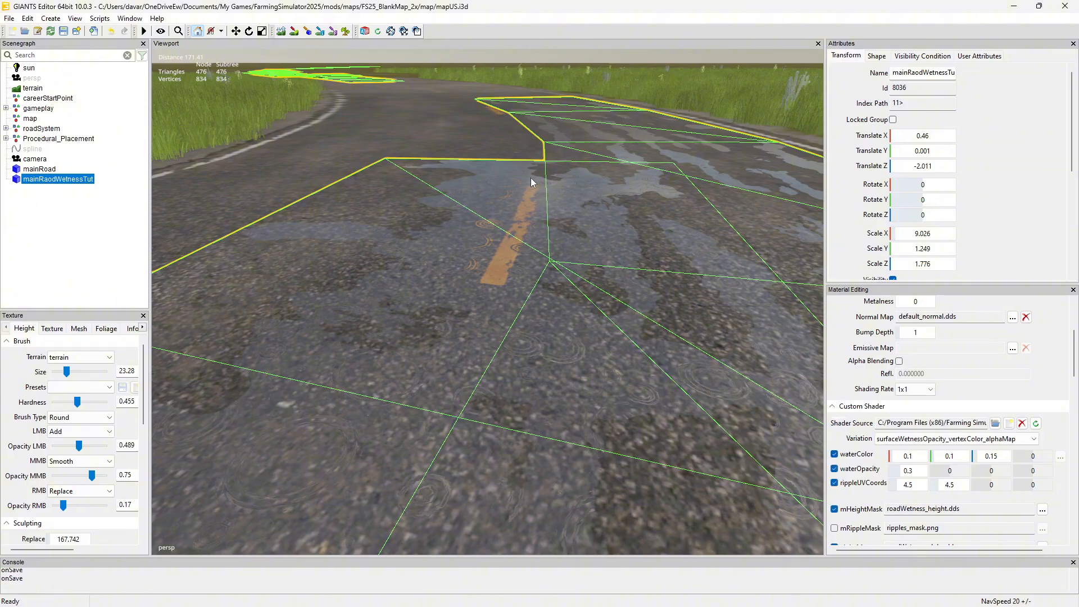
pyautogui.keyDown('alt'); pyautogui.moveTo(530, 178); pyautogui.dragTo(460, 205); pyautogui.keyUp('alt')
pyautogui.scroll(-4, 512, 209)
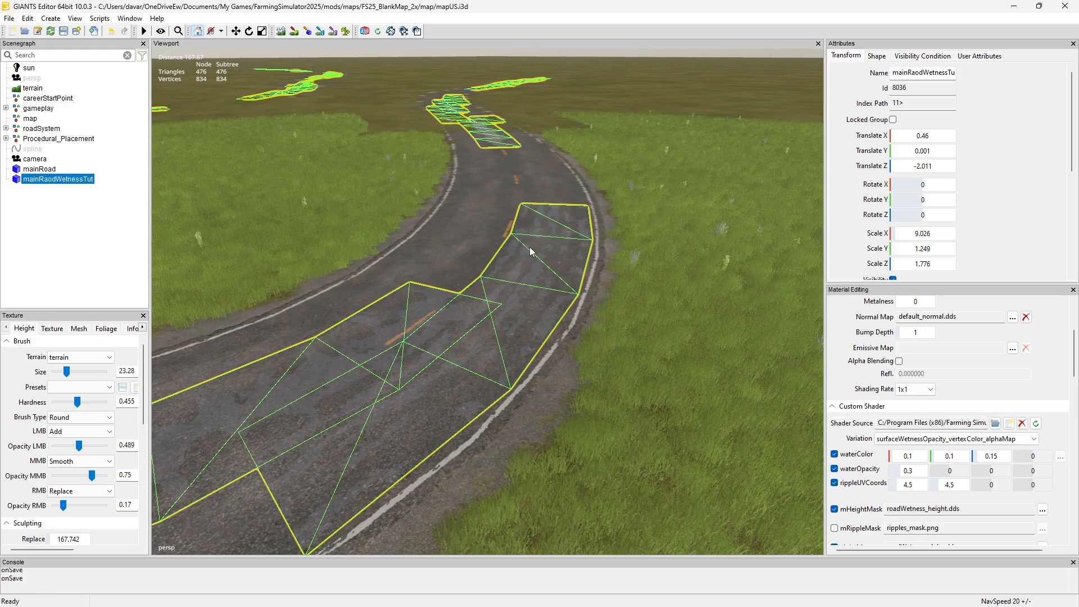
pyautogui.keyDown('alt'); pyautogui.moveTo(484, 236); pyautogui.dragTo(501, 200); pyautogui.keyUp('alt')
pyautogui.scroll(3, 491, 248)
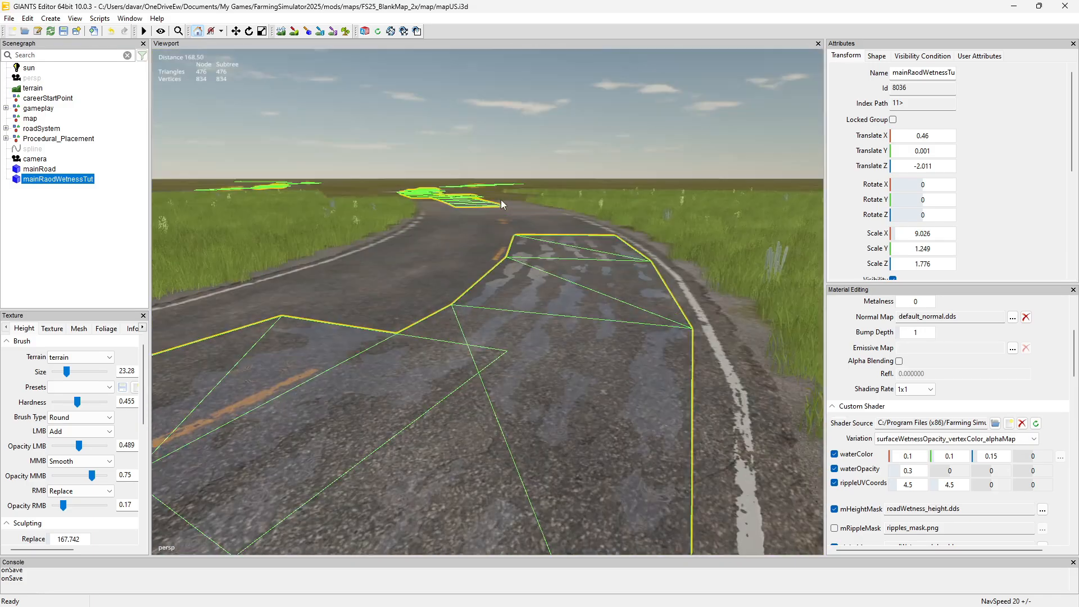
pyautogui.scroll(-1, 501, 200)
# Raise mainRaodWetnessTut to Translate Y 1.001 to inspect it above the road, and set Translate Y back to 0.001
pyautogui.moveTo(901, 151); pyautogui.dragTo(902, 152)
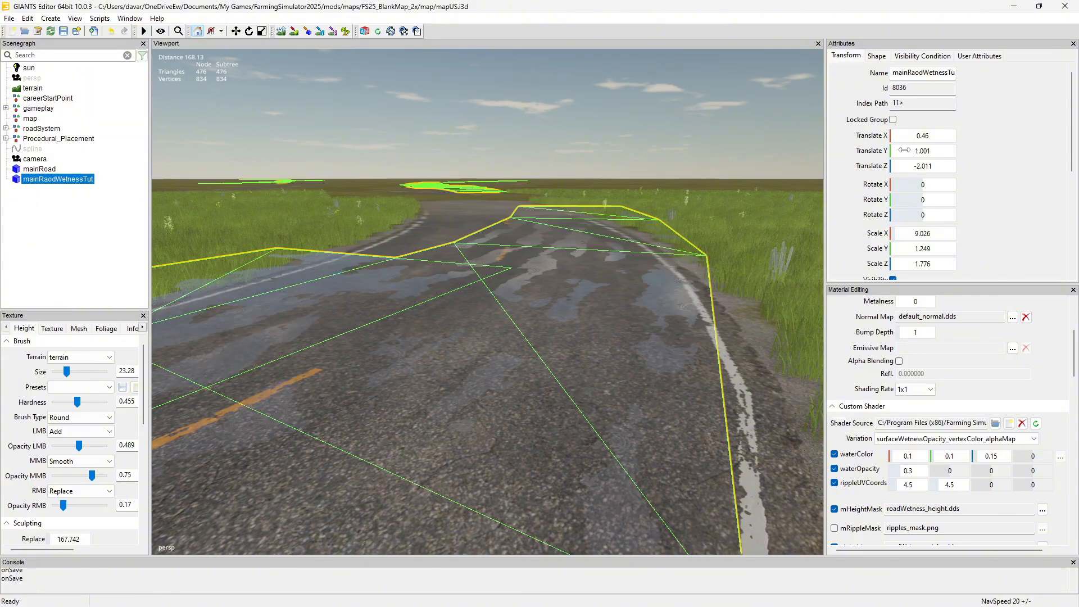
pyautogui.moveTo(655, 203)
pyautogui.keyDown('alt'); pyautogui.mouseDown()
pyautogui.moveTo(659, 224)
pyautogui.moveTo(636, 206)
pyautogui.moveTo(671, 227)
pyautogui.moveTo(658, 204)
pyautogui.mouseUp(); pyautogui.keyUp('alt')
pyautogui.scroll(-3, 659, 224)
pyautogui.scroll(4, 689, 223)
pyautogui.scroll(-3, 662, 205)
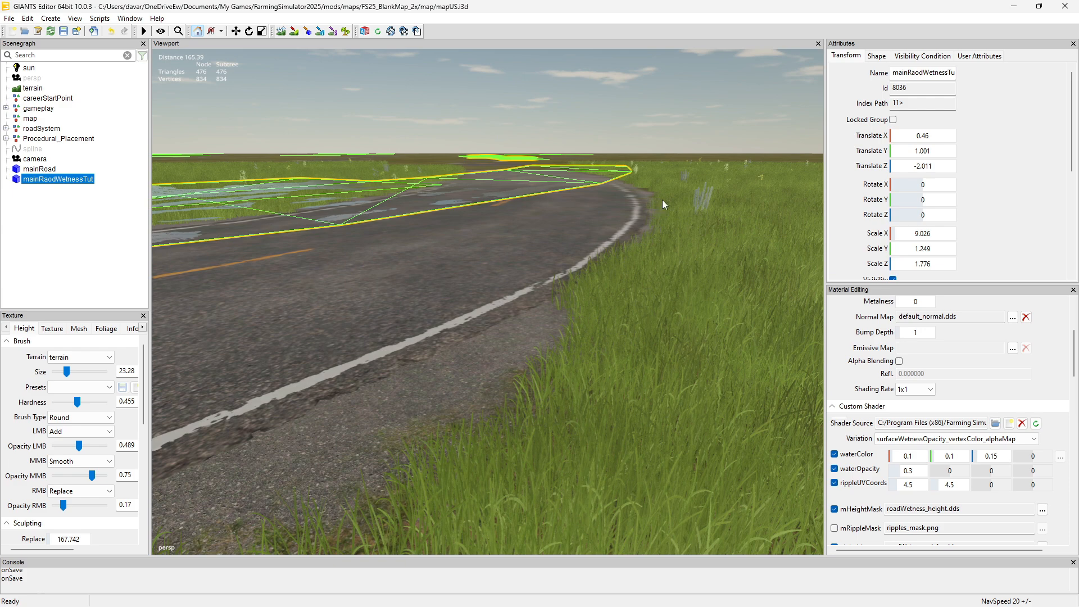
pyautogui.doubleClick(931, 152)
pyautogui.write('.001')
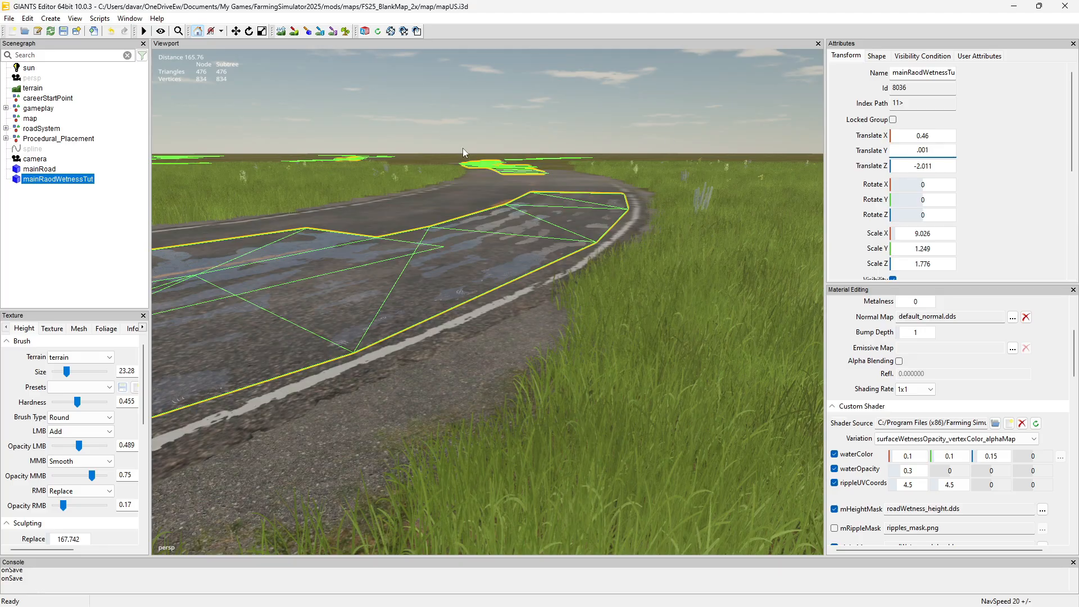
# Deselect the wetness mesh and lower Wetness in 0.1 steps to 0.7 in Season Visuals Control while viewing the puddles
pyautogui.keyDown('alt'); pyautogui.moveTo(463, 147); pyautogui.dragTo(352, 90); pyautogui.keyUp('alt')
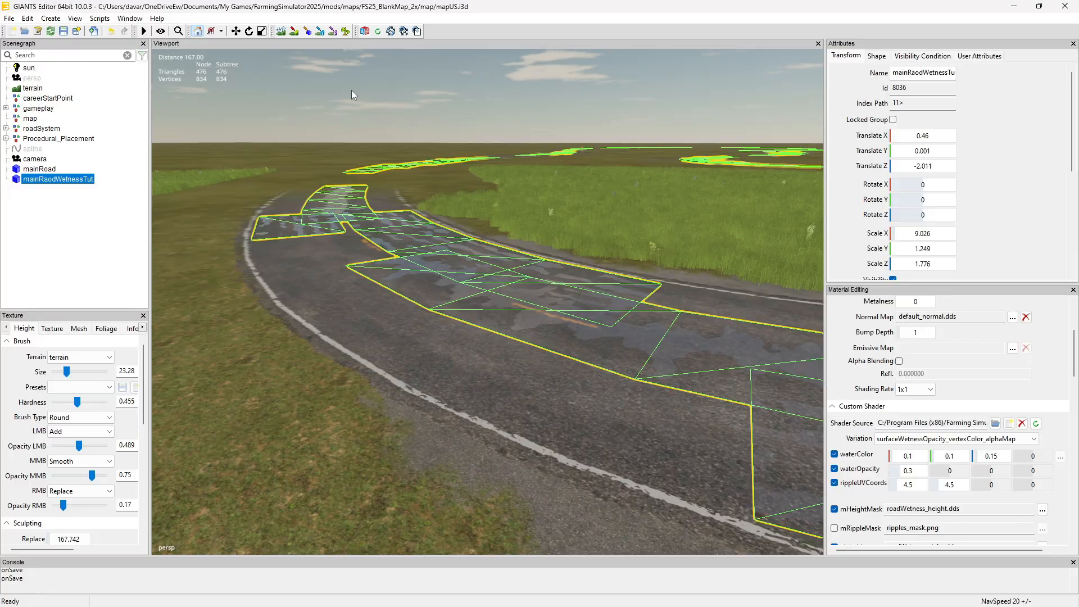
pyautogui.click(351, 90)
pyautogui.keyDown('alt'); pyautogui.moveTo(591, 183); pyautogui.dragTo(747, 212); pyautogui.keyUp('alt')
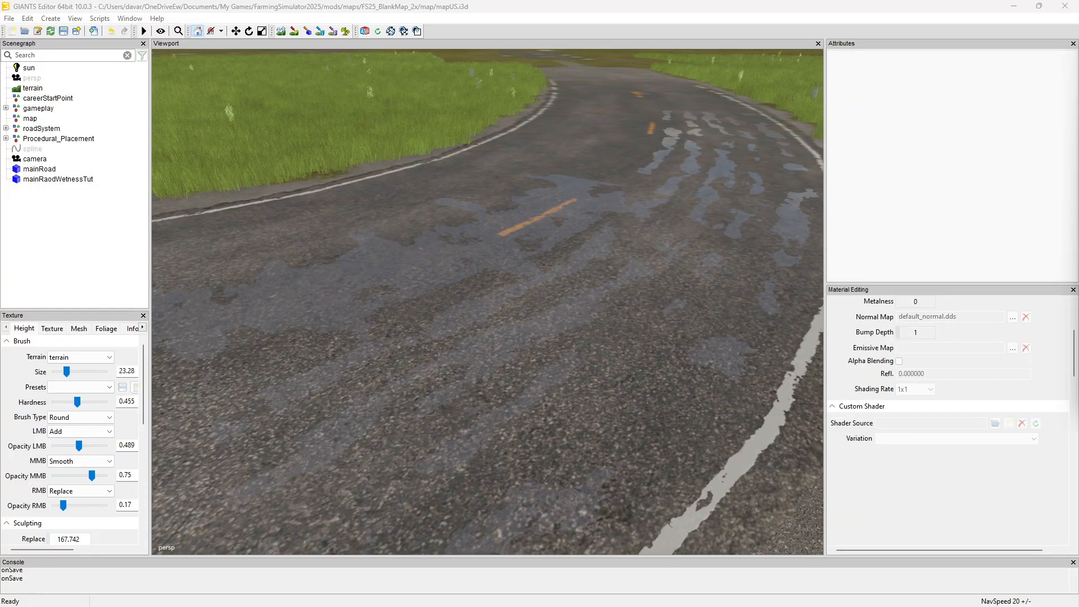
pyautogui.moveTo(1078, 68); pyautogui.dragTo(942, 95)
pyautogui.click(798, 124)
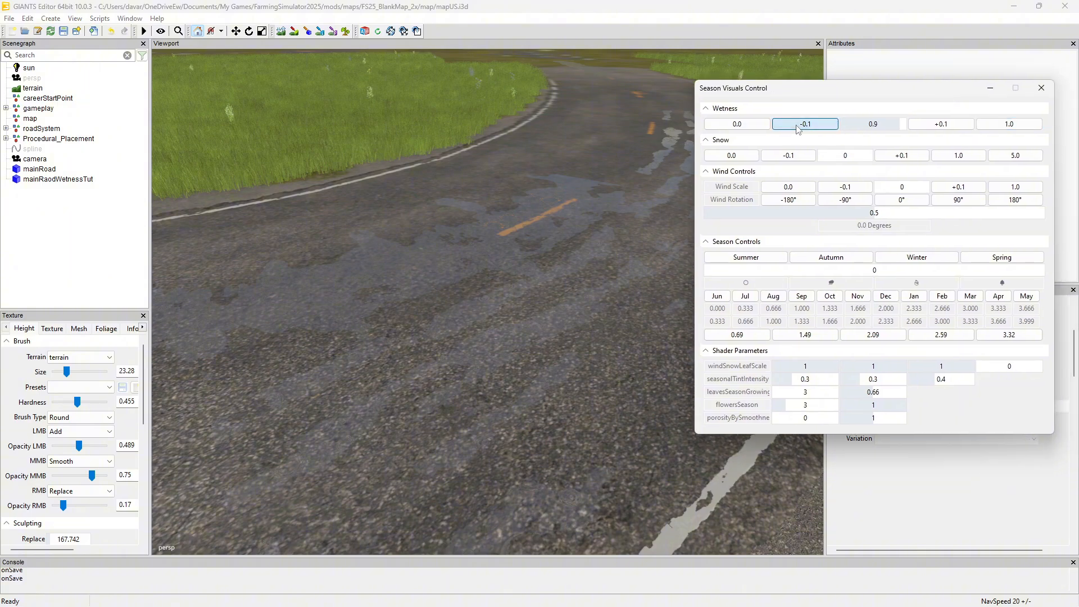
pyautogui.click(798, 124)
pyautogui.click(798, 127)
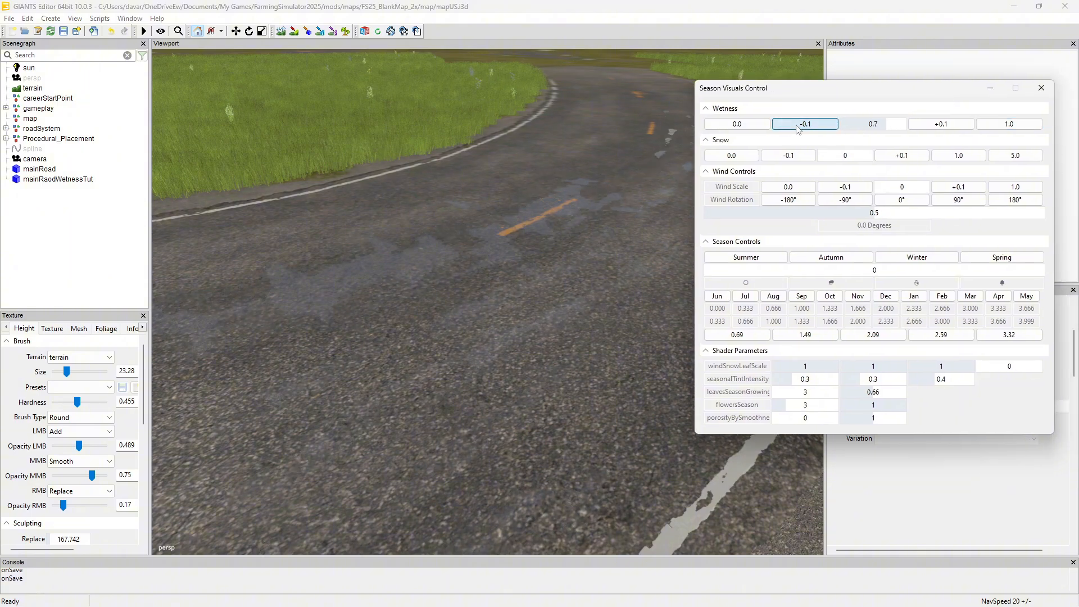
# Lower Wetness to 0.4 and raise it again in 0.1 steps to compare the puddles, and close Season Visuals Control
pyautogui.click(799, 128)
pyautogui.click(801, 128)
pyautogui.click(802, 129)
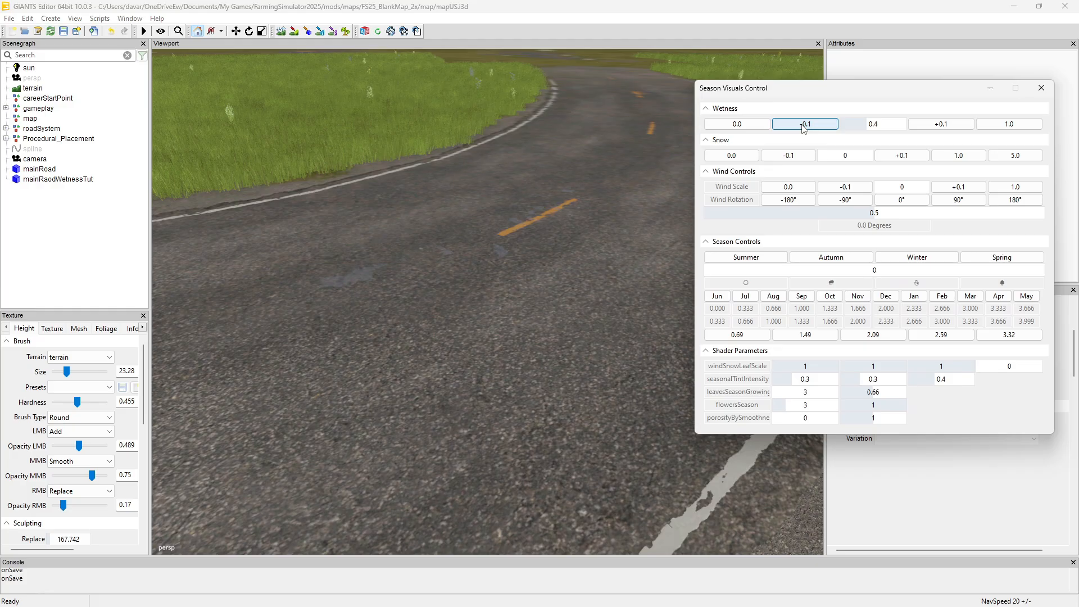
pyautogui.click(944, 125)
pyautogui.click(945, 125)
pyautogui.click(948, 127)
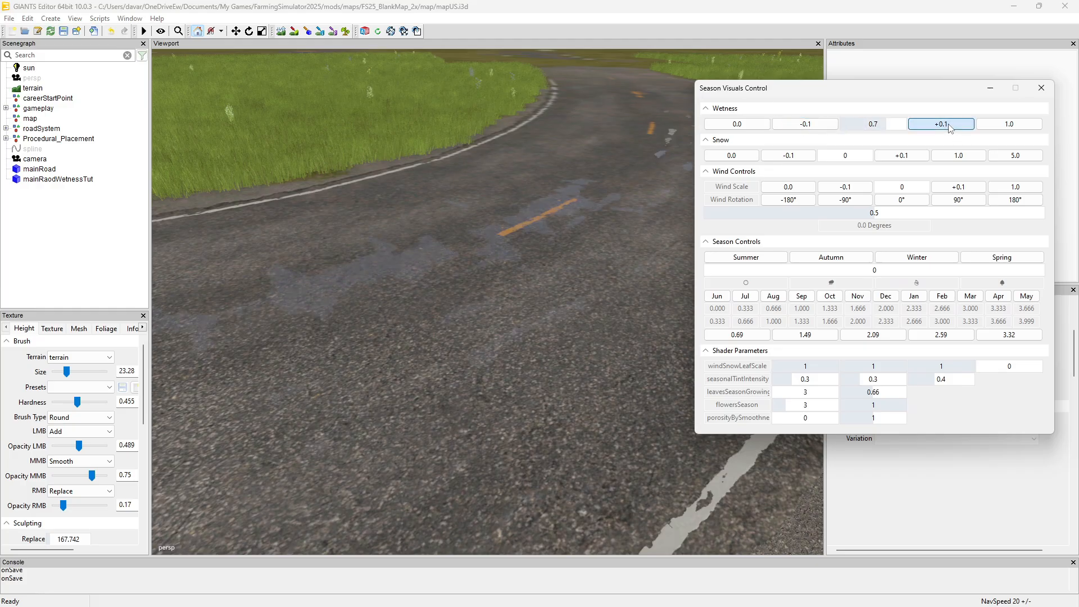
pyautogui.click(1042, 87)
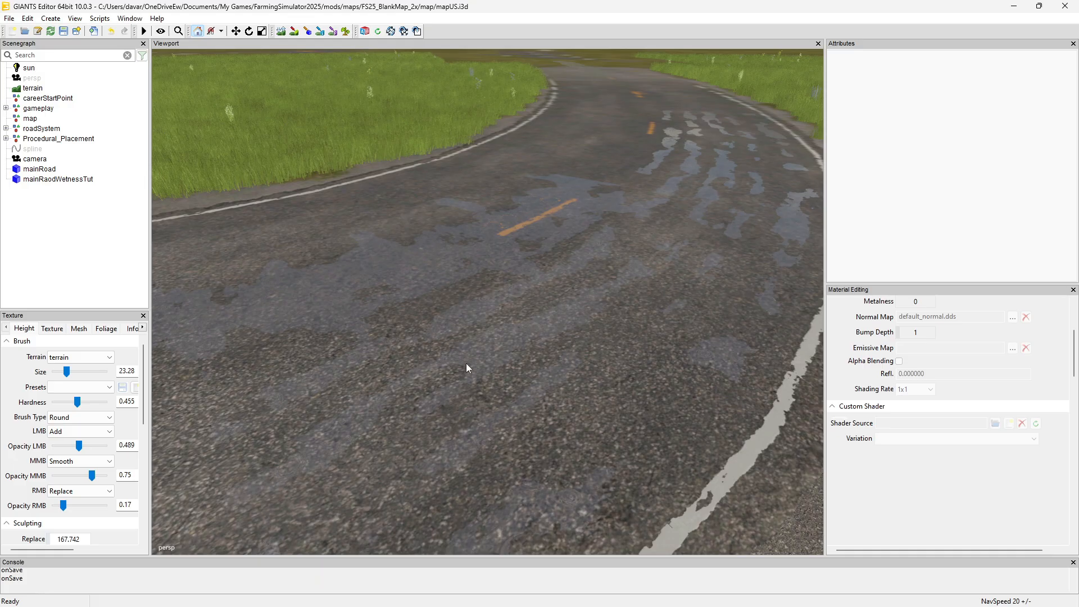
# Switch to Blender to view the road and wetness mesh layout, and return to GIANTS Editor
pyautogui.moveTo(669, 605)
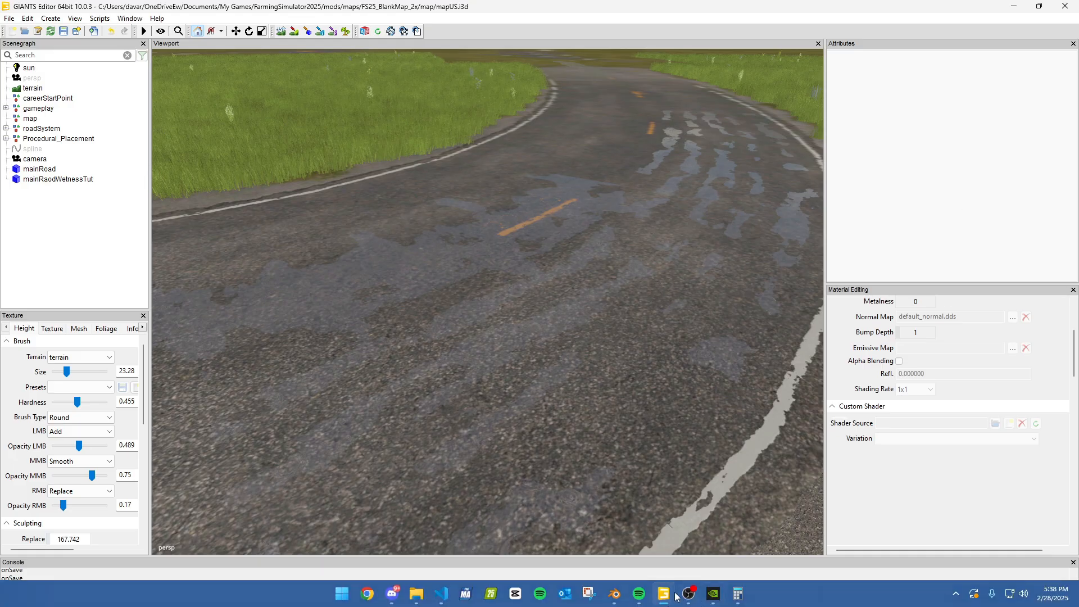
pyautogui.moveTo(613, 594)
pyautogui.click(602, 547)
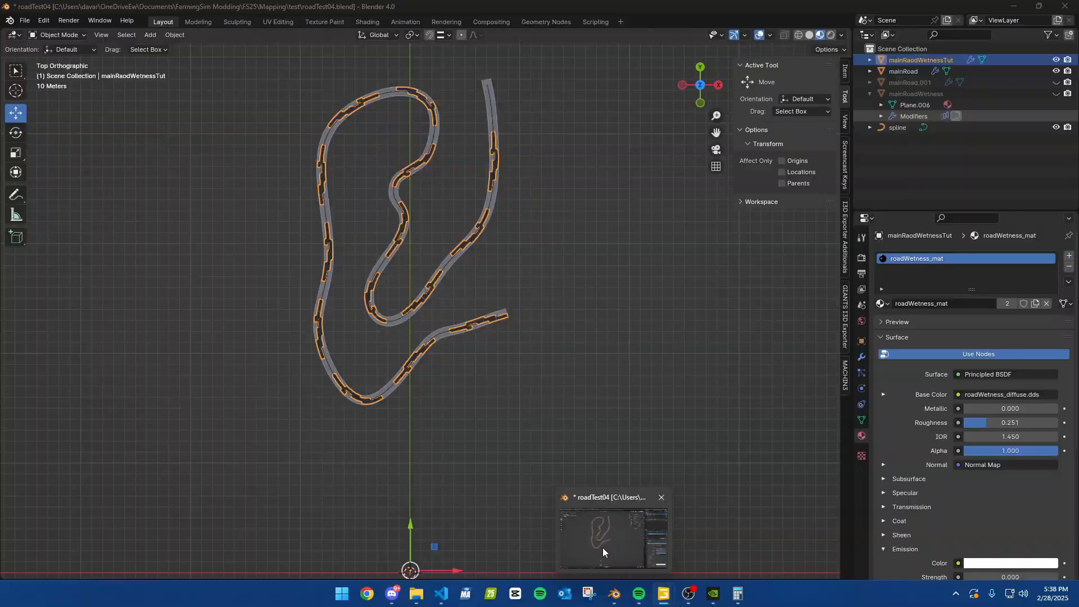
pyautogui.hotkey('alt', 'Tab')
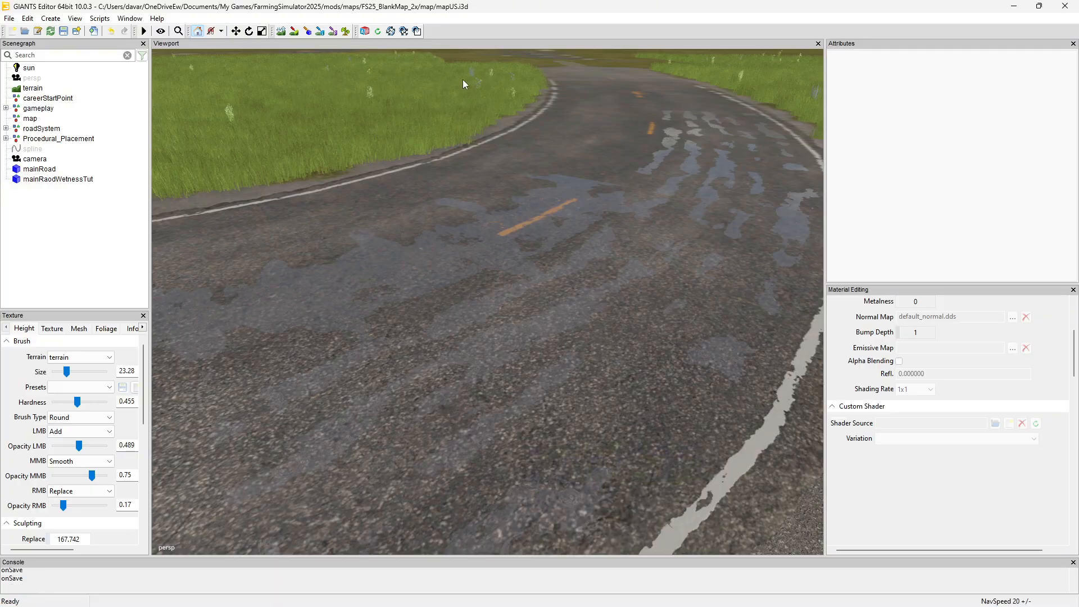
# Select mainRaodWetnessTut in the viewport and examine how its mesh pieces are spread along the road
pyautogui.click(437, 254)
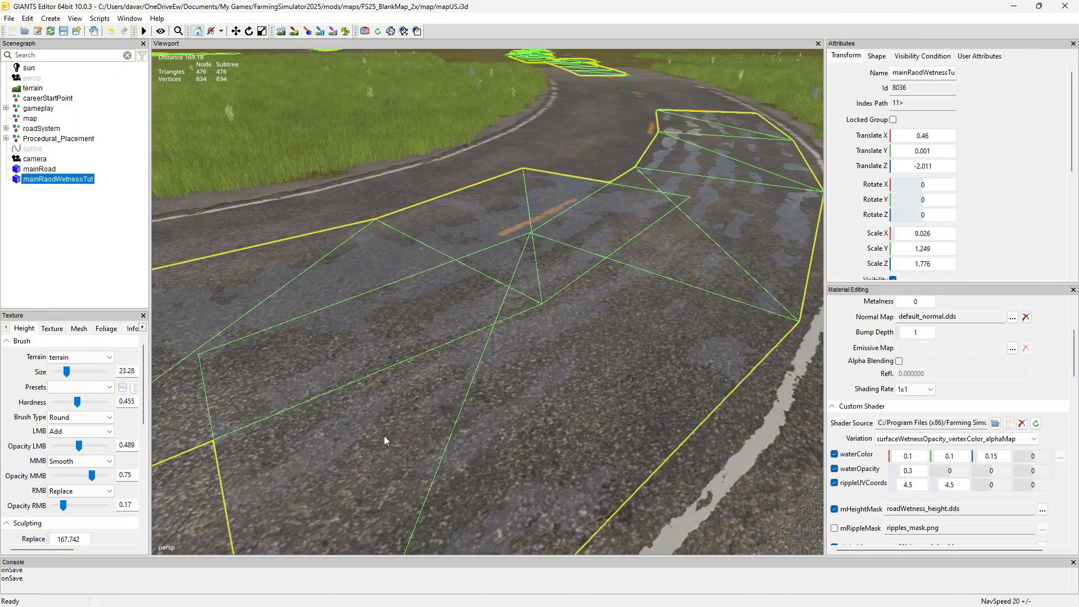
pyautogui.moveTo(538, 601)
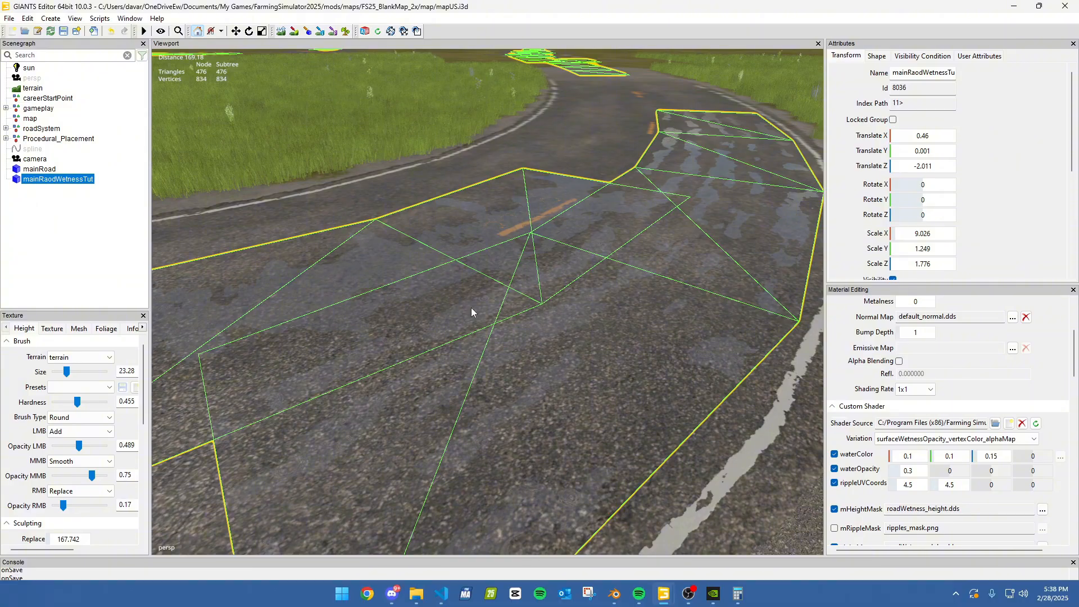
pyautogui.moveTo(619, 258); pyautogui.dragTo(656, 248, button='right')
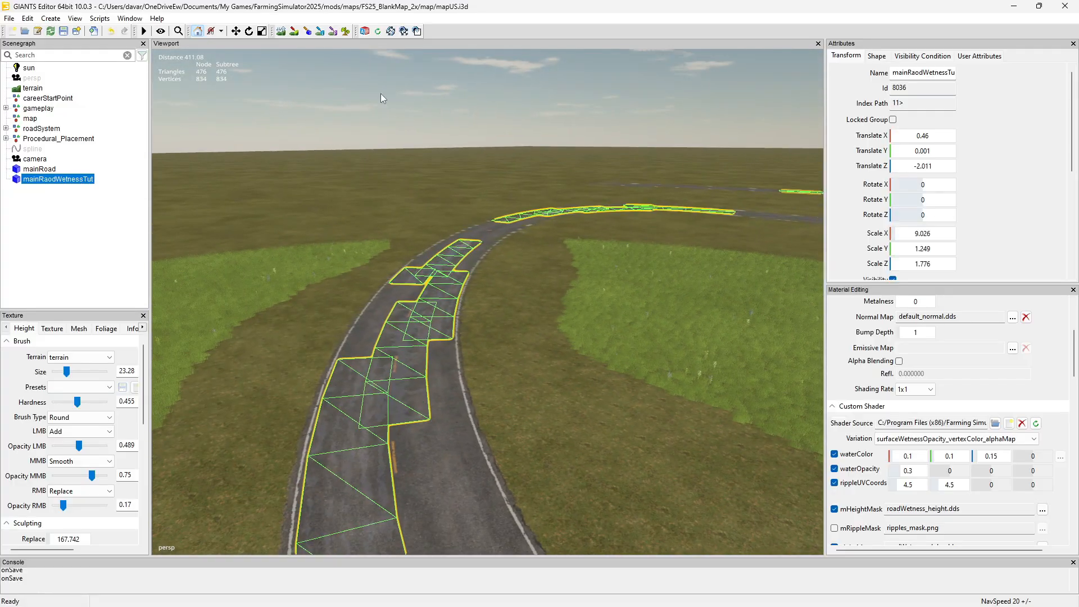
# Deselect the wetness mesh and inspect the puddles along the road from ground level and from above
pyautogui.click(380, 93)
pyautogui.moveTo(444, 238); pyautogui.dragTo(703, 188, button='right')
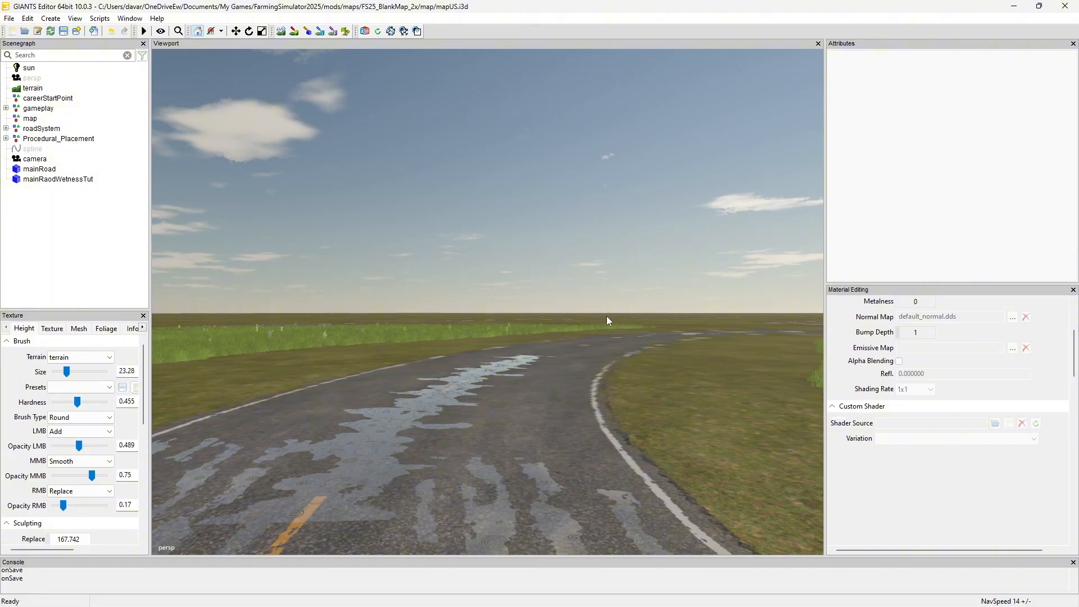
pyautogui.press('s')
pyautogui.moveTo(479, 362); pyautogui.dragTo(557, 383, button='right')
pyautogui.press('w')
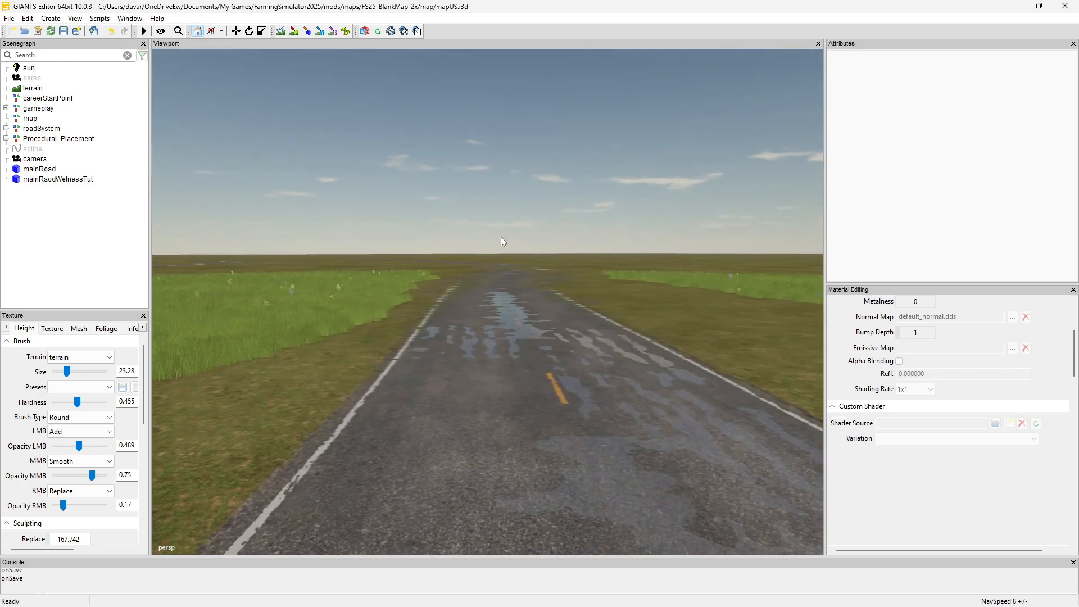
pyautogui.moveTo(579, 284)
pyautogui.mouseDown(button='right')
pyautogui.moveTo(569, 288)
pyautogui.moveTo(571, 271)
pyautogui.moveTo(584, 282)
pyautogui.moveTo(332, 320)
pyautogui.moveTo(226, 323)
pyautogui.moveTo(497, 309)
pyautogui.moveTo(605, 280)
pyautogui.moveTo(685, 282)
pyautogui.moveTo(663, 285)
pyautogui.moveTo(686, 266)
pyautogui.moveTo(653, 384)
pyautogui.moveTo(680, 346)
pyautogui.moveTo(595, 340)
pyautogui.moveTo(566, 282)
pyautogui.mouseUp(button='right')
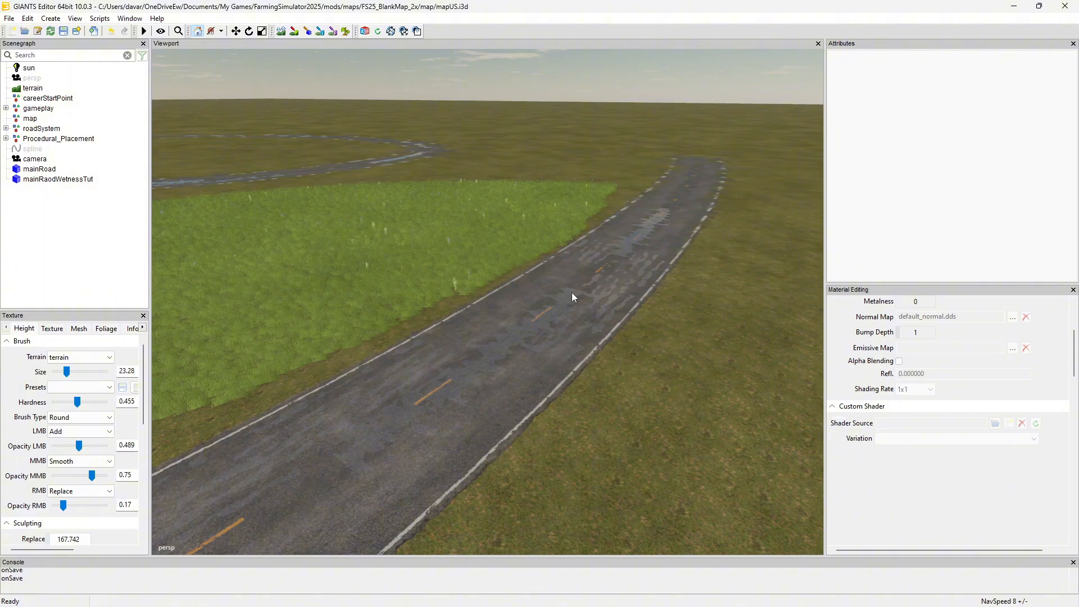
# Enable Terrain Decal in the shape attributes of mainRaodWetnessTut and deselect the mesh
pyautogui.click(559, 313)
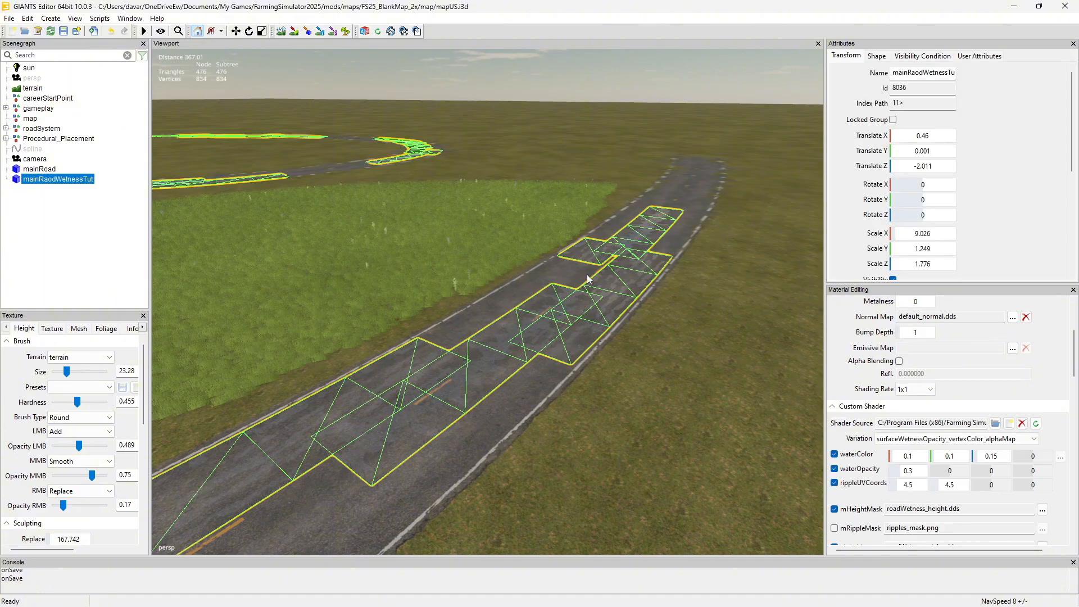
pyautogui.click(877, 56)
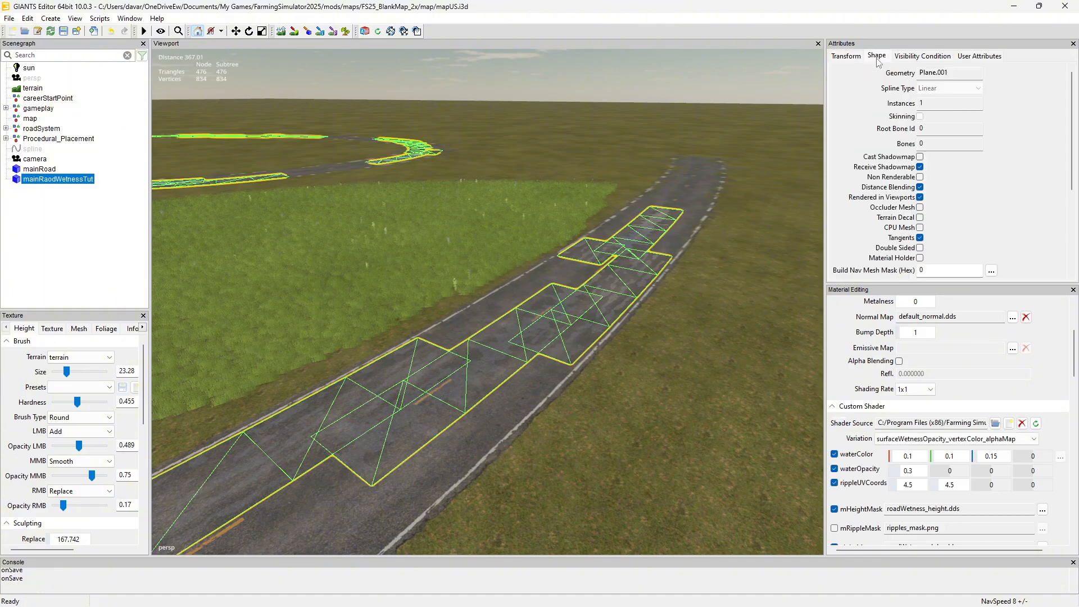
pyautogui.click(920, 218)
pyautogui.click(601, 83)
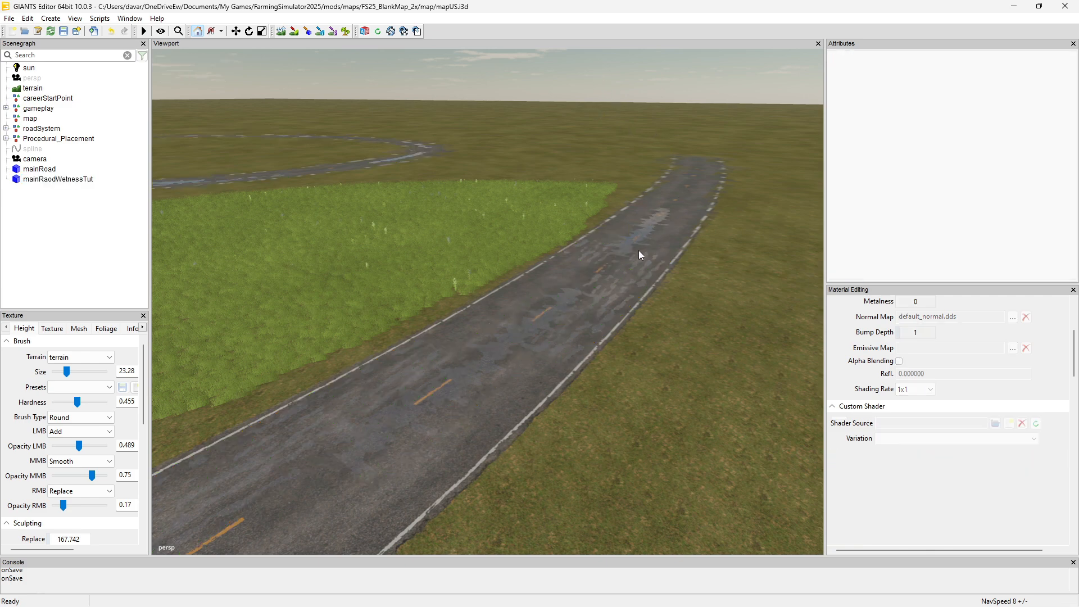
# Reselect mainRaodWetnessTut, turn Rendered in Viewports off and back on, and disable Terrain Decal
pyautogui.click(534, 323)
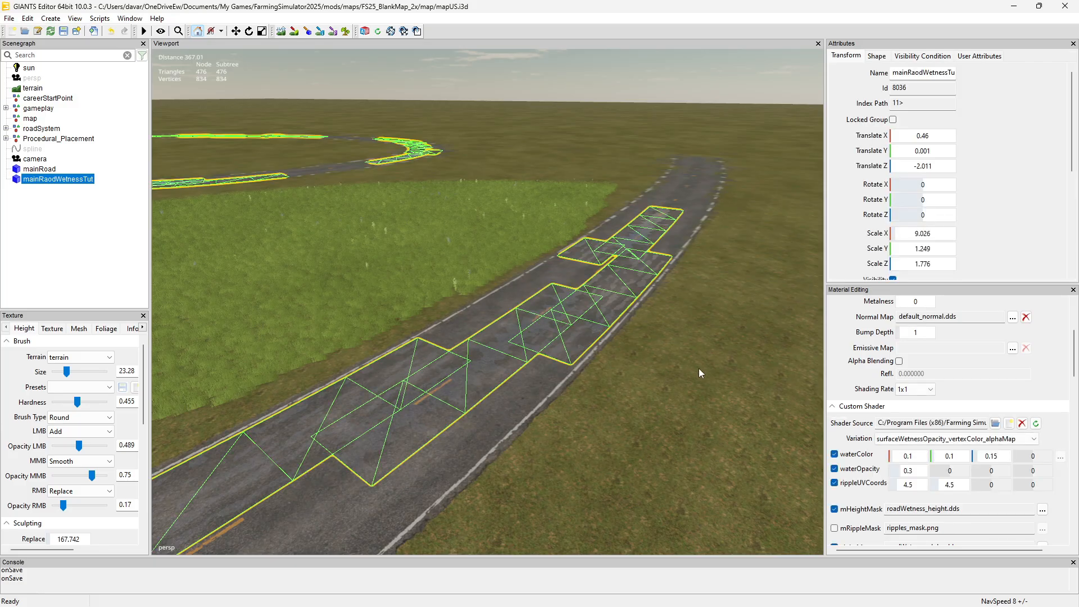
pyautogui.moveTo(699, 368); pyautogui.dragTo(724, 378, button='right')
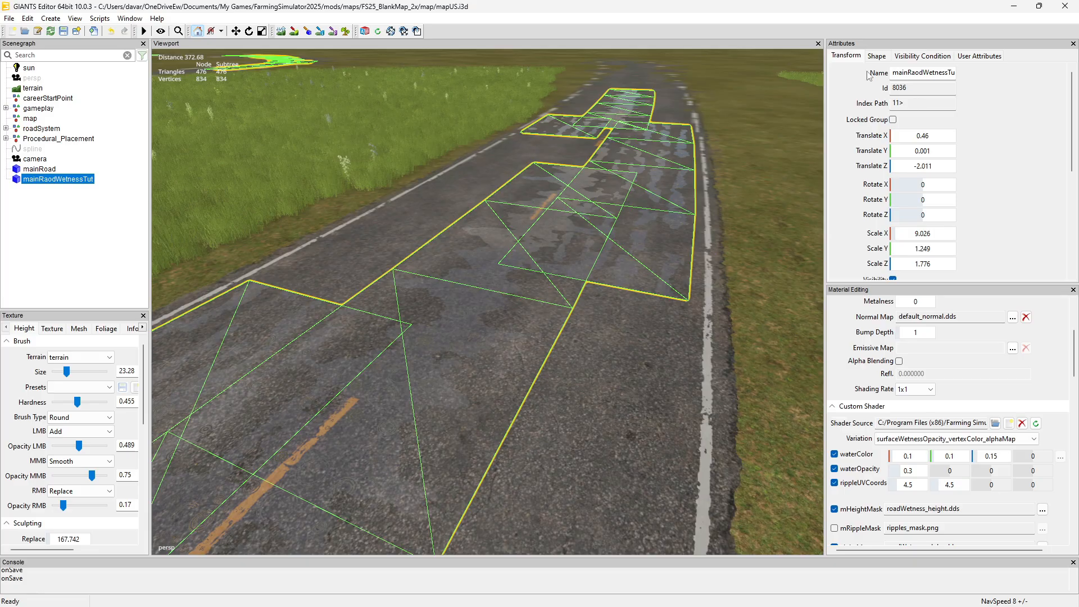
pyautogui.click(883, 57)
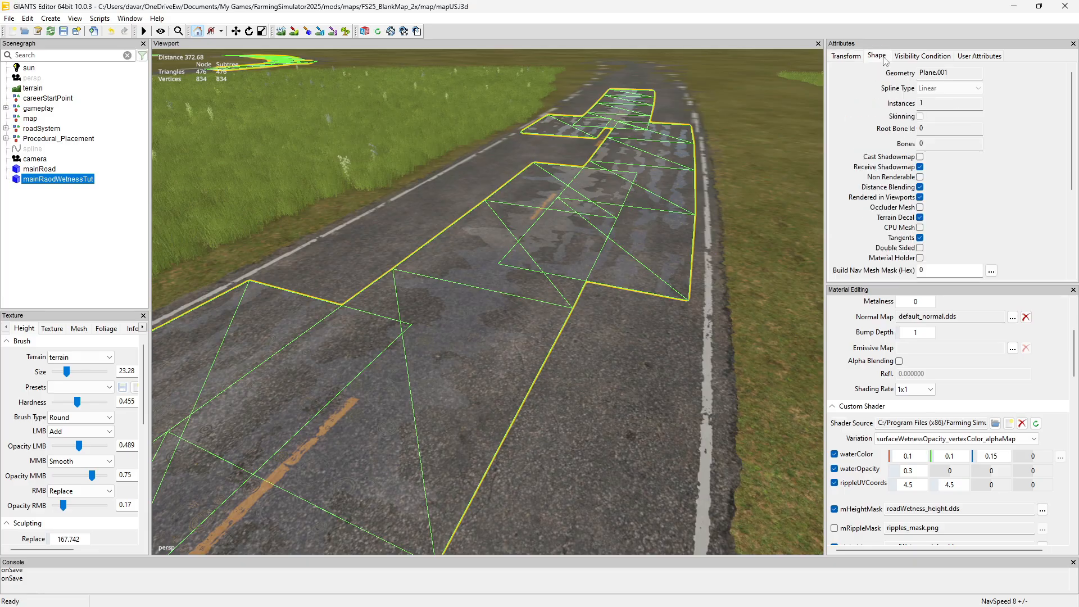
pyautogui.click(919, 197)
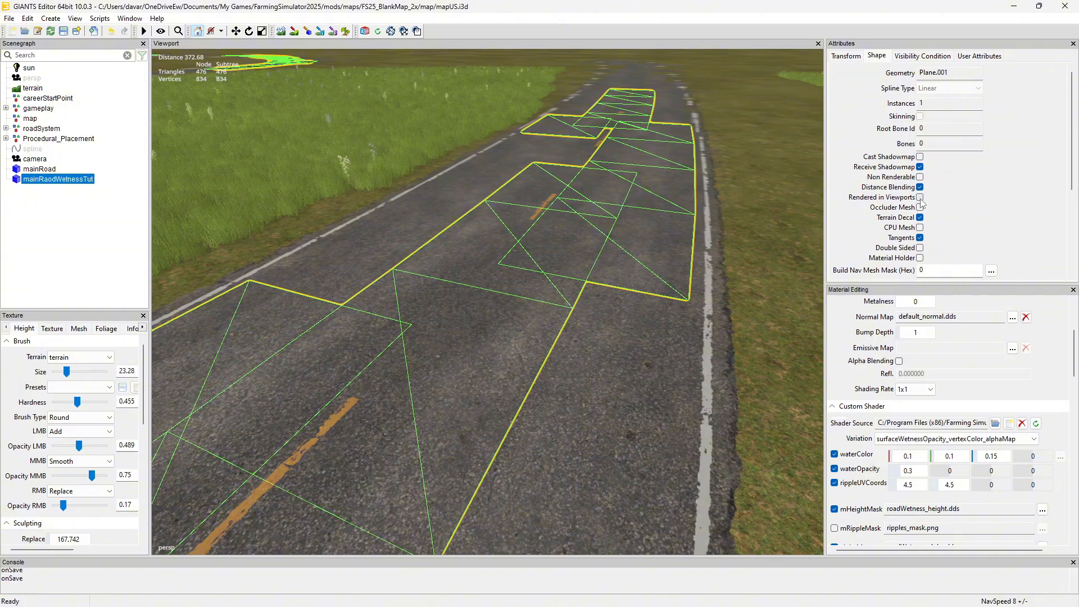
pyautogui.click(920, 197)
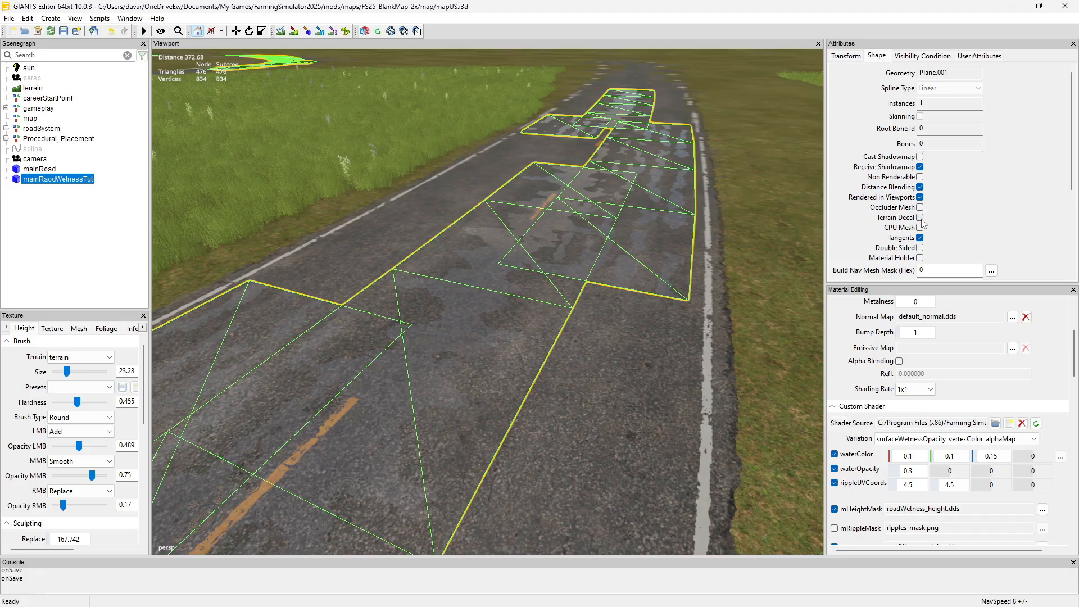
pyautogui.scroll(-4, 715, 221)
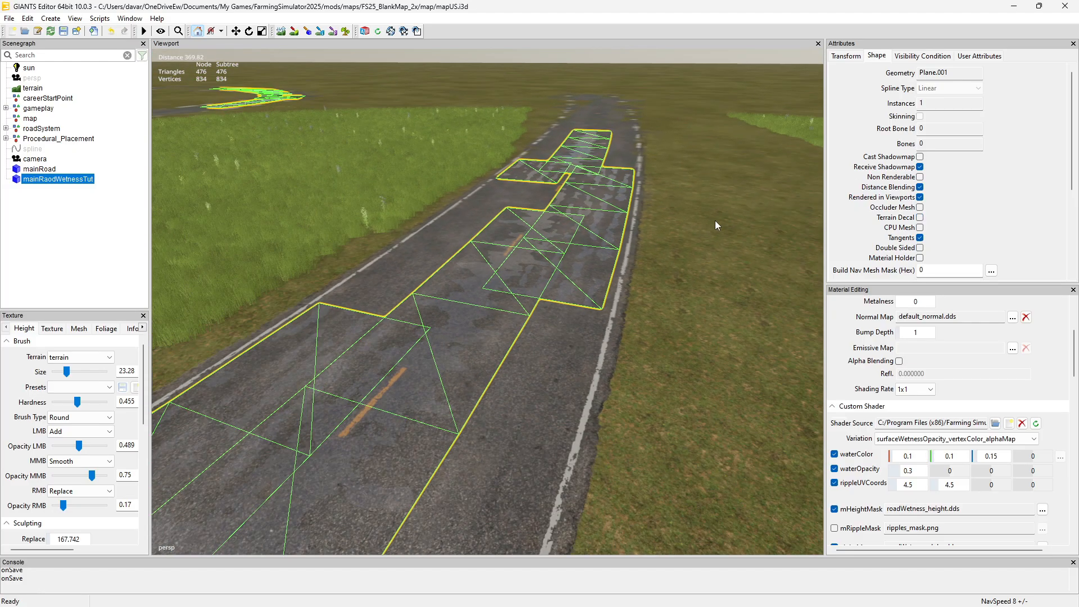
# Raise mainRaodWetnessTut above the road to Translate Y 3.015, toggle Terrain Decal to compare the effect, and deselect the mesh
pyautogui.keyDown('alt'); pyautogui.moveTo(715, 220); pyautogui.dragTo(674, 168); pyautogui.keyUp('alt')
pyautogui.keyDown('alt'); pyautogui.moveTo(269, 247); pyautogui.dragTo(392, 335); pyautogui.keyUp('alt')
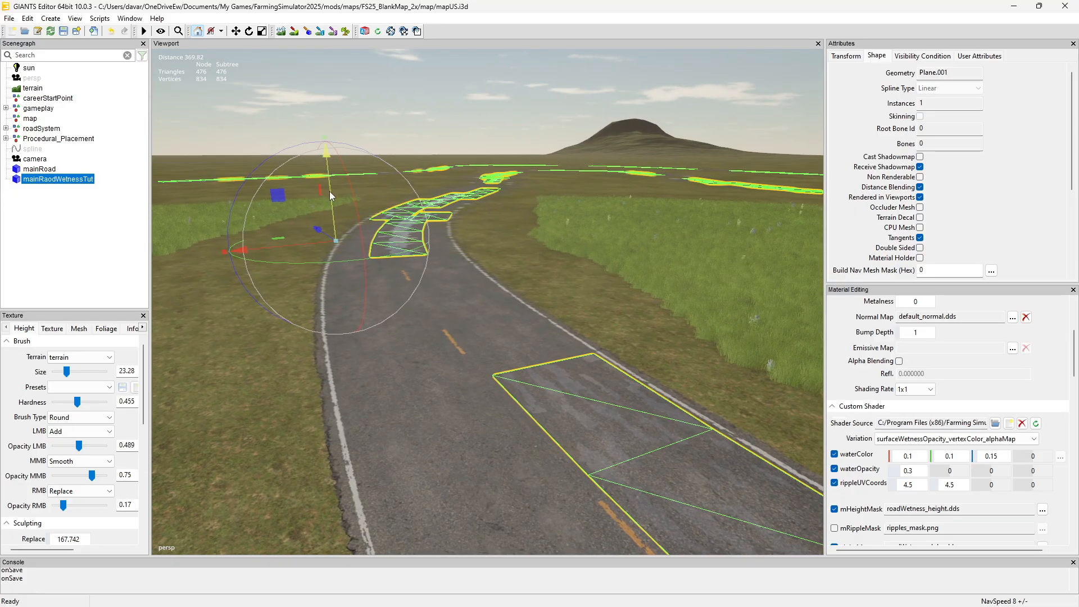
pyautogui.scroll(-3, 329, 191)
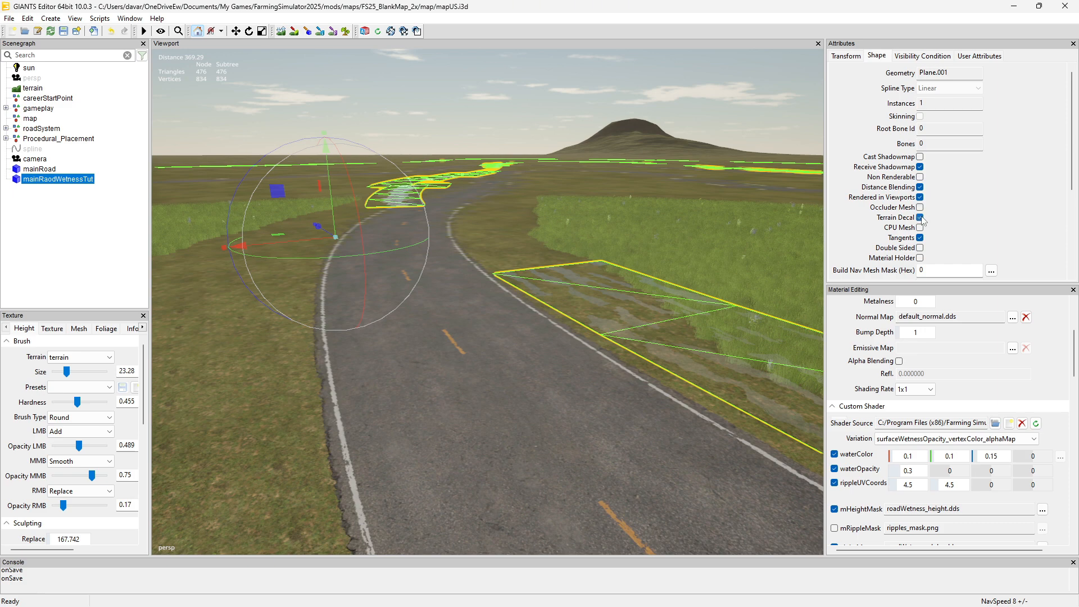
pyautogui.click(920, 218)
pyautogui.hotkey('ctrl', 'z')
pyautogui.click(516, 107)
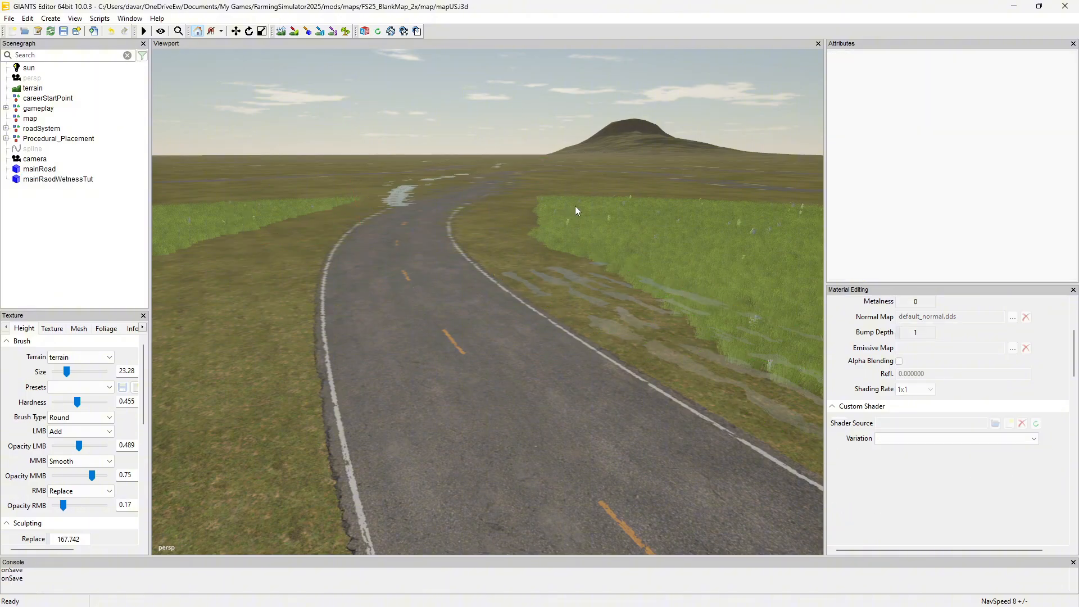
# Inspect the raised puddles, reselect mainRaodWetnessTut and set its Translate Y to 0.001
pyautogui.moveTo(464, 243); pyautogui.dragTo(773, 247, button='right')
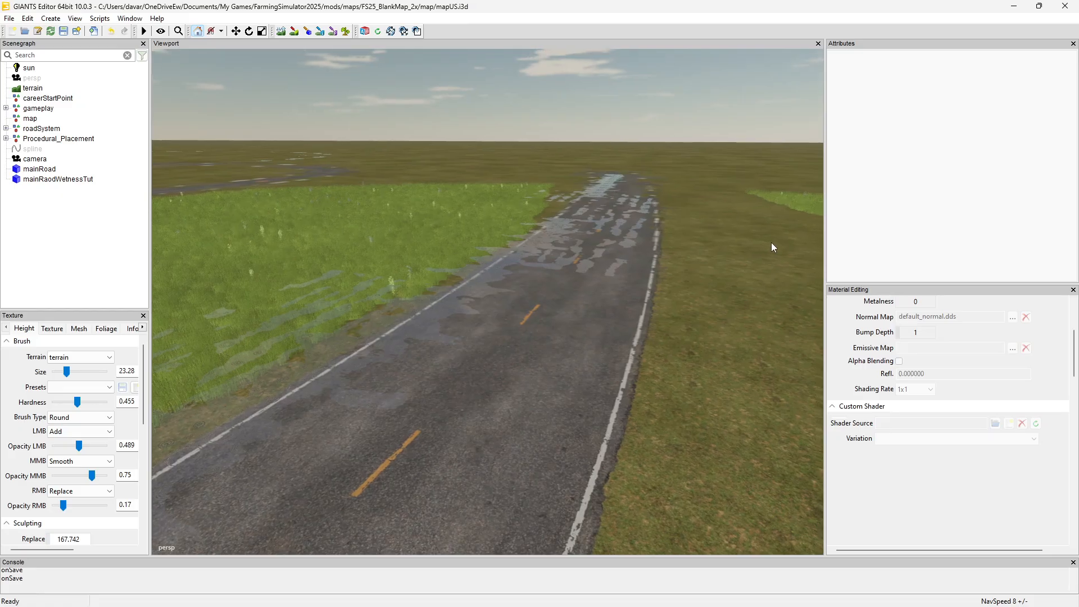
pyautogui.click(550, 246)
pyautogui.moveTo(675, 212); pyautogui.dragTo(371, 208, button='right')
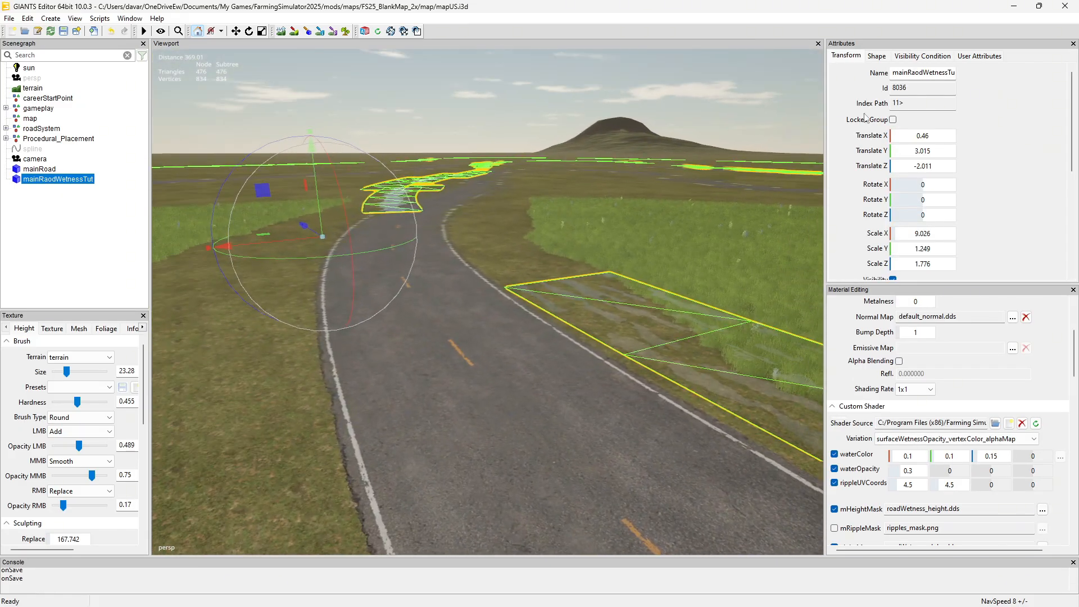
pyautogui.click(926, 151)
pyautogui.press('BackSpace')
pyautogui.press('BackSpace')
pyautogui.press('BackSpace')
pyautogui.press('BackSpace')
pyautogui.press('BackSpace')
pyautogui.write('0.001')
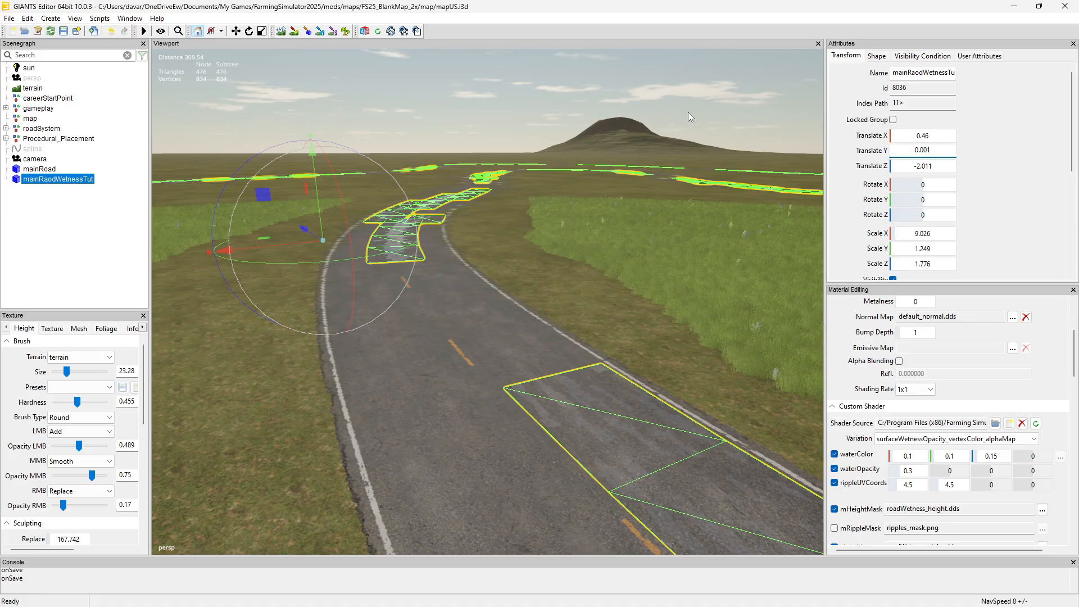
# Deselect the wetness mesh and examine the puddles on the road surface up close and through the bend
pyautogui.click(480, 96)
pyautogui.keyDown('alt'); pyautogui.moveTo(446, 217); pyautogui.dragTo(802, 222); pyautogui.keyUp('alt')
pyautogui.scroll(3, 795, 218)
pyautogui.scroll(3, 796, 219)
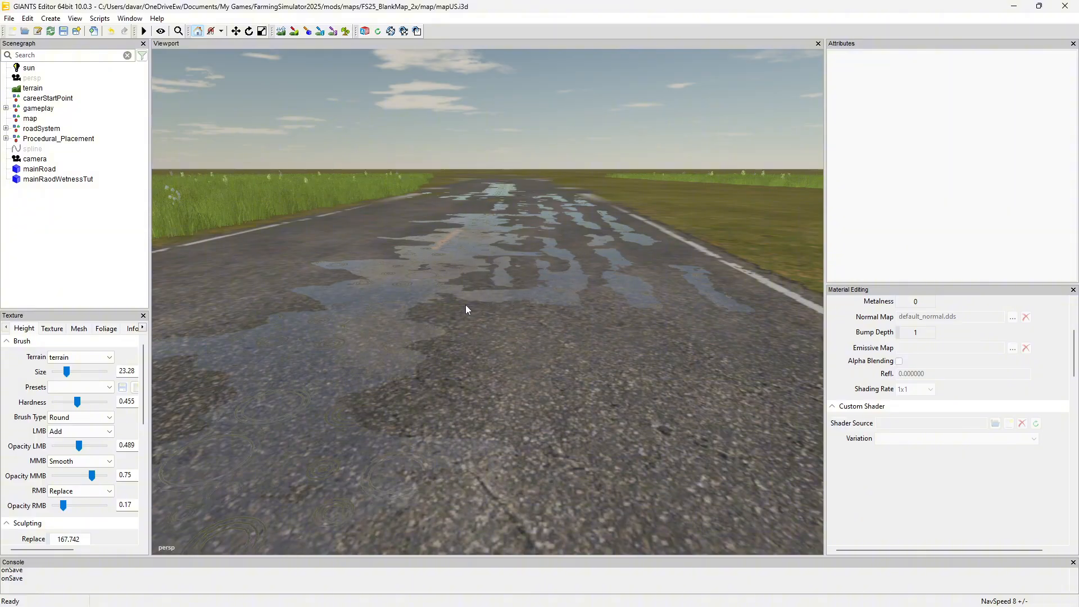
pyautogui.keyDown('alt'); pyautogui.moveTo(656, 275); pyautogui.dragTo(242, 288); pyautogui.keyUp('alt')
pyautogui.scroll(-5, 602, 309)
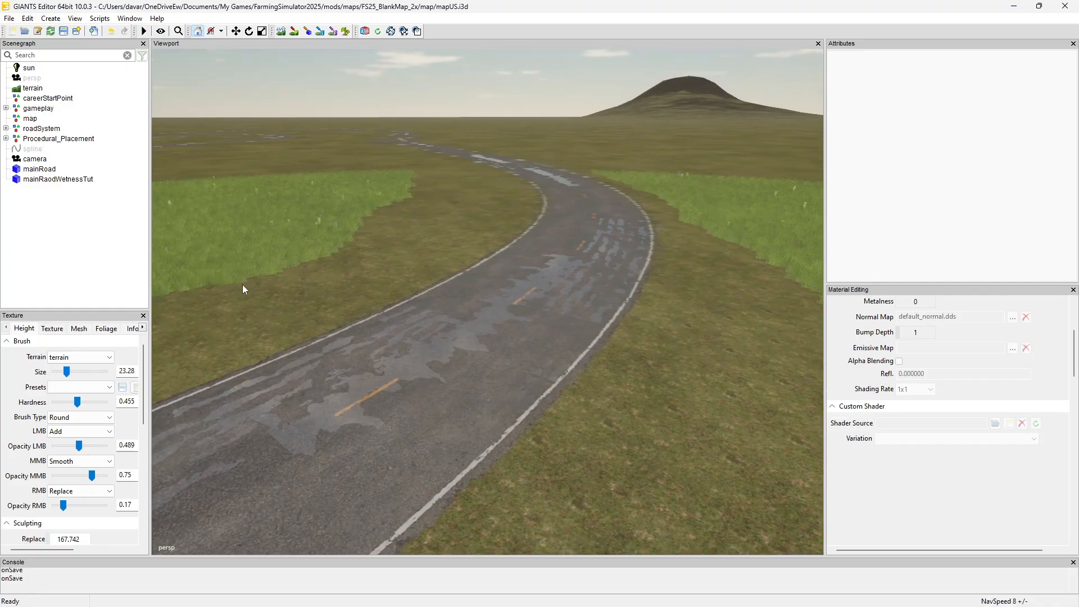